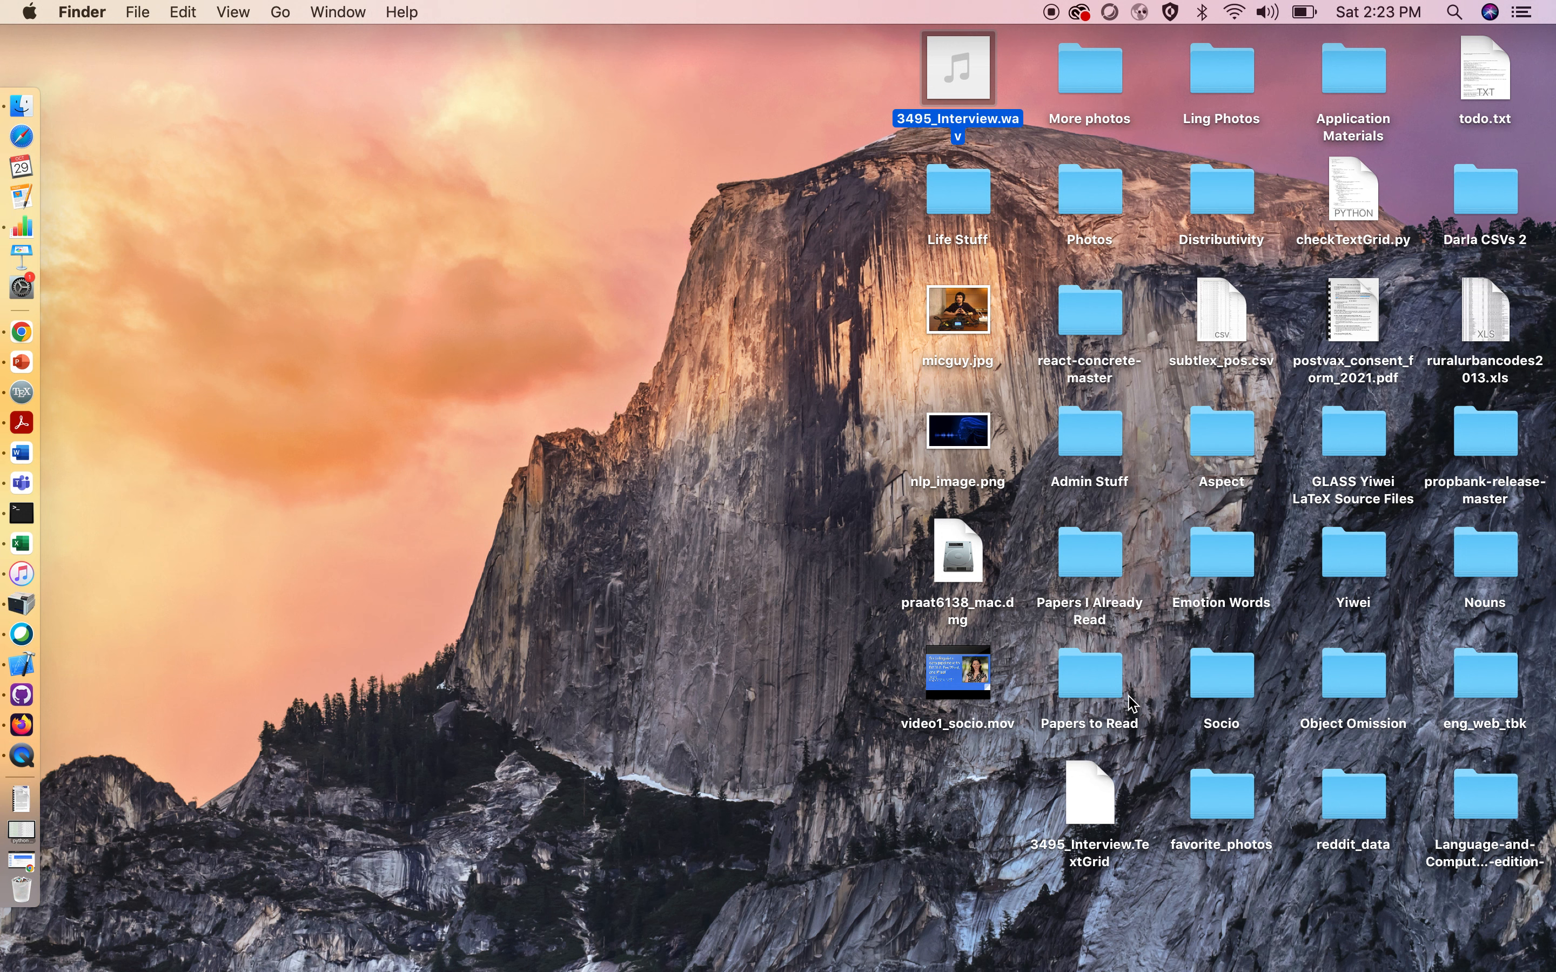
Open 3495_Interview.wav and 3495_Interview.TextGrid together in Praat, close the Picture window, and reposition the Objects window
{"action": "left_click", "coordinate": [1084, 794]}
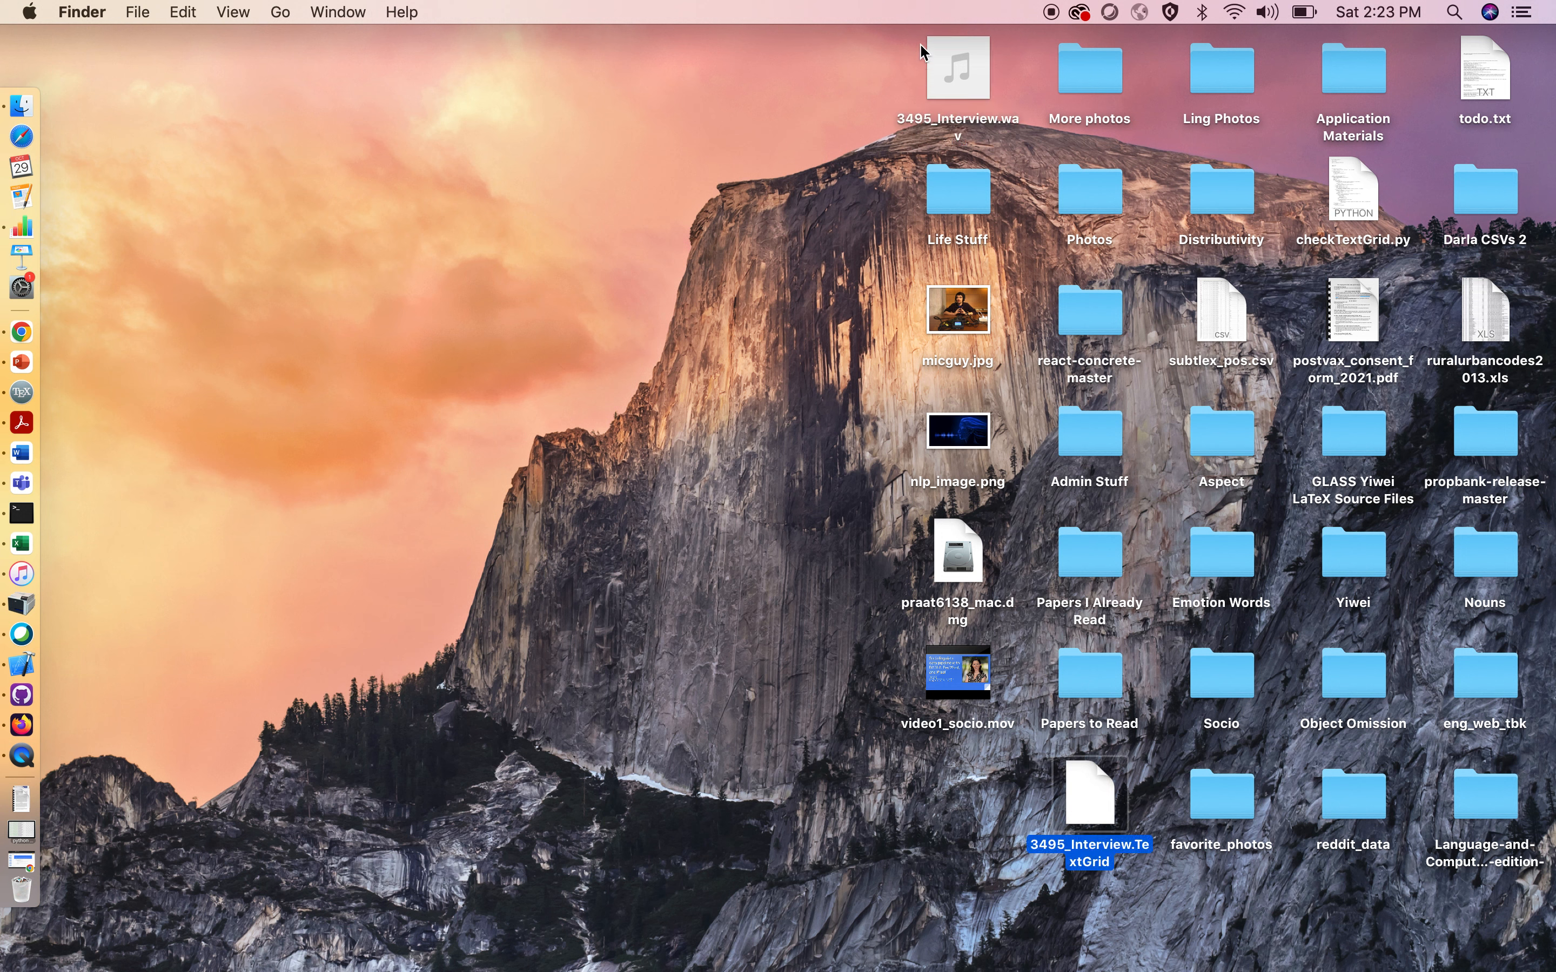
{"action": "left_click", "coordinate": [926, 95]}
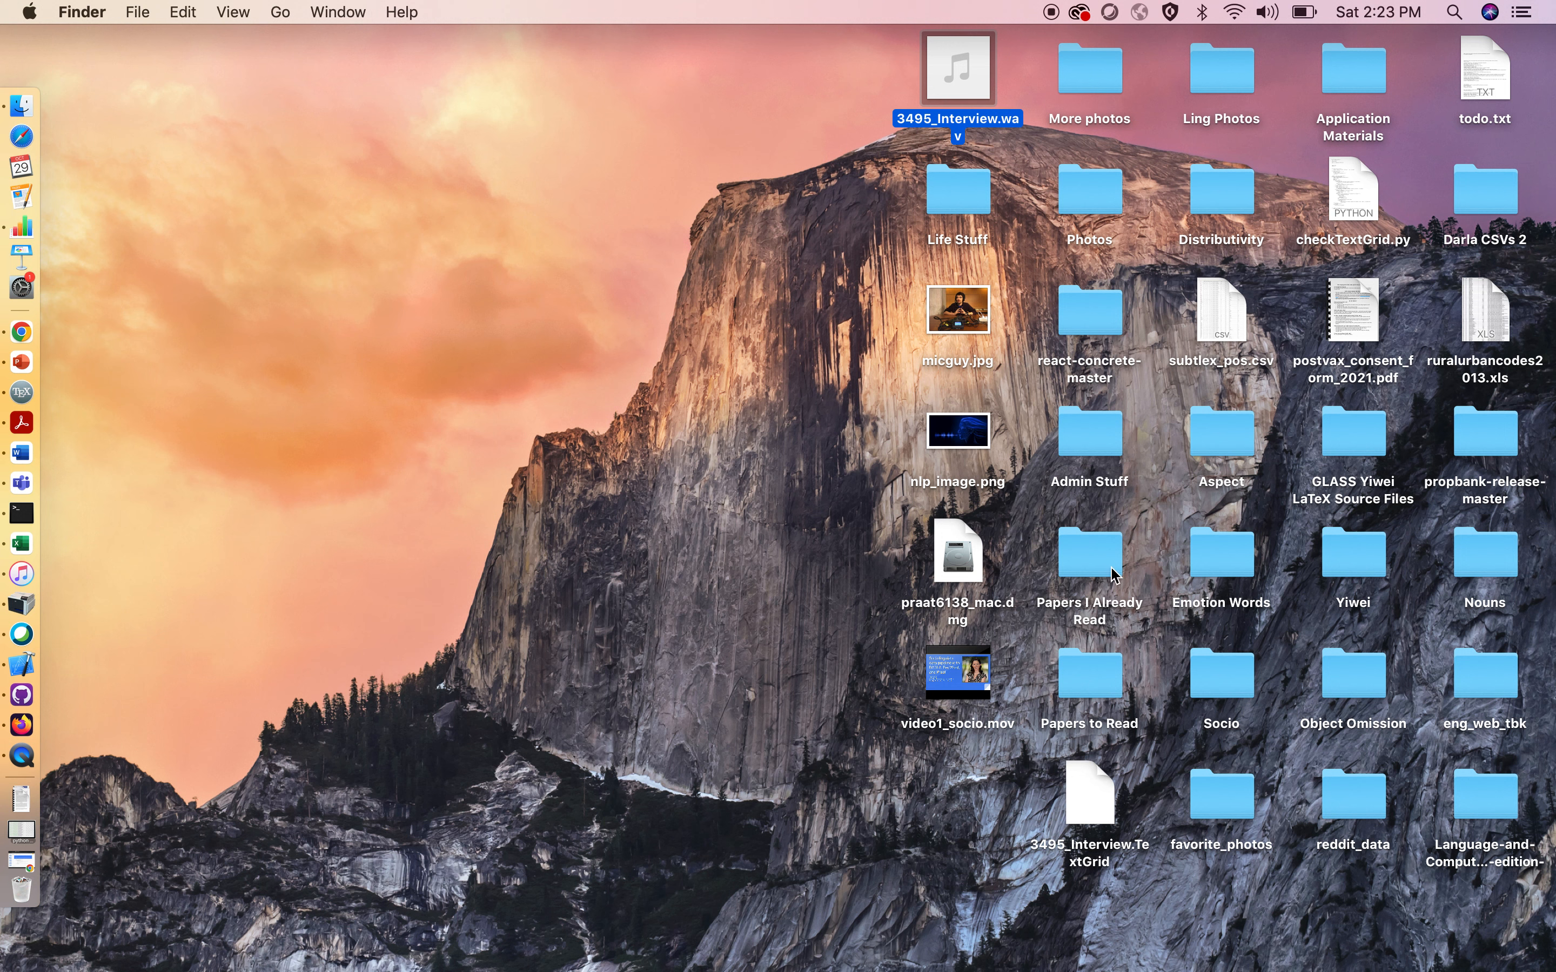
{"action": "left_click", "coordinate": [1090, 786], "text": "super"}
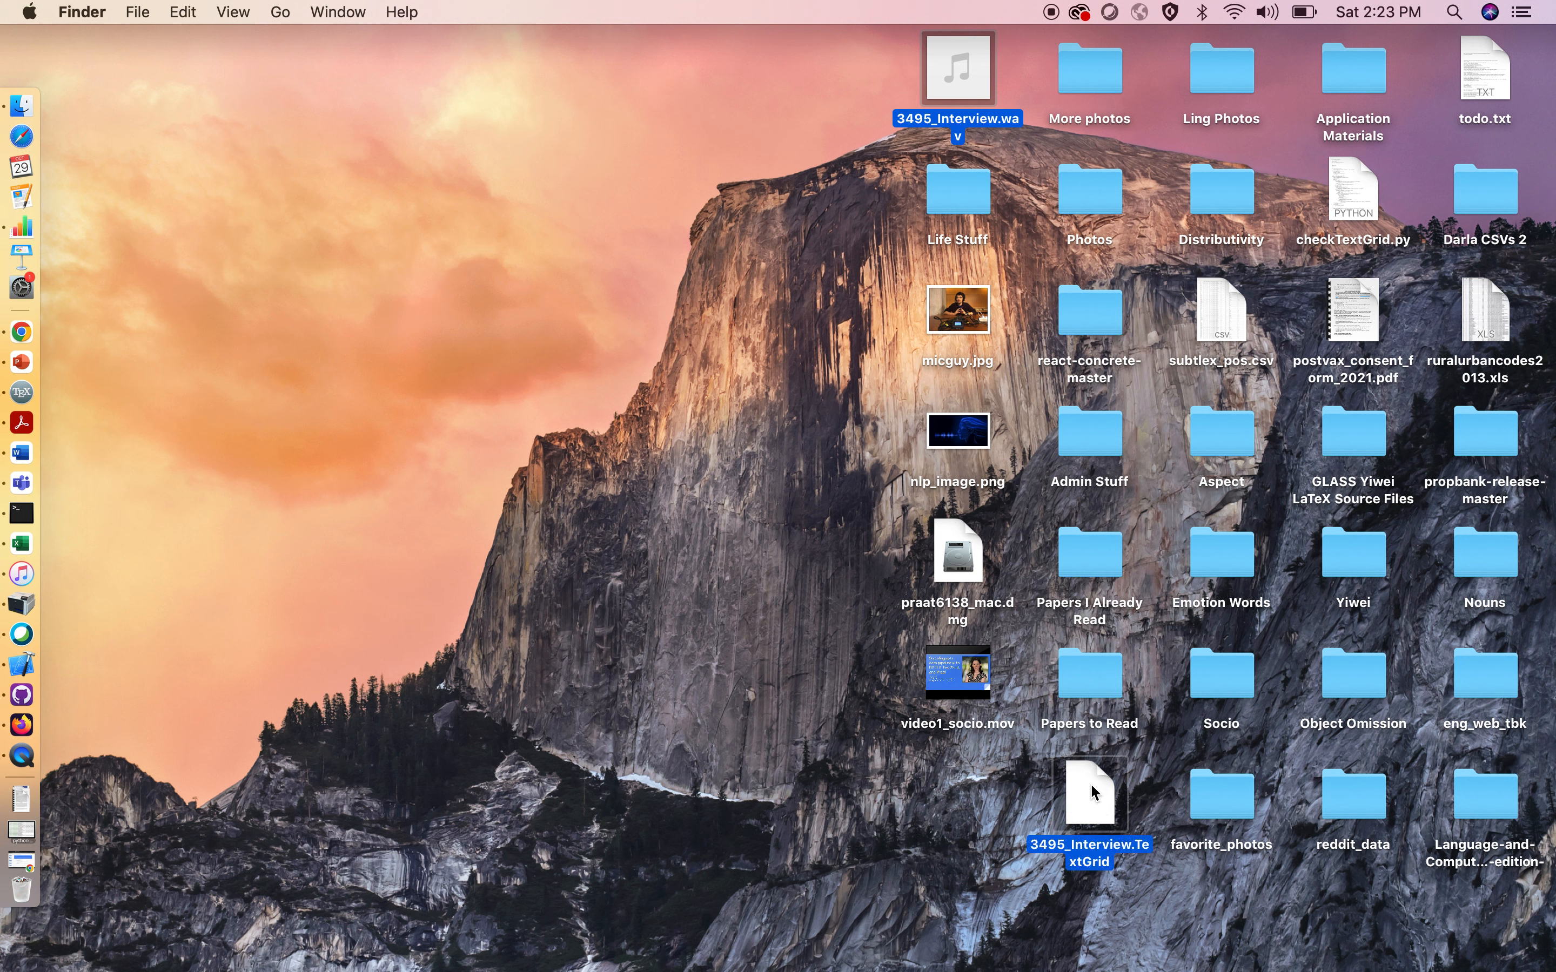
{"action": "right_click", "coordinate": [1091, 784]}
{"action": "mouse_move", "coordinate": [1166, 552]}
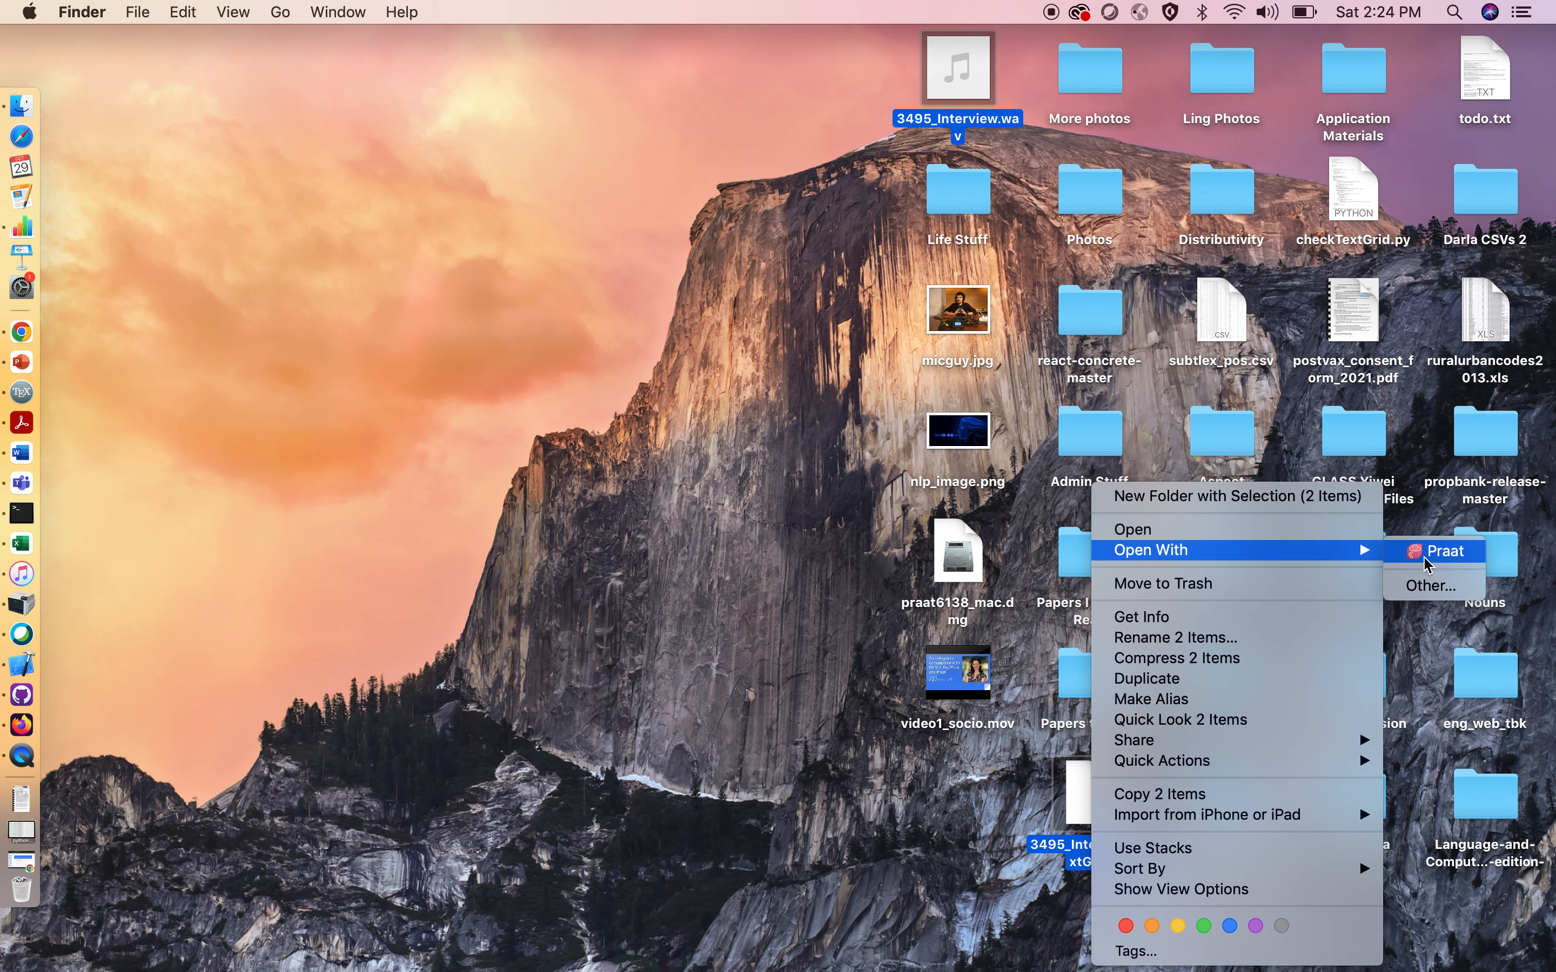
{"action": "left_click", "coordinate": [1440, 551]}
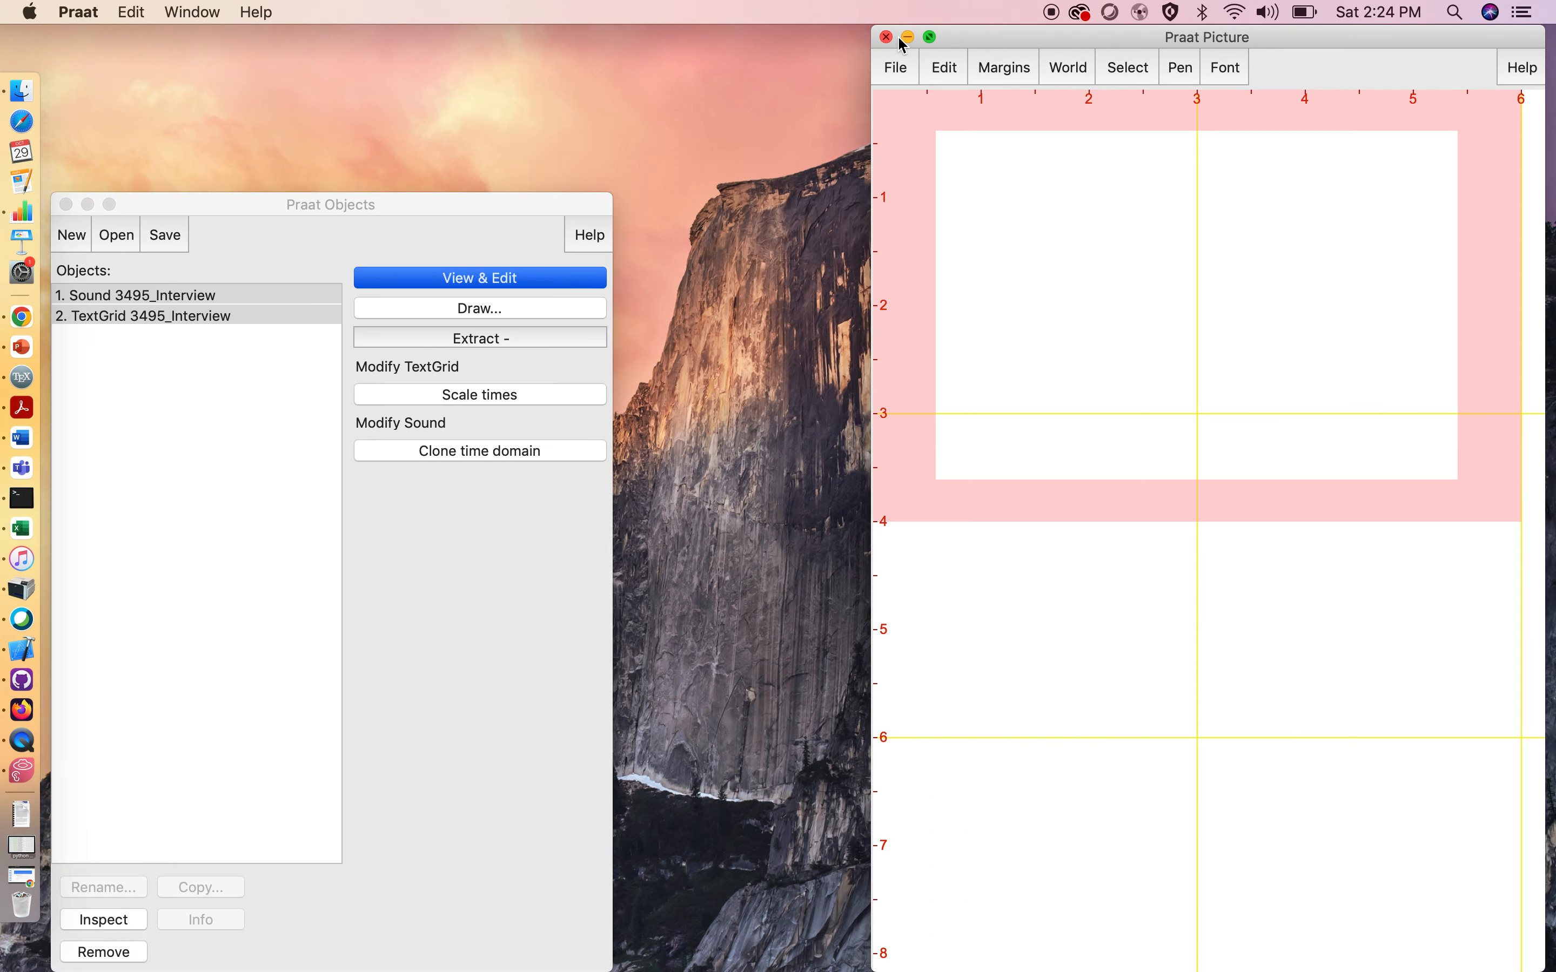
{"action": "left_click", "coordinate": [888, 37]}
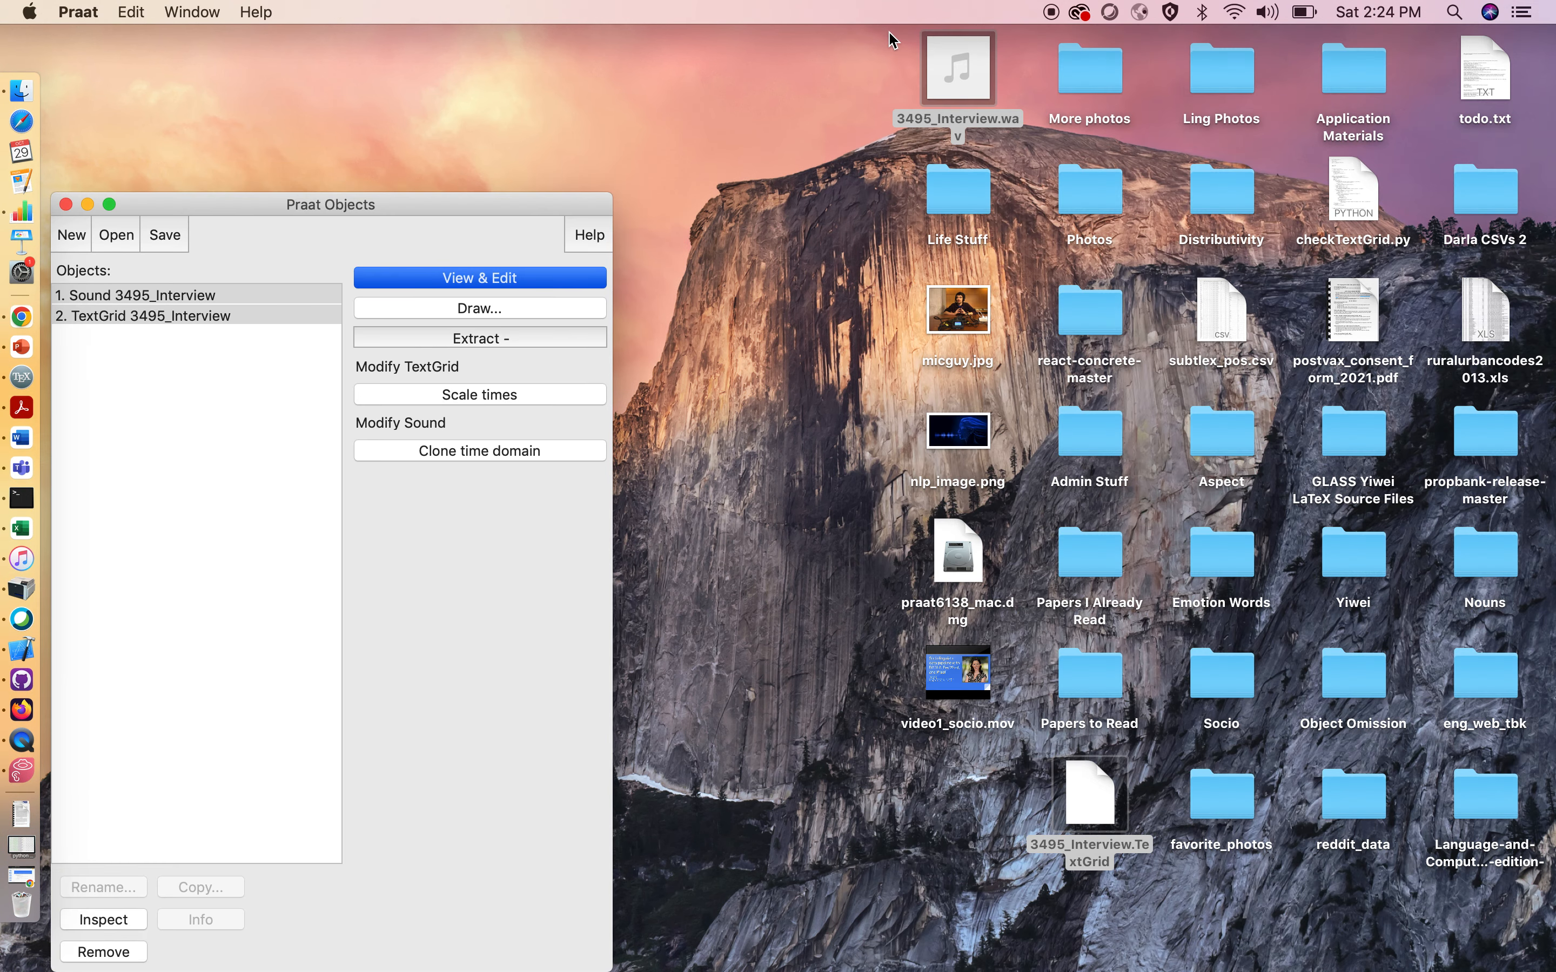
{"action": "left_click_drag", "start_coordinate": [400, 205], "coordinate": [431, 119]}
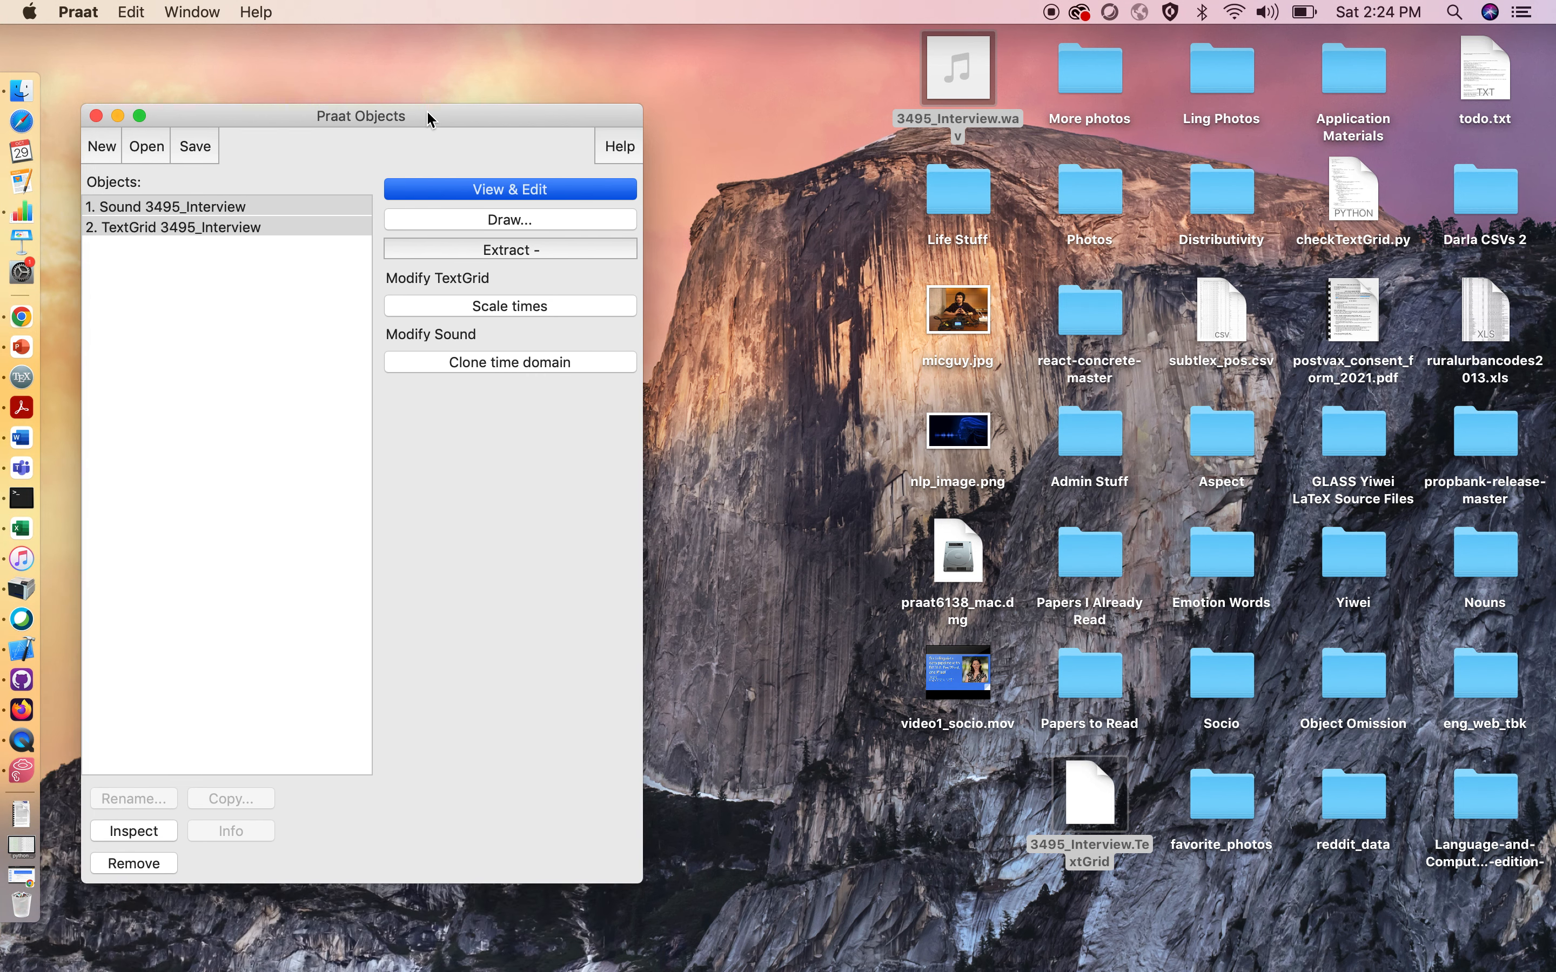
Close Praat and deselect the interview files on the desktop
{"action": "left_click", "coordinate": [669, 315]}
{"action": "left_click", "coordinate": [96, 115]}
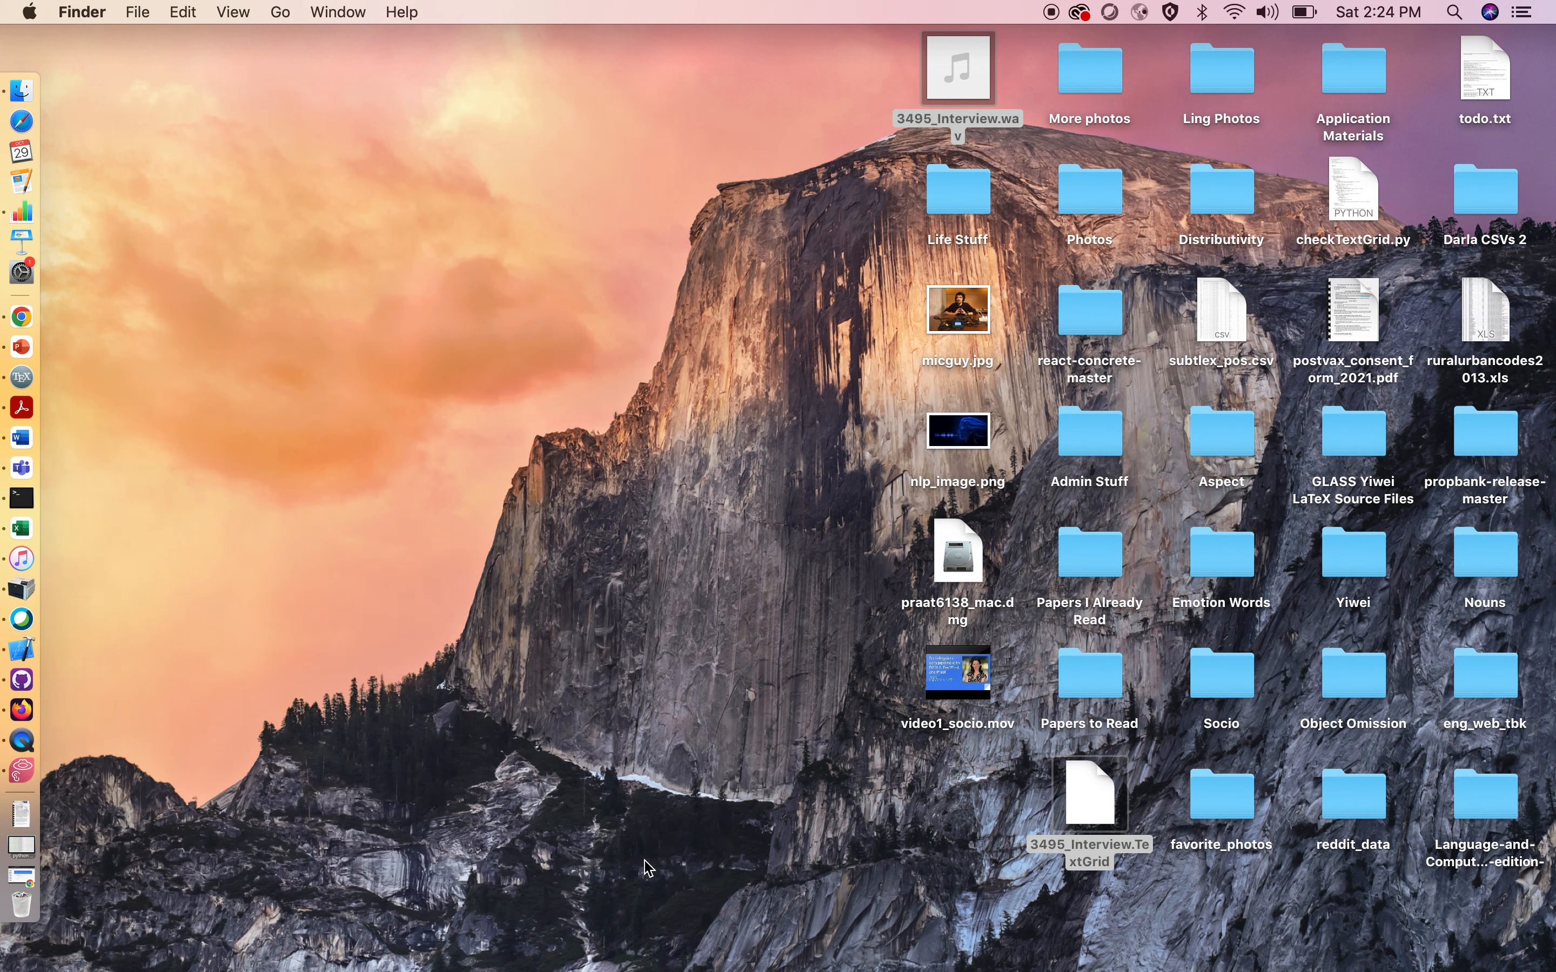
{"action": "left_click", "coordinate": [645, 868]}
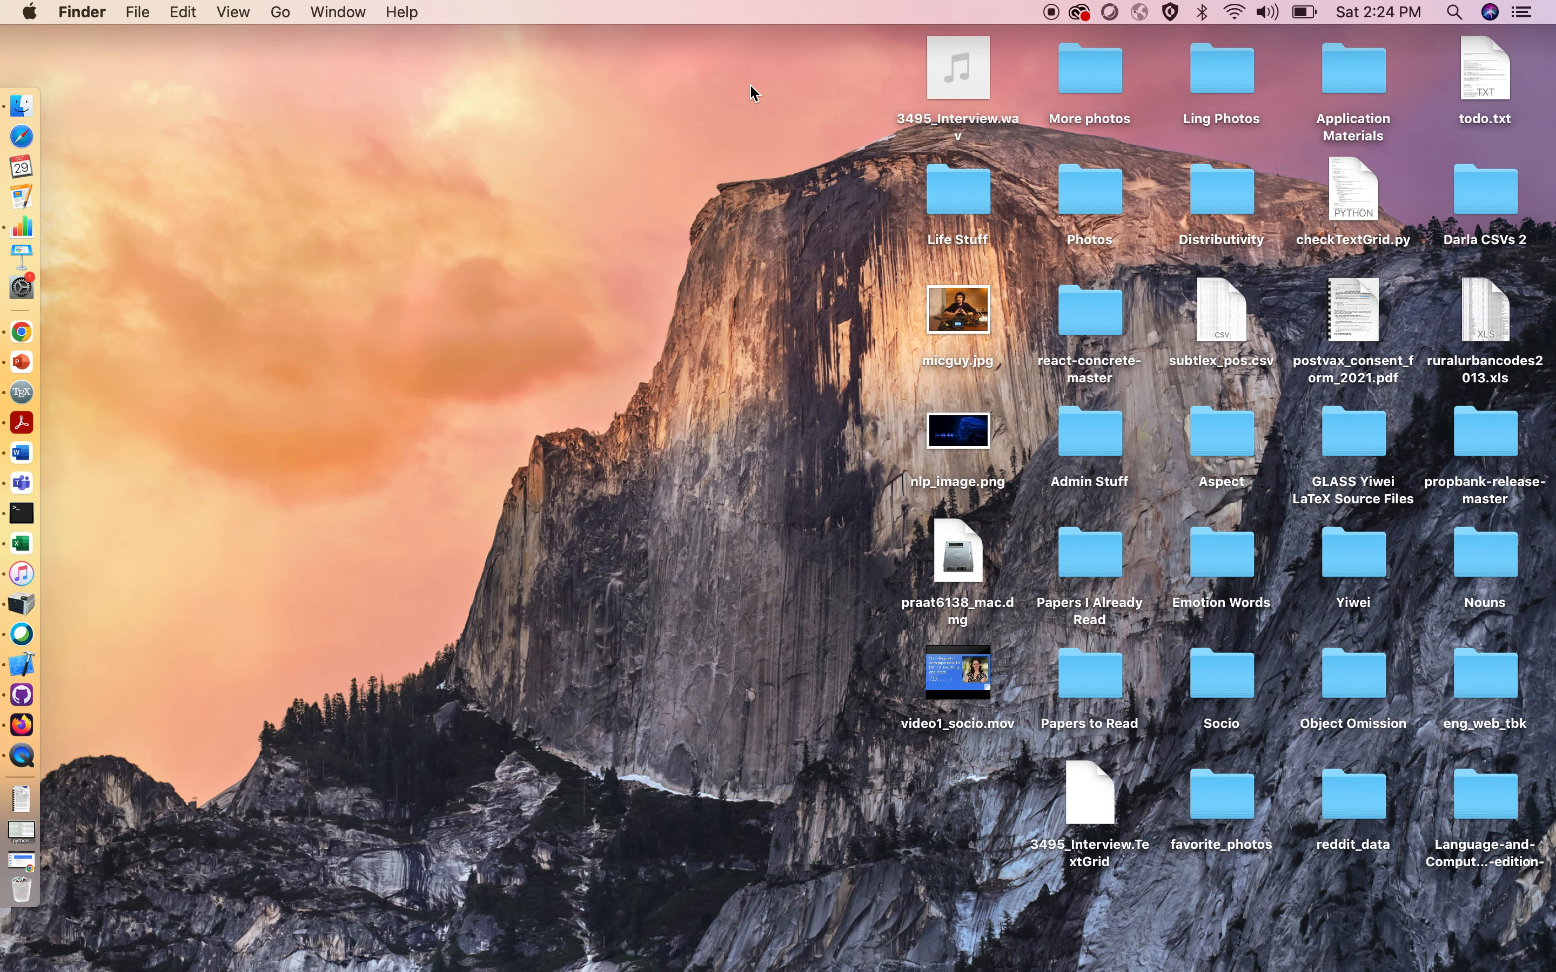
Launch Praat on its own through a system search for "praat" and close its Picture window
{"action": "left_click", "coordinate": [1352, 13]}
{"action": "left_click", "coordinate": [1455, 12]}
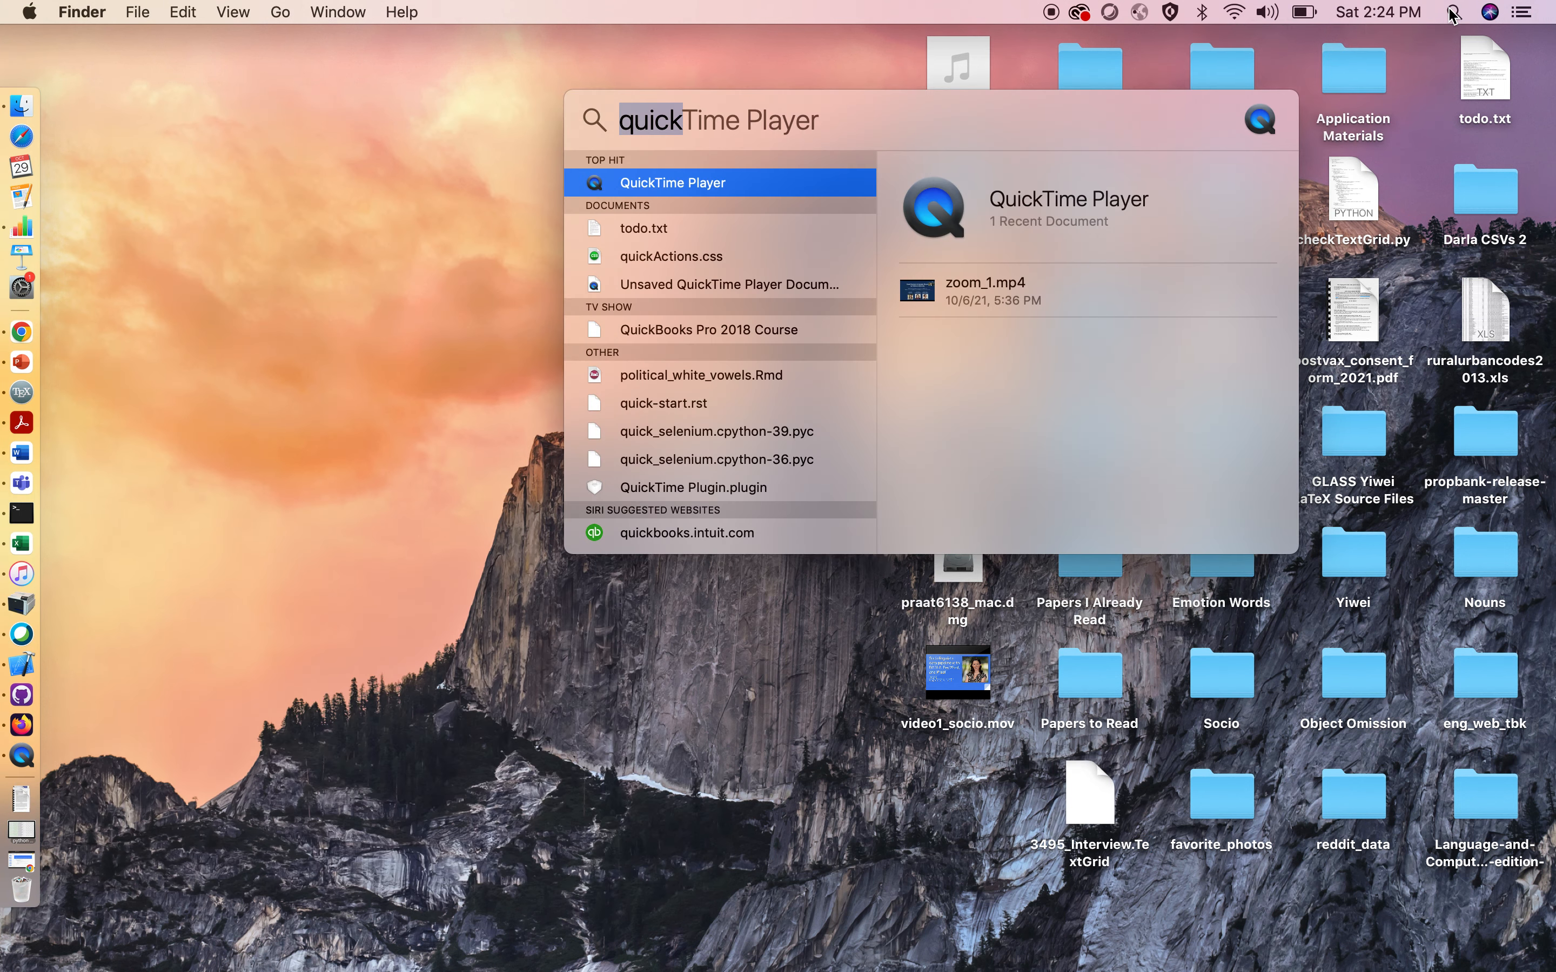
{"action": "type", "text": "praat"}
{"action": "key", "text": "Return"}
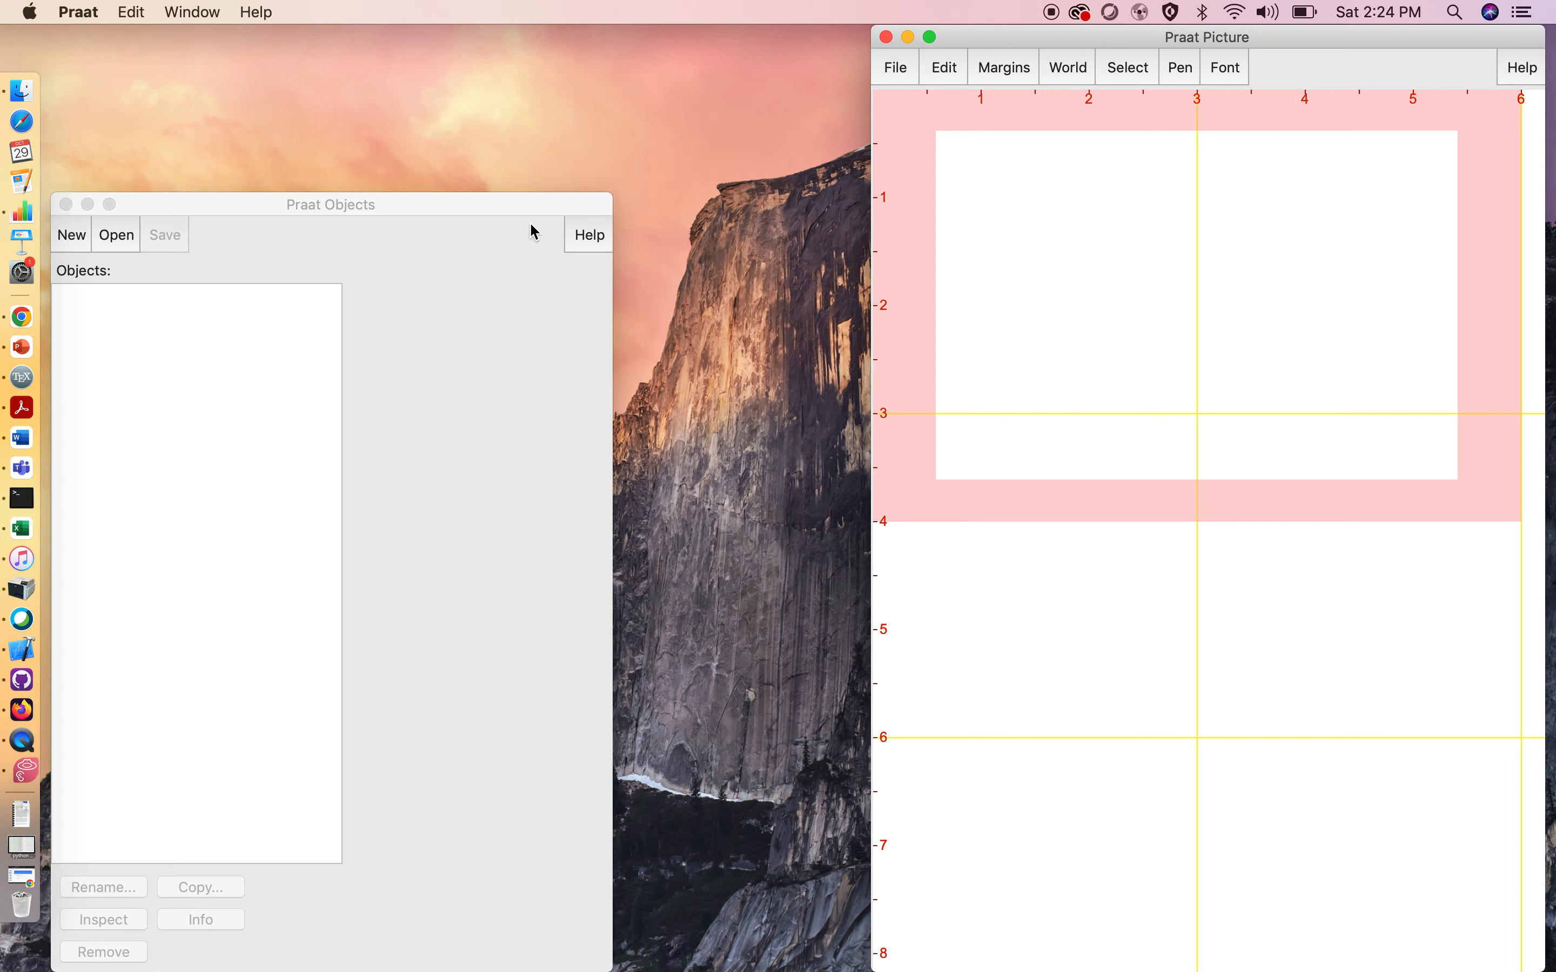
{"action": "left_click", "coordinate": [886, 37]}
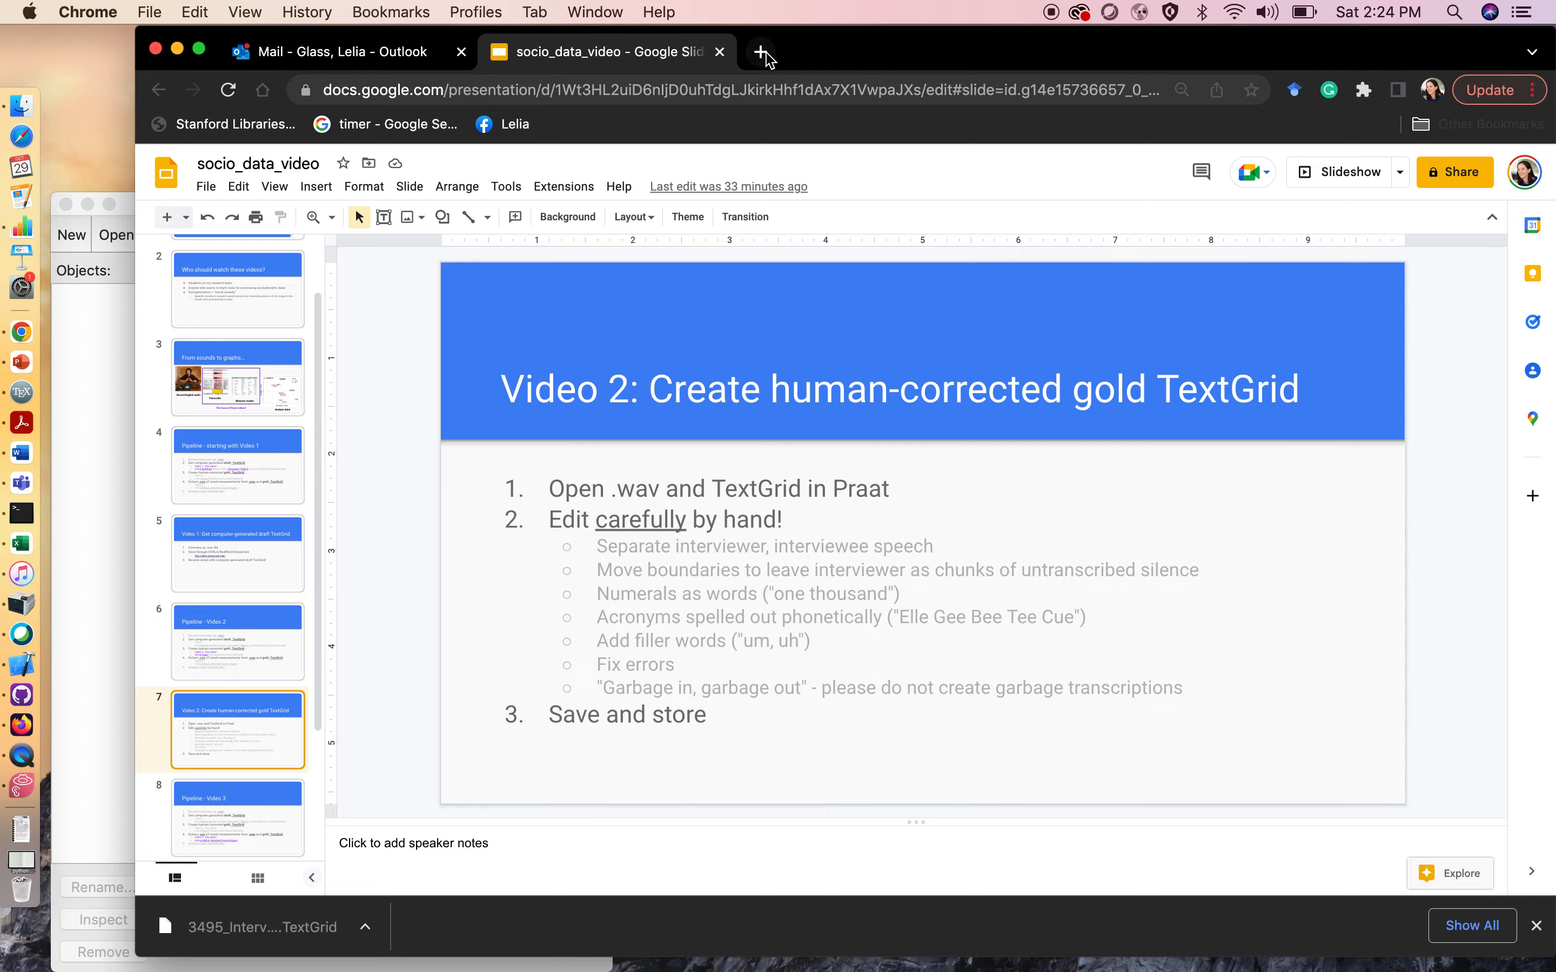
Switch to Chrome, search the web for "praat" to view its download site, close that page, and put the browser away
{"action": "left_click", "coordinate": [764, 53]}
{"action": "type", "text": "praat"}
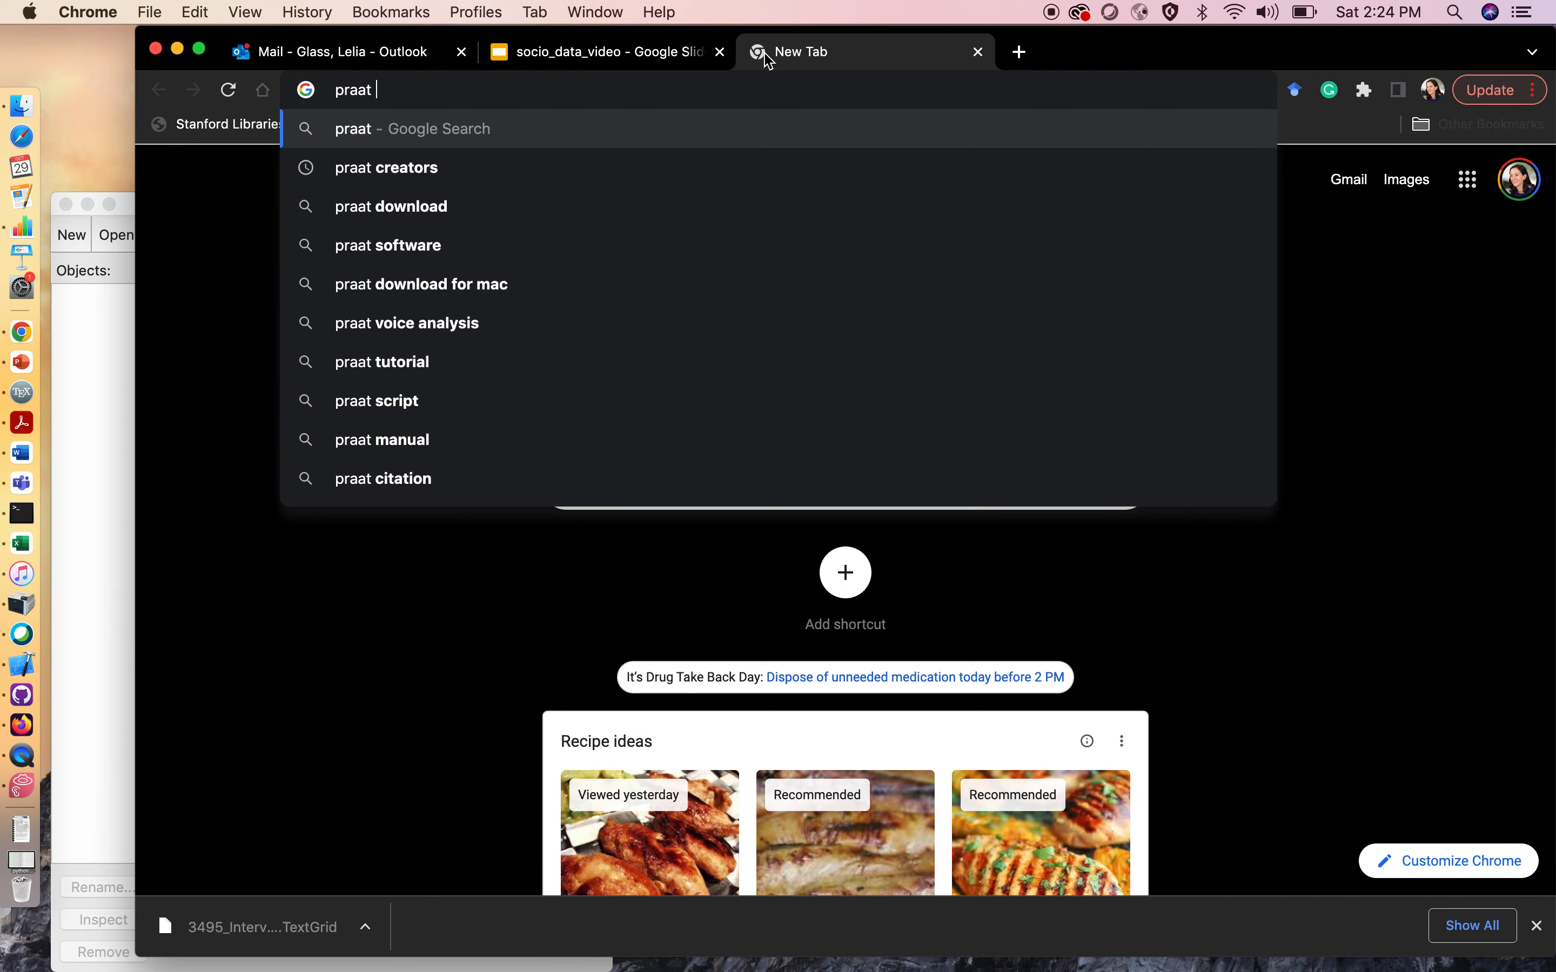
{"action": "key", "text": "Return"}
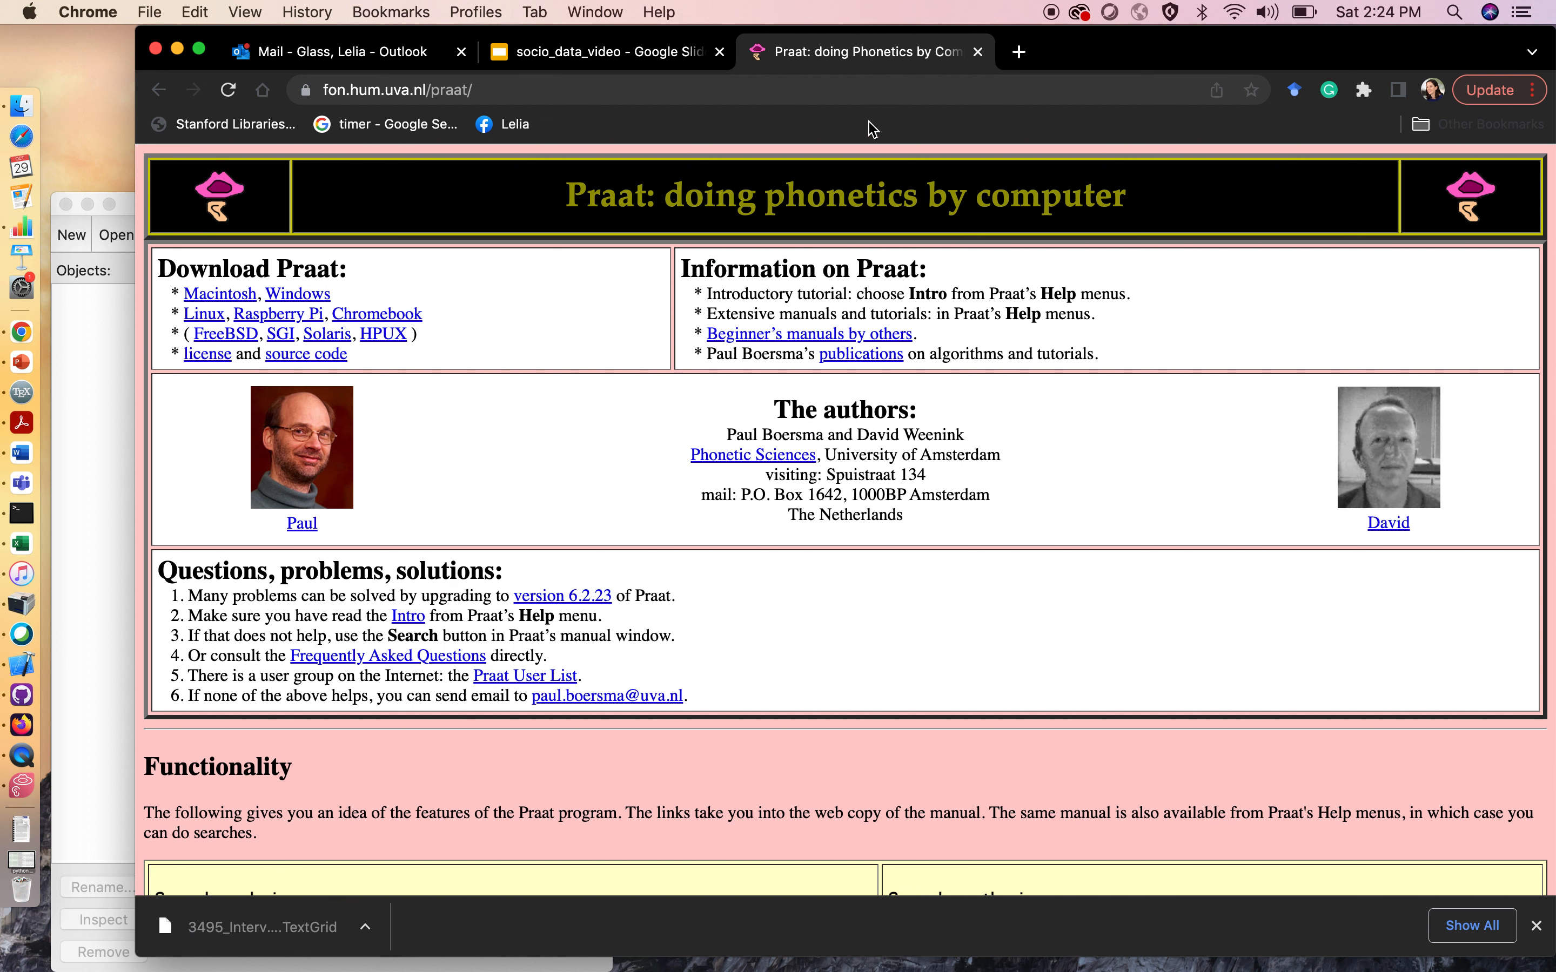
{"action": "left_click", "coordinate": [978, 52]}
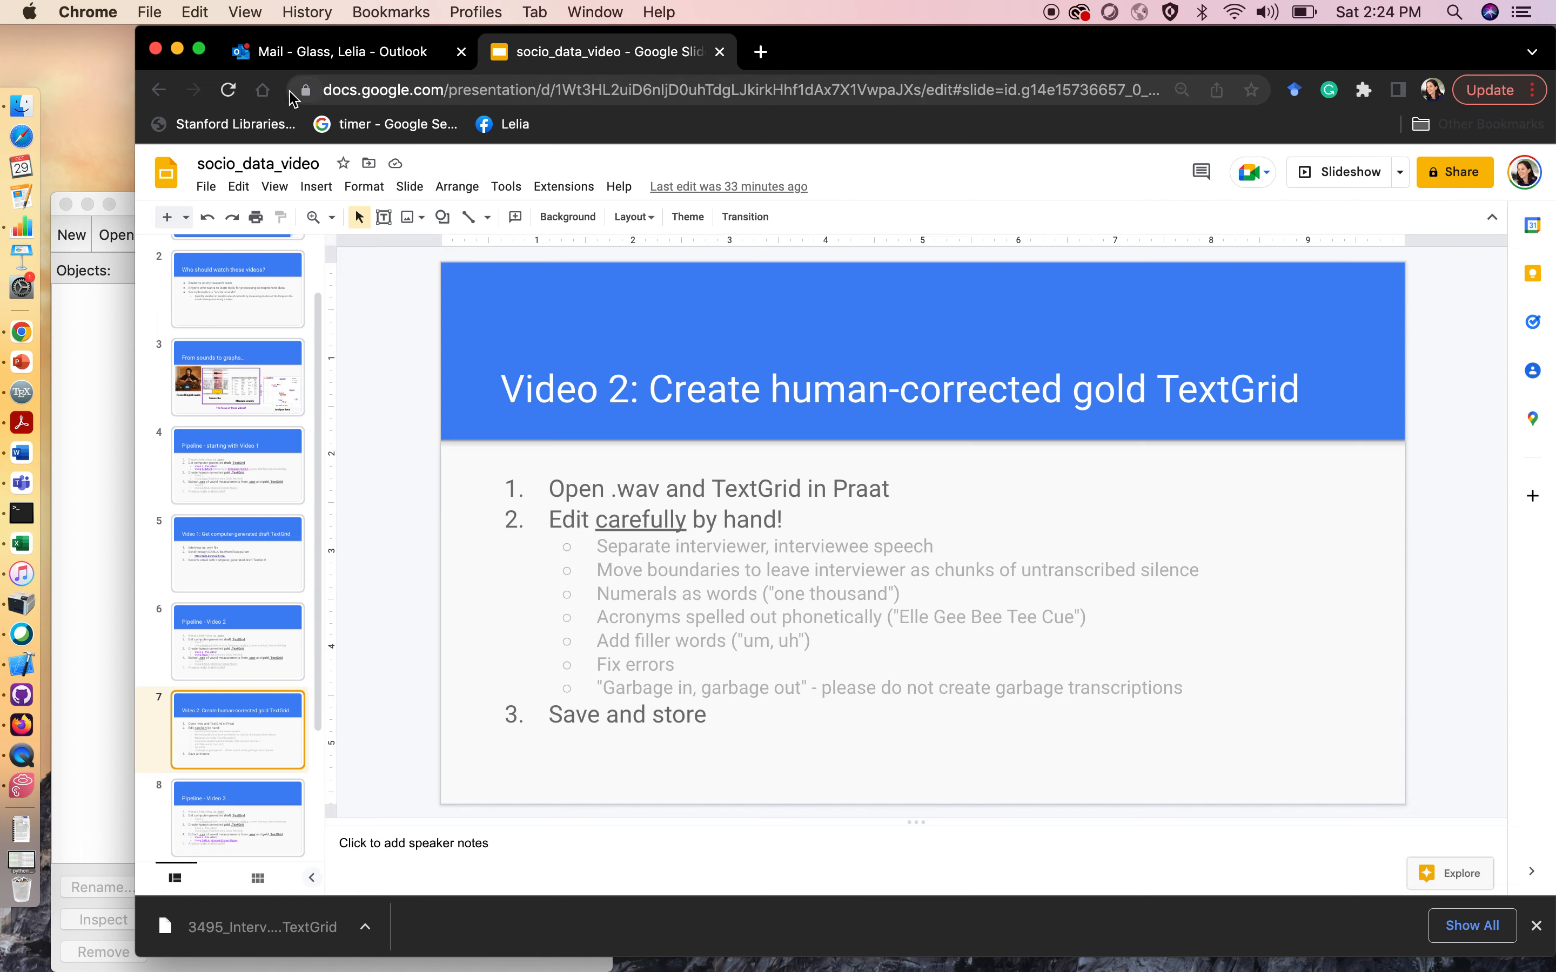
{"action": "left_click", "coordinate": [177, 49]}
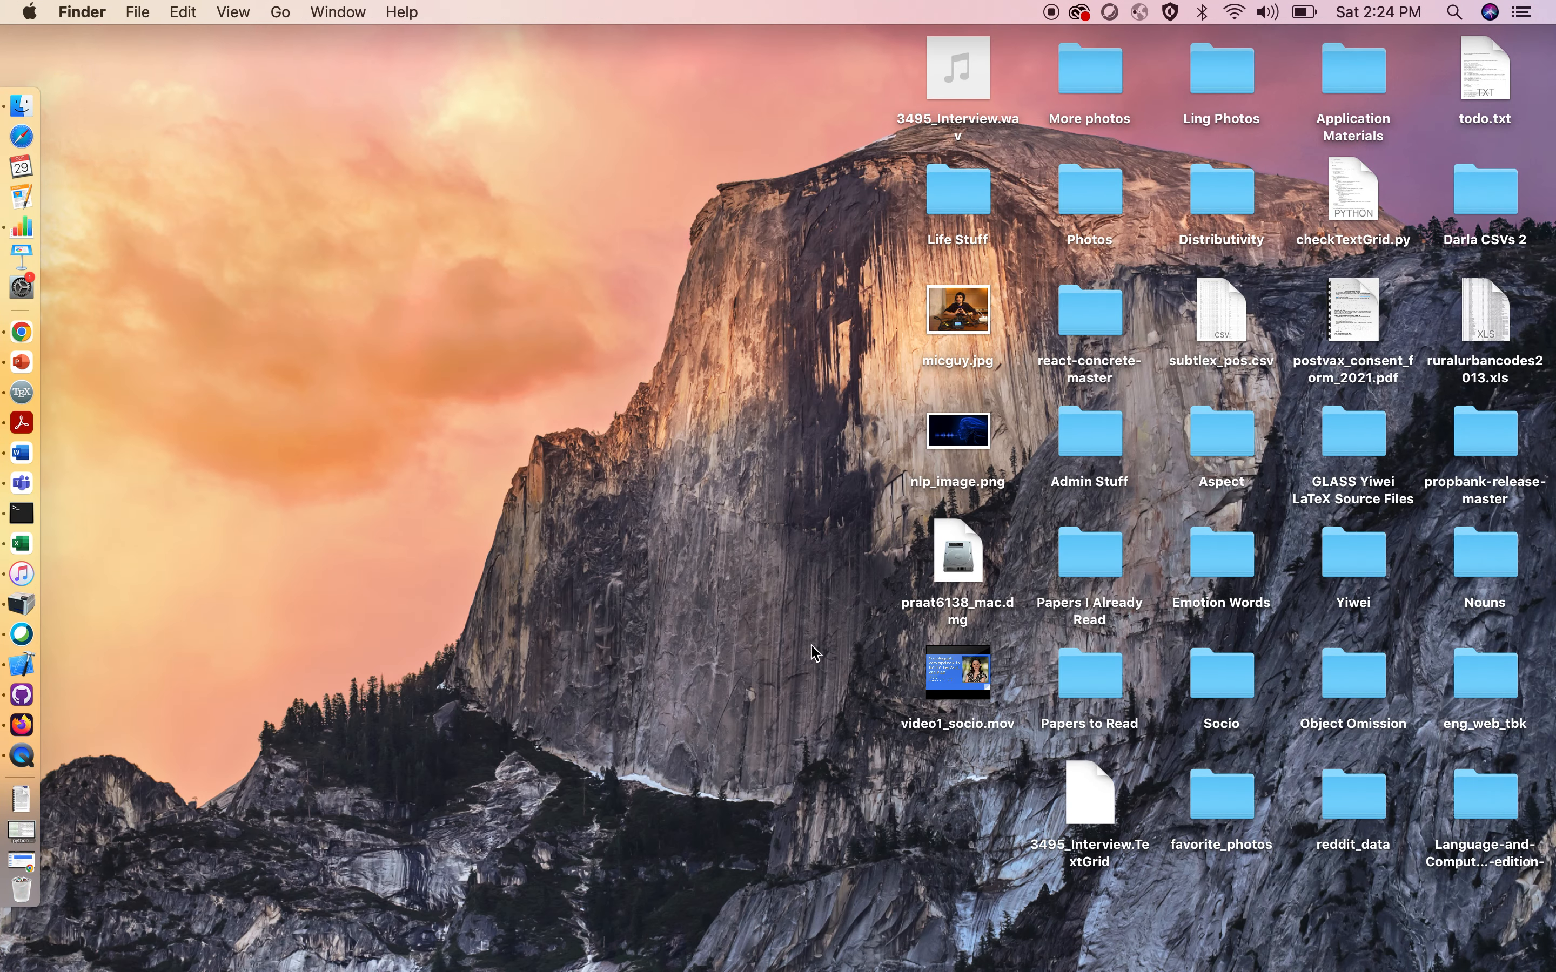
Open 3495_Interview.TextGrid and 3495_Interview.wav together in Praat and display both in the TextGrid editor
{"action": "left_click", "coordinate": [1096, 797]}
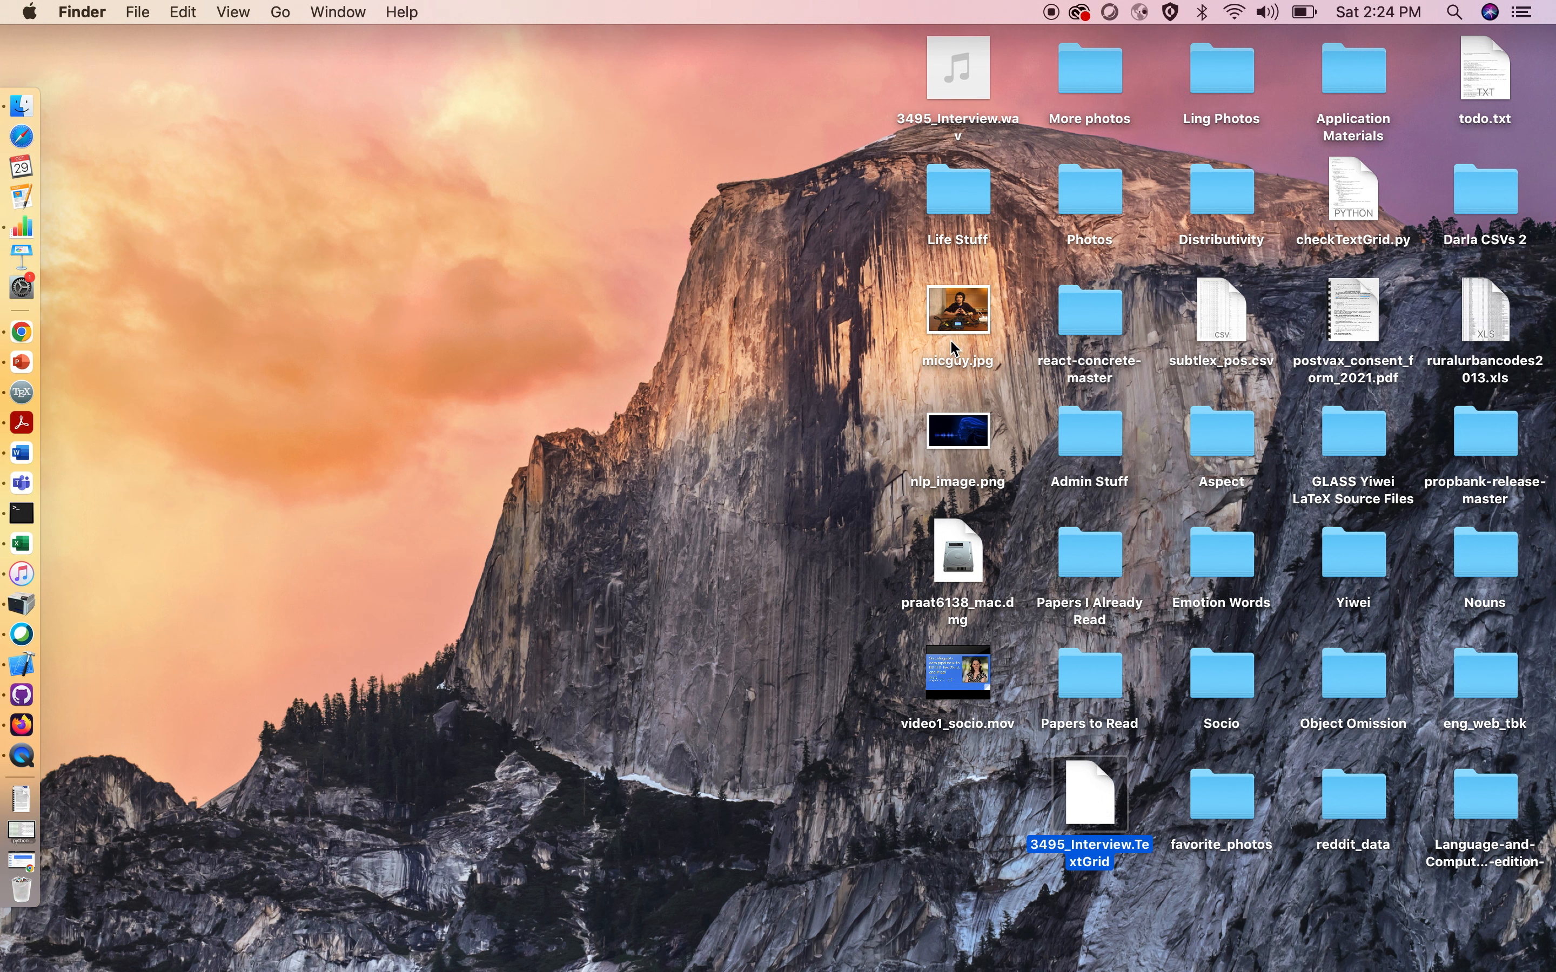
{"action": "left_click", "coordinate": [943, 120], "text": "super"}
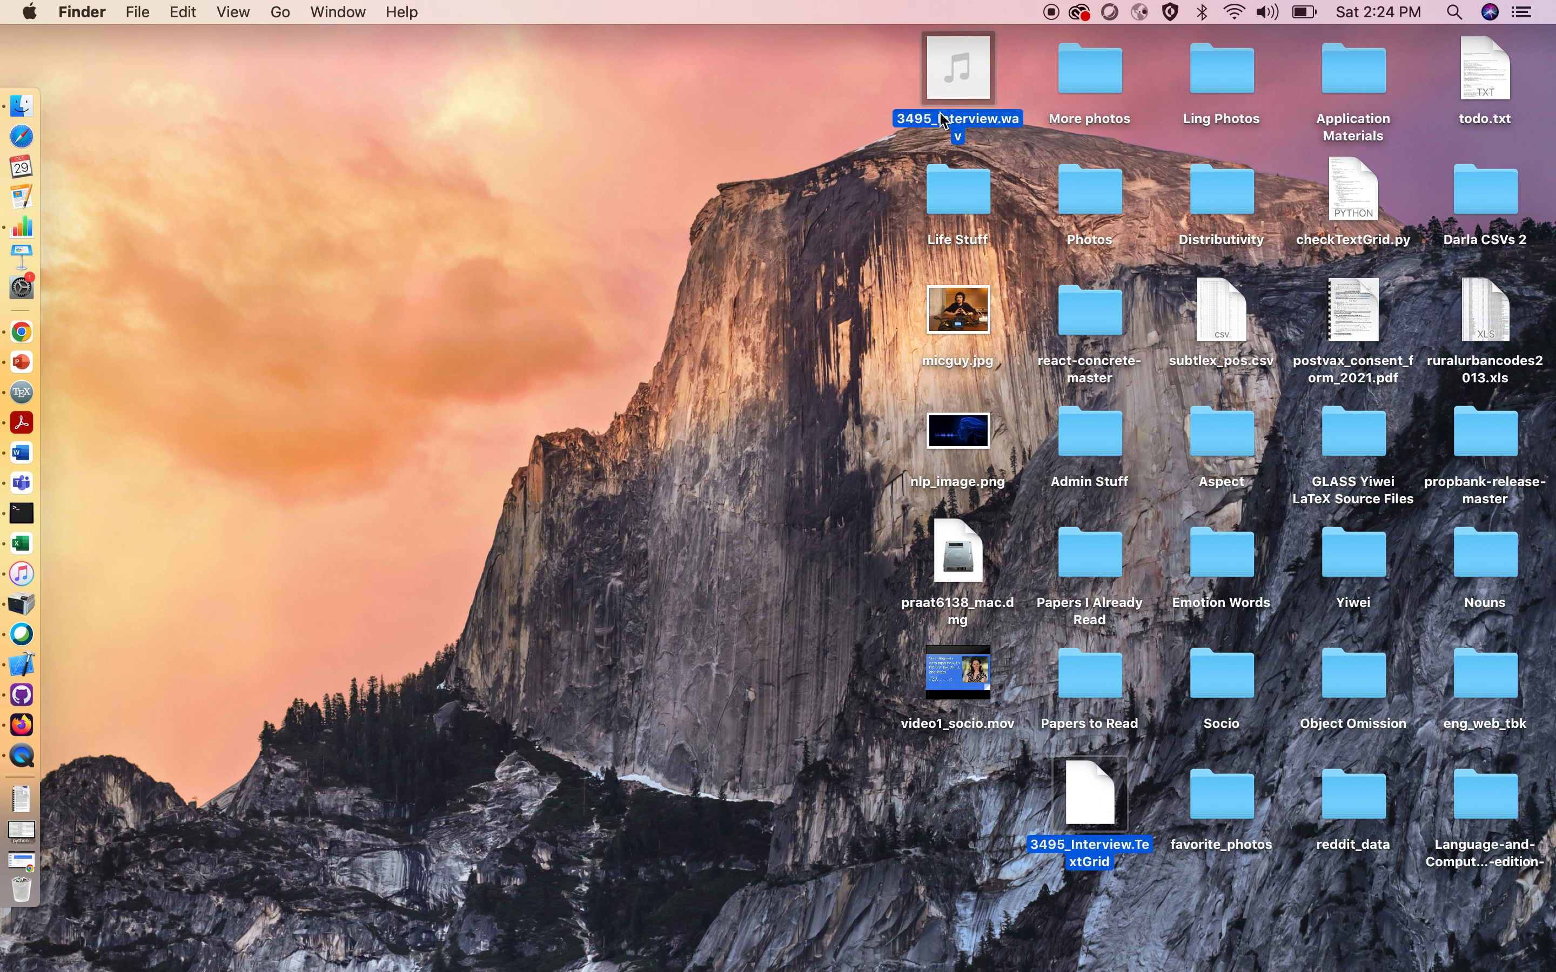
{"action": "right_click", "coordinate": [956, 128]}
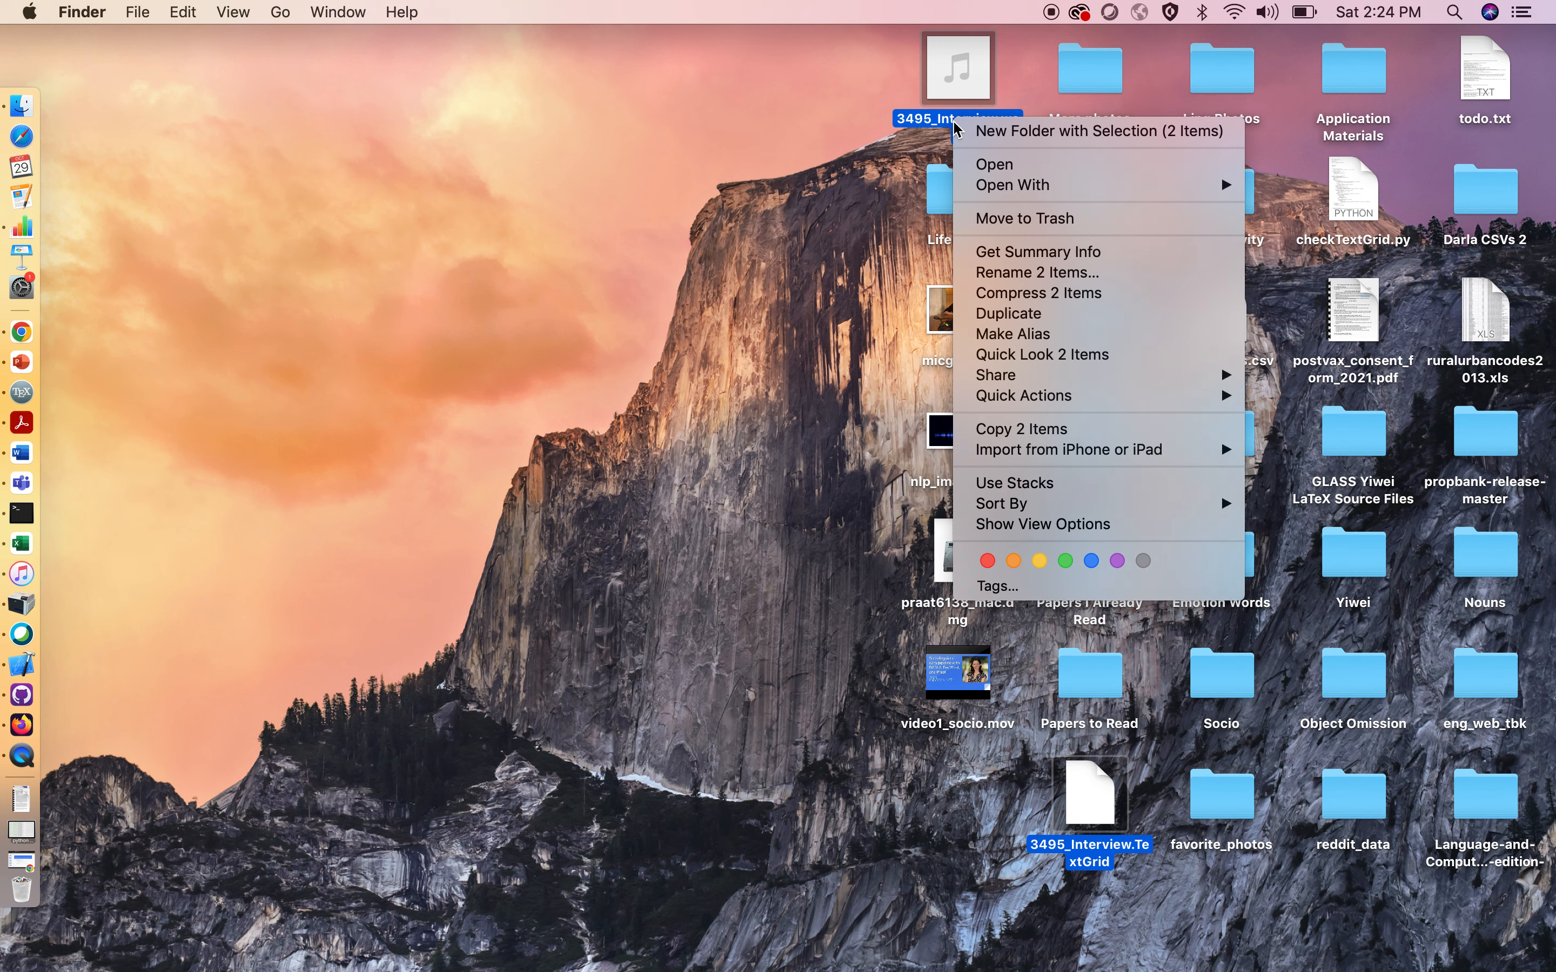
{"action": "mouse_move", "coordinate": [1157, 185]}
{"action": "left_click", "coordinate": [1305, 193]}
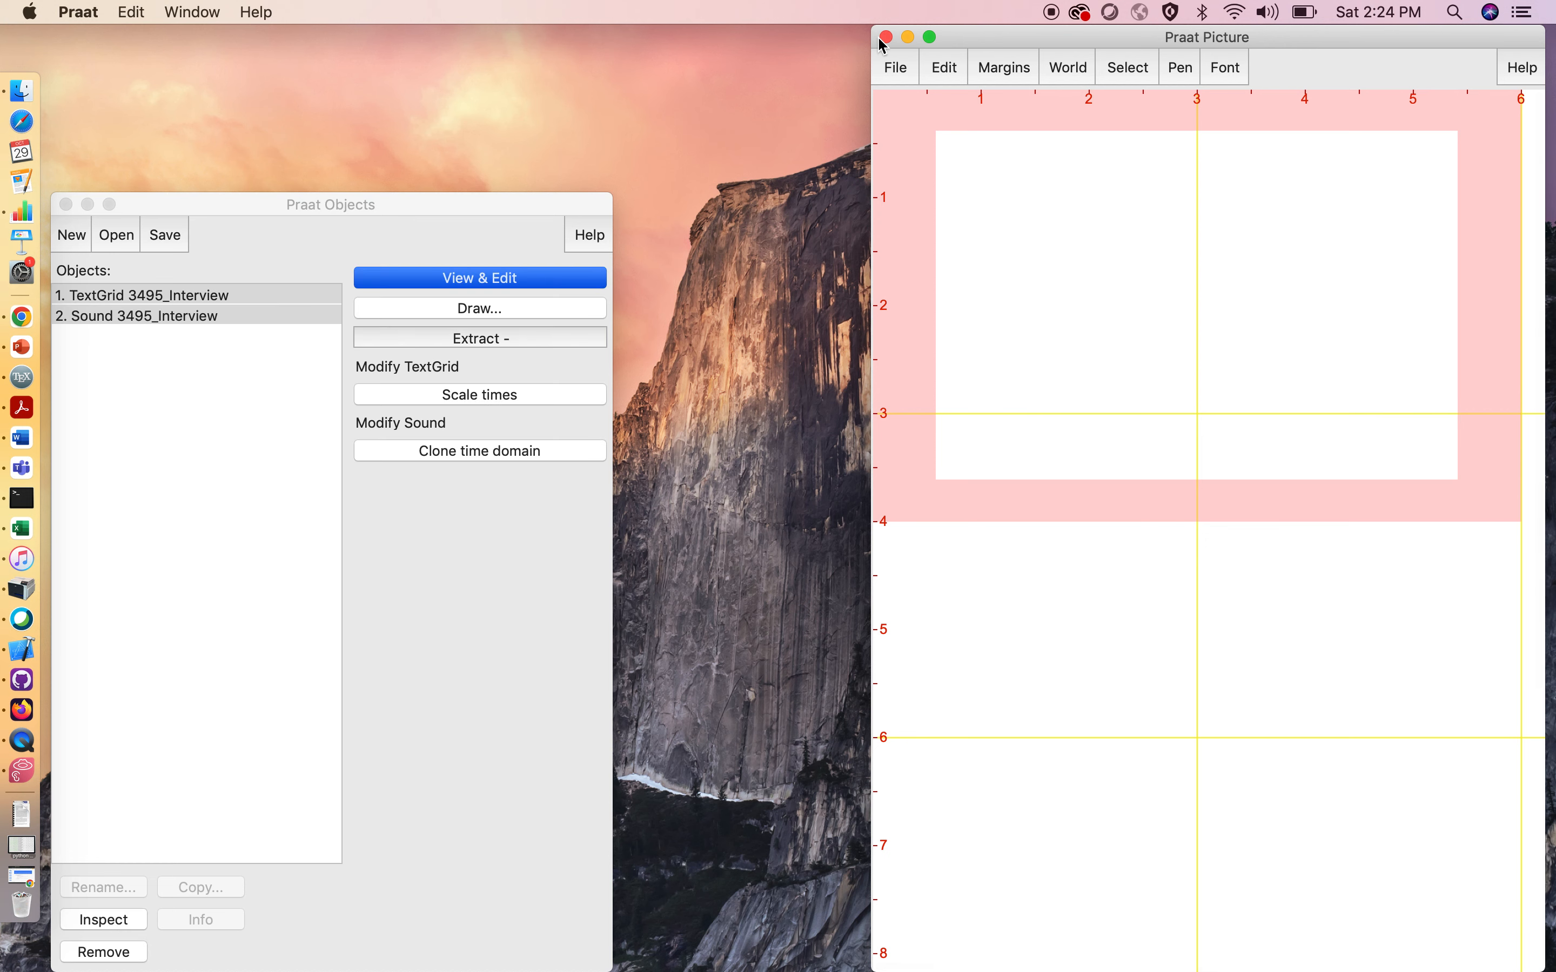
{"action": "left_click", "coordinate": [887, 38]}
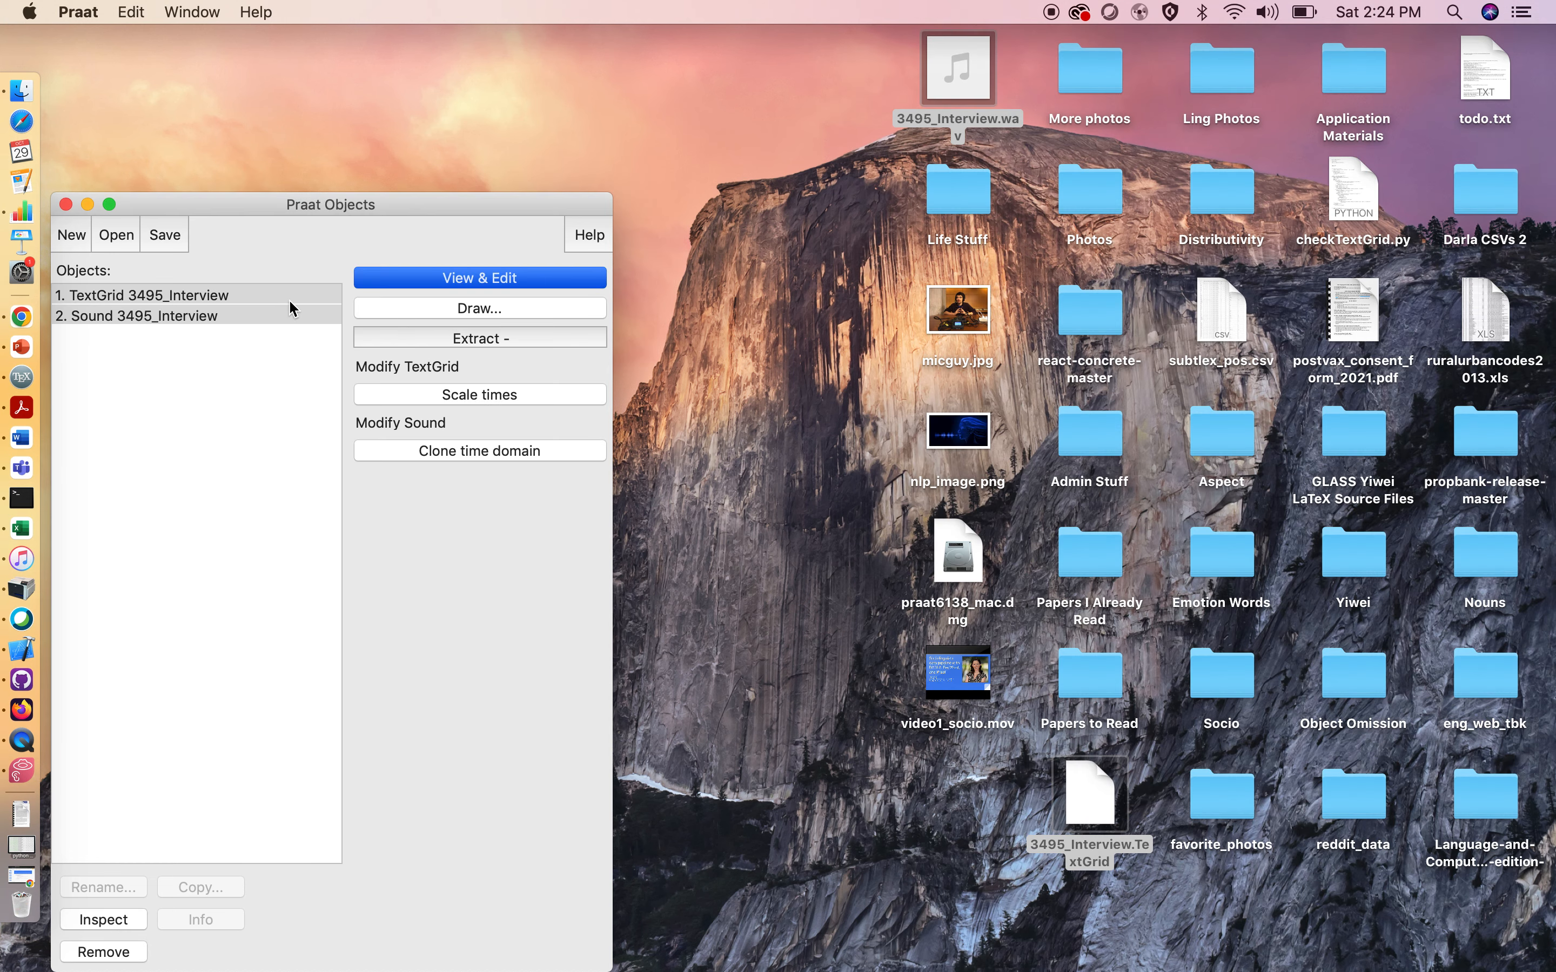
{"action": "left_click", "coordinate": [424, 279]}
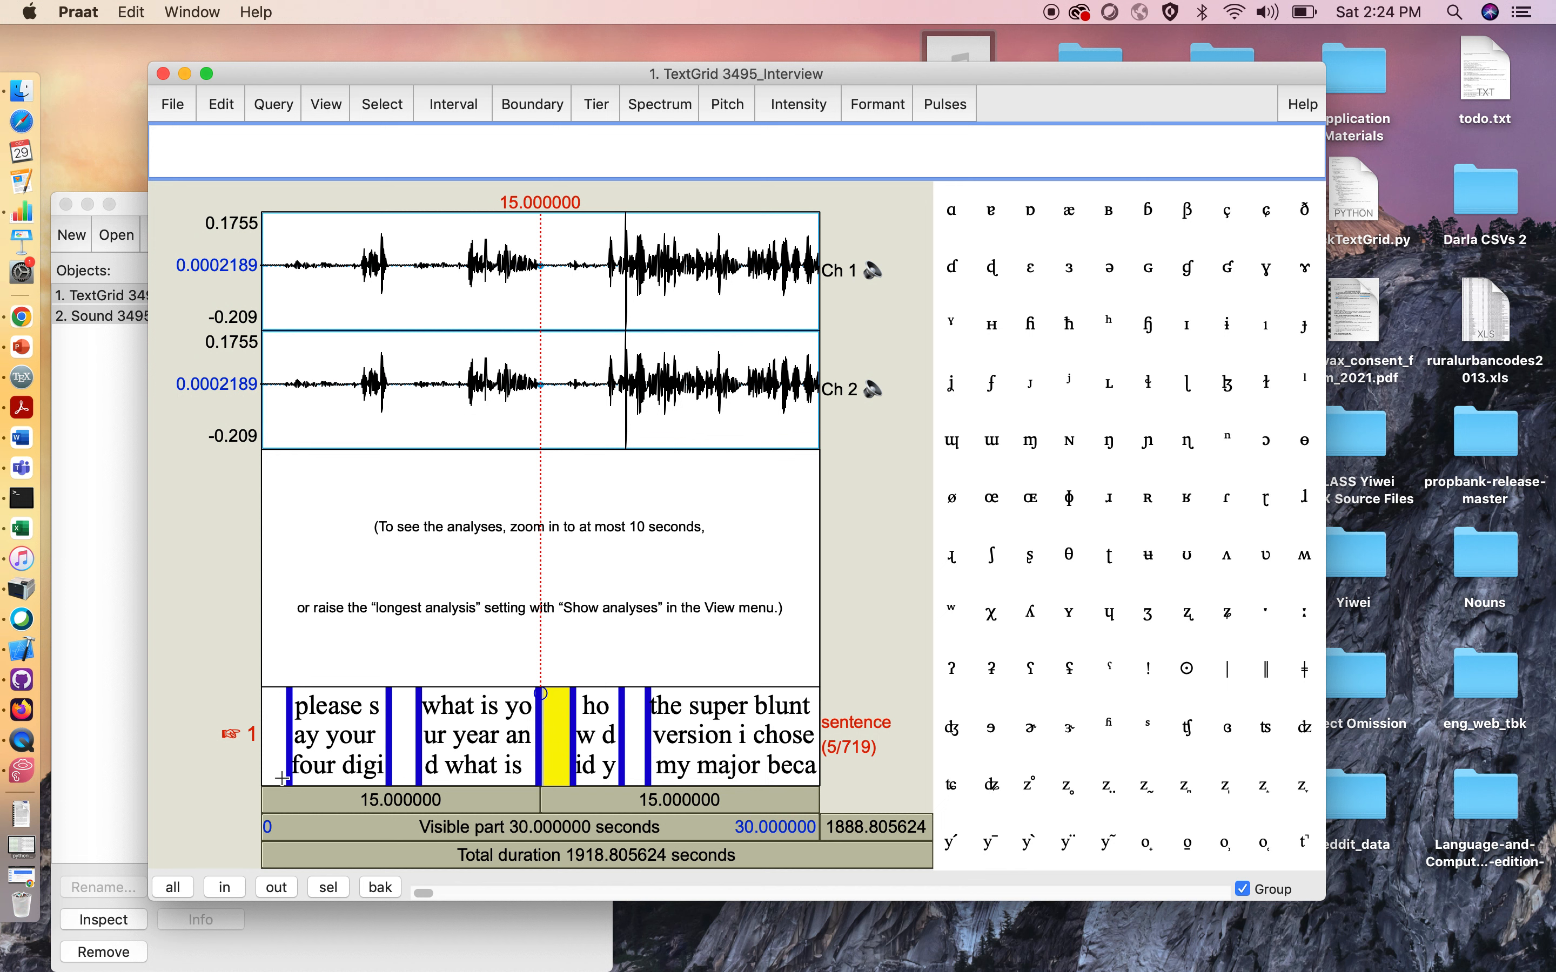
Listen to the first transcribed interval and move its start boundary to about 5.02 s, excluding the interviewer's speech
{"action": "left_click", "coordinate": [341, 708]}
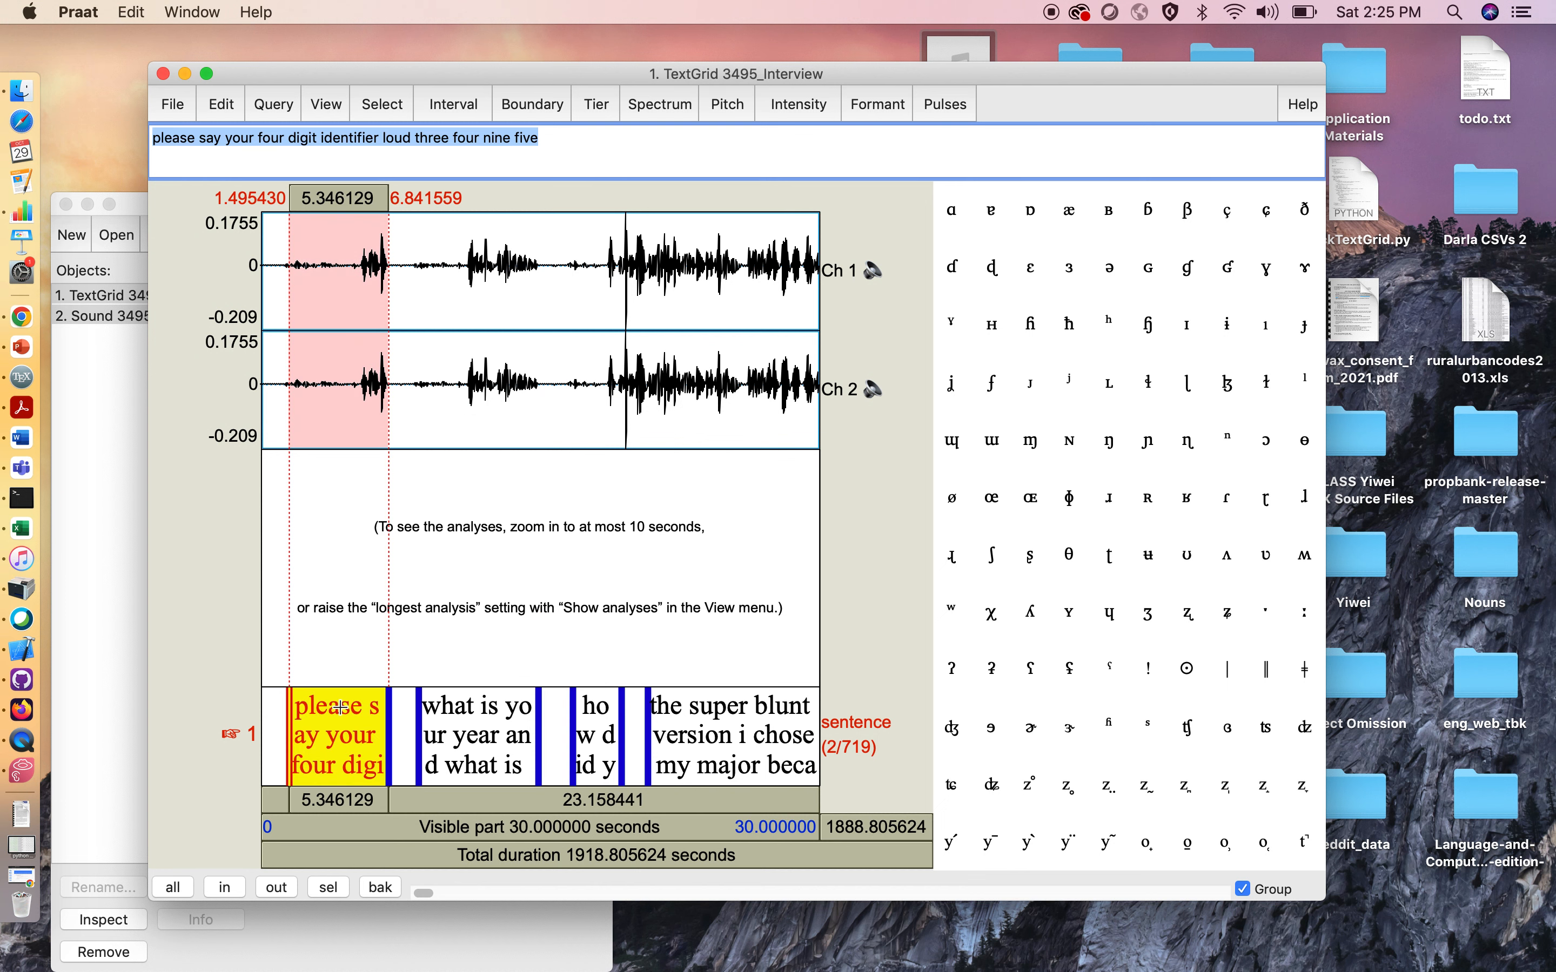
{"action": "key", "text": "XF86AudioRaiseVolume"}
{"action": "scroll", "coordinate": [335, 797], "scroll_direction": "right", "scroll_amount": 1}
{"action": "scroll", "coordinate": [341, 799], "scroll_direction": "left", "scroll_amount": 1}
{"action": "left_click", "coordinate": [348, 800]}
{"action": "scroll", "coordinate": [320, 698], "scroll_direction": "right", "scroll_amount": 3}
{"action": "scroll", "coordinate": [320, 704], "scroll_direction": "left", "scroll_amount": 3}
{"action": "left_click_drag", "start_coordinate": [291, 695], "coordinate": [355, 689]}
{"action": "left_click", "coordinate": [369, 714]}
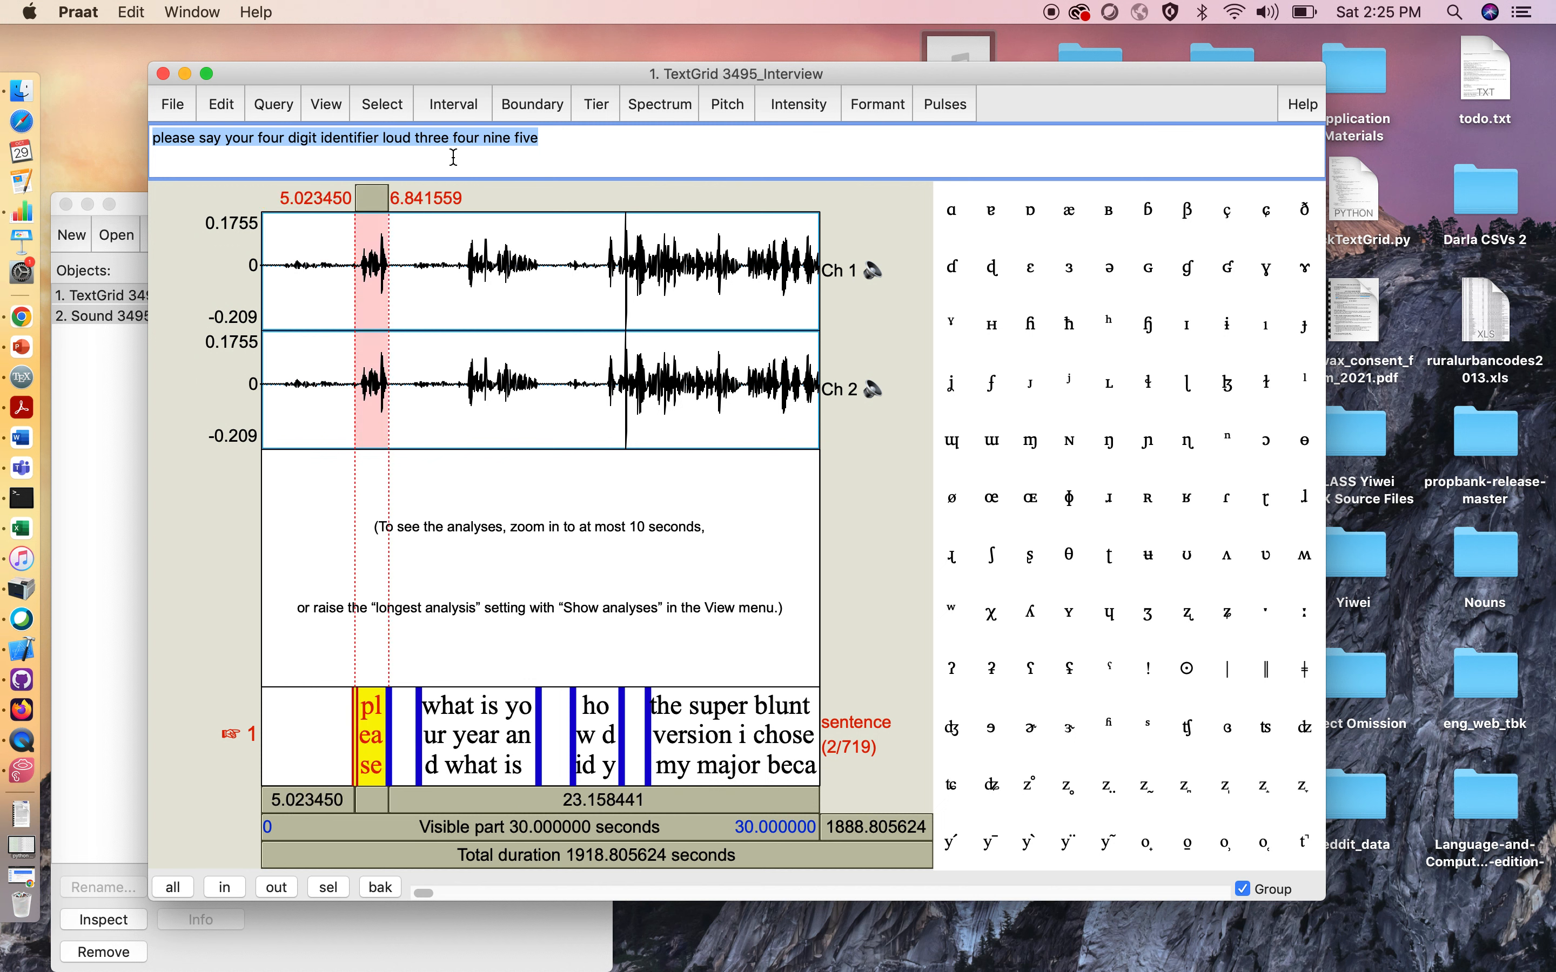
Delete the interviewer's words "please say your four digit identifier loud" from the first transcribed interval
{"action": "left_click", "coordinate": [437, 139]}
{"action": "left_click_drag", "start_coordinate": [413, 139], "coordinate": [171, 154]}
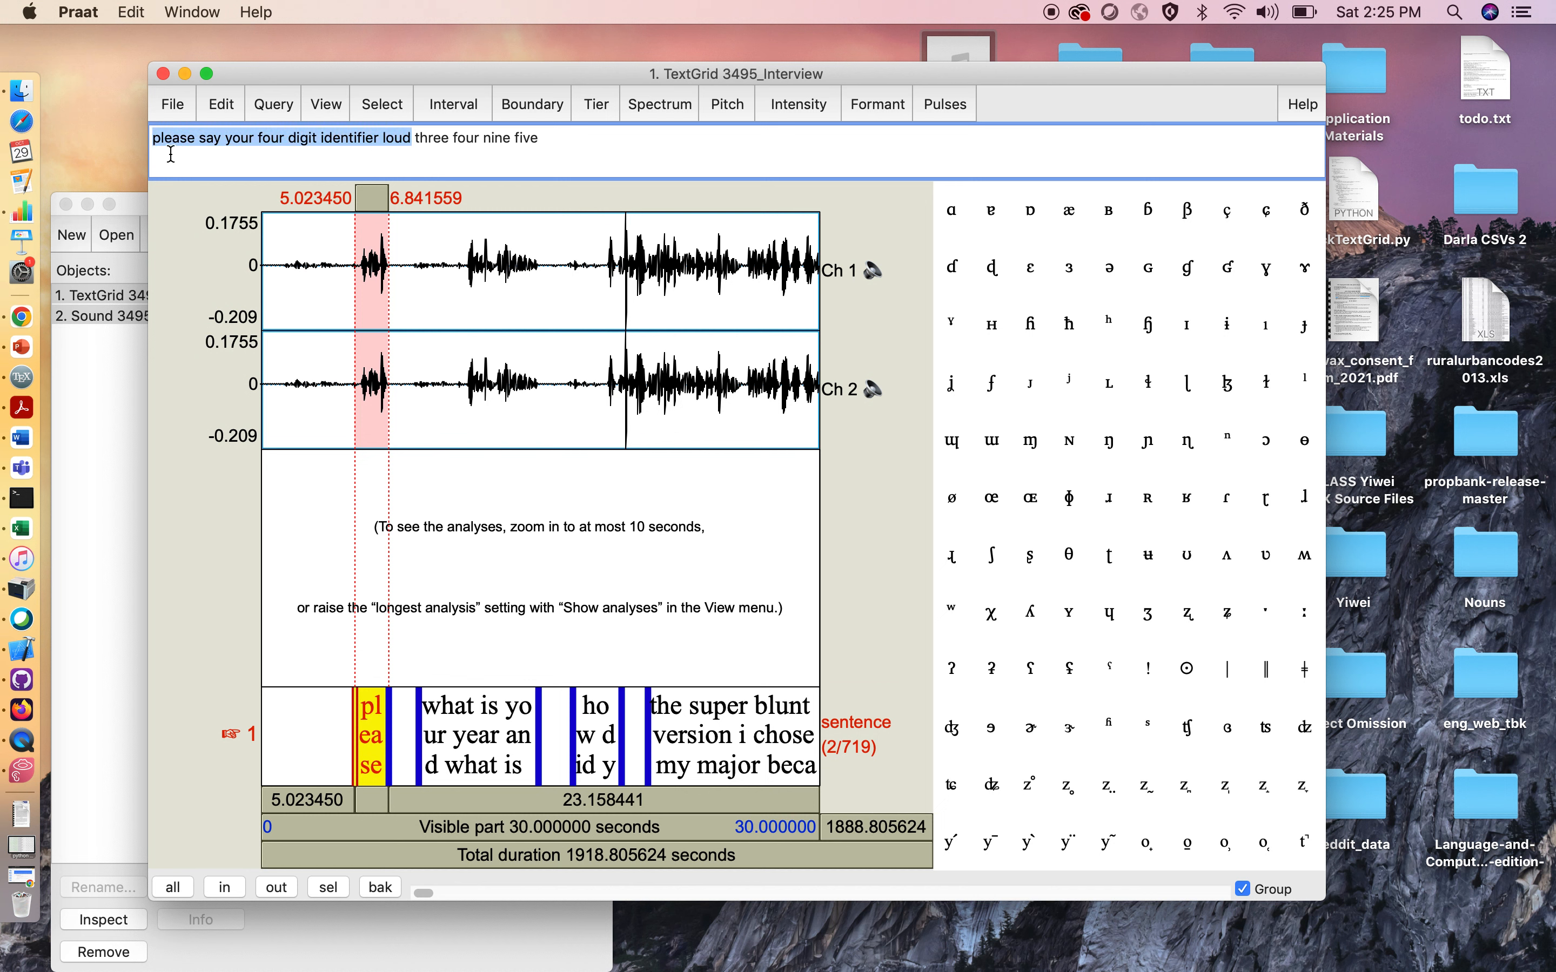
{"action": "key", "text": "BackSpace"}
{"action": "key", "text": "BackSpace"}
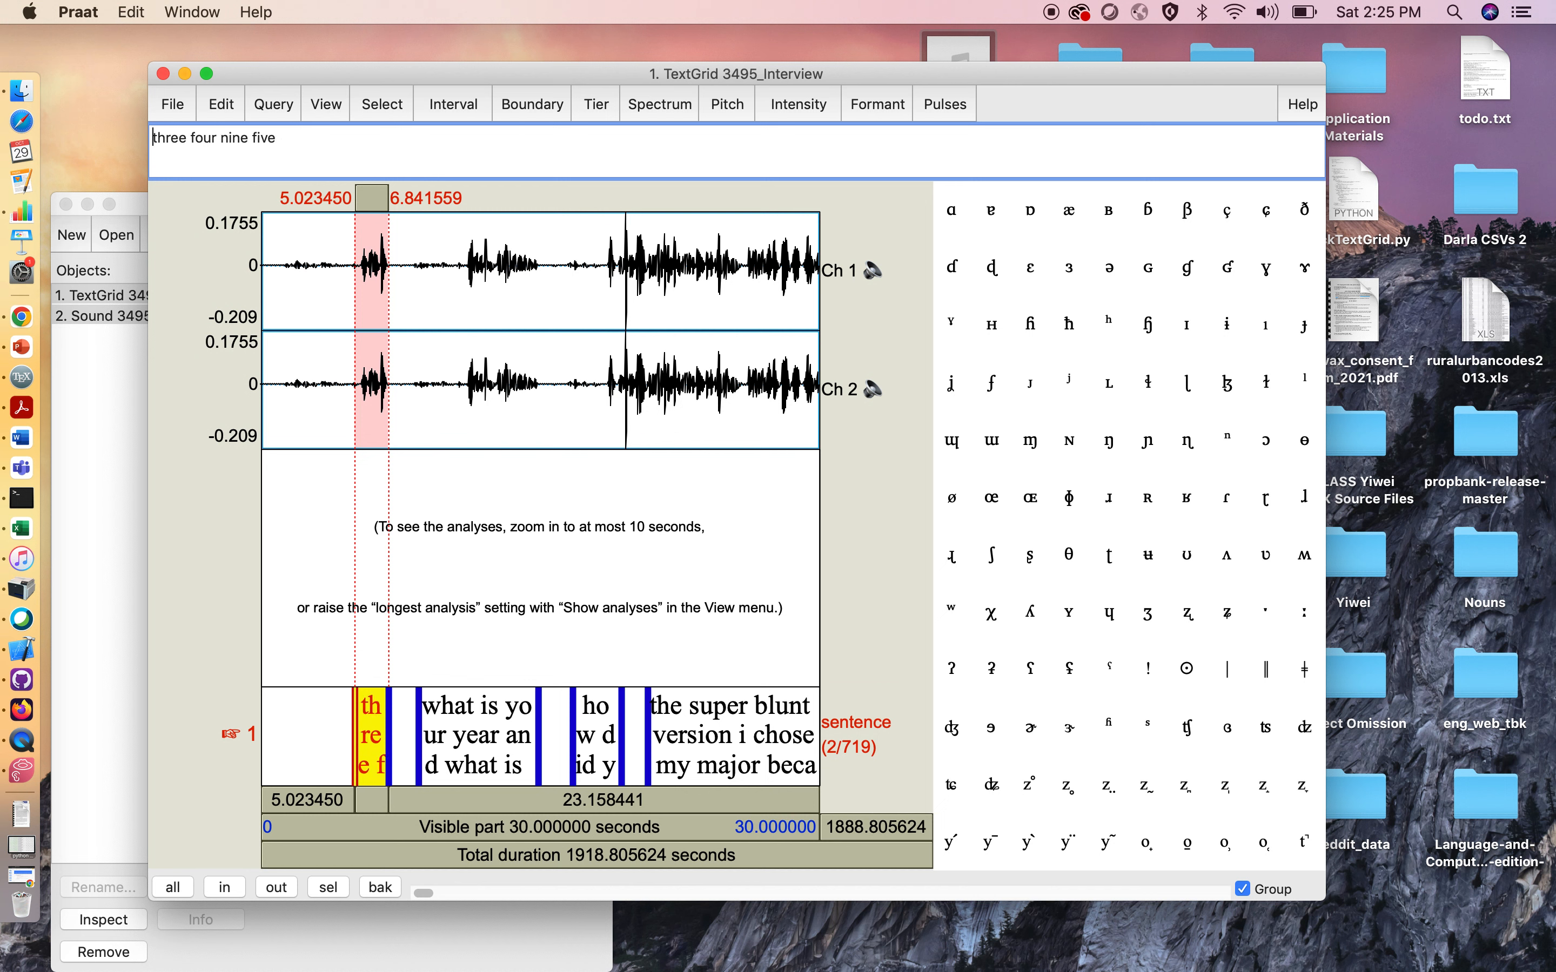
Play back the trimmed first interval to check its transcription against the audio, and check the empty intervals beside it
{"action": "left_click", "coordinate": [402, 735]}
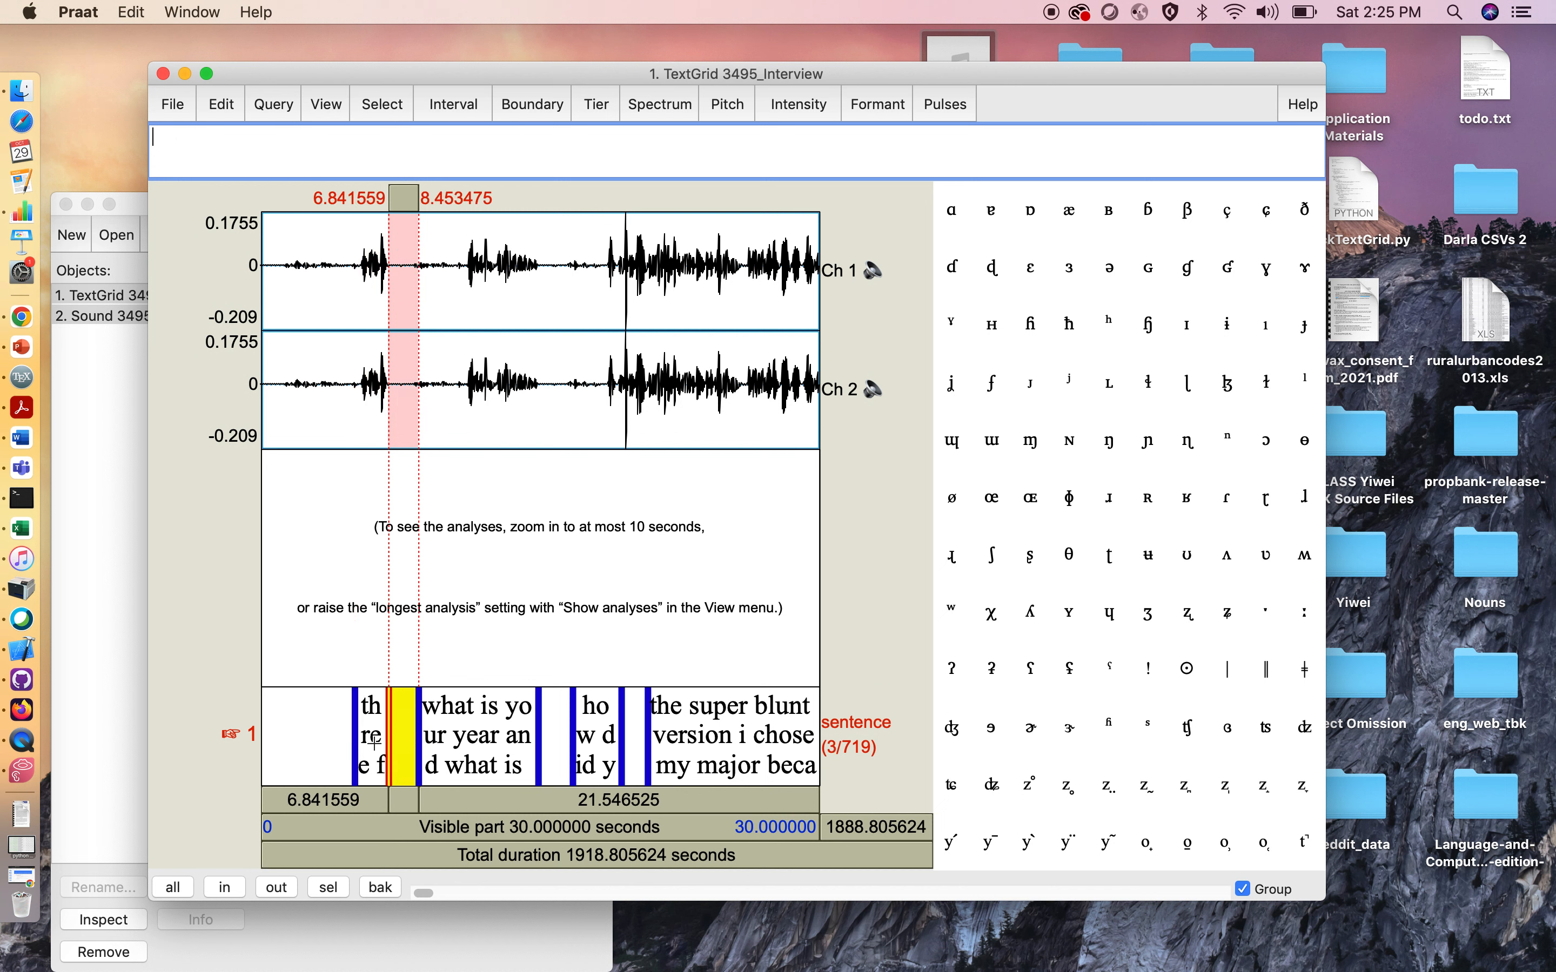
{"action": "left_click", "coordinate": [373, 743]}
{"action": "left_click", "coordinate": [379, 809]}
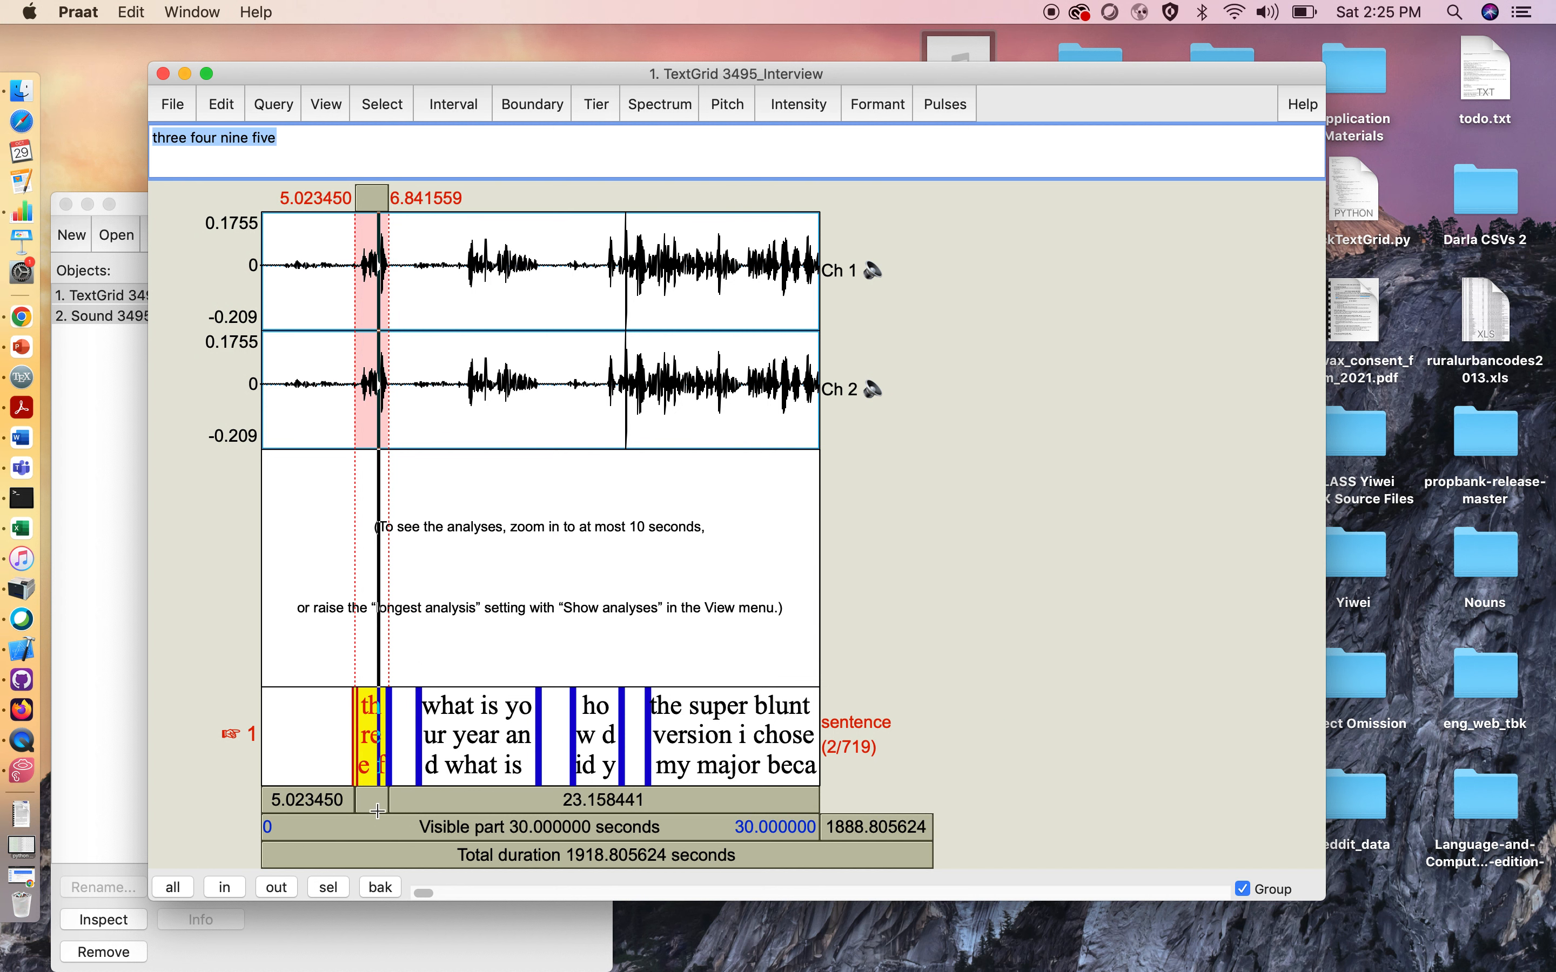
{"action": "left_click", "coordinate": [328, 751]}
{"action": "left_click", "coordinate": [380, 762]}
{"action": "left_click", "coordinate": [406, 754]}
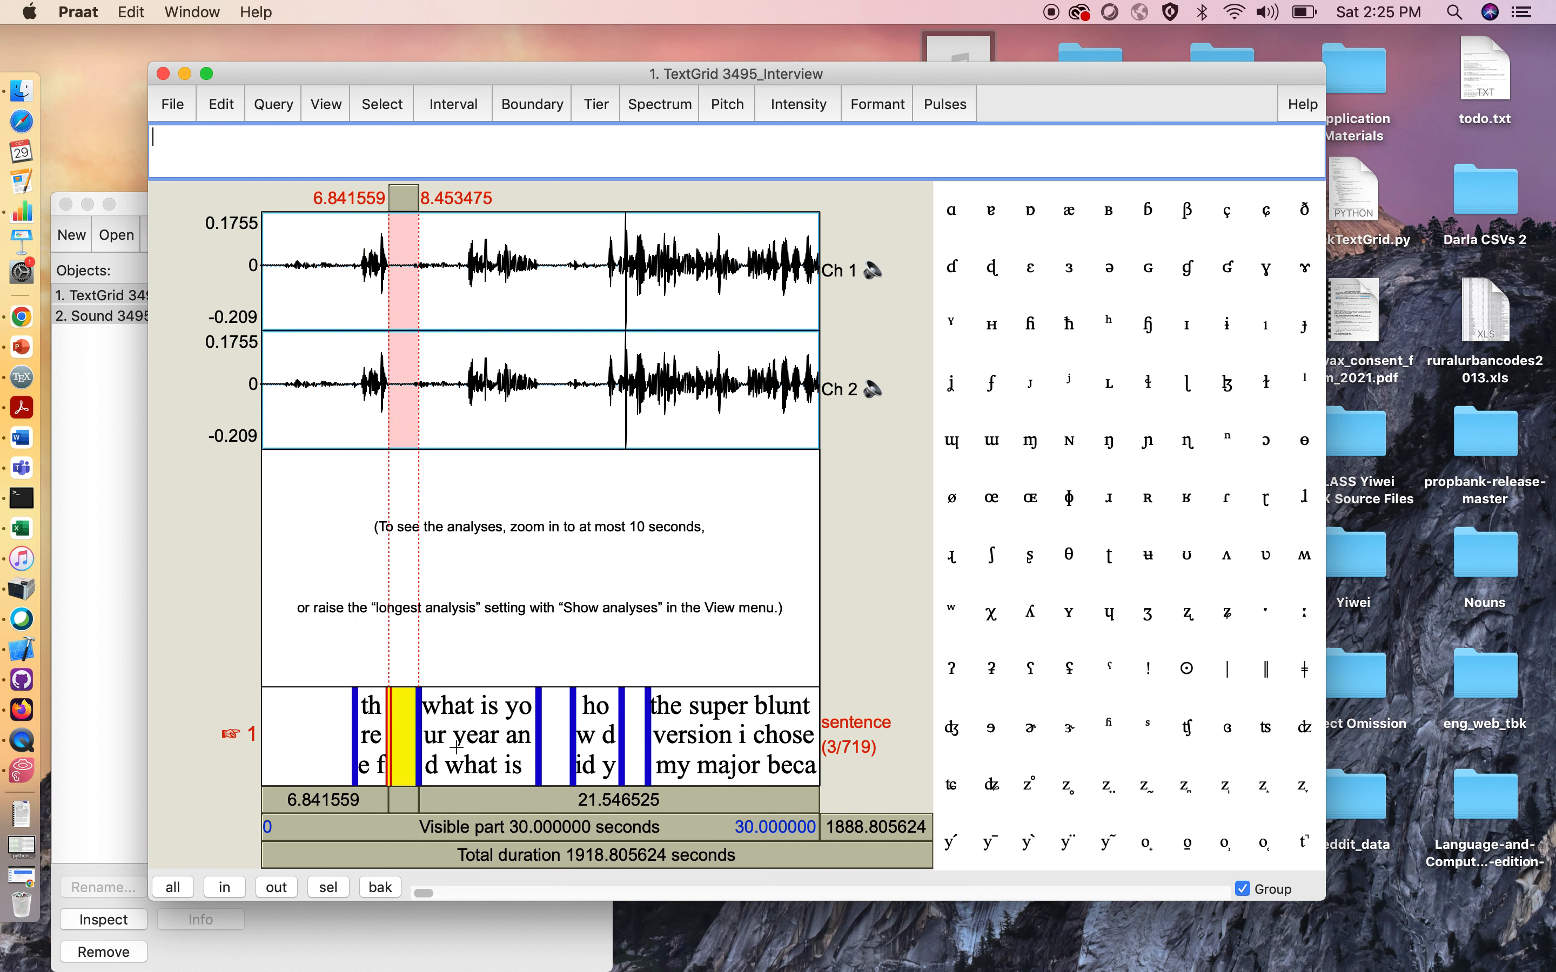
Listen to the "what is your year" interval, then move its end boundary to about 15.24 s and its start to about 10.83 s
{"action": "left_click", "coordinate": [456, 747]}
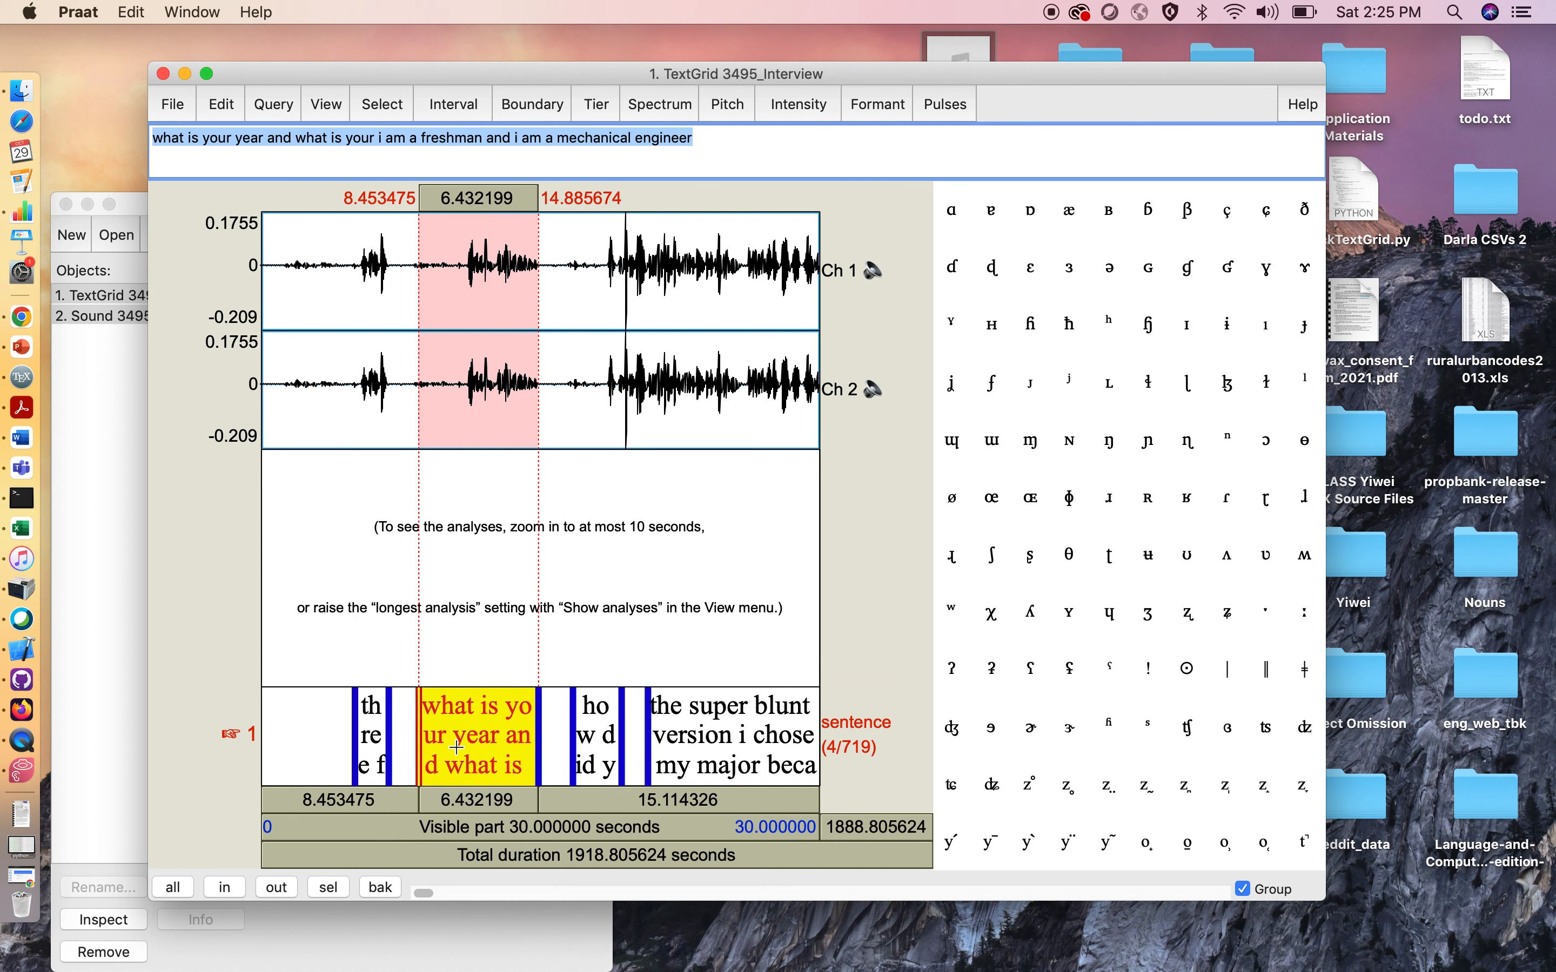
{"action": "left_click", "coordinate": [473, 801]}
{"action": "left_click_drag", "start_coordinate": [538, 721], "coordinate": [546, 720]}
{"action": "left_click", "coordinate": [520, 725]}
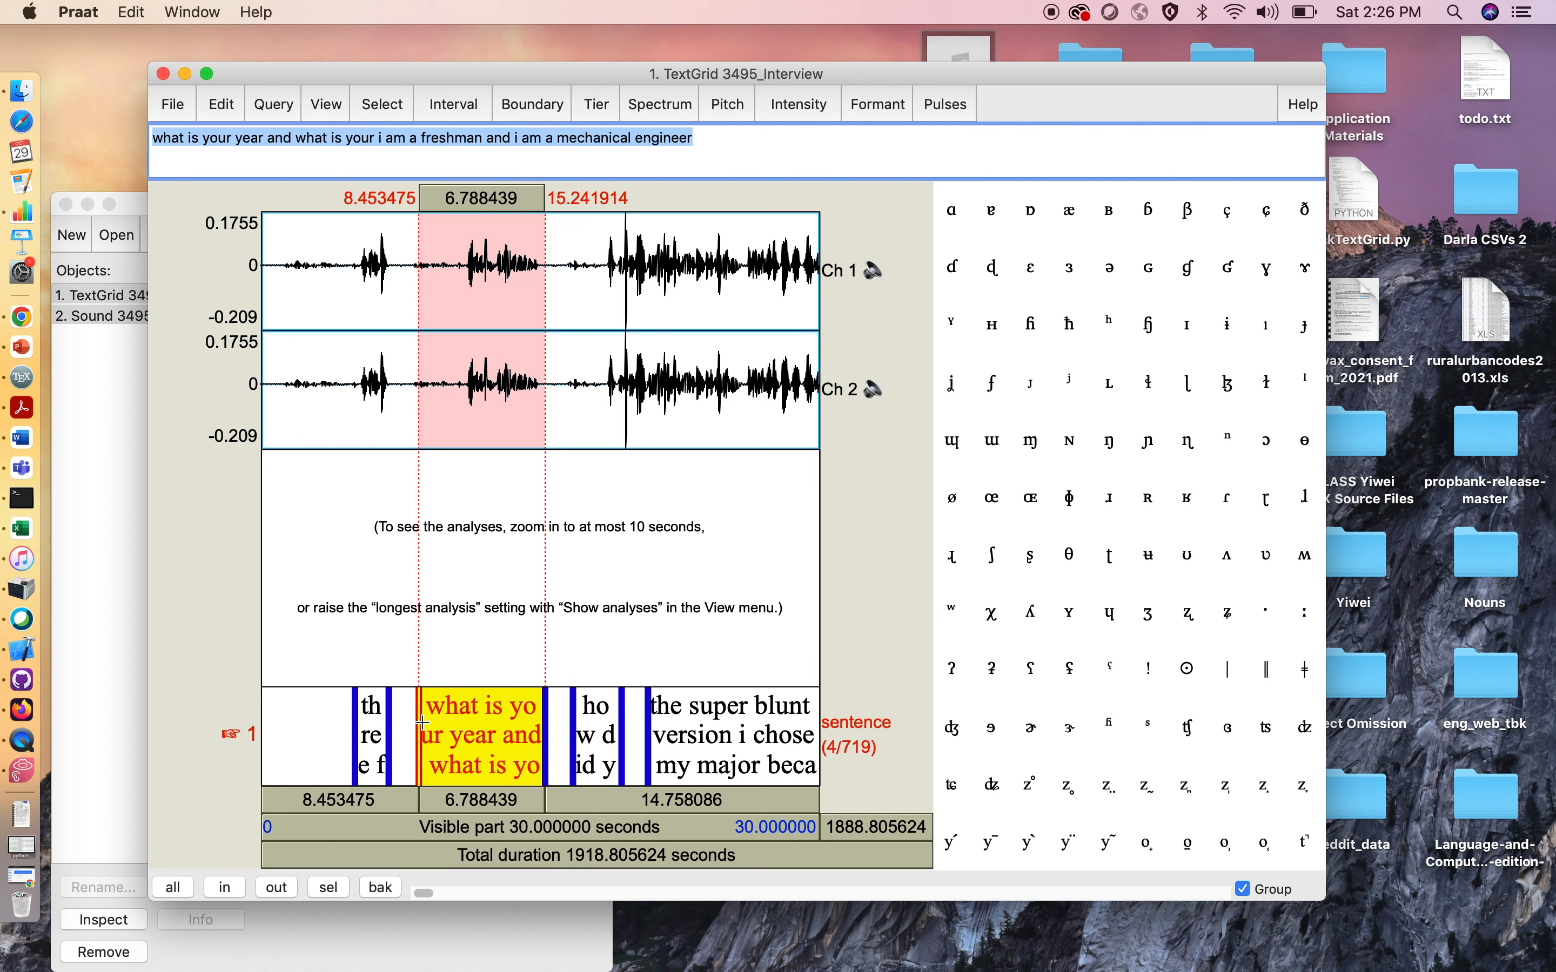
{"action": "left_click_drag", "start_coordinate": [419, 723], "coordinate": [462, 721]}
{"action": "left_click", "coordinate": [491, 726]}
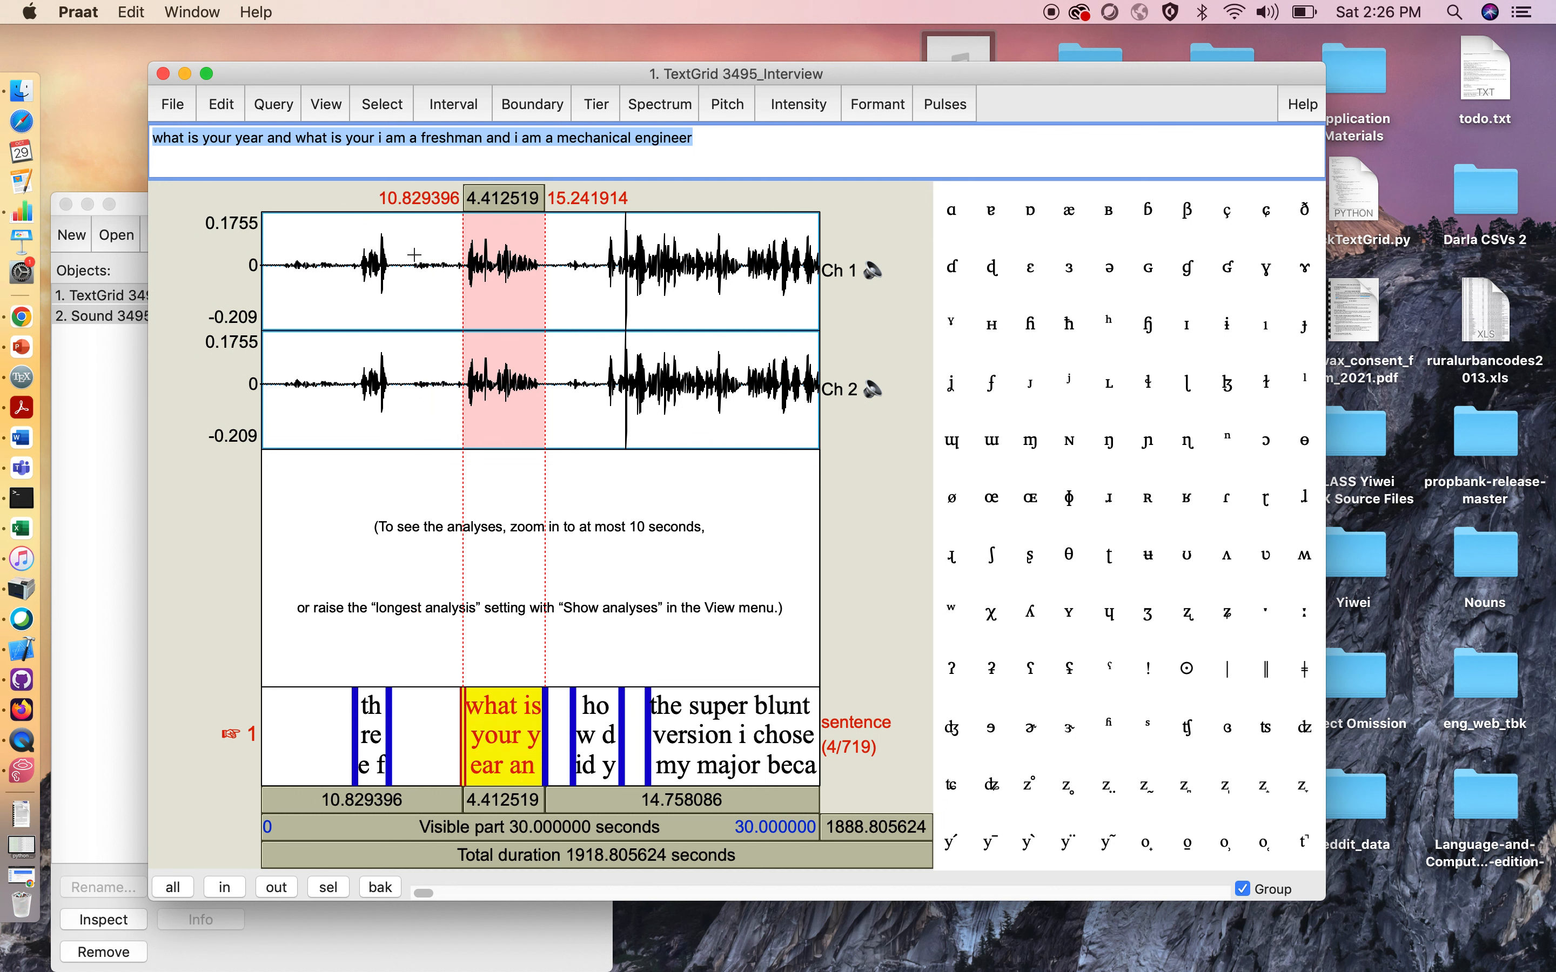
Delete "what is your year and what is your" from the selected interval's text and play the interval back
{"action": "left_click", "coordinate": [371, 149]}
{"action": "left_click_drag", "start_coordinate": [378, 137], "coordinate": [152, 138]}
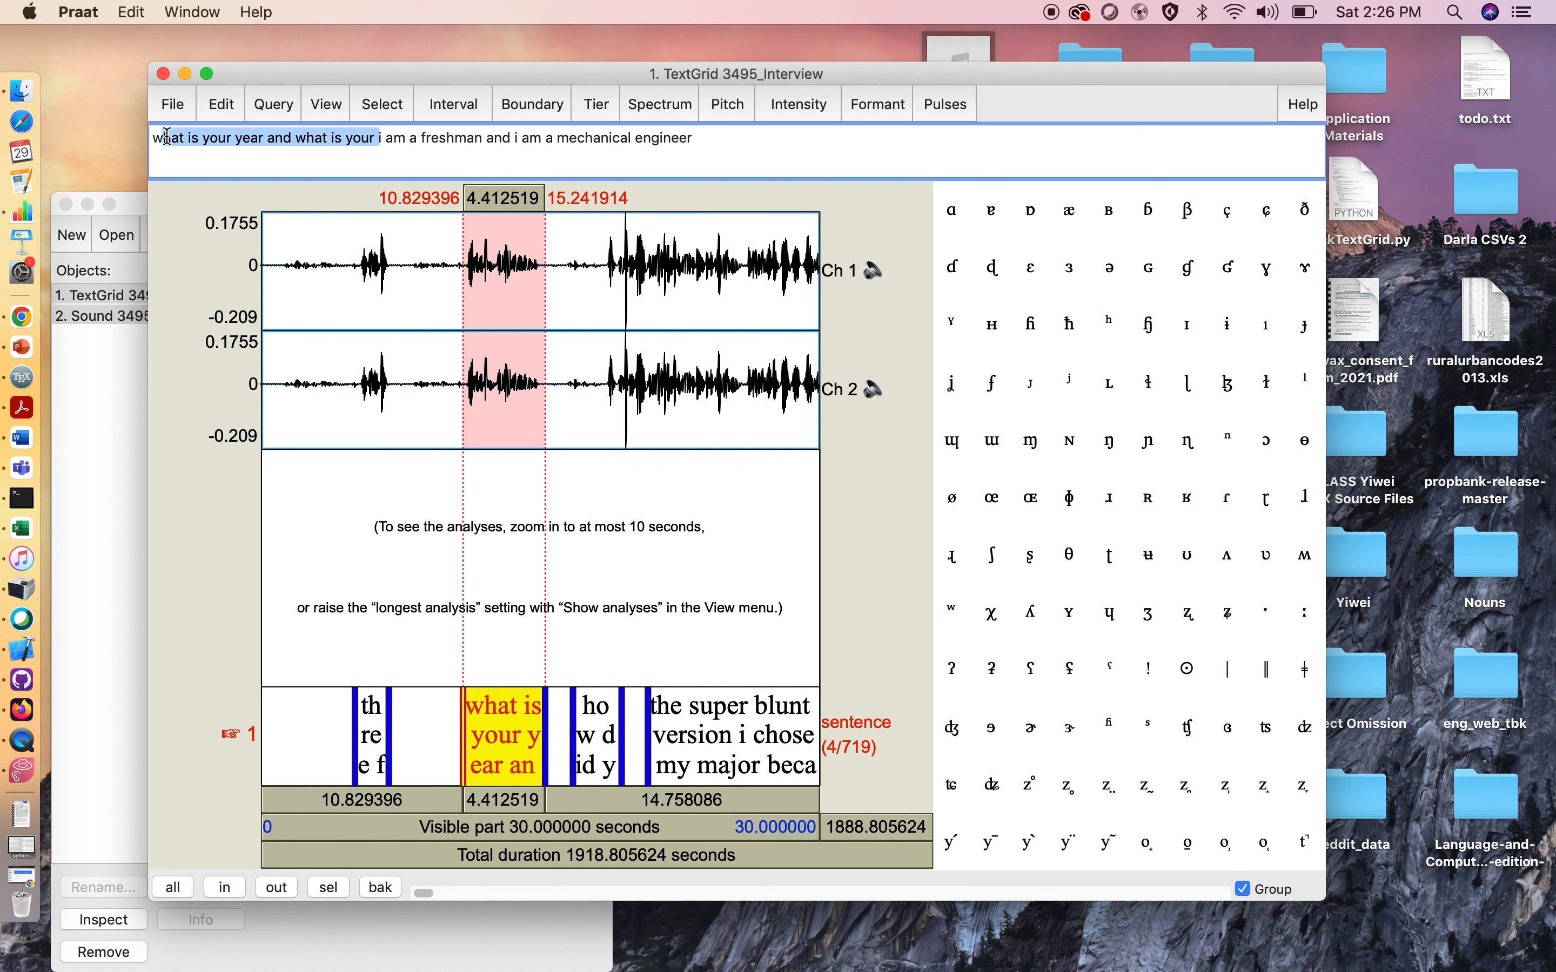
{"action": "key", "text": "BackSpace"}
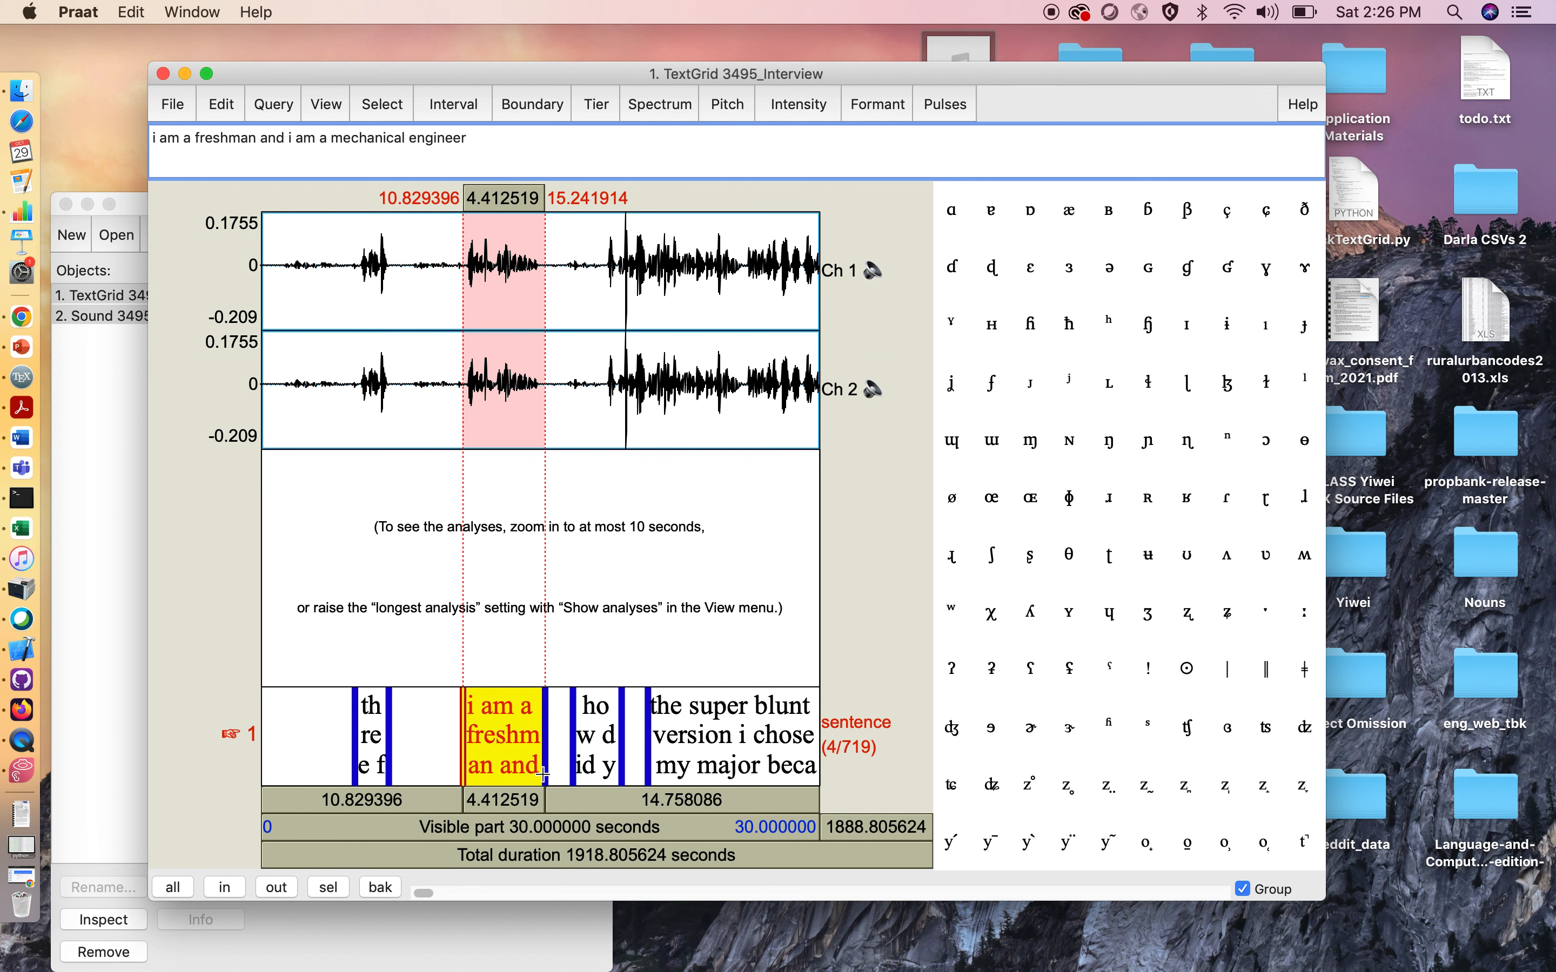
{"action": "left_click", "coordinate": [495, 801]}
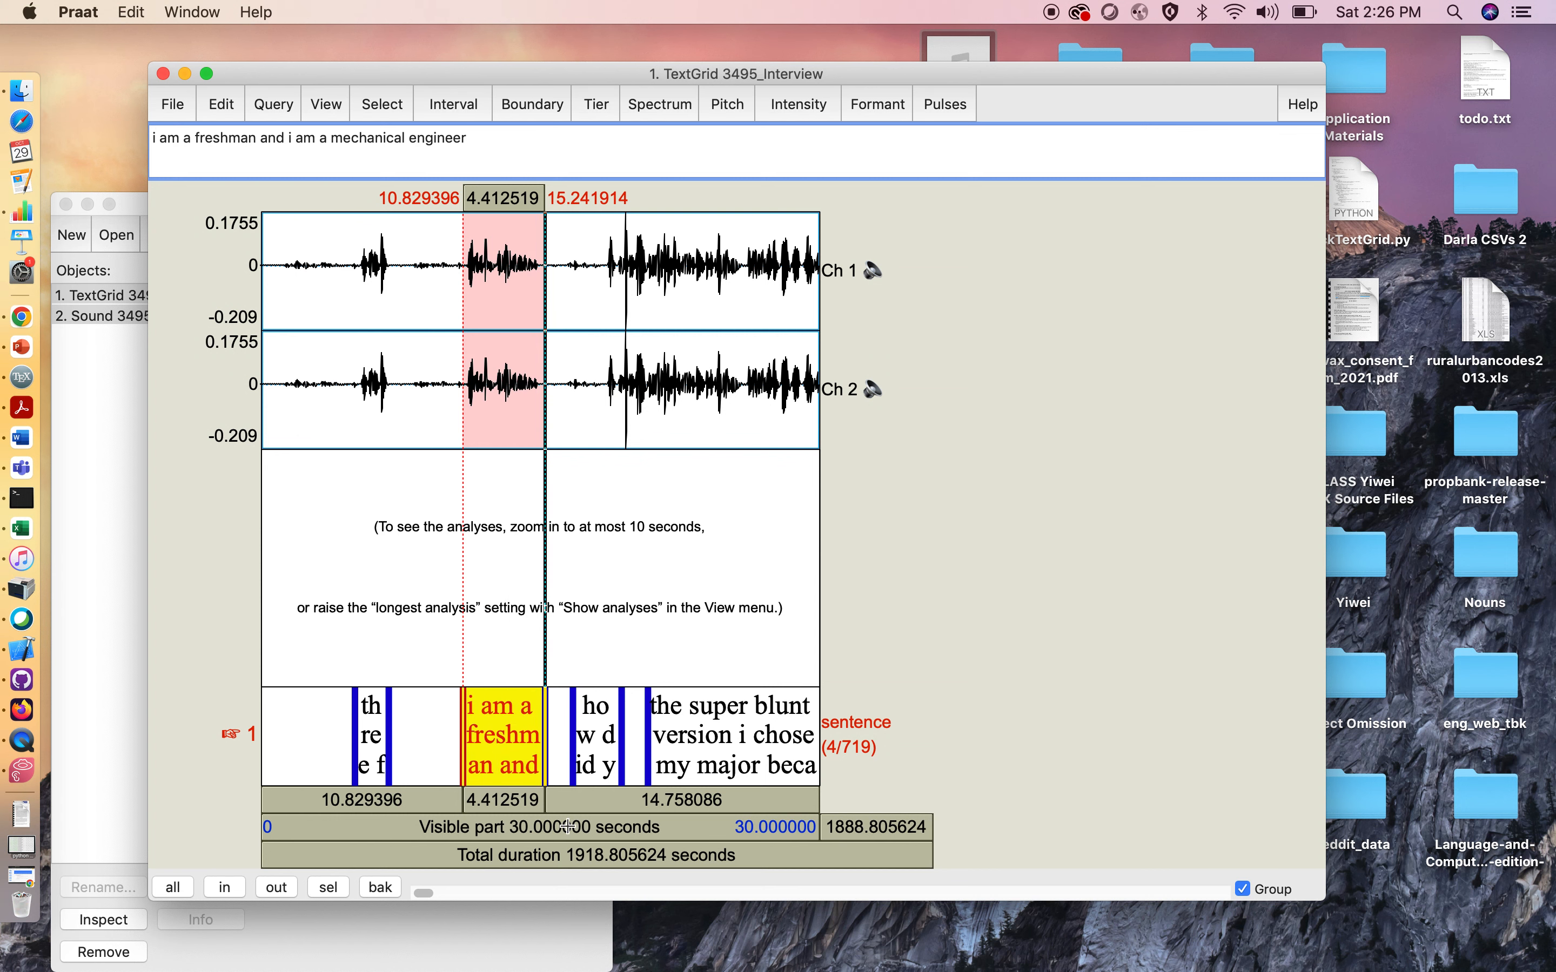
Listen to the "how did you choose your major well" interval, move its start boundary to about 18.38 s, and play the shortened interval back
{"action": "left_click", "coordinate": [562, 749]}
{"action": "left_click", "coordinate": [604, 754]}
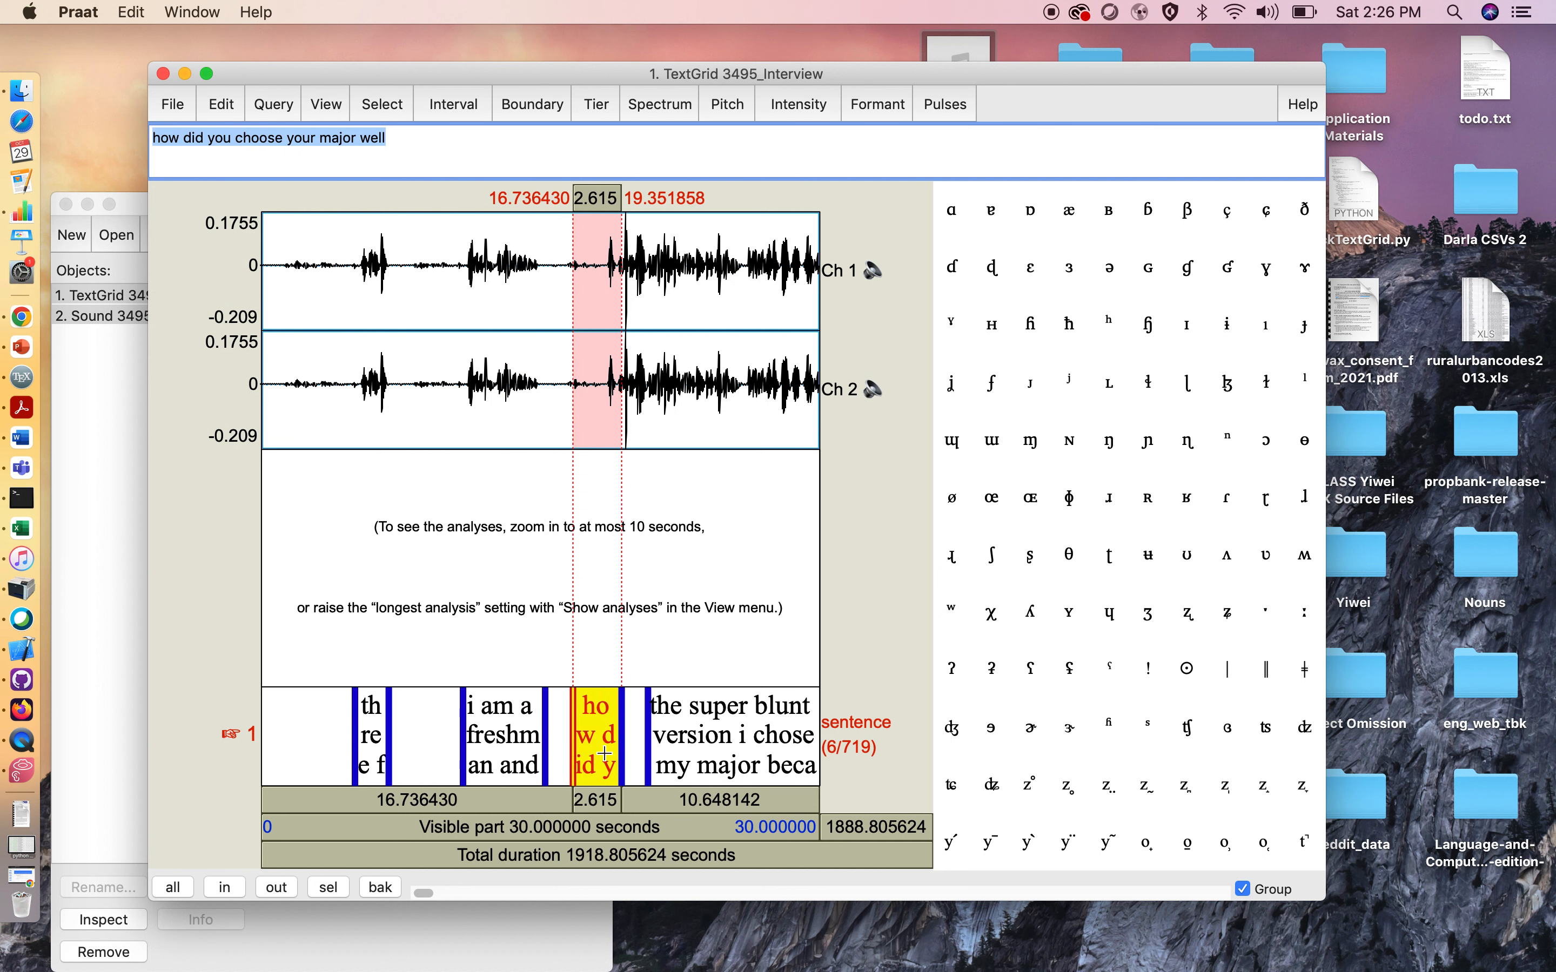
{"action": "left_click", "coordinate": [600, 800]}
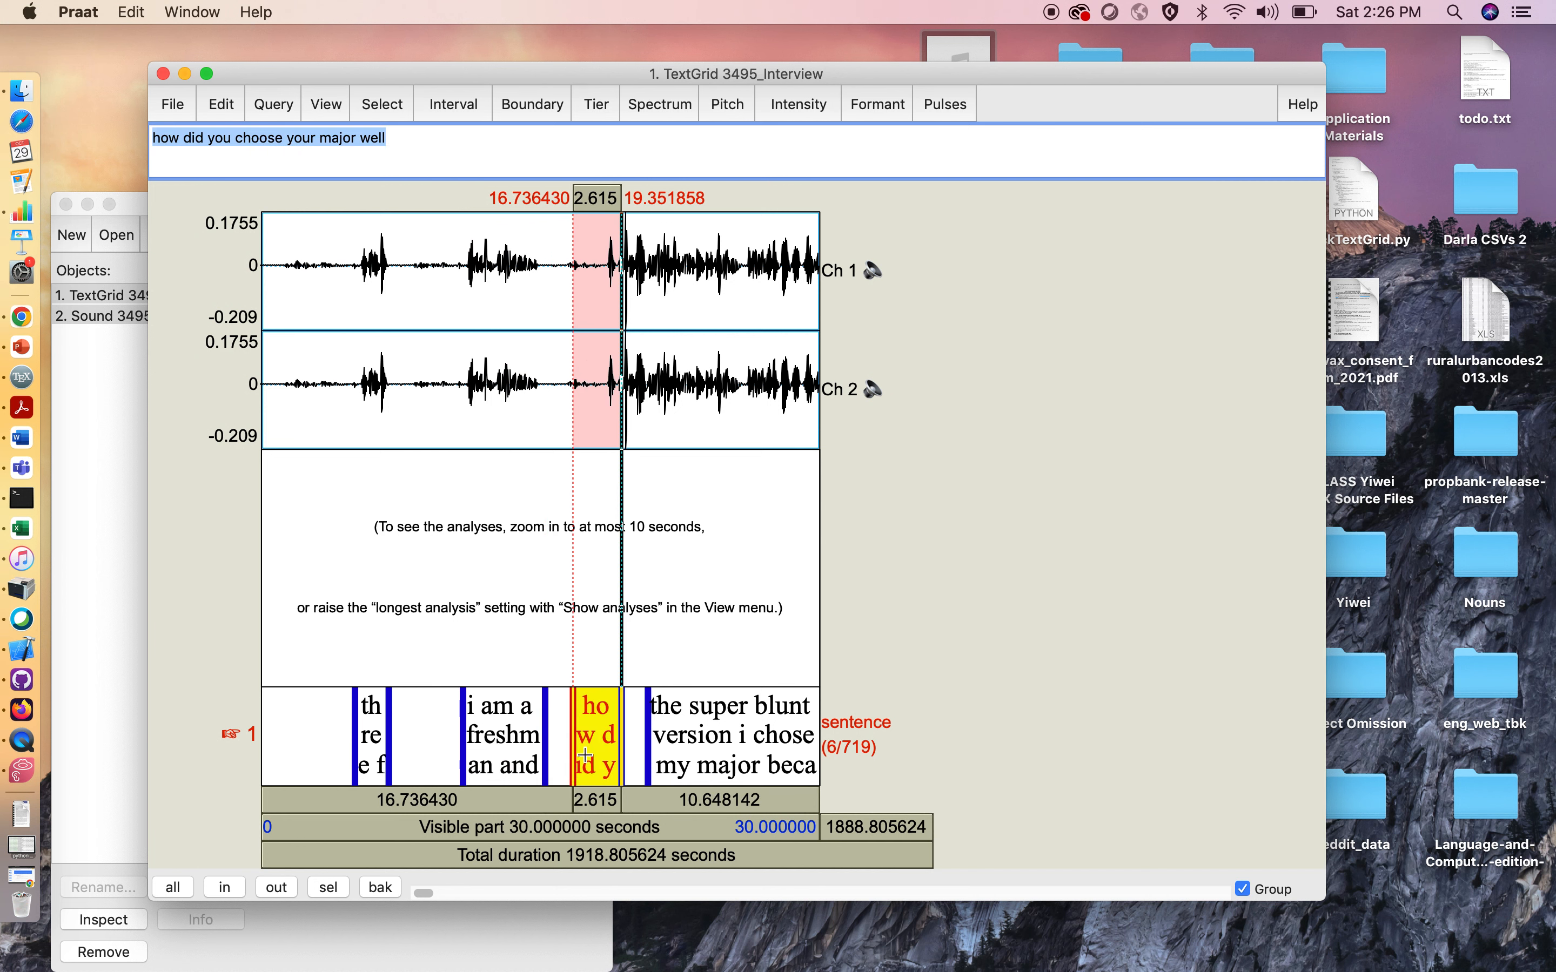
{"action": "left_click_drag", "start_coordinate": [574, 703], "coordinate": [603, 697]}
{"action": "left_click", "coordinate": [614, 728]}
{"action": "left_click", "coordinate": [616, 800]}
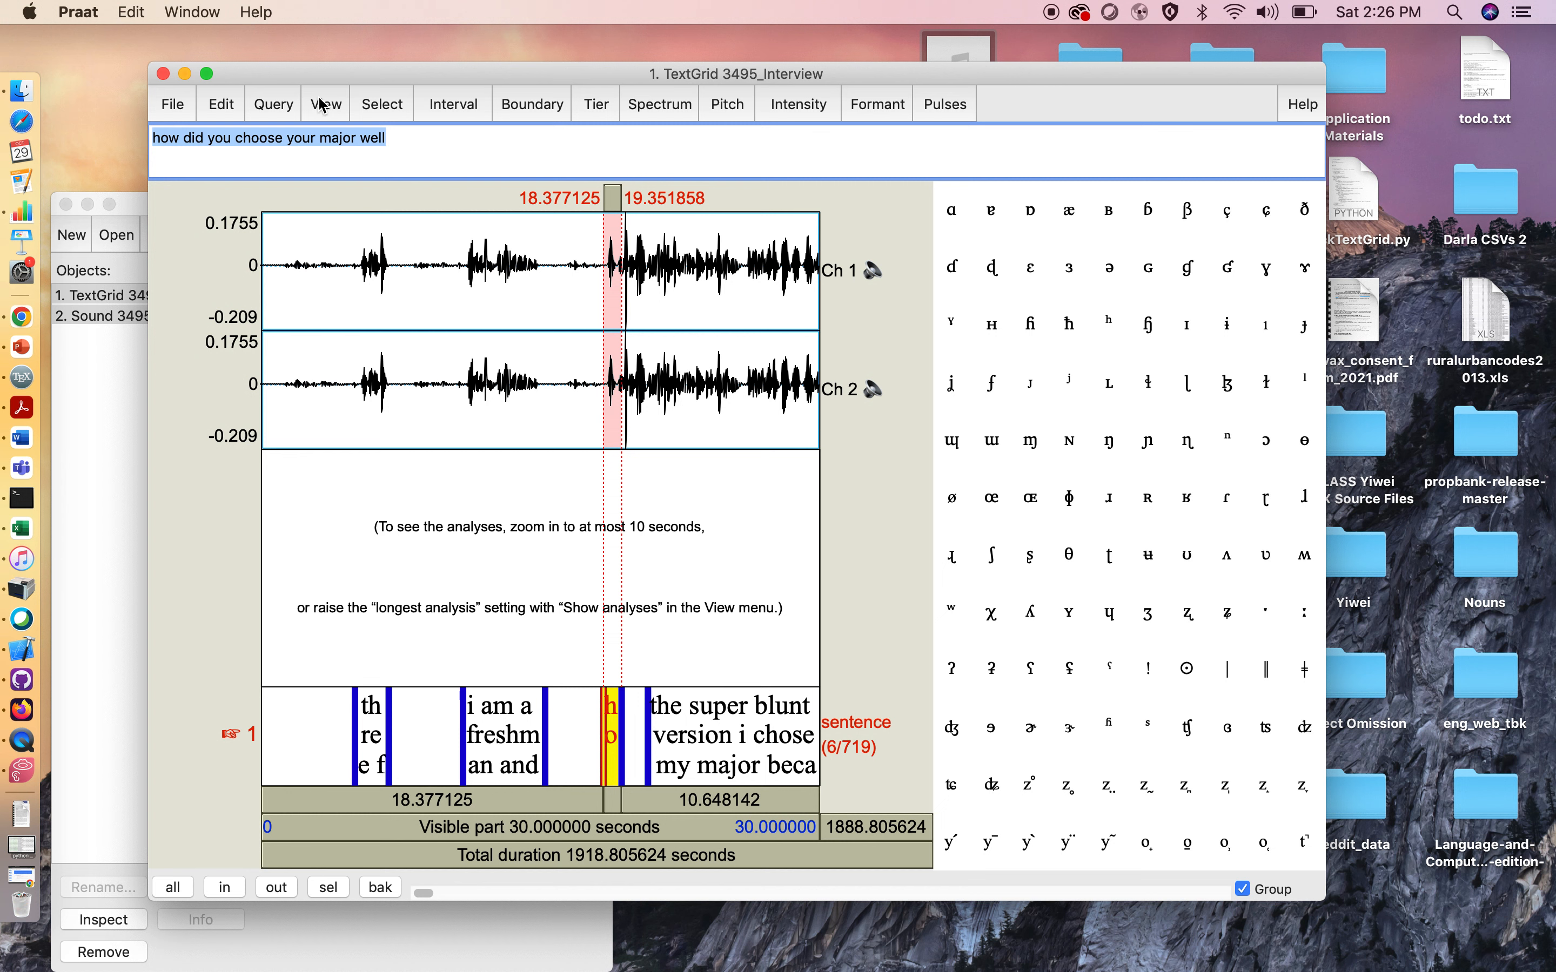
Delete the interviewer's words "how did you choose your major" from the shortened interval, keeping only "well"
{"action": "left_click", "coordinate": [360, 148]}
{"action": "left_click_drag", "start_coordinate": [356, 142], "coordinate": [161, 140]}
{"action": "key", "text": "BackSpace"}
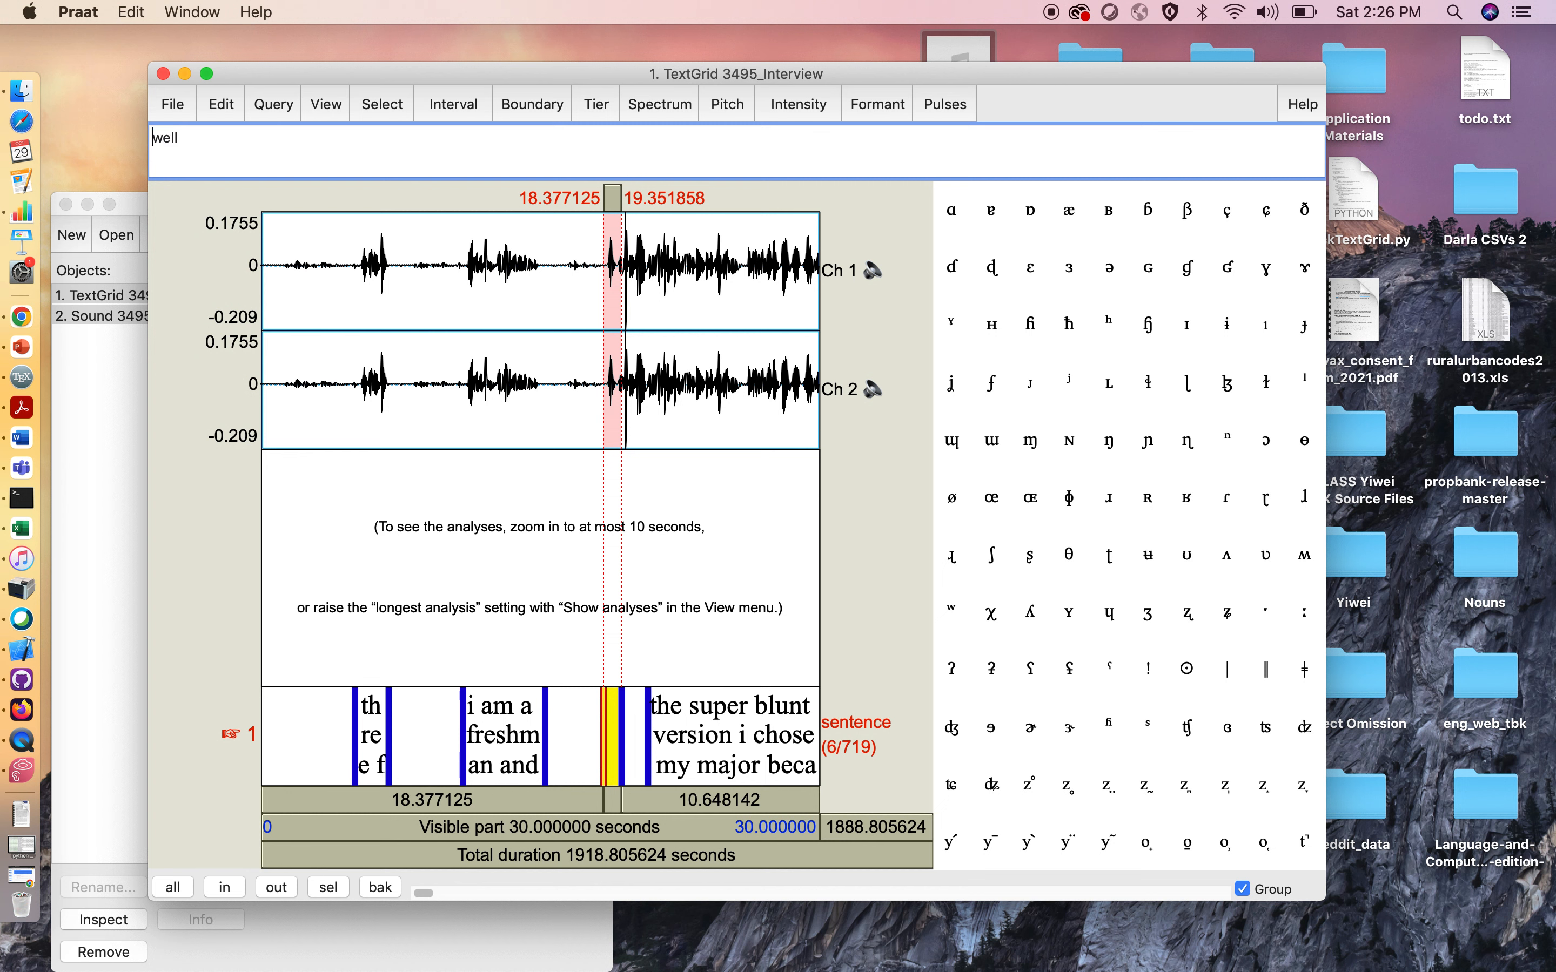
Play the "the super blunt version" interval and insert "is" after "version" in its text
{"action": "left_click", "coordinate": [650, 726]}
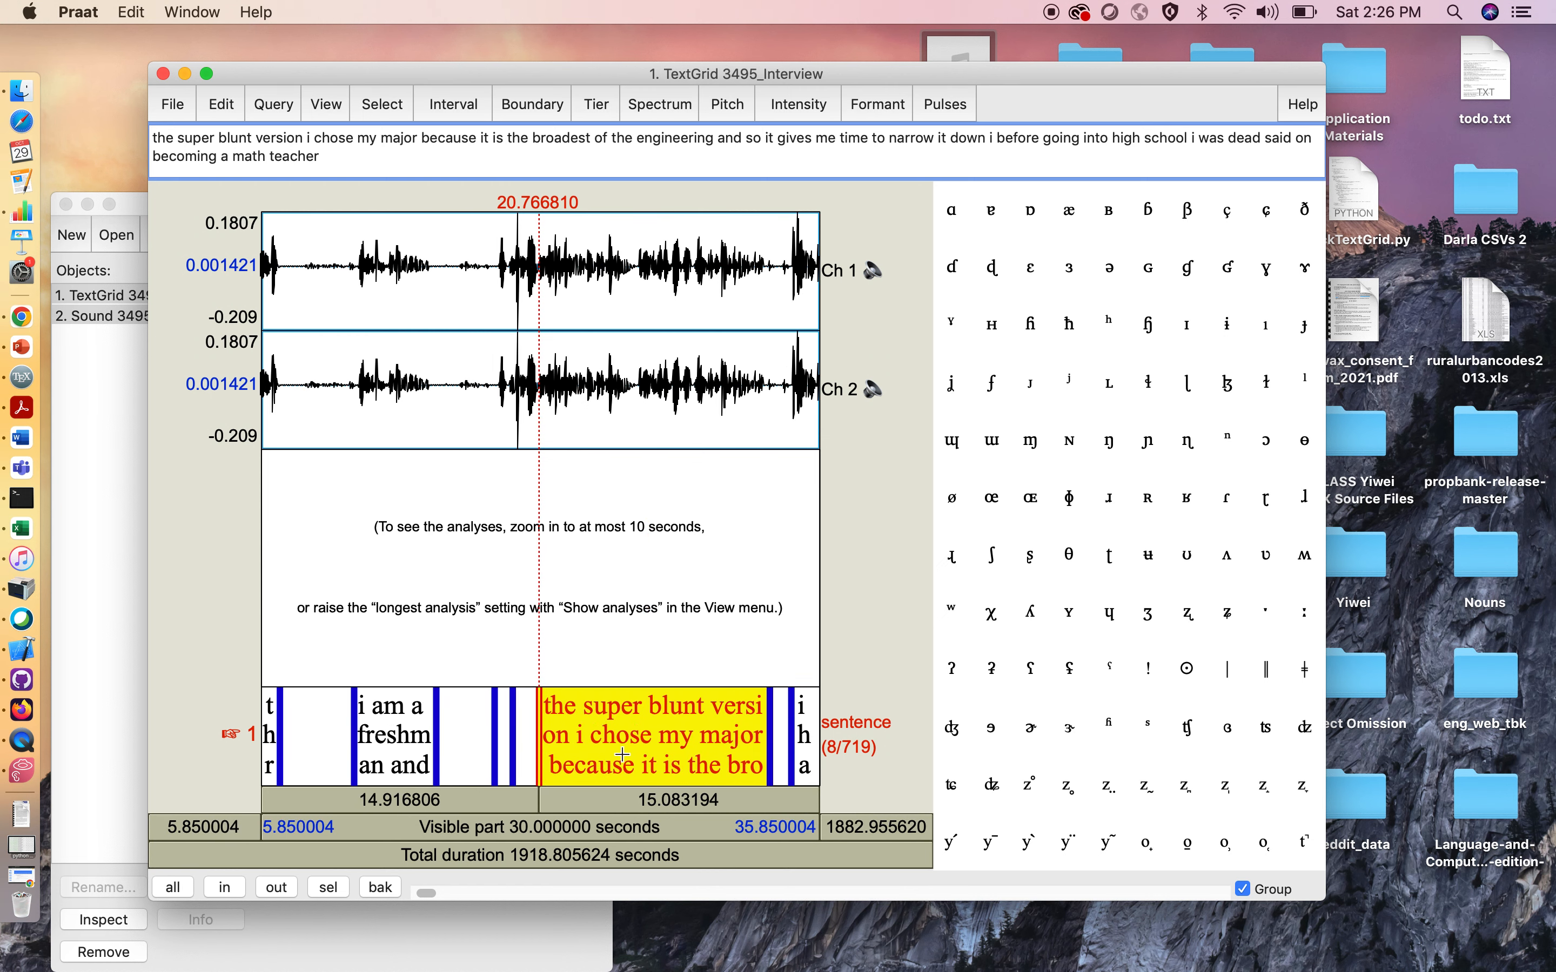
{"action": "left_click", "coordinate": [622, 754]}
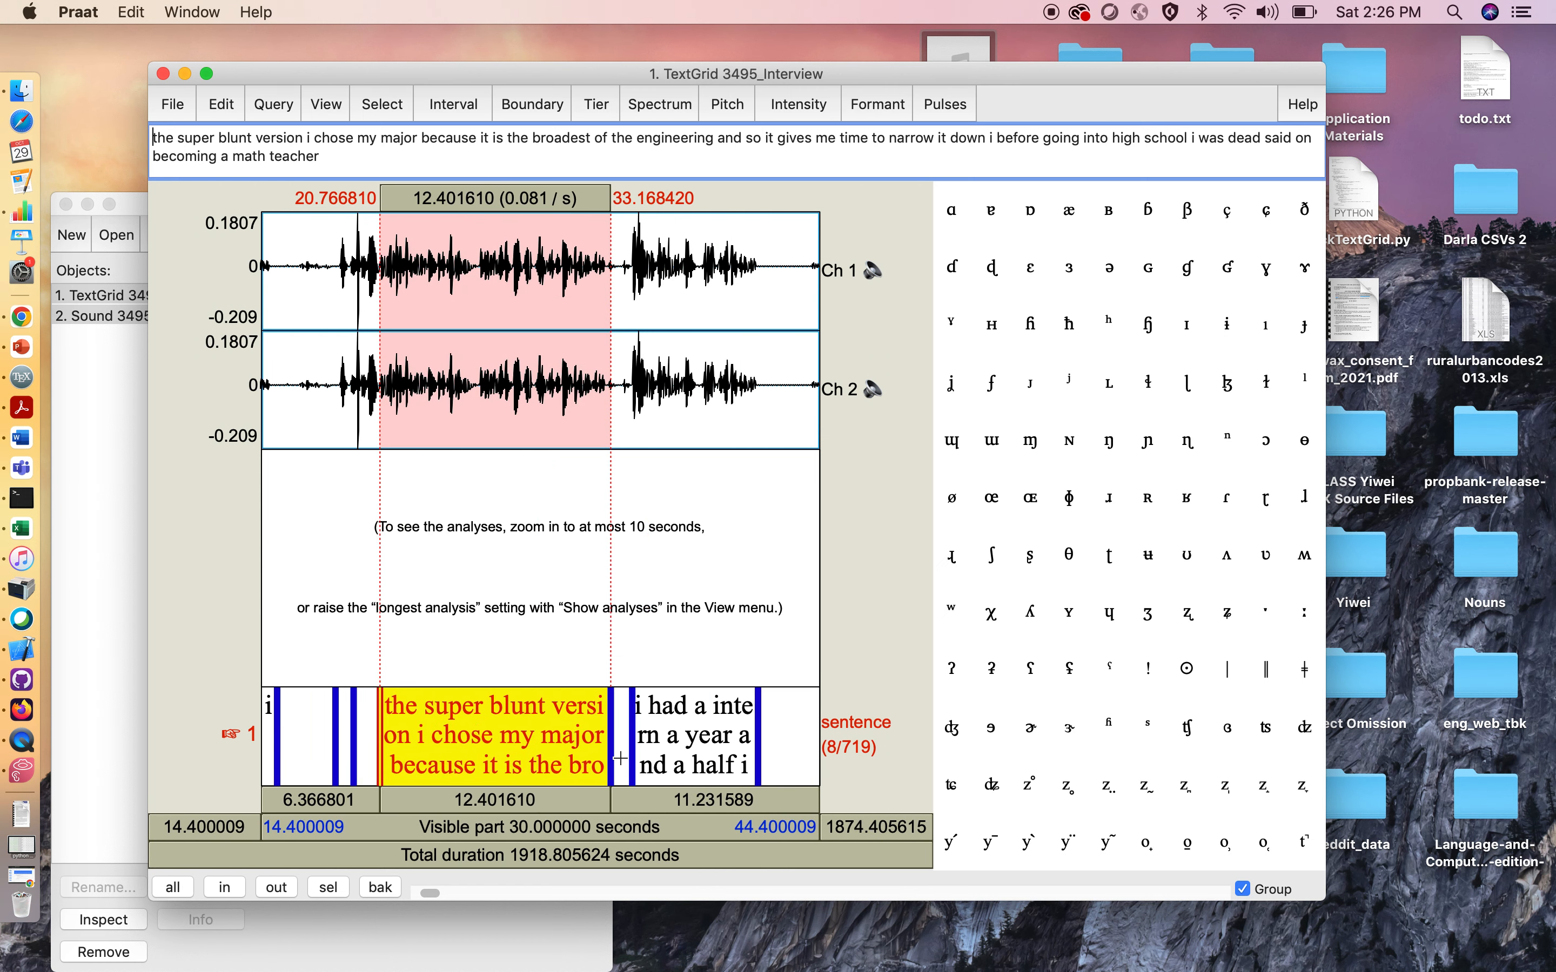
{"action": "left_click", "coordinate": [531, 766]}
{"action": "left_click", "coordinate": [517, 799]}
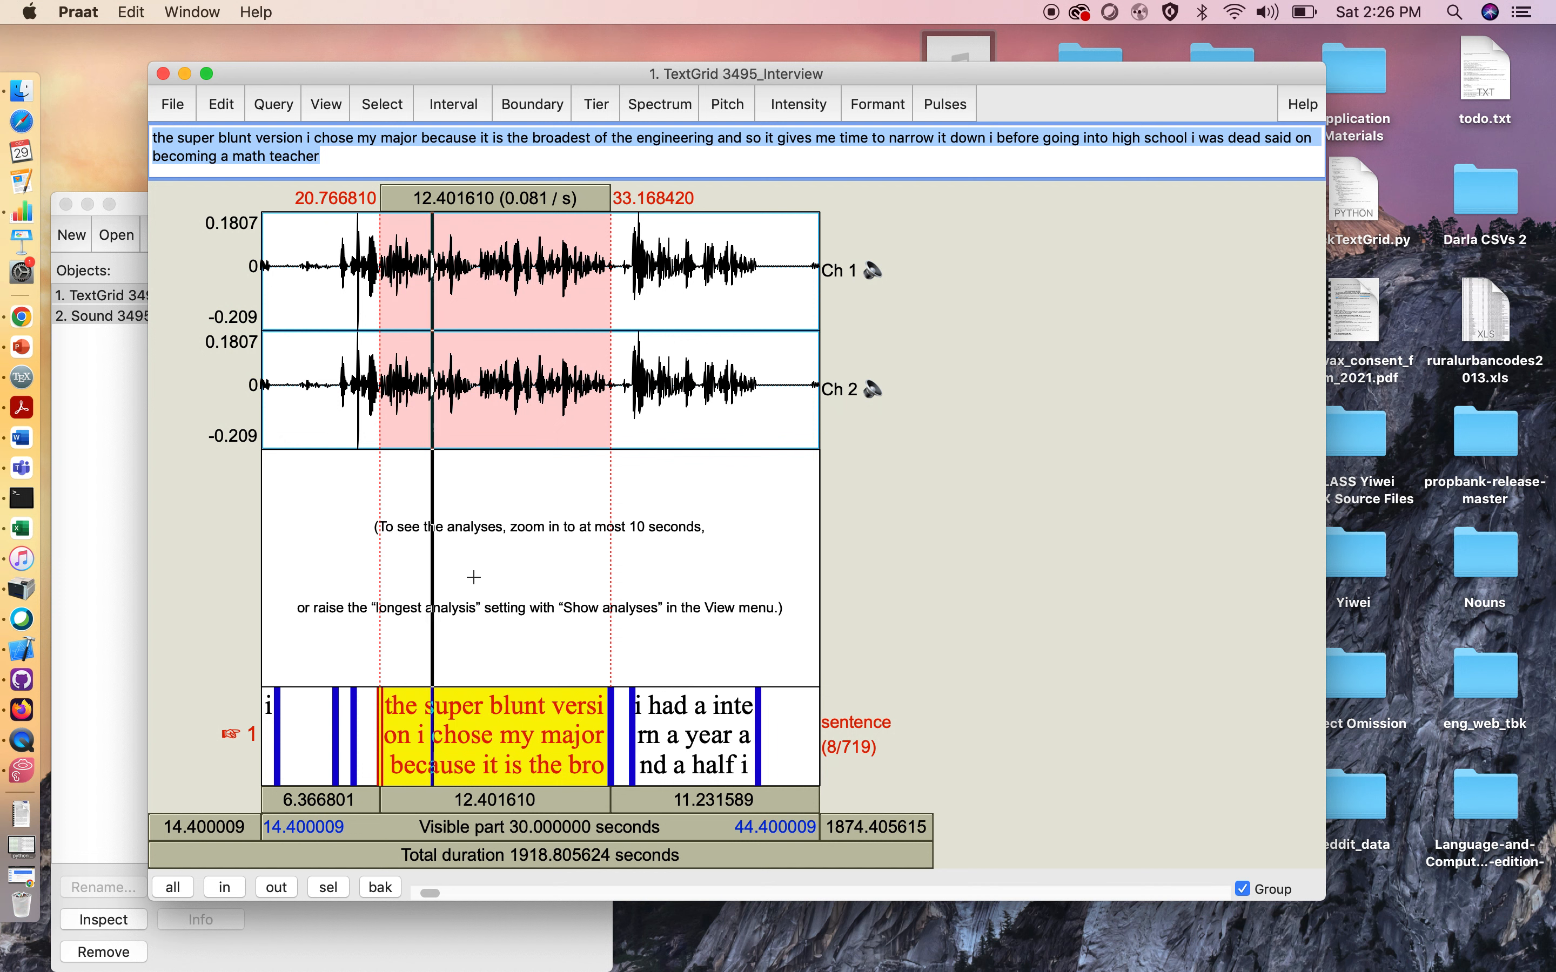
{"action": "left_click", "coordinate": [307, 138]}
{"action": "type", "text": "is"}
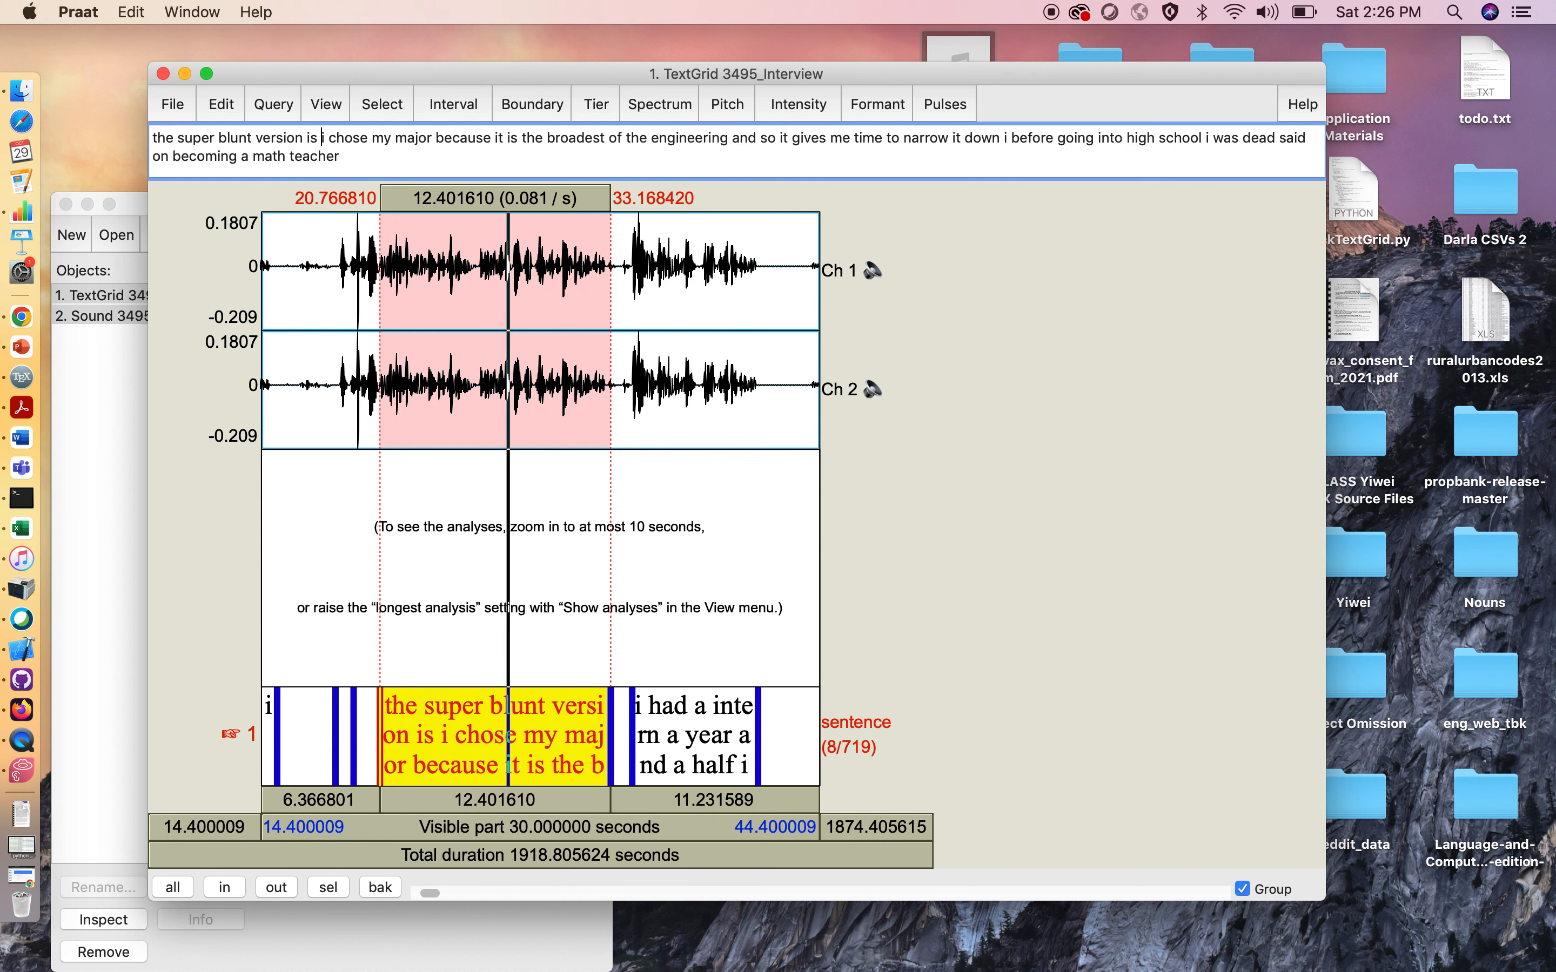
Replay the "the super blunt version is" interval and change "engineering" to "engineerings" in its text
{"action": "left_click", "coordinate": [423, 747]}
{"action": "left_click", "coordinate": [435, 804]}
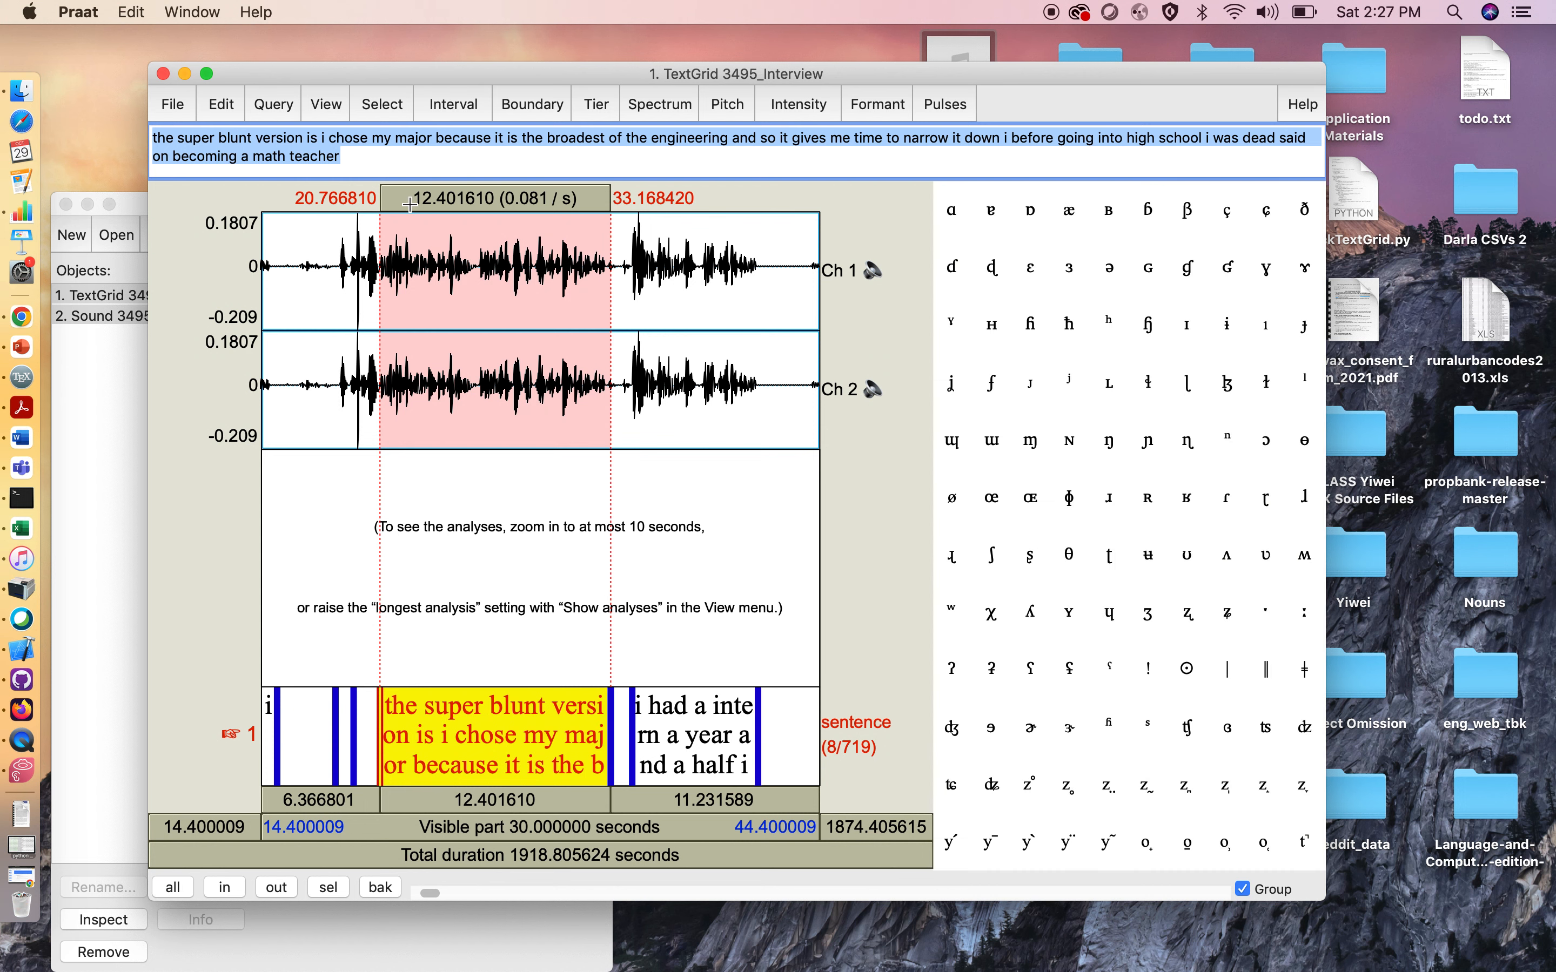
{"action": "left_click", "coordinate": [318, 138]}
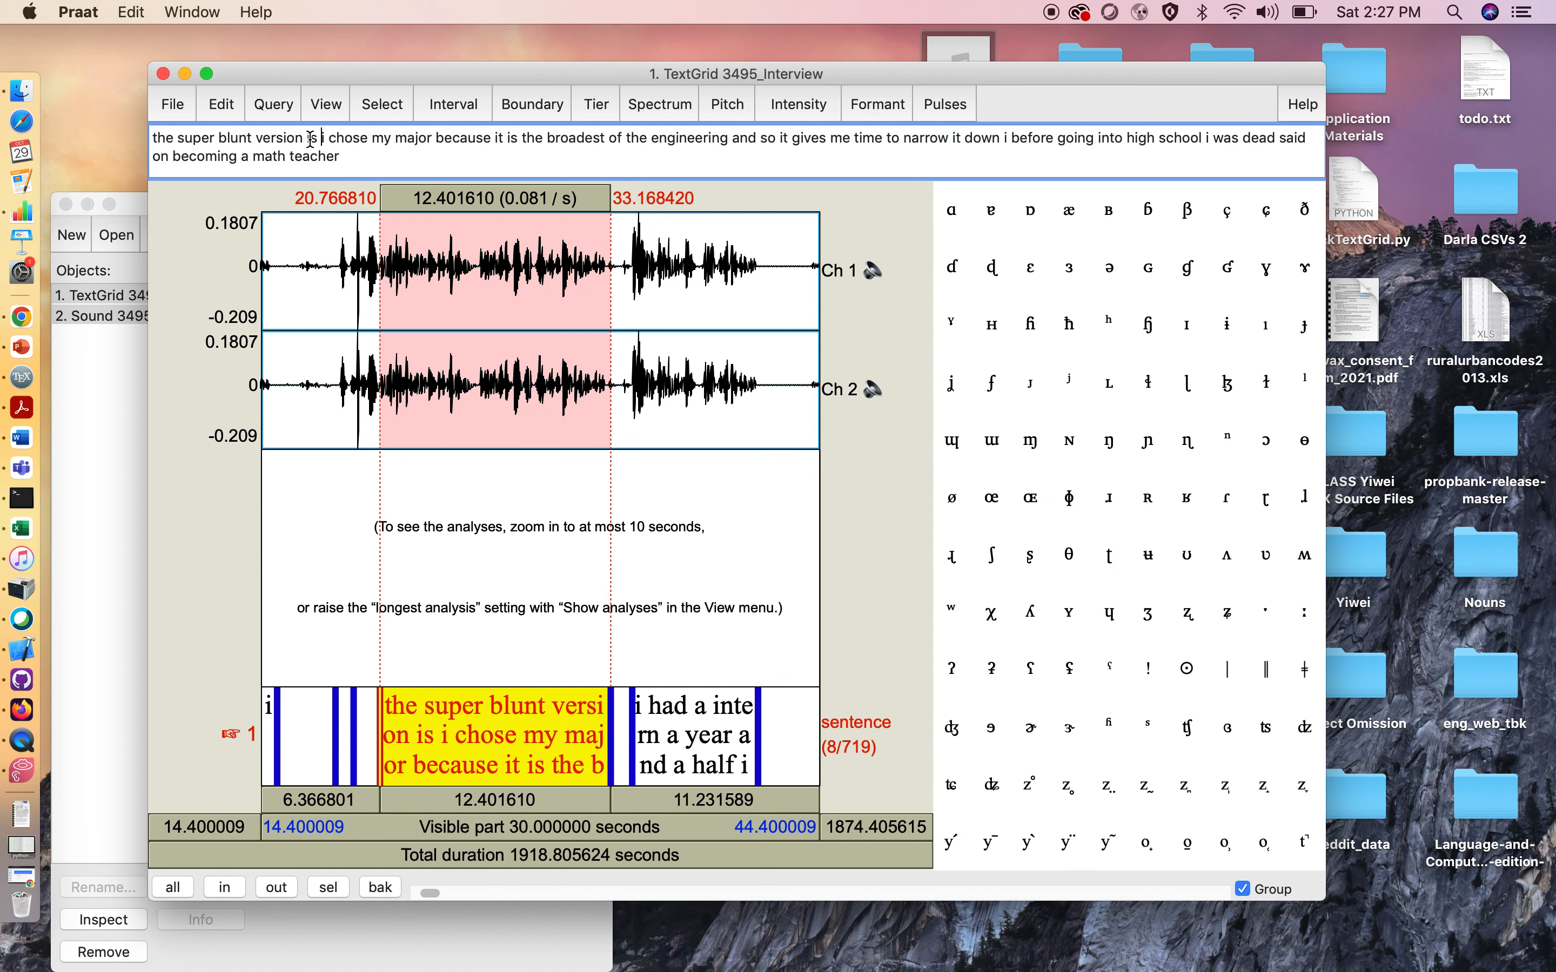
{"action": "left_click", "coordinate": [486, 799]}
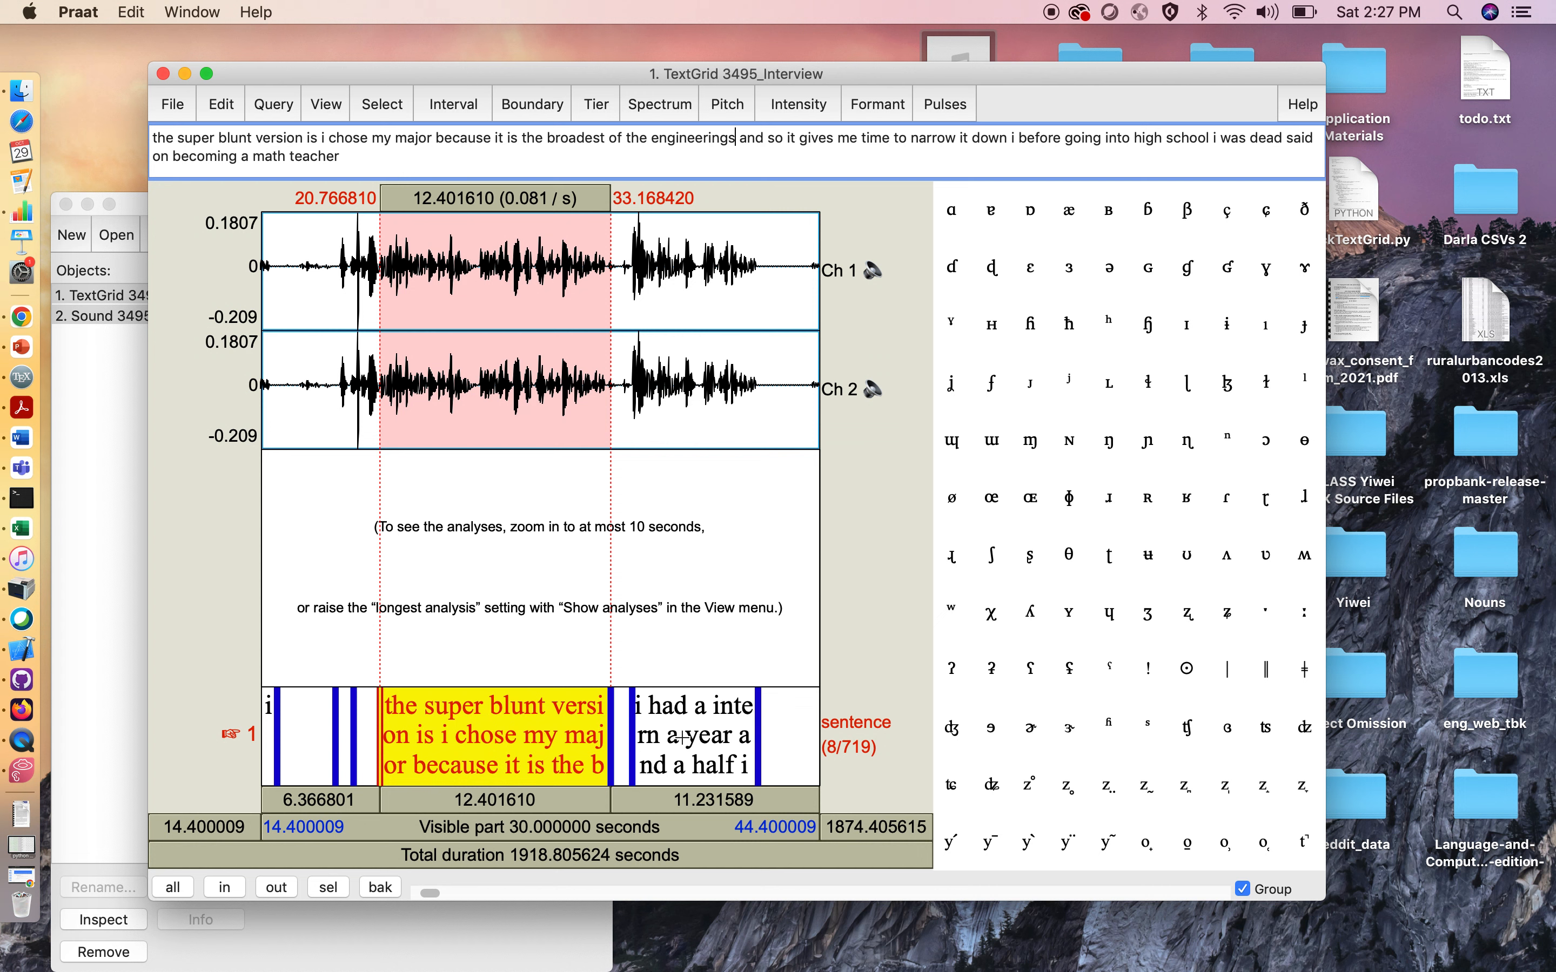
Save the corrected TextGrid to the Desktop as 3495_Interview.TextGrid
{"action": "key", "text": "super+s"}
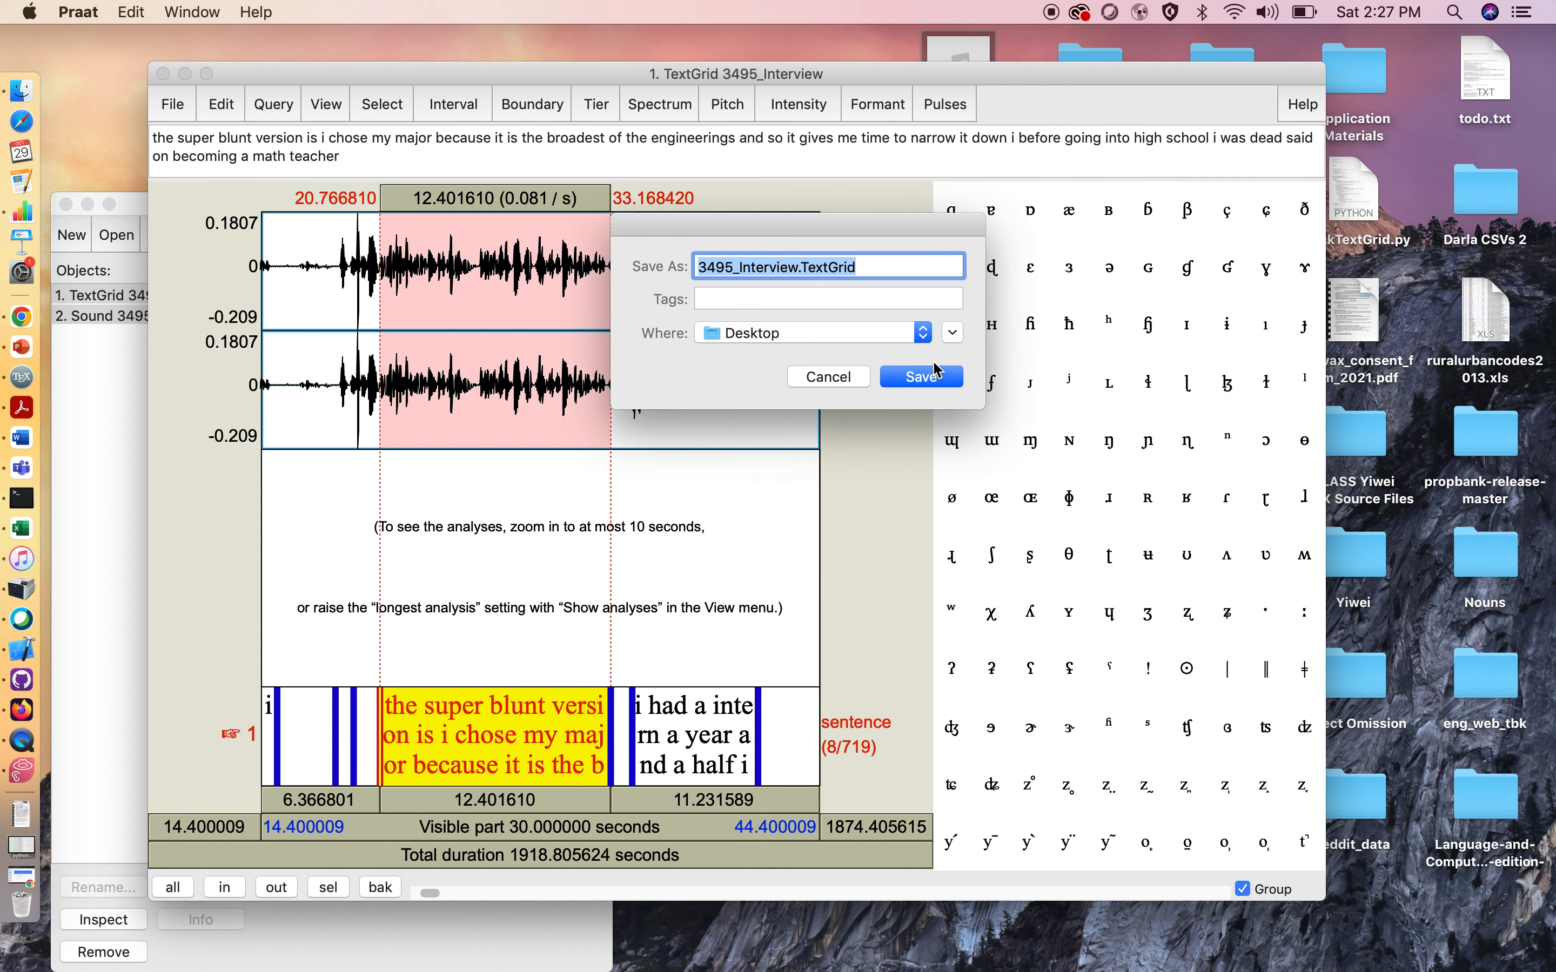
{"action": "left_click", "coordinate": [936, 379]}
{"action": "left_click", "coordinate": [958, 367]}
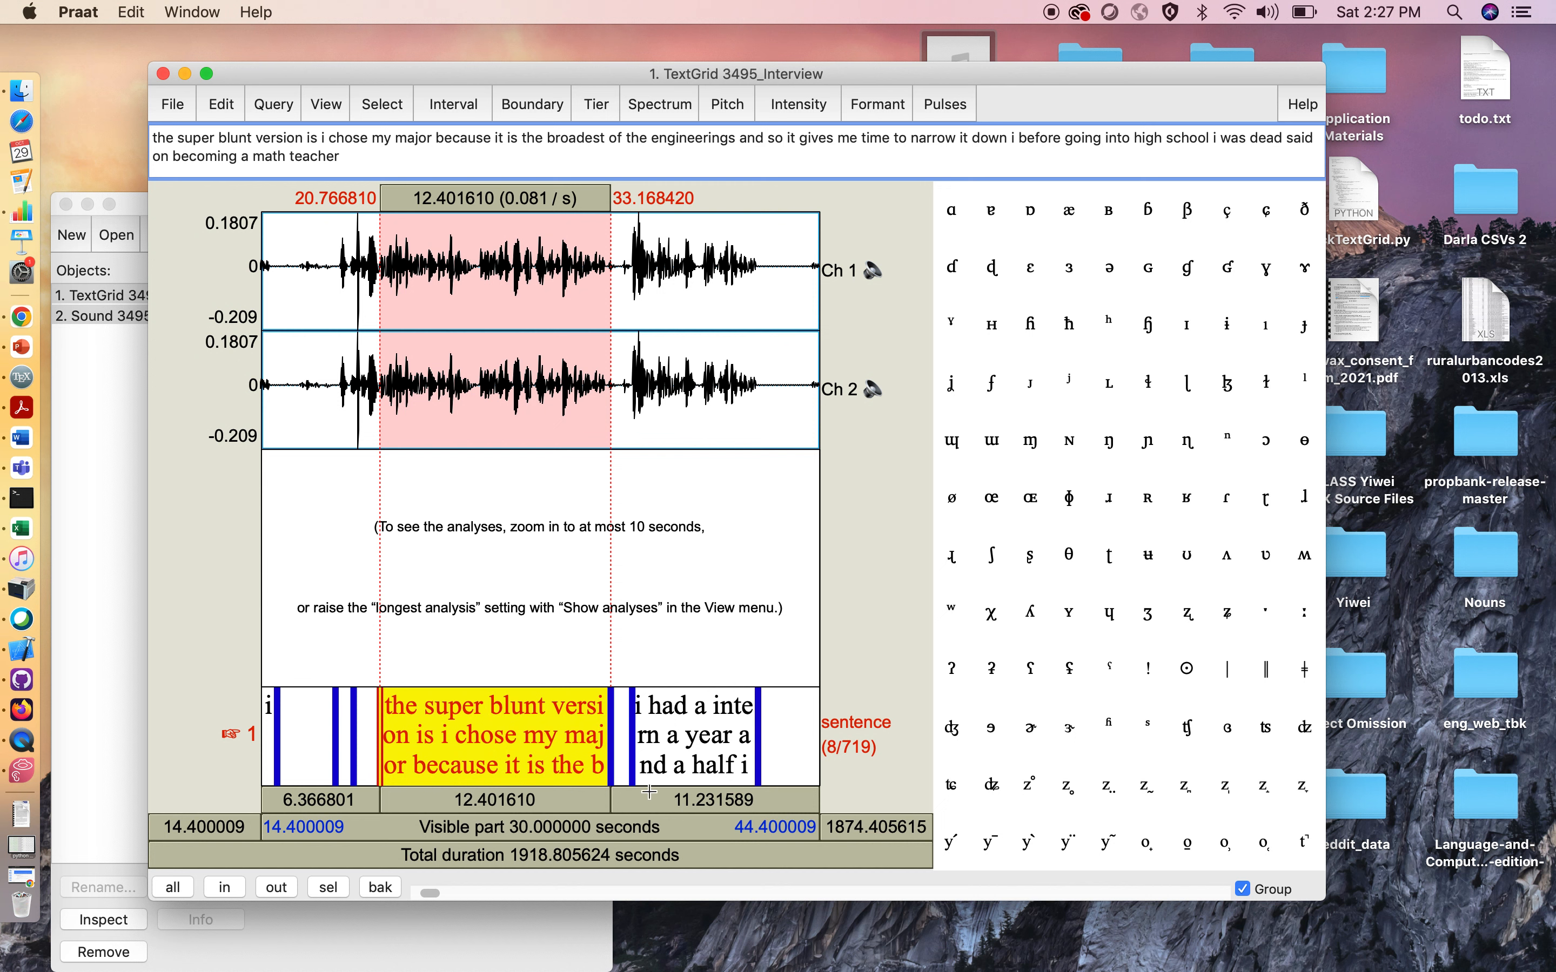
Play the "i had a intern a year and a half" interval and replace "her" with "my" before "mind"
{"action": "left_click", "coordinate": [669, 726]}
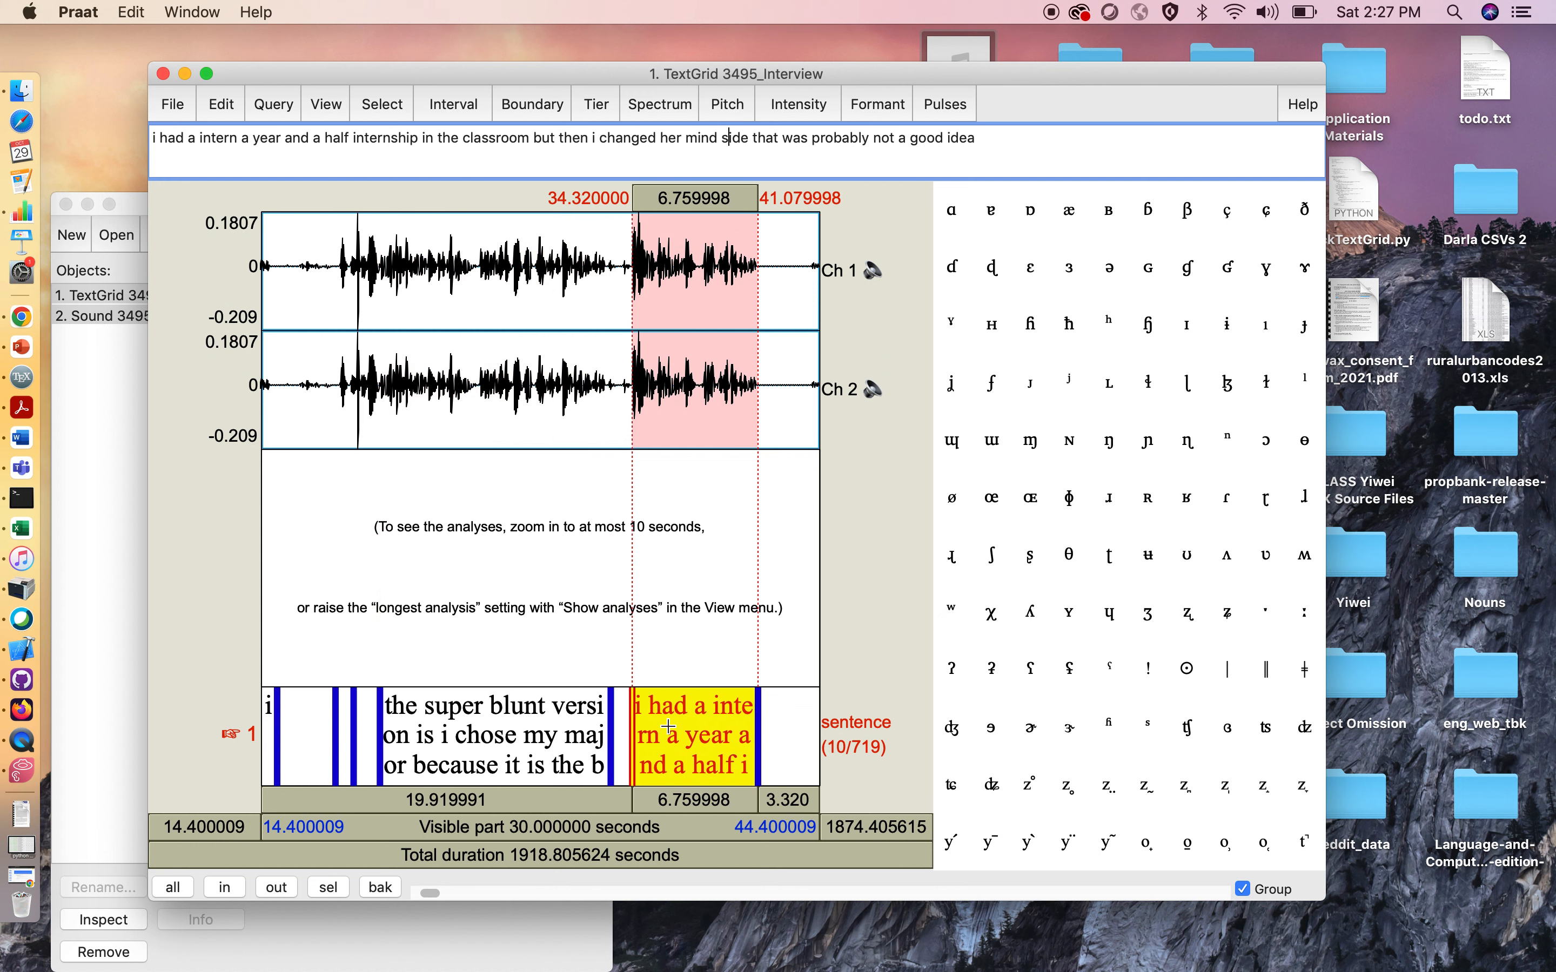
{"action": "left_click", "coordinate": [674, 801]}
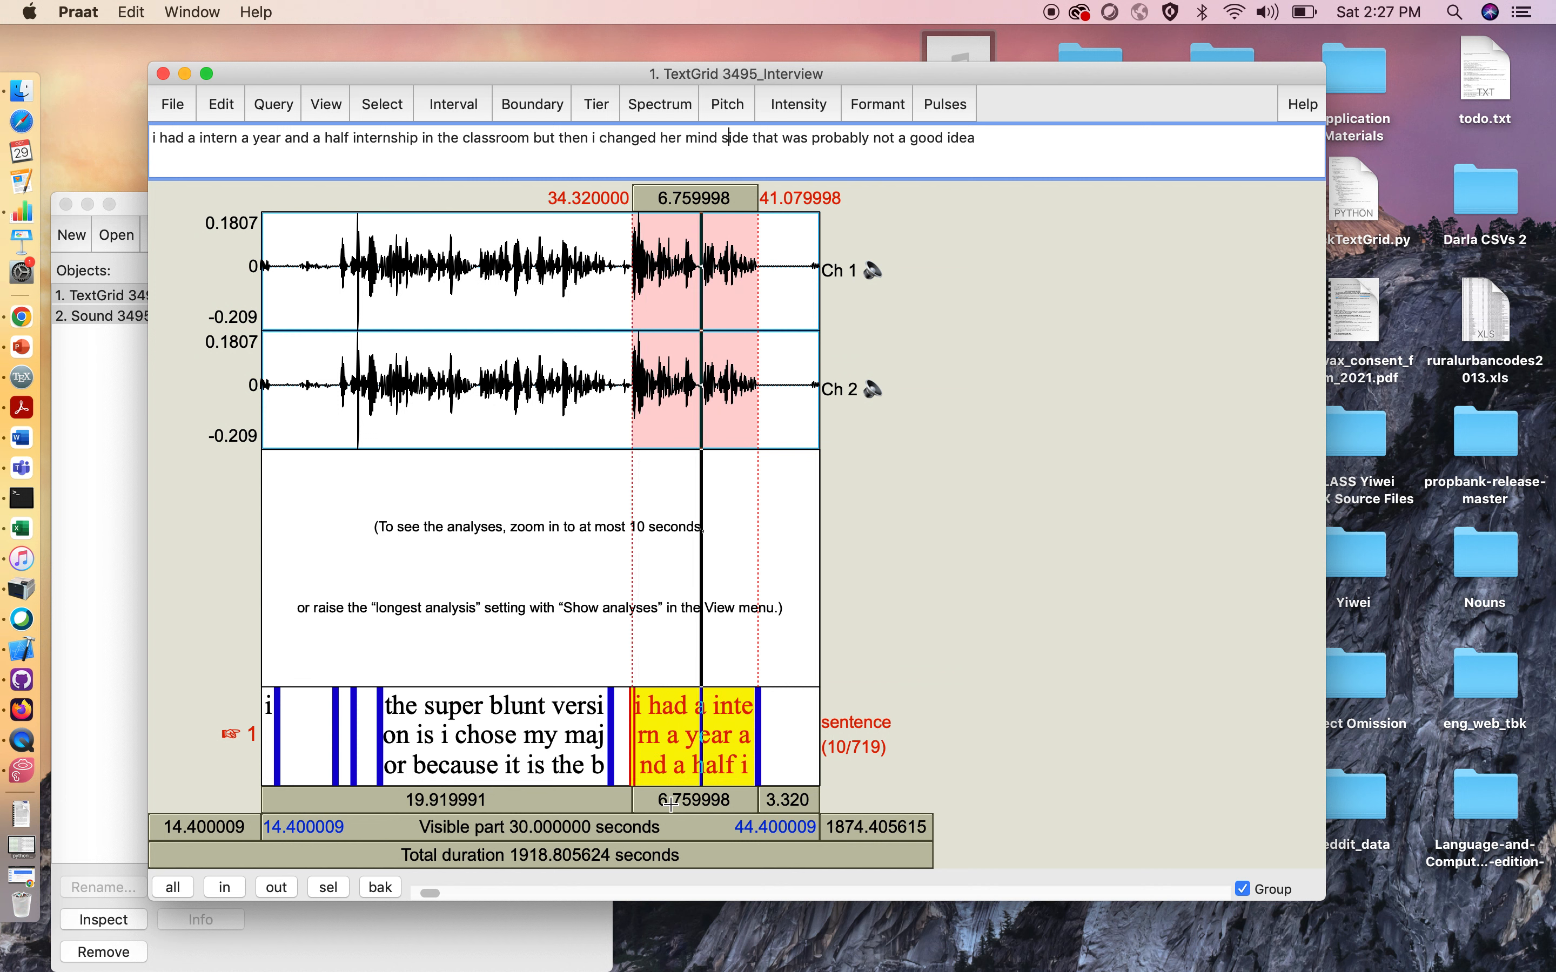
{"action": "double_click", "coordinate": [670, 138]}
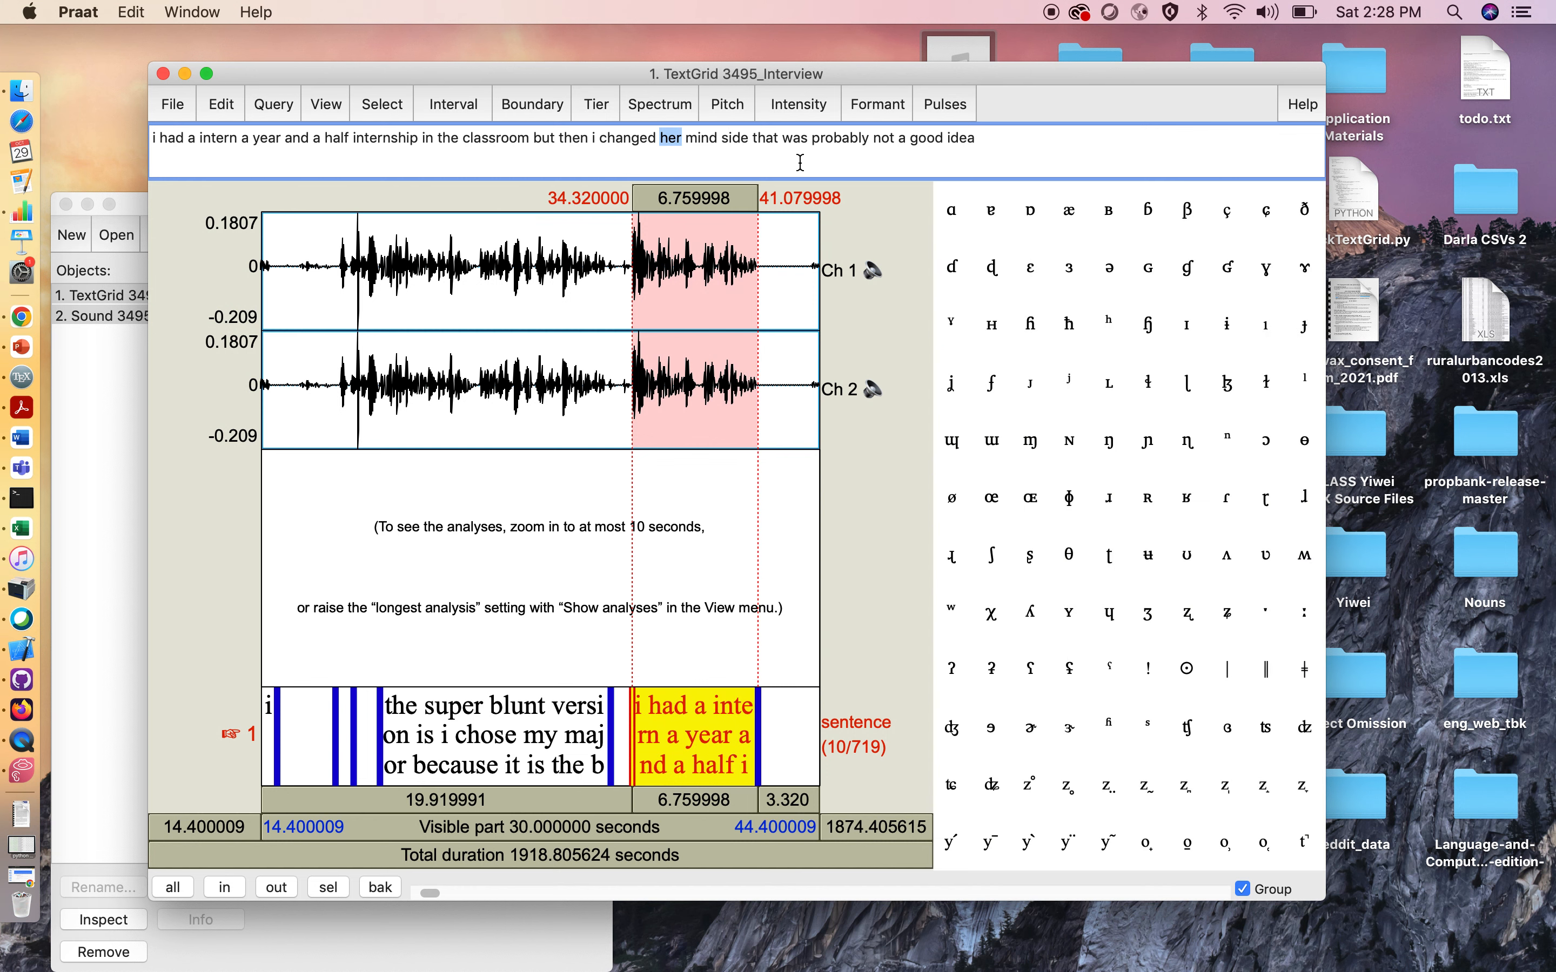
{"action": "type", "text": "my"}
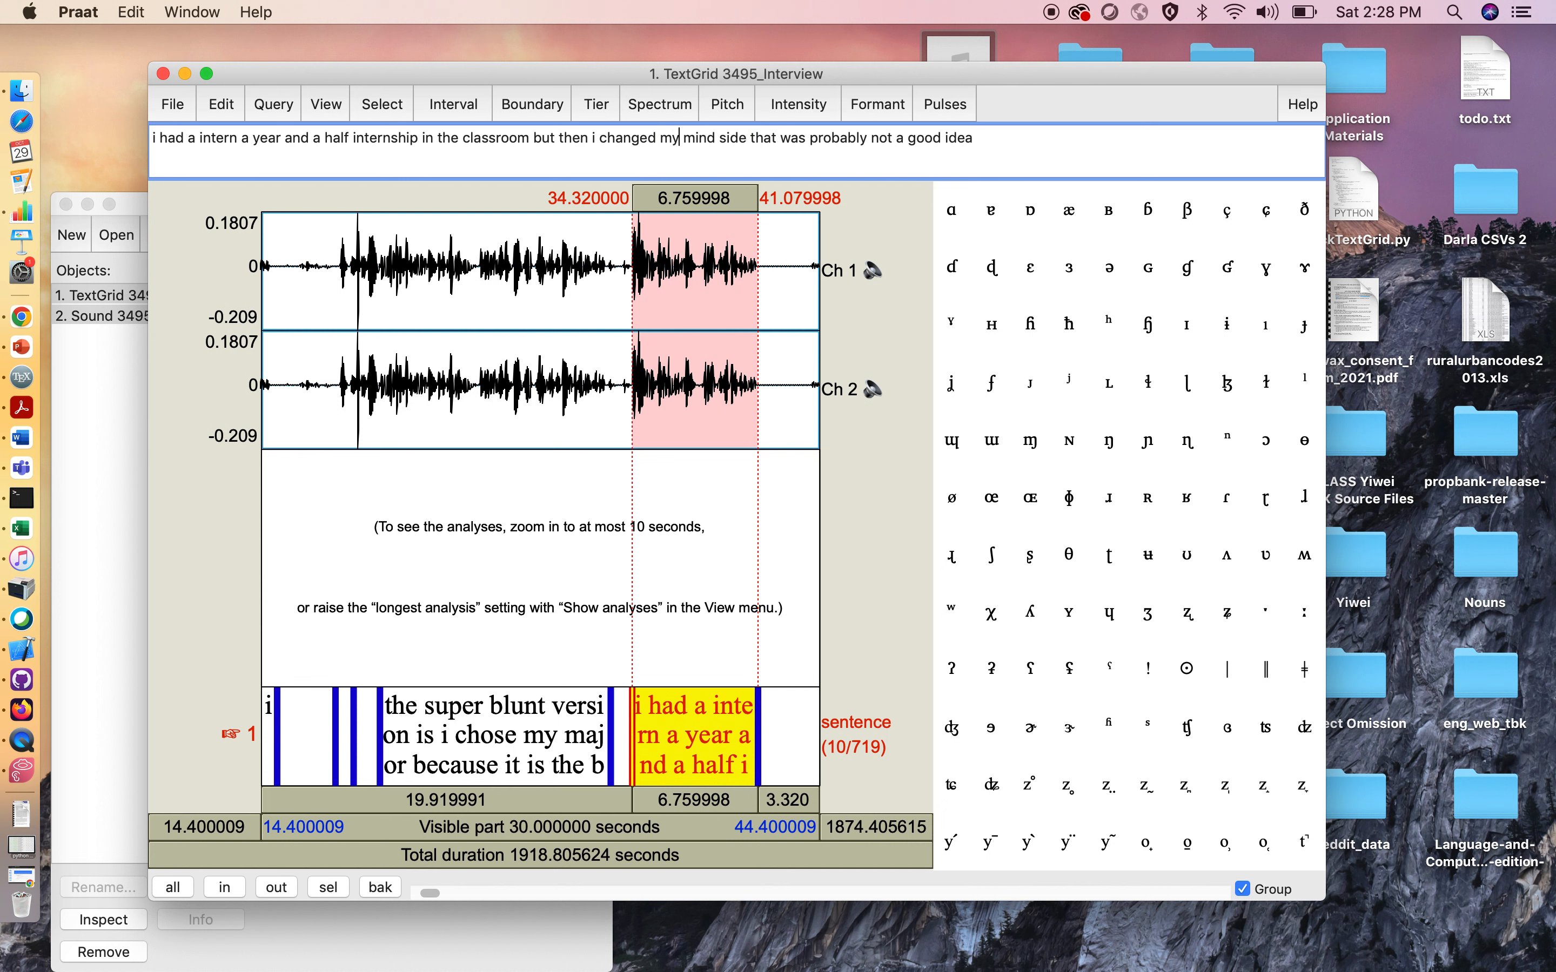
Replay the "i had a intern" interval and replace "side" with "decided" after "changed my mind"
{"action": "double_click", "coordinate": [725, 137]}
{"action": "left_click", "coordinate": [785, 723]}
{"action": "left_click", "coordinate": [689, 737]}
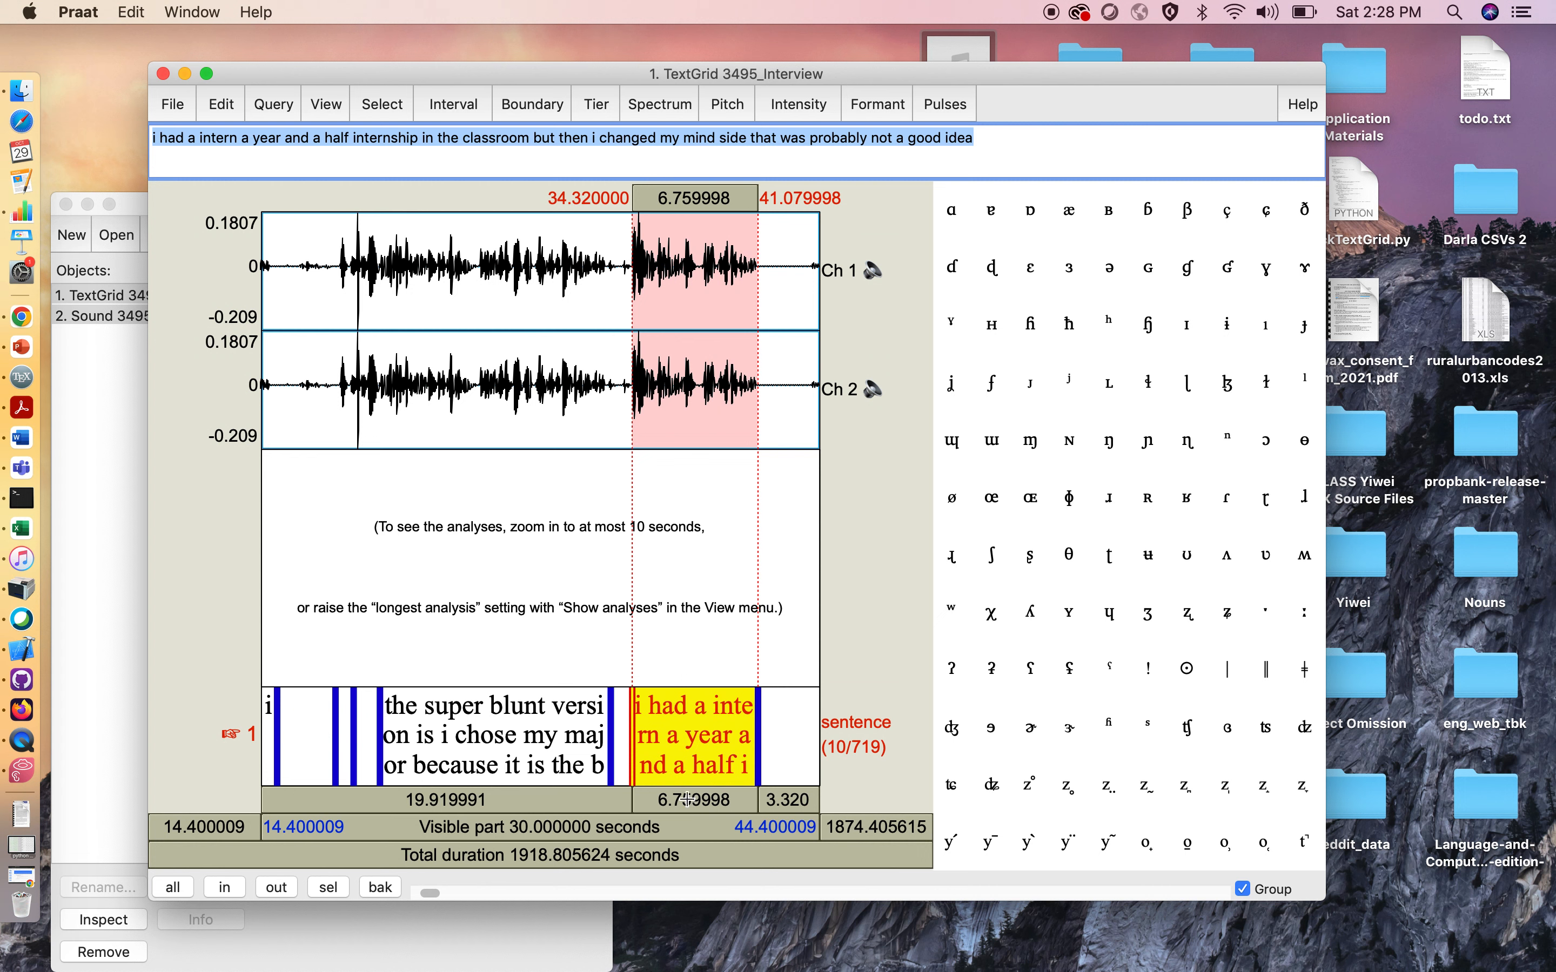
{"action": "left_click", "coordinate": [687, 800]}
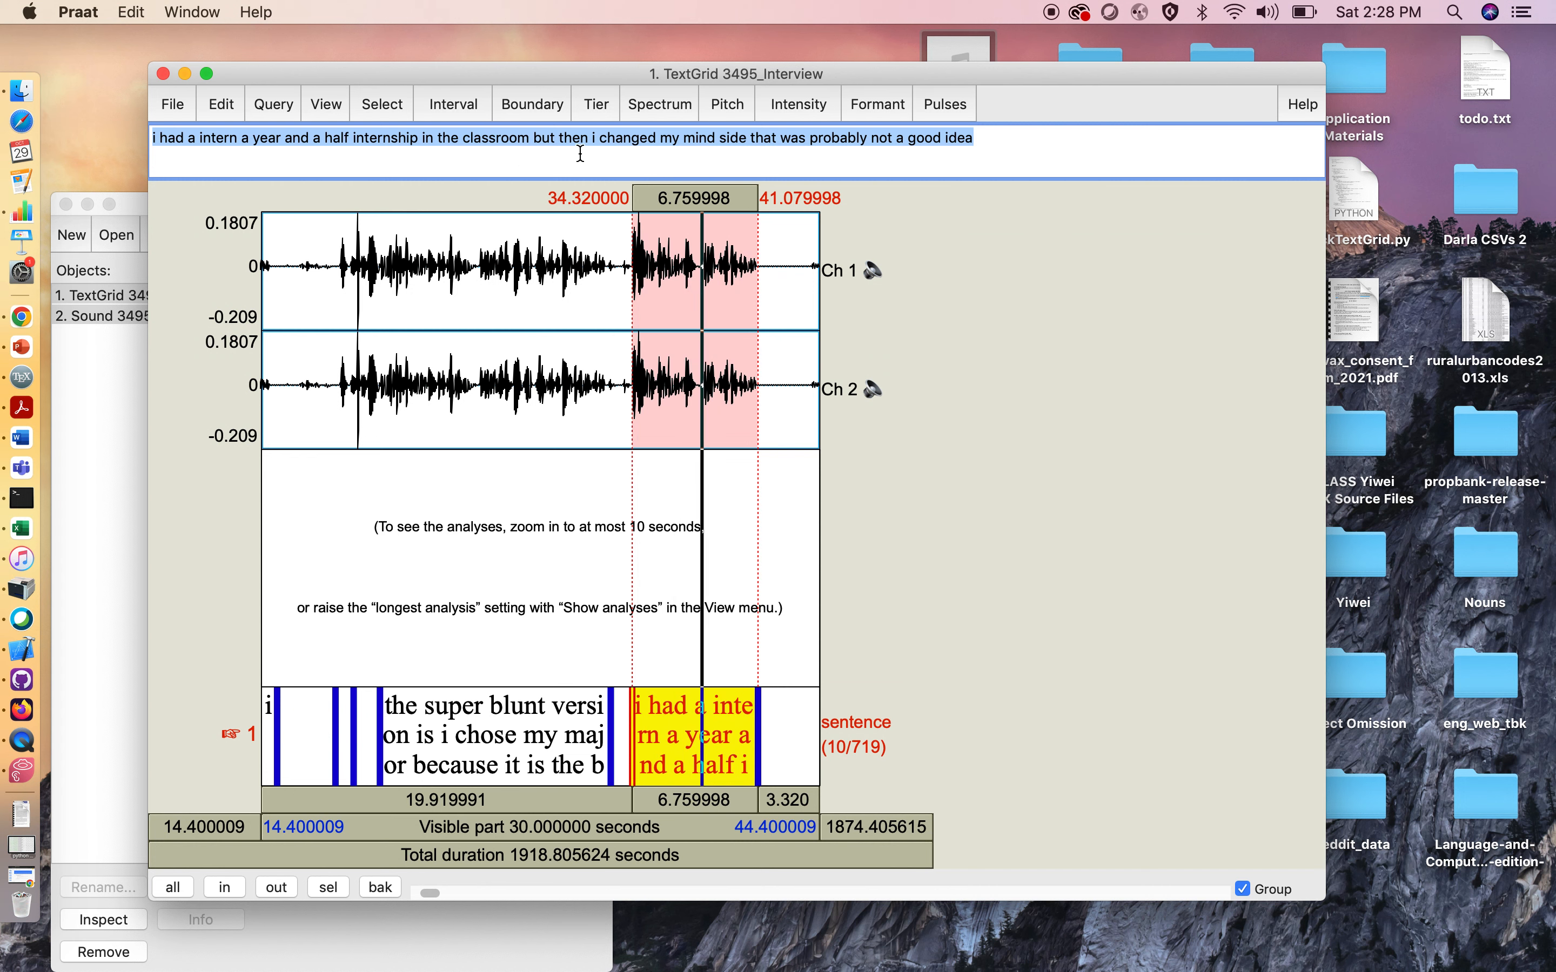
{"action": "double_click", "coordinate": [730, 142]}
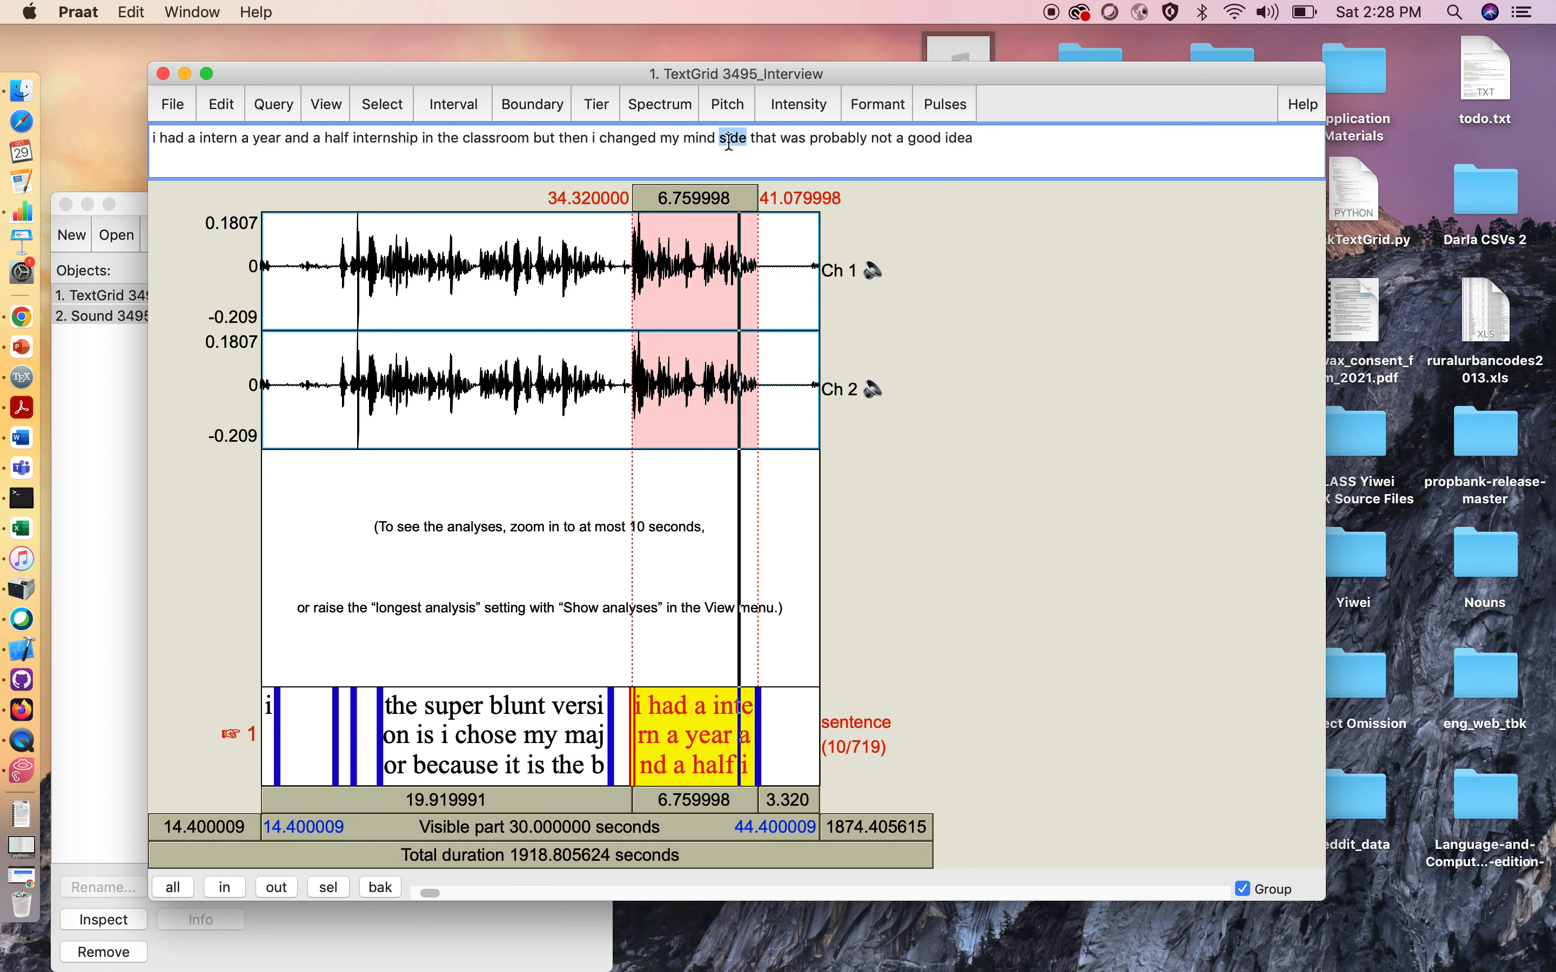
{"action": "type", "text": "decided"}
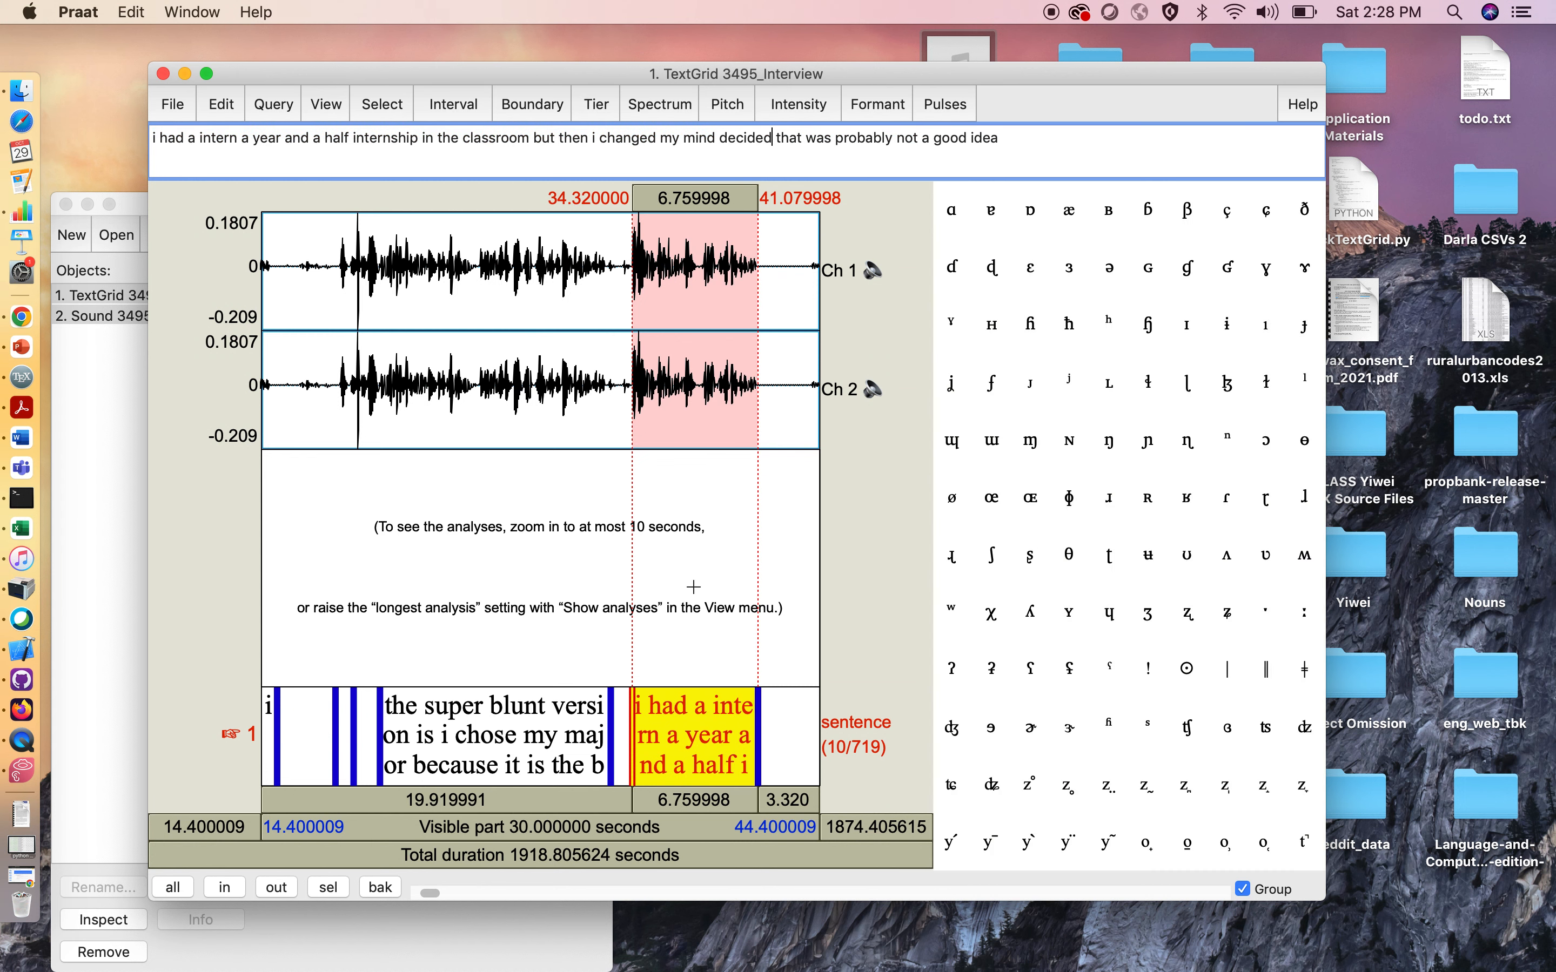
Play the interviewer's "that's really cool" interval and clear all of its text
{"action": "scroll", "coordinate": [731, 740], "scroll_direction": "right", "scroll_amount": 3}
{"action": "left_click", "coordinate": [715, 731]}
{"action": "scroll", "coordinate": [713, 730], "scroll_direction": "right", "scroll_amount": 6}
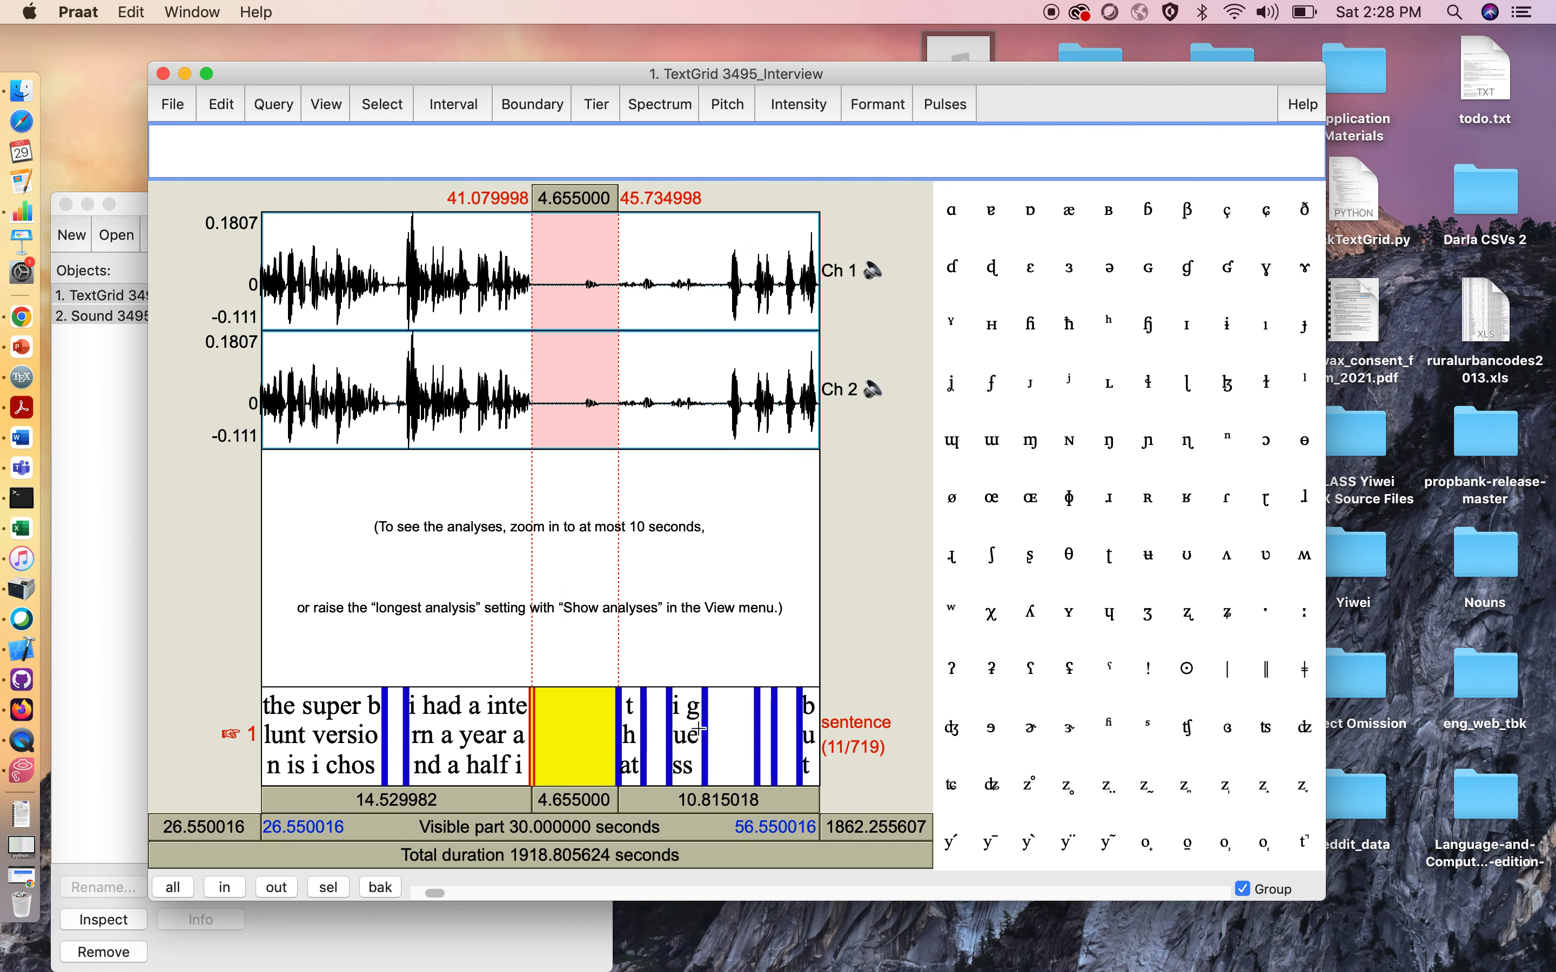
{"action": "left_click", "coordinate": [632, 727]}
{"action": "key", "text": "Tab"}
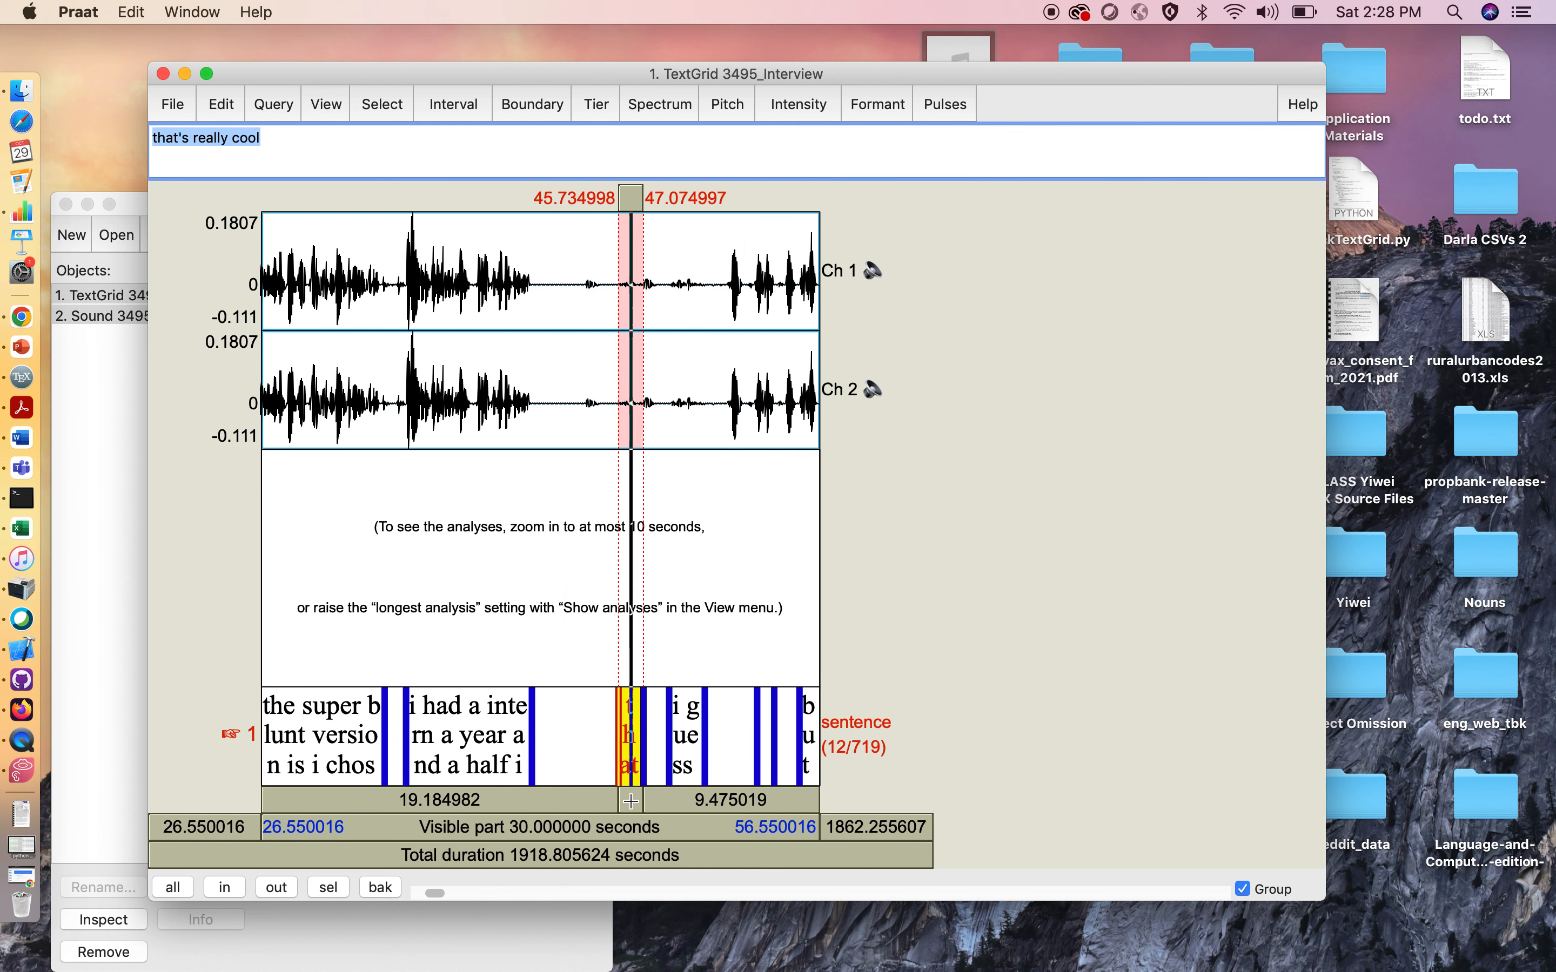
{"action": "triple_click", "coordinate": [323, 141]}
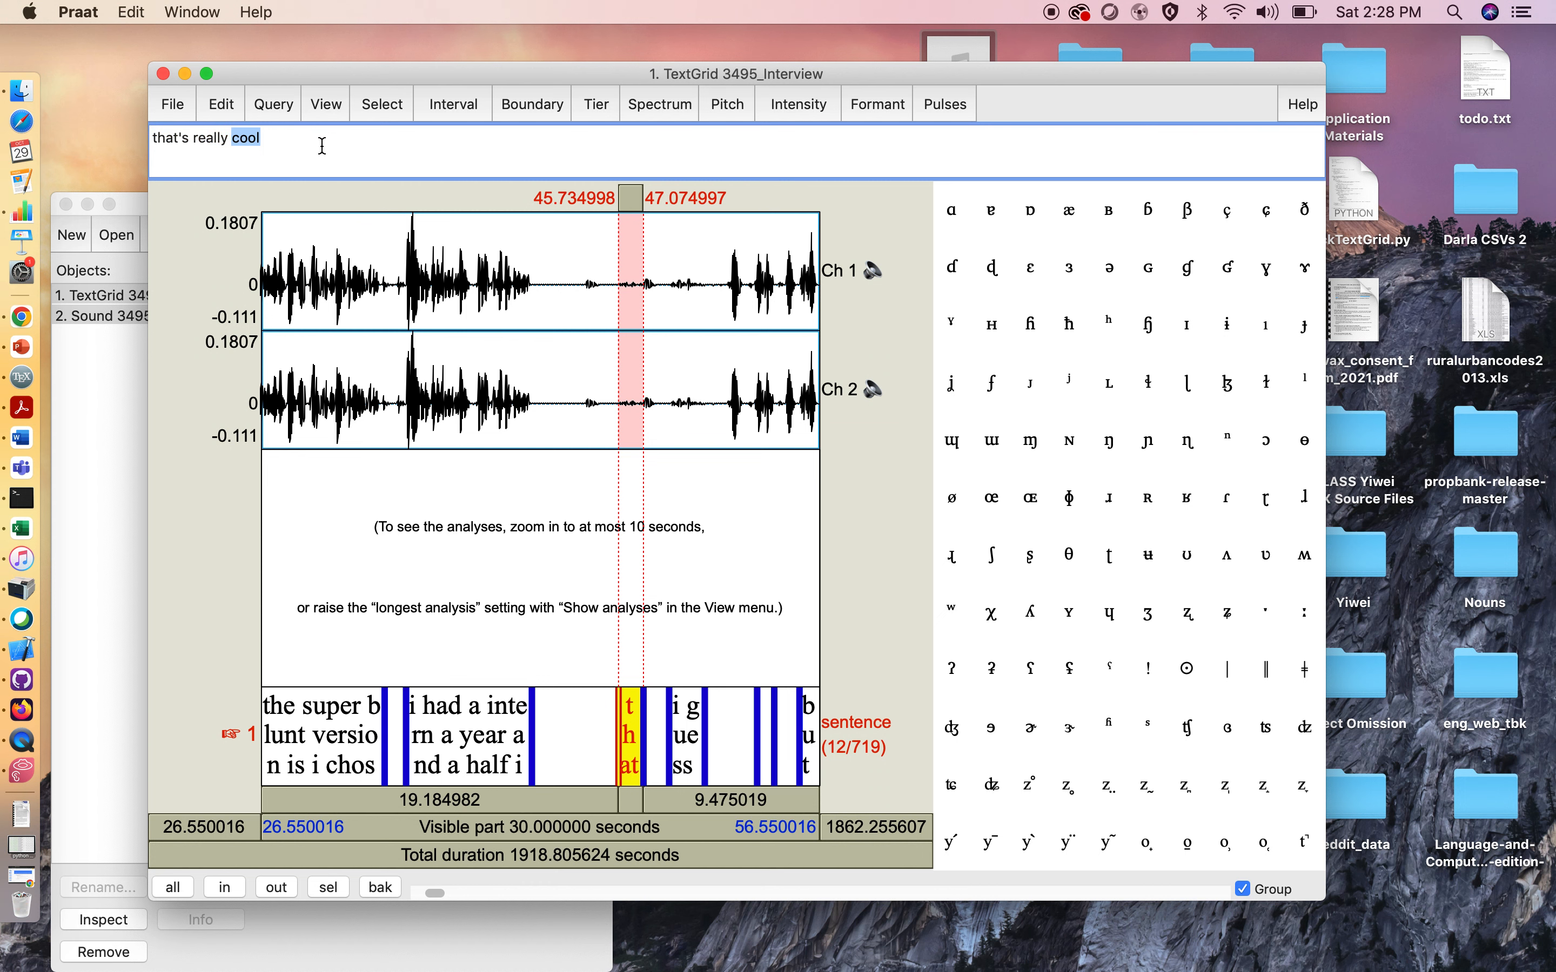
{"action": "key", "text": "BackSpace"}
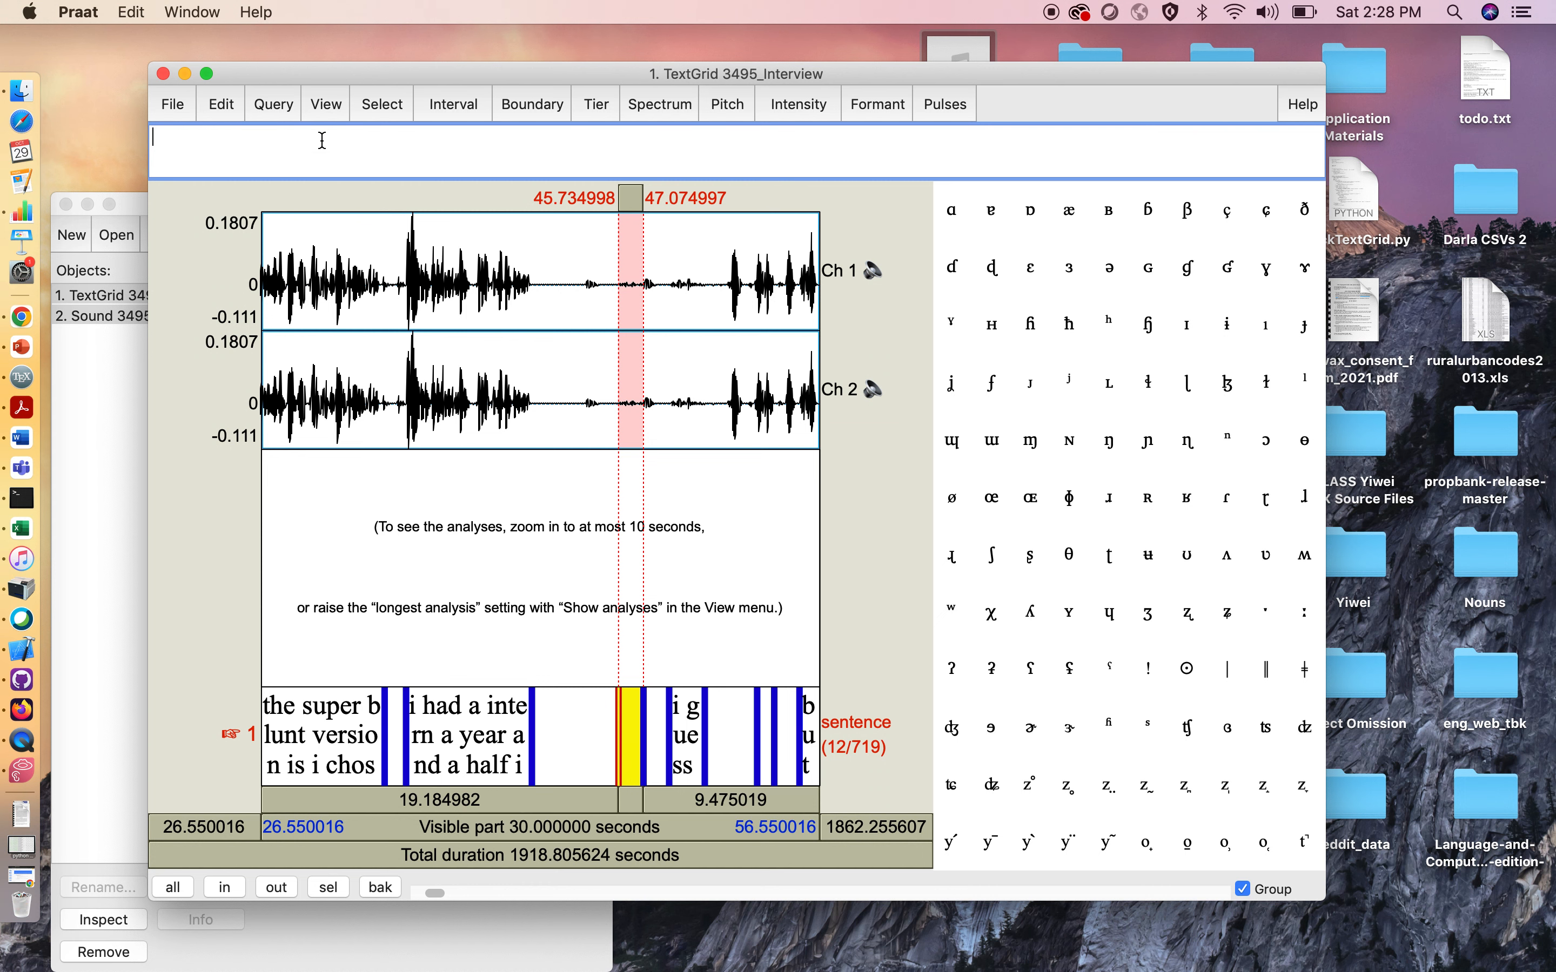
Play the interviewer's "i guess like tell me about your high school" interval and clear all of its text
{"action": "left_click", "coordinate": [686, 766]}
{"action": "left_click", "coordinate": [687, 804]}
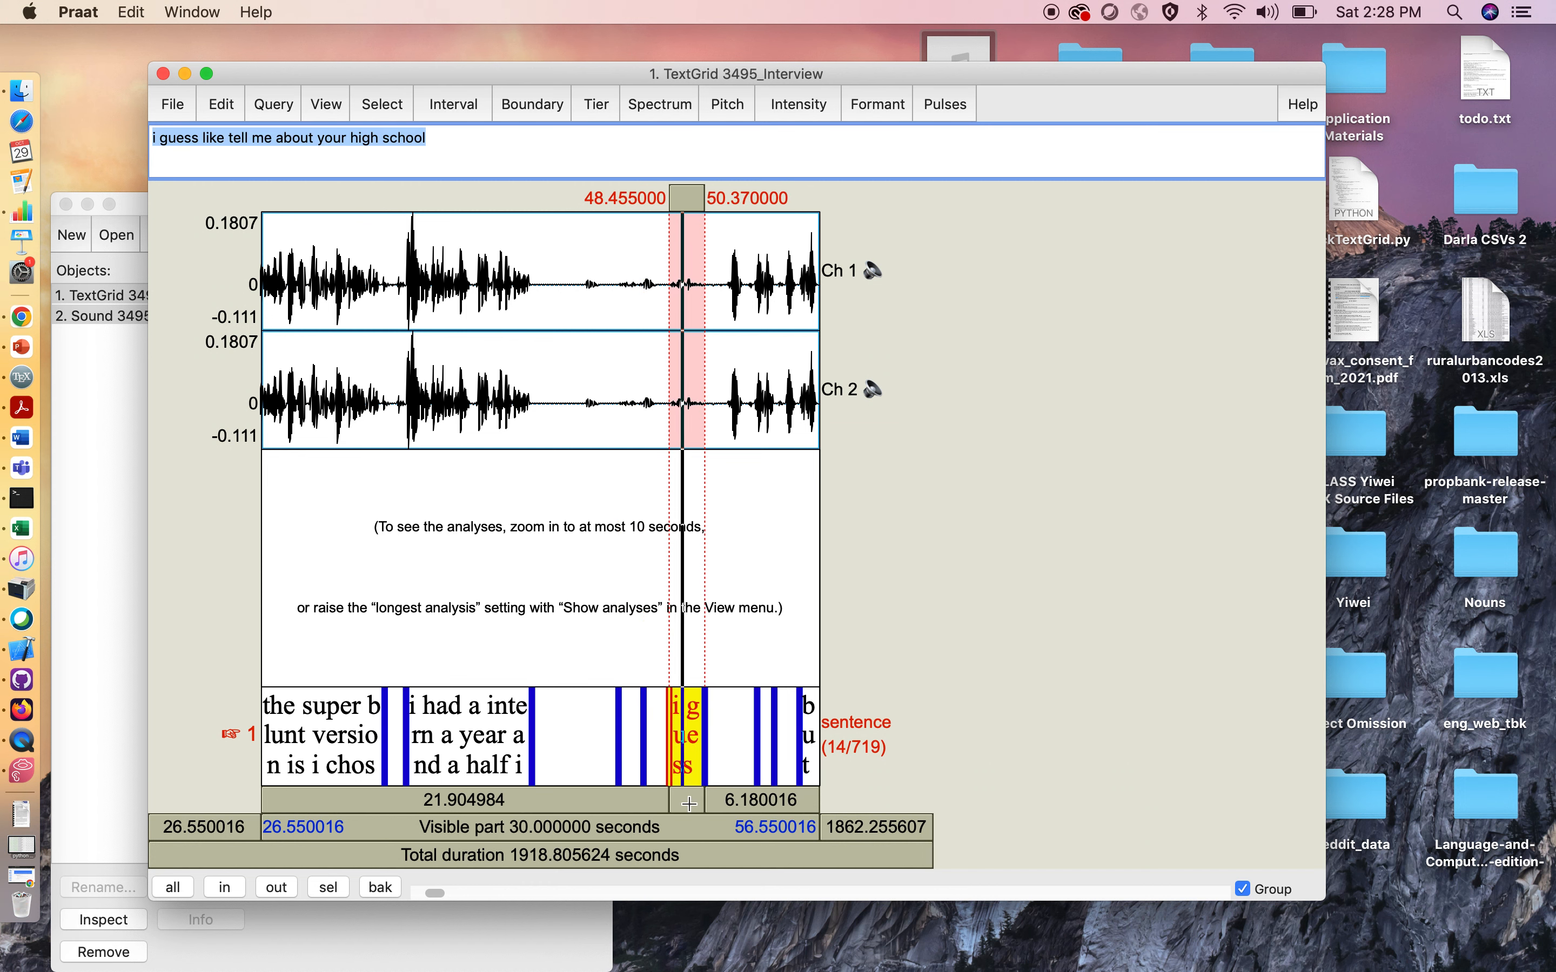
{"action": "triple_click", "coordinate": [441, 158]}
{"action": "key", "text": "BackSpace"}
Check the empty interval after the cleared high school question, then play the "good clicky" interval against its text
{"action": "scroll", "coordinate": [505, 450], "scroll_direction": "right", "scroll_amount": 3}
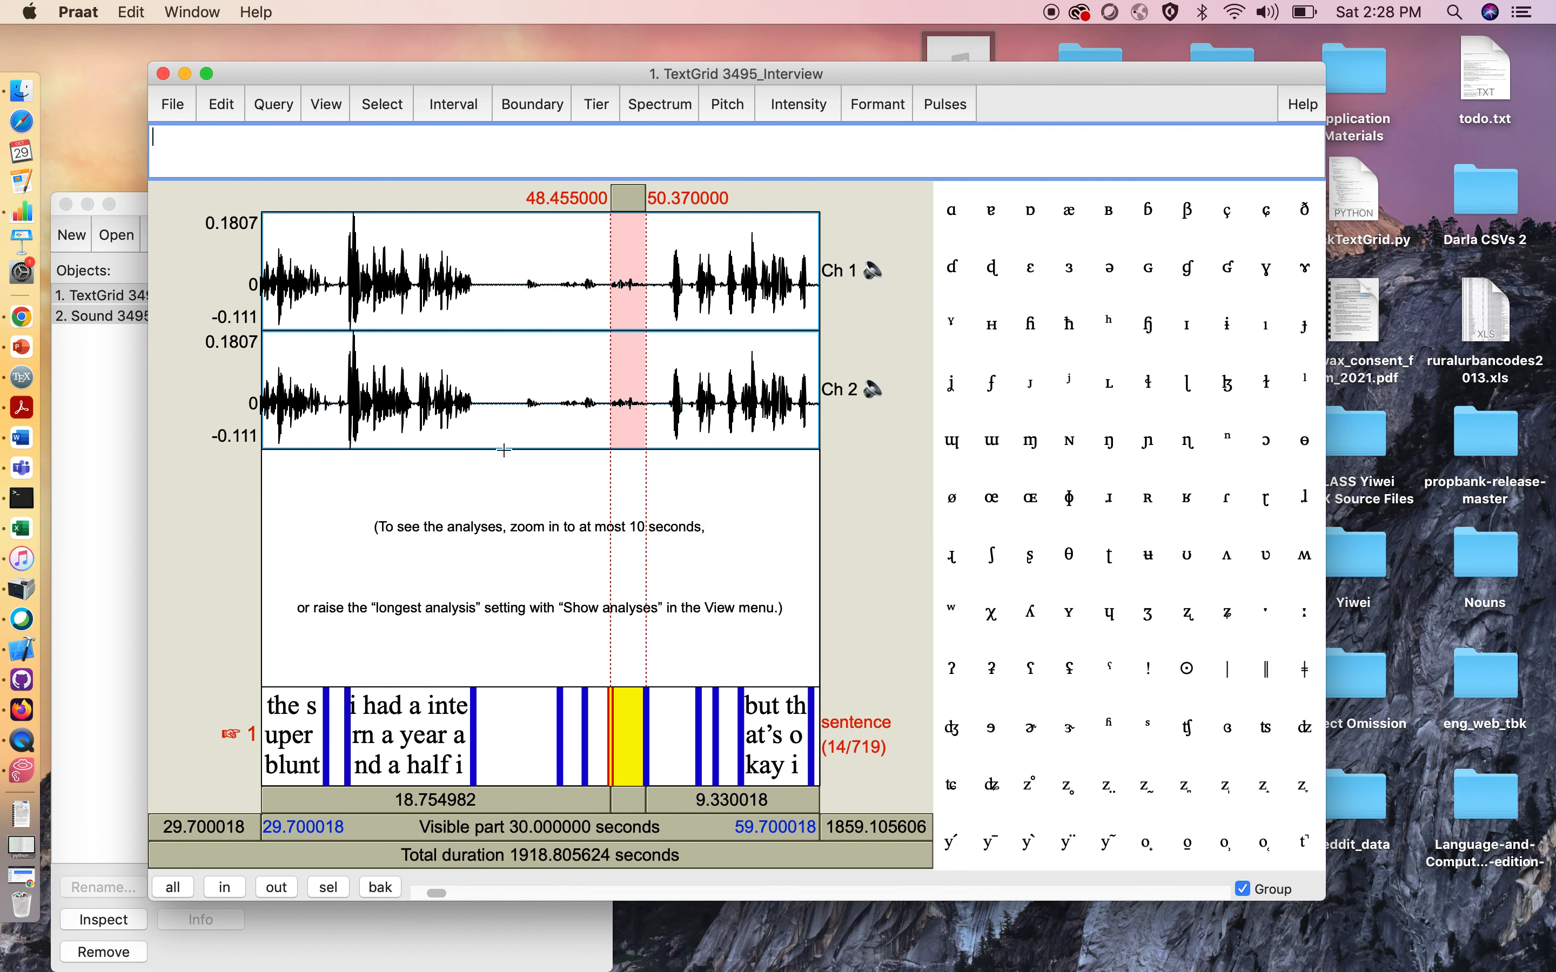
{"action": "left_click", "coordinate": [657, 708]}
{"action": "scroll", "coordinate": [643, 713], "scroll_direction": "right", "scroll_amount": 3}
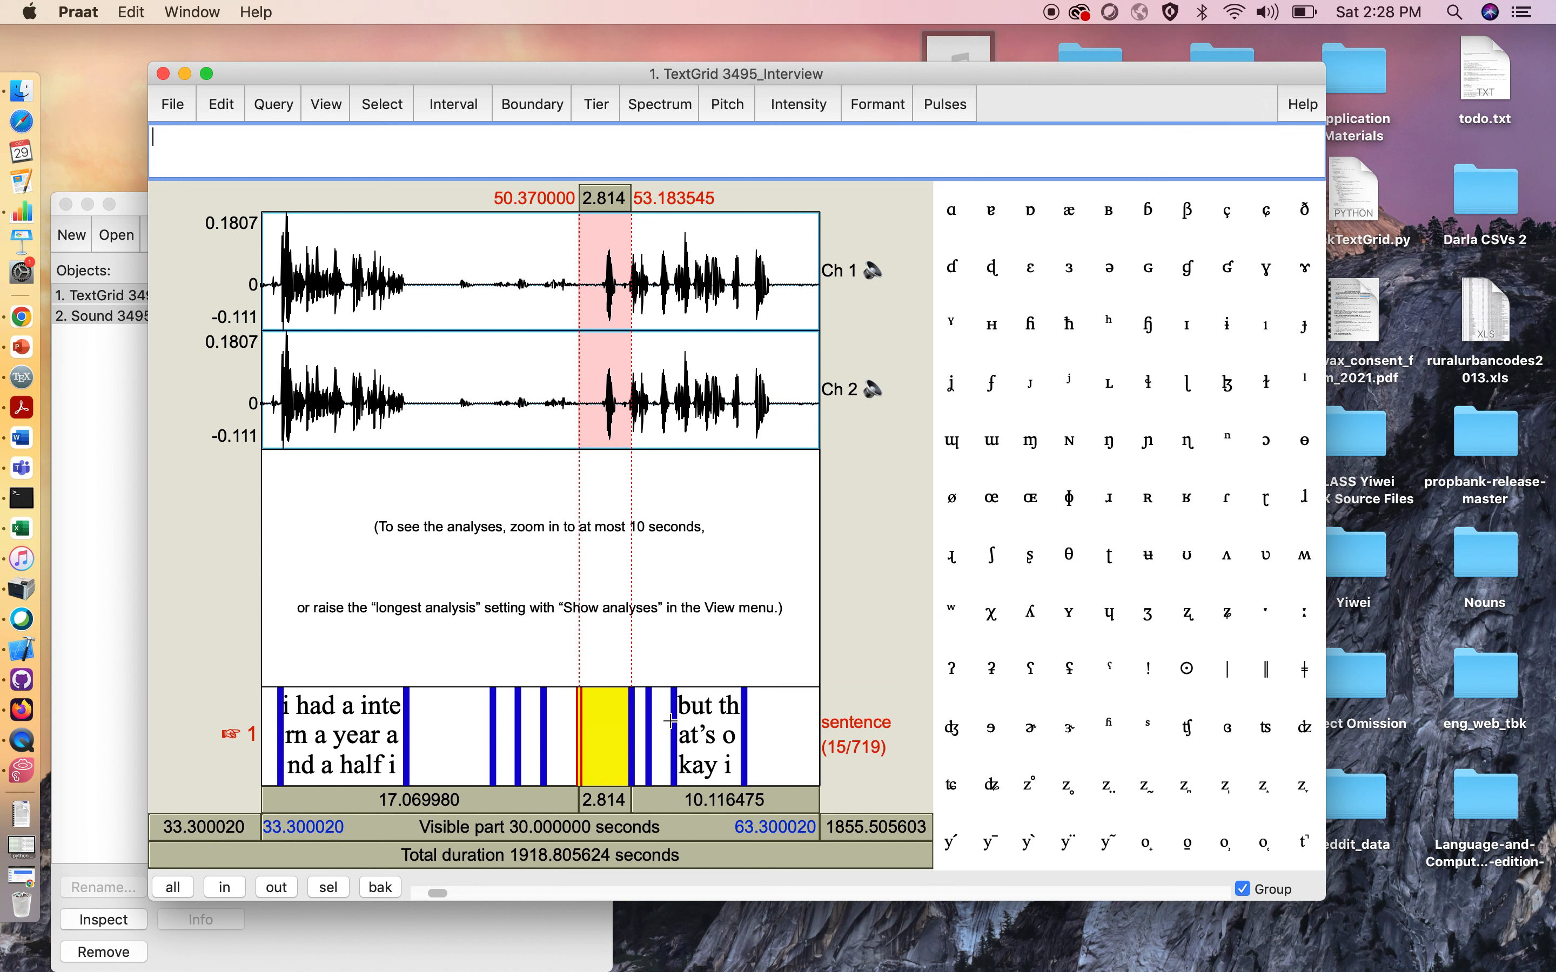
{"action": "left_click", "coordinate": [642, 723]}
{"action": "left_click", "coordinate": [642, 800]}
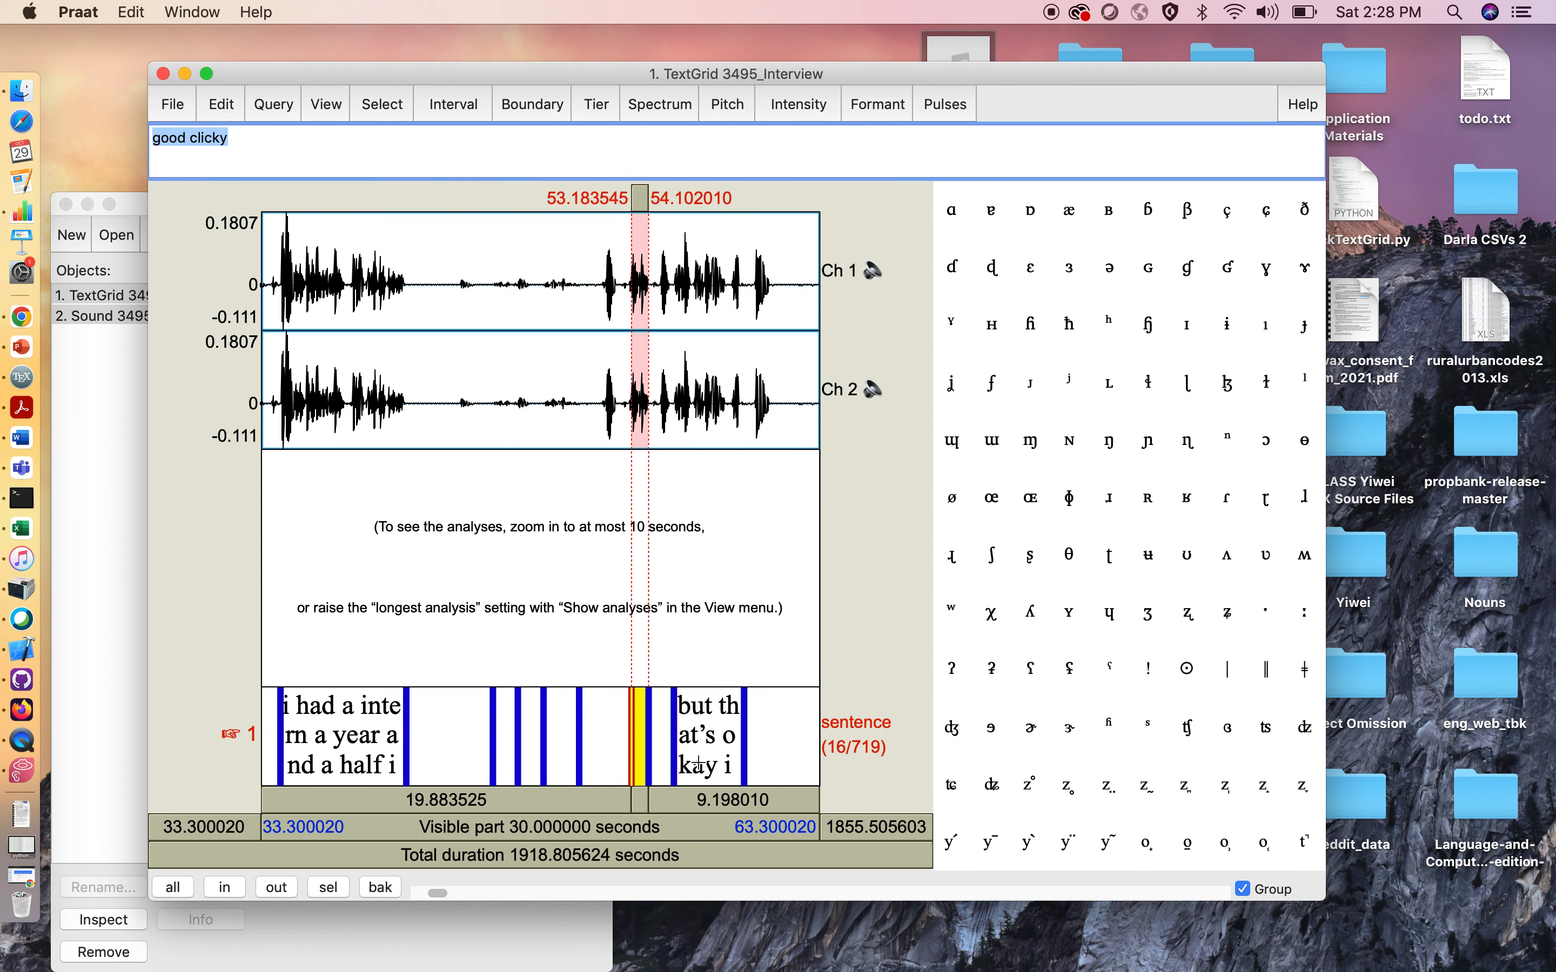
Play the "but that's okay" interval, replace "find how" with "kind of" in its text, and play it back
{"action": "left_click", "coordinate": [660, 733]}
{"action": "left_click", "coordinate": [696, 739]}
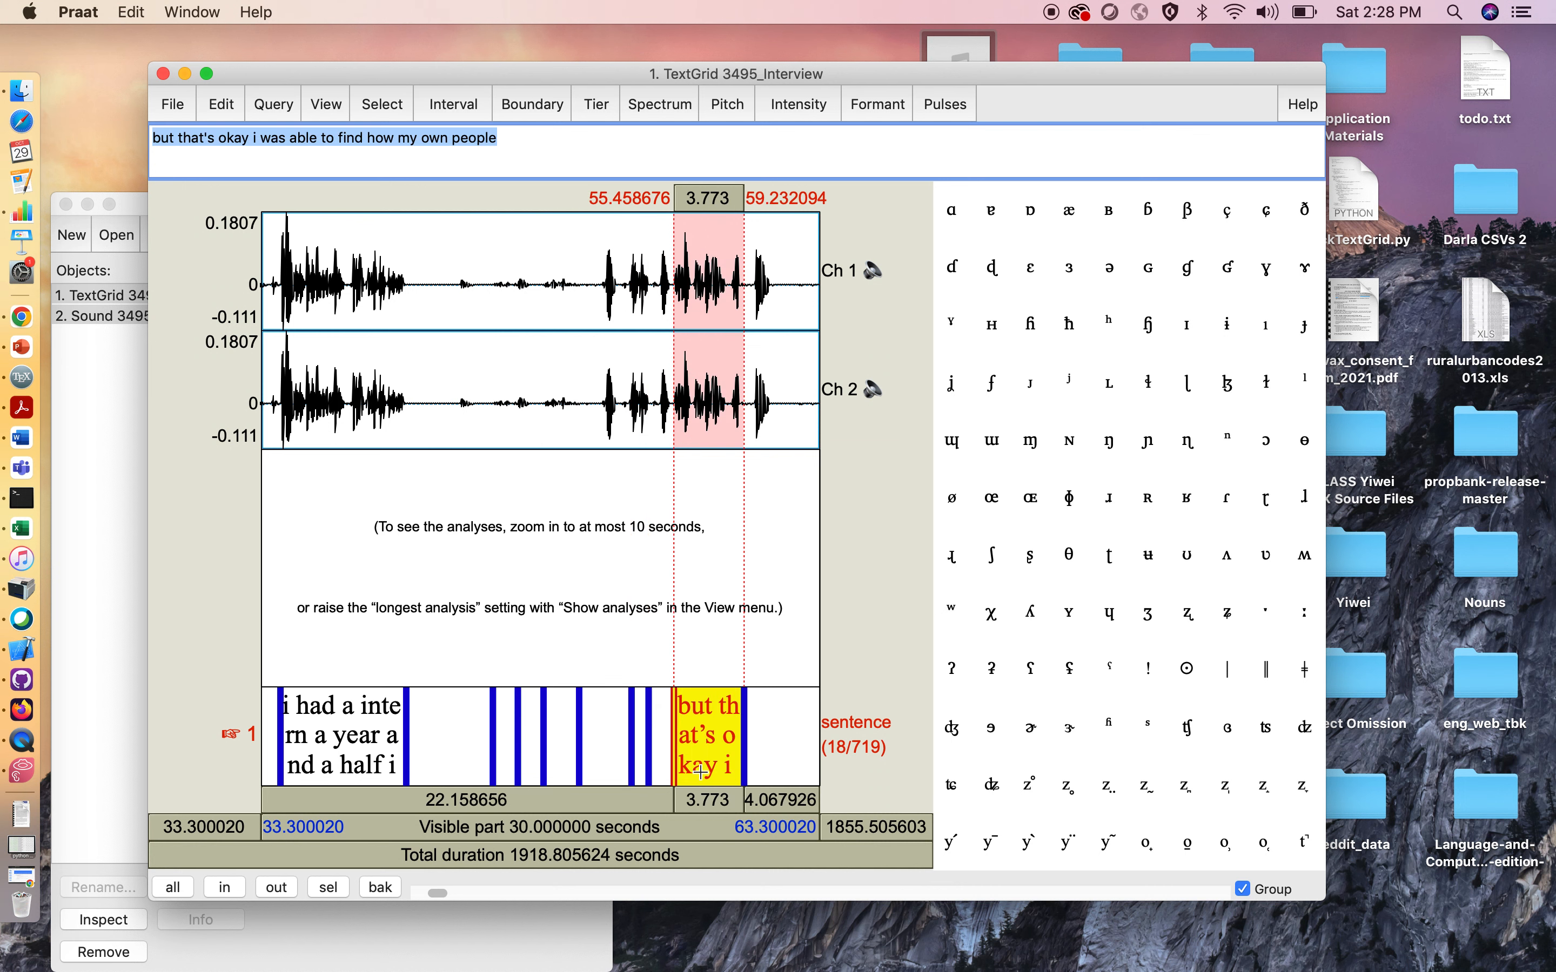
{"action": "left_click", "coordinate": [703, 800]}
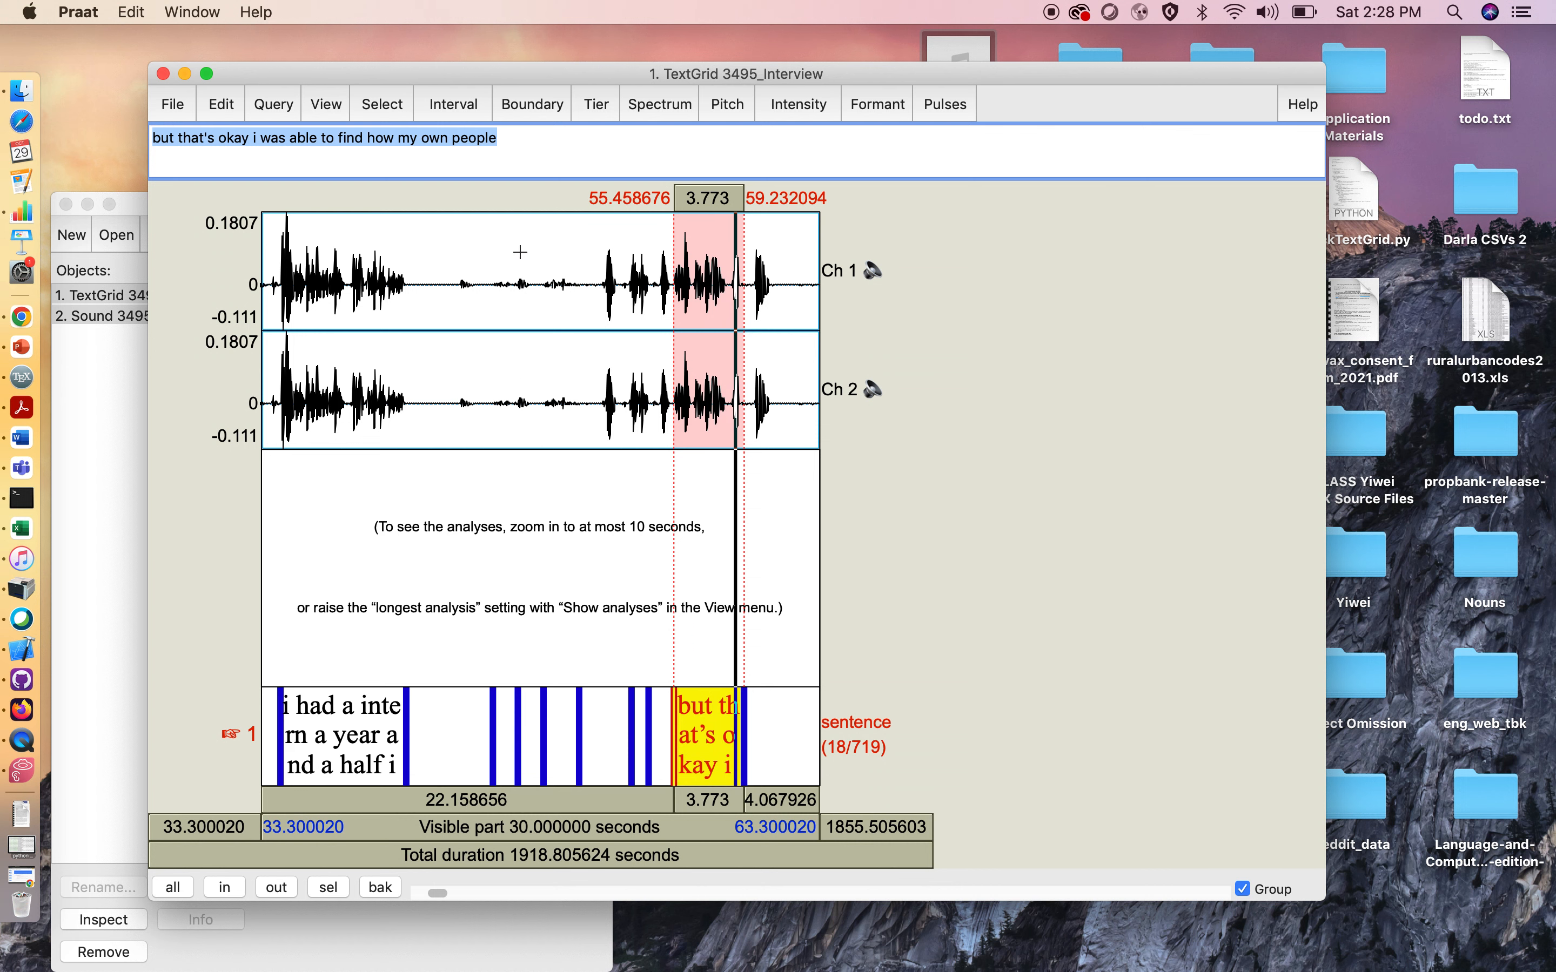
{"action": "double_click", "coordinate": [354, 138]}
{"action": "type", "text": "kind"}
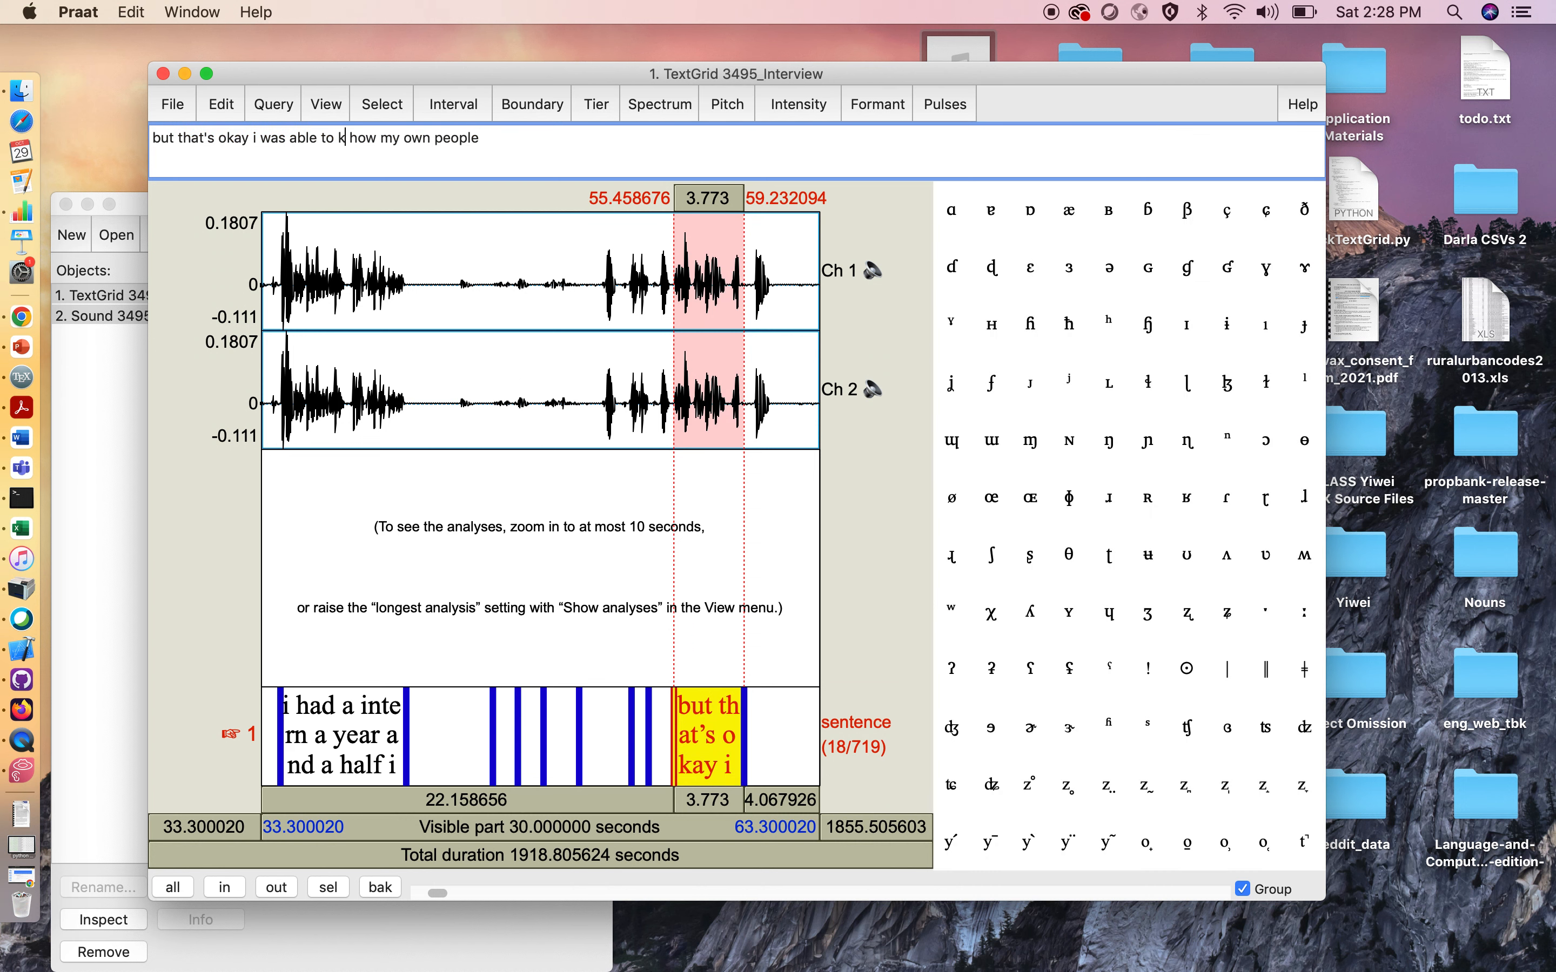
{"action": "type", "text": " of"}
{"action": "left_click_drag", "start_coordinate": [385, 143], "coordinate": [416, 142]}
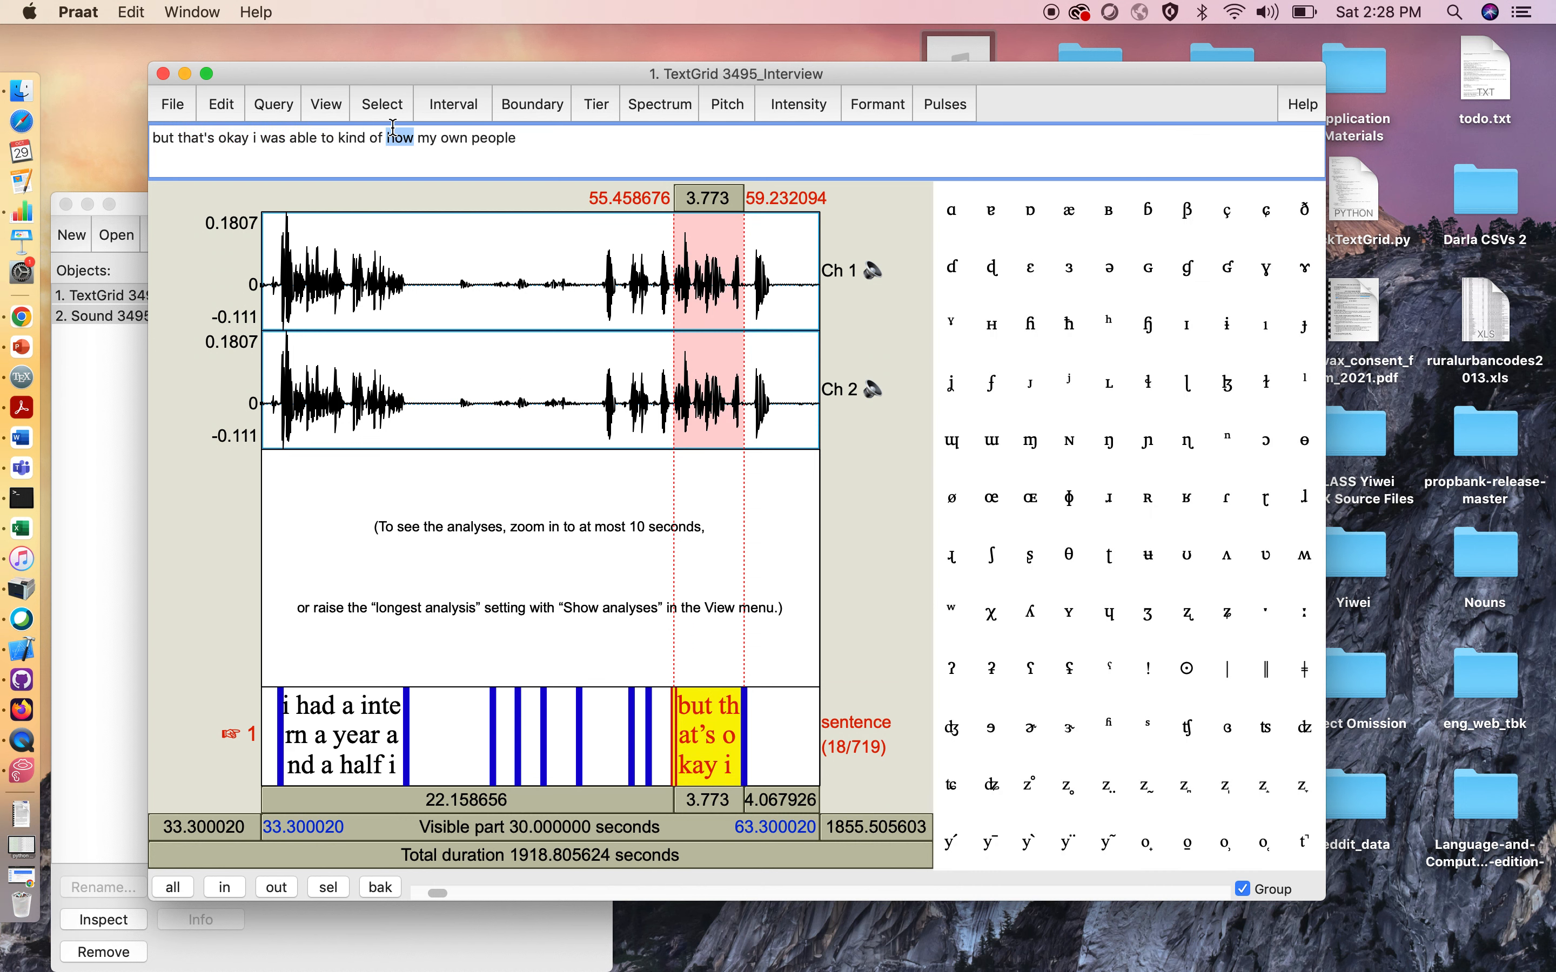
{"action": "key", "text": "BackSpace"}
{"action": "left_click", "coordinate": [710, 800]}
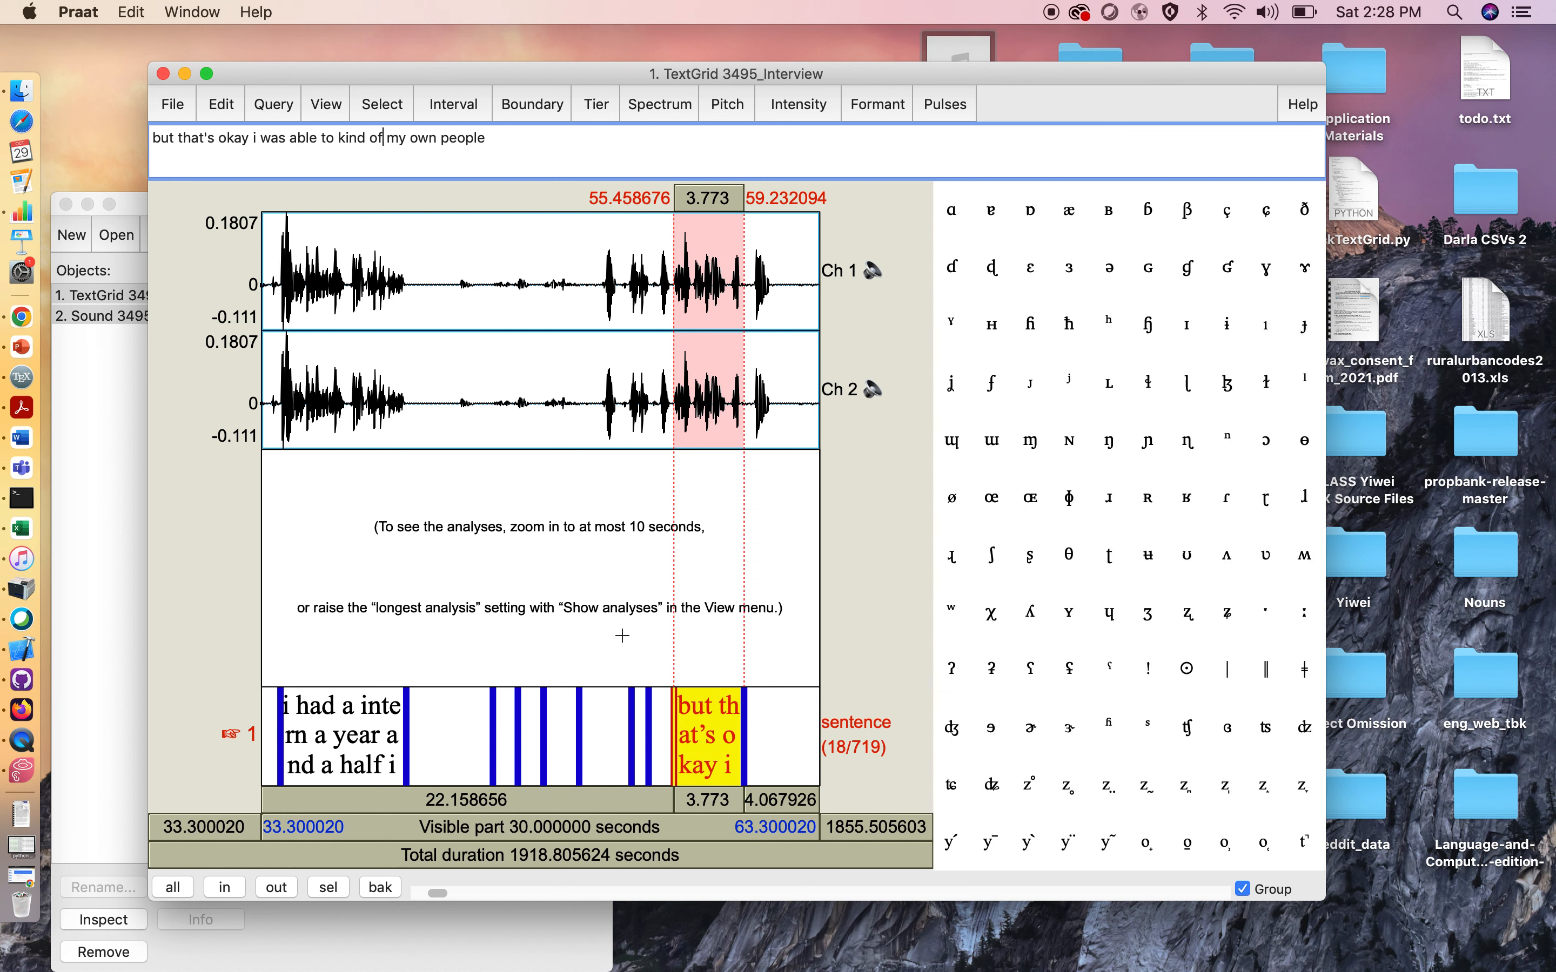
Select the empty interval after "but that's okay i was able to" and play it to check its speech
{"action": "scroll", "coordinate": [624, 645], "scroll_direction": "right", "scroll_amount": 1}
{"action": "left_click", "coordinate": [732, 749]}
{"action": "scroll", "coordinate": [738, 739], "scroll_direction": "right", "scroll_amount": 4}
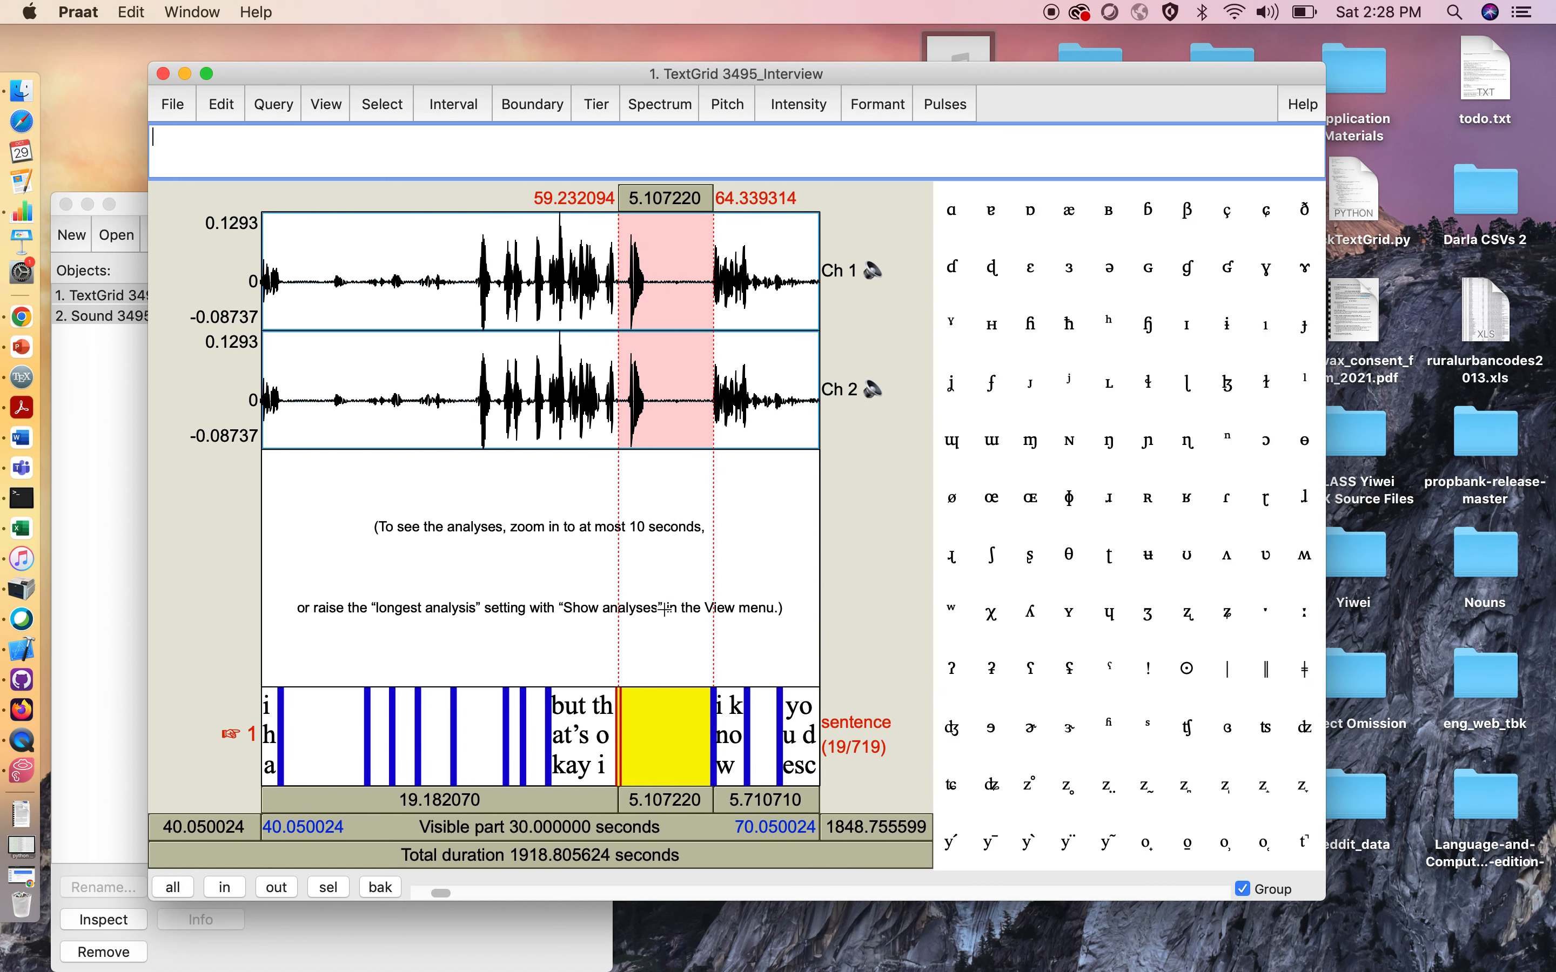
{"action": "scroll", "coordinate": [648, 581], "scroll_direction": "right", "scroll_amount": 3}
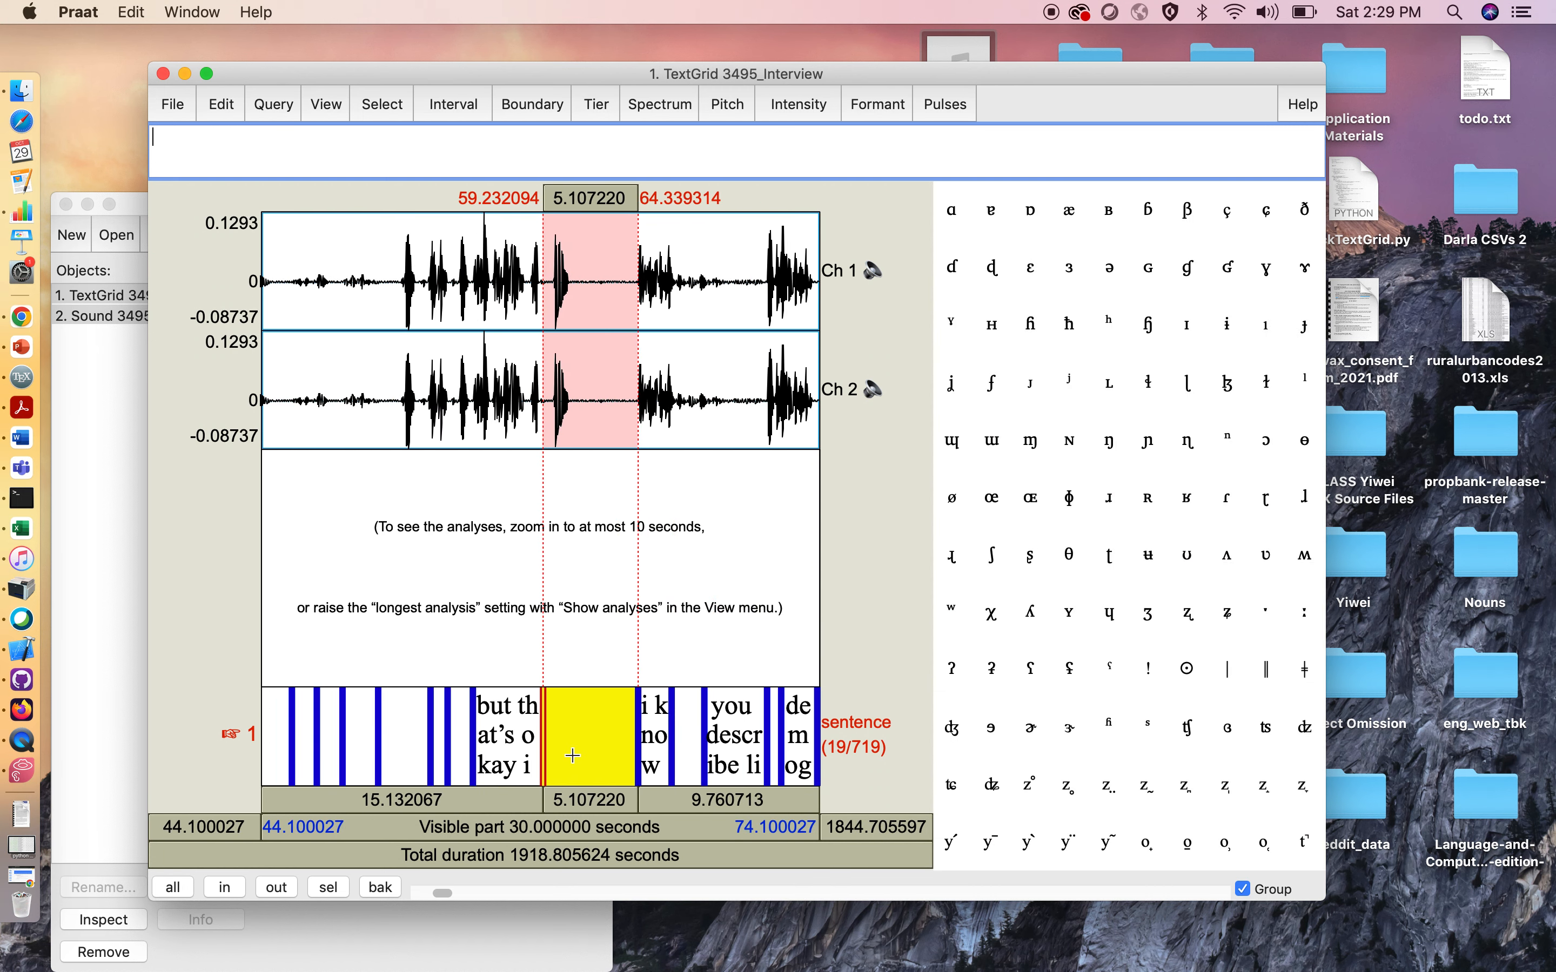
{"action": "left_click", "coordinate": [571, 804]}
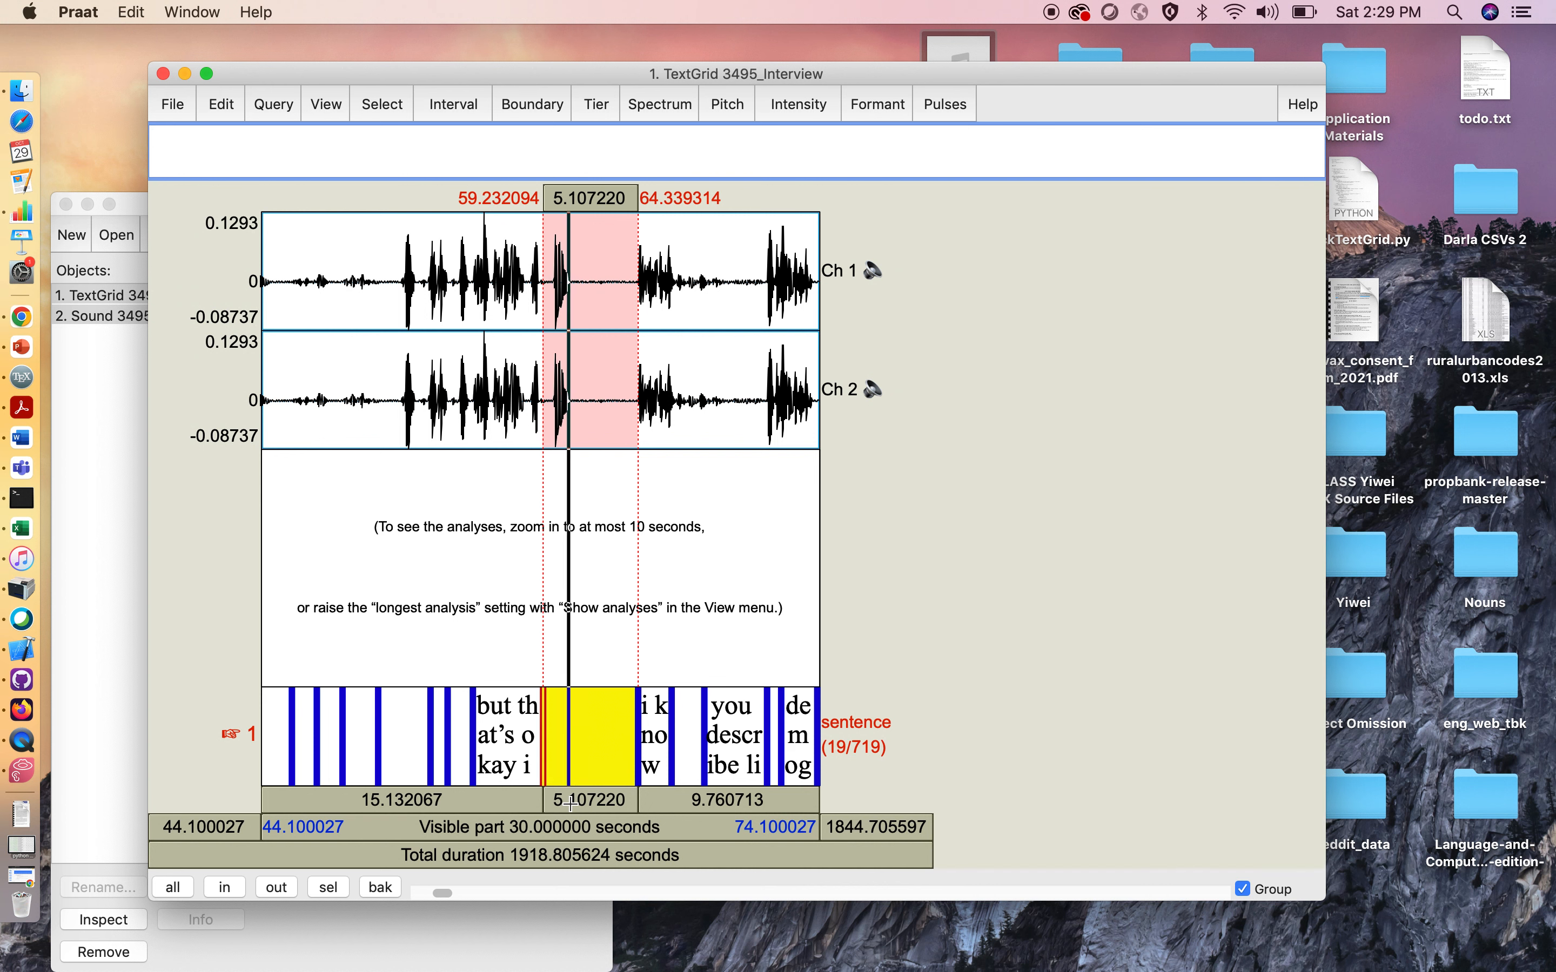
Play the "i know can you give me" interval, correct its text to "i don't know can you give me more prompts than that", and replay it
{"action": "left_click", "coordinate": [649, 740]}
{"action": "left_click", "coordinate": [648, 799]}
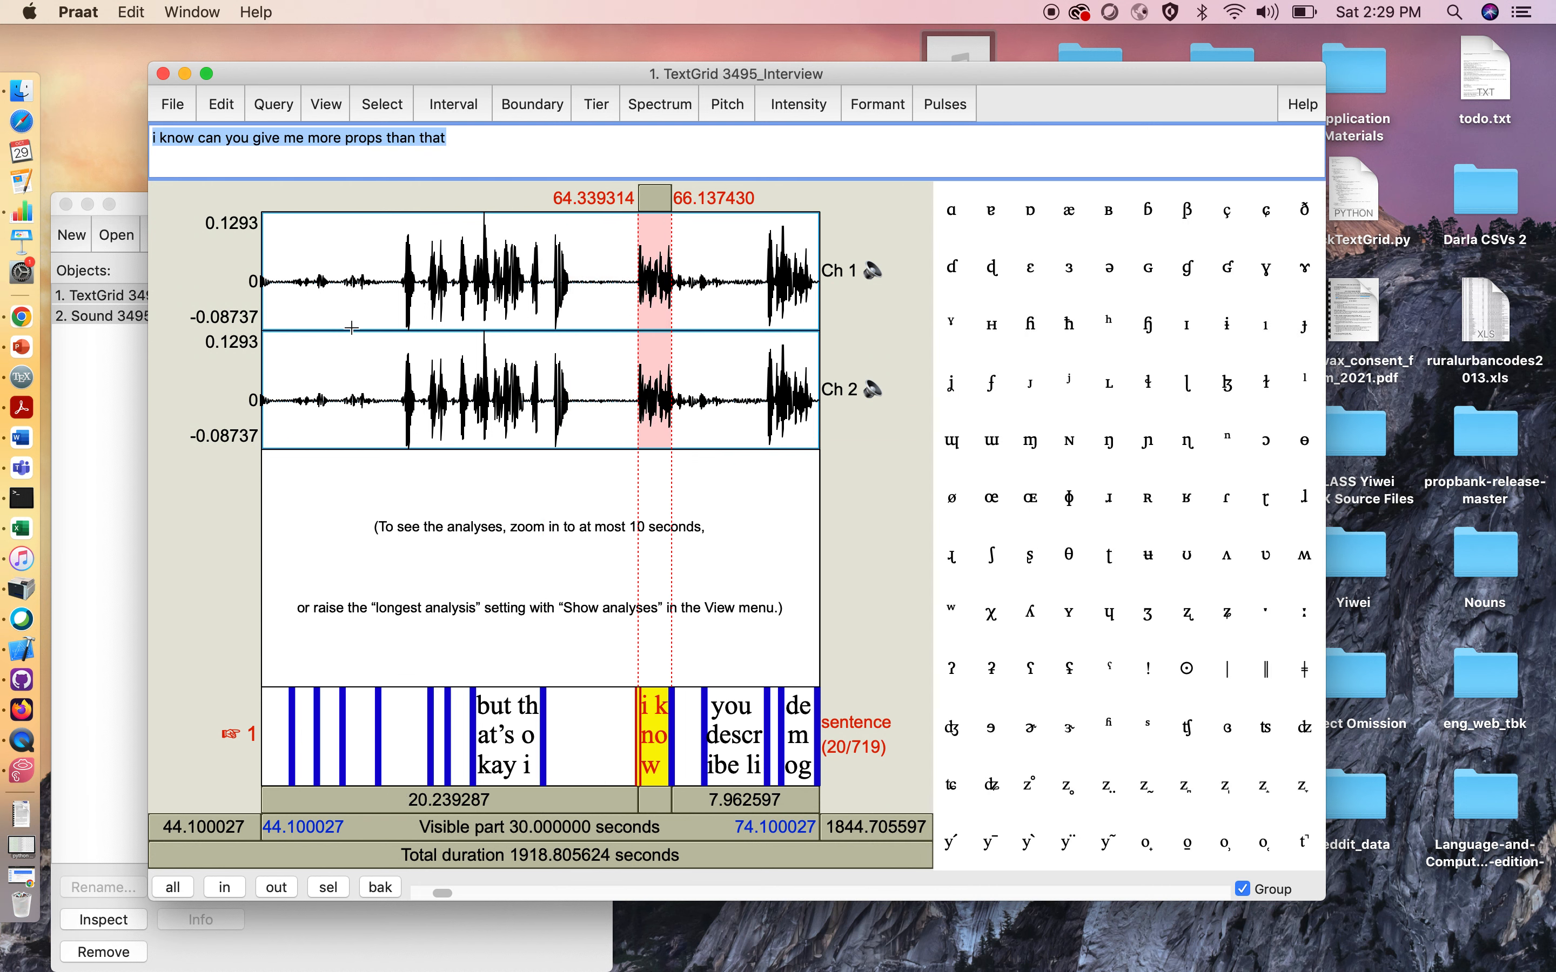
{"action": "left_click", "coordinate": [165, 138]}
{"action": "type", "text": "don't"}
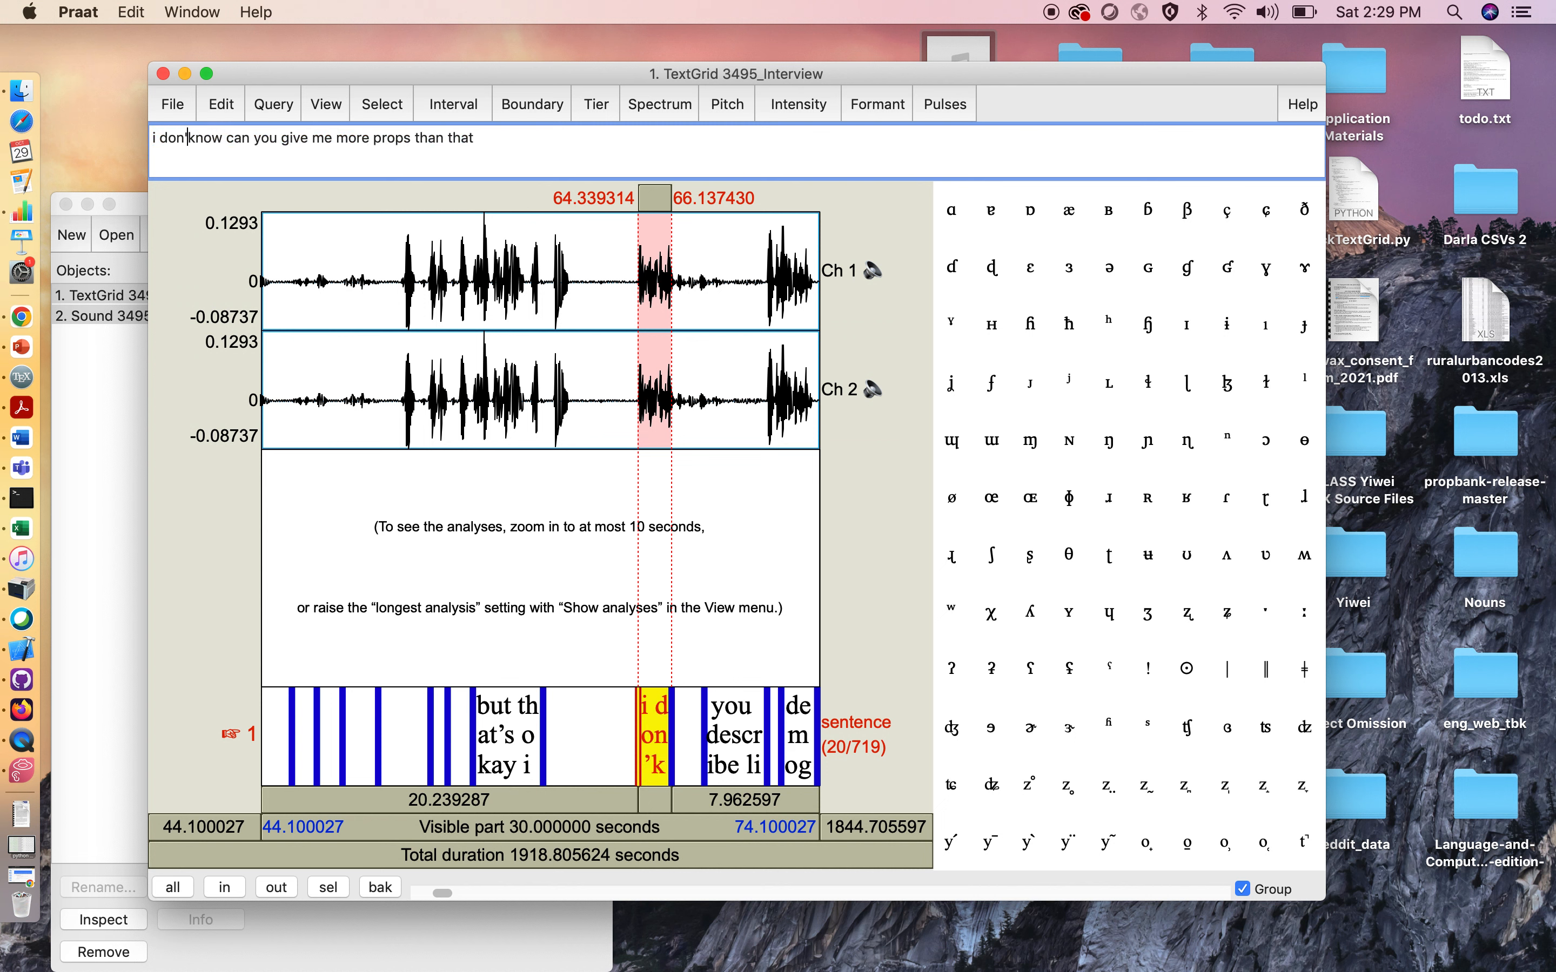
{"action": "double_click", "coordinate": [400, 142]}
{"action": "type", "text": "prompts"}
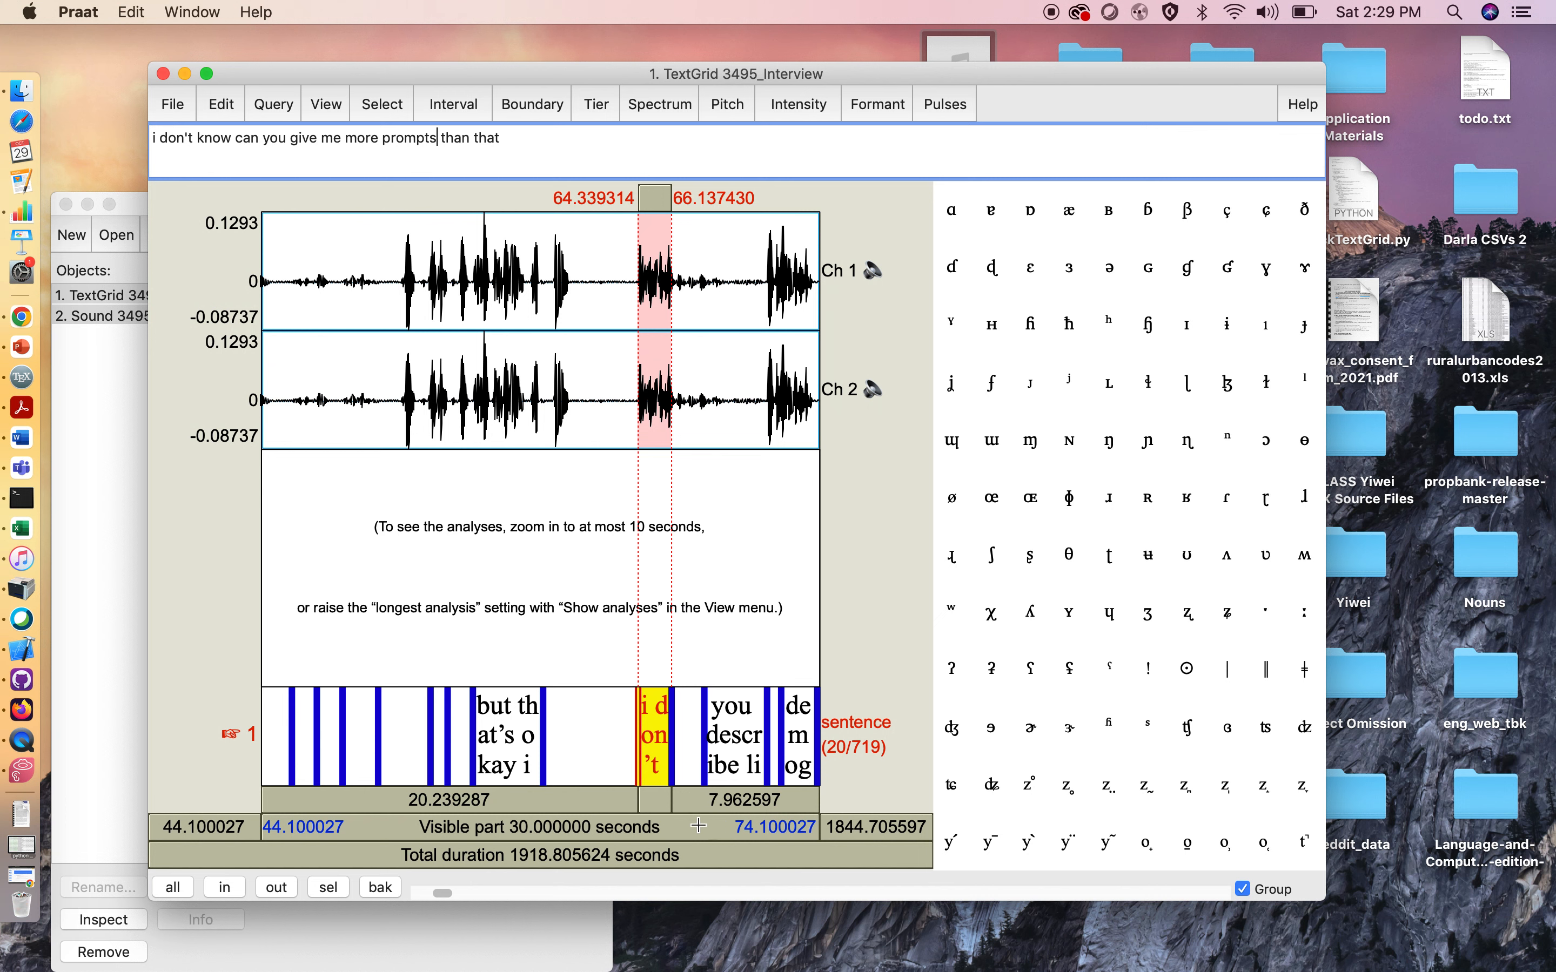
{"action": "left_click", "coordinate": [649, 795]}
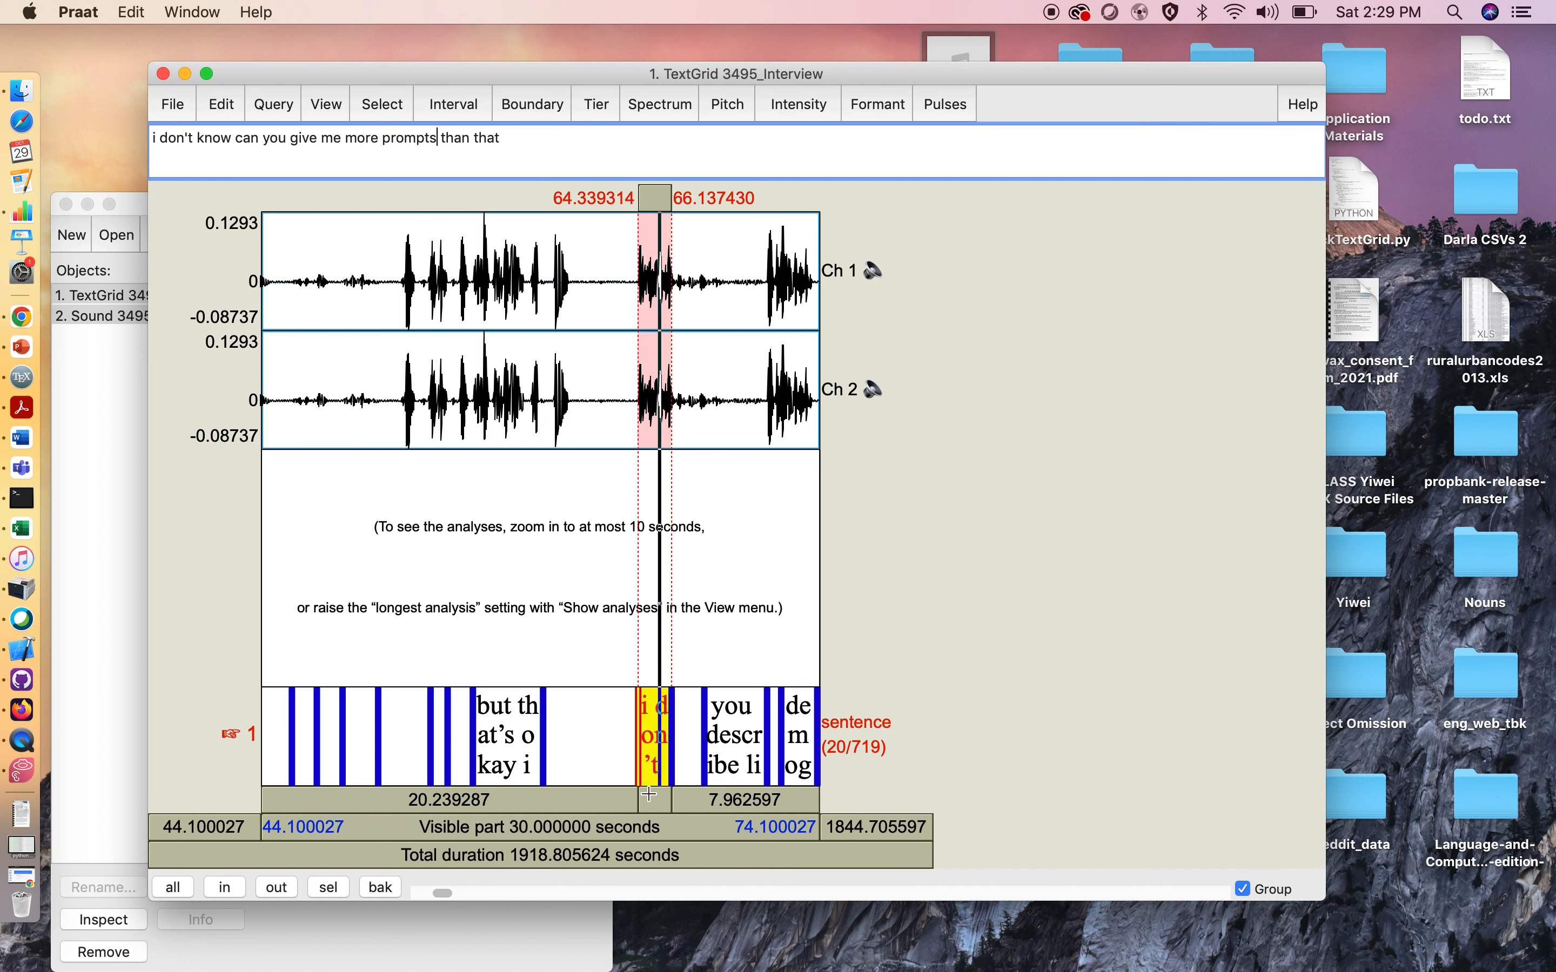
Play the interviewer's "you describe like the team" interval and clear all of its text
{"action": "left_click", "coordinate": [734, 758]}
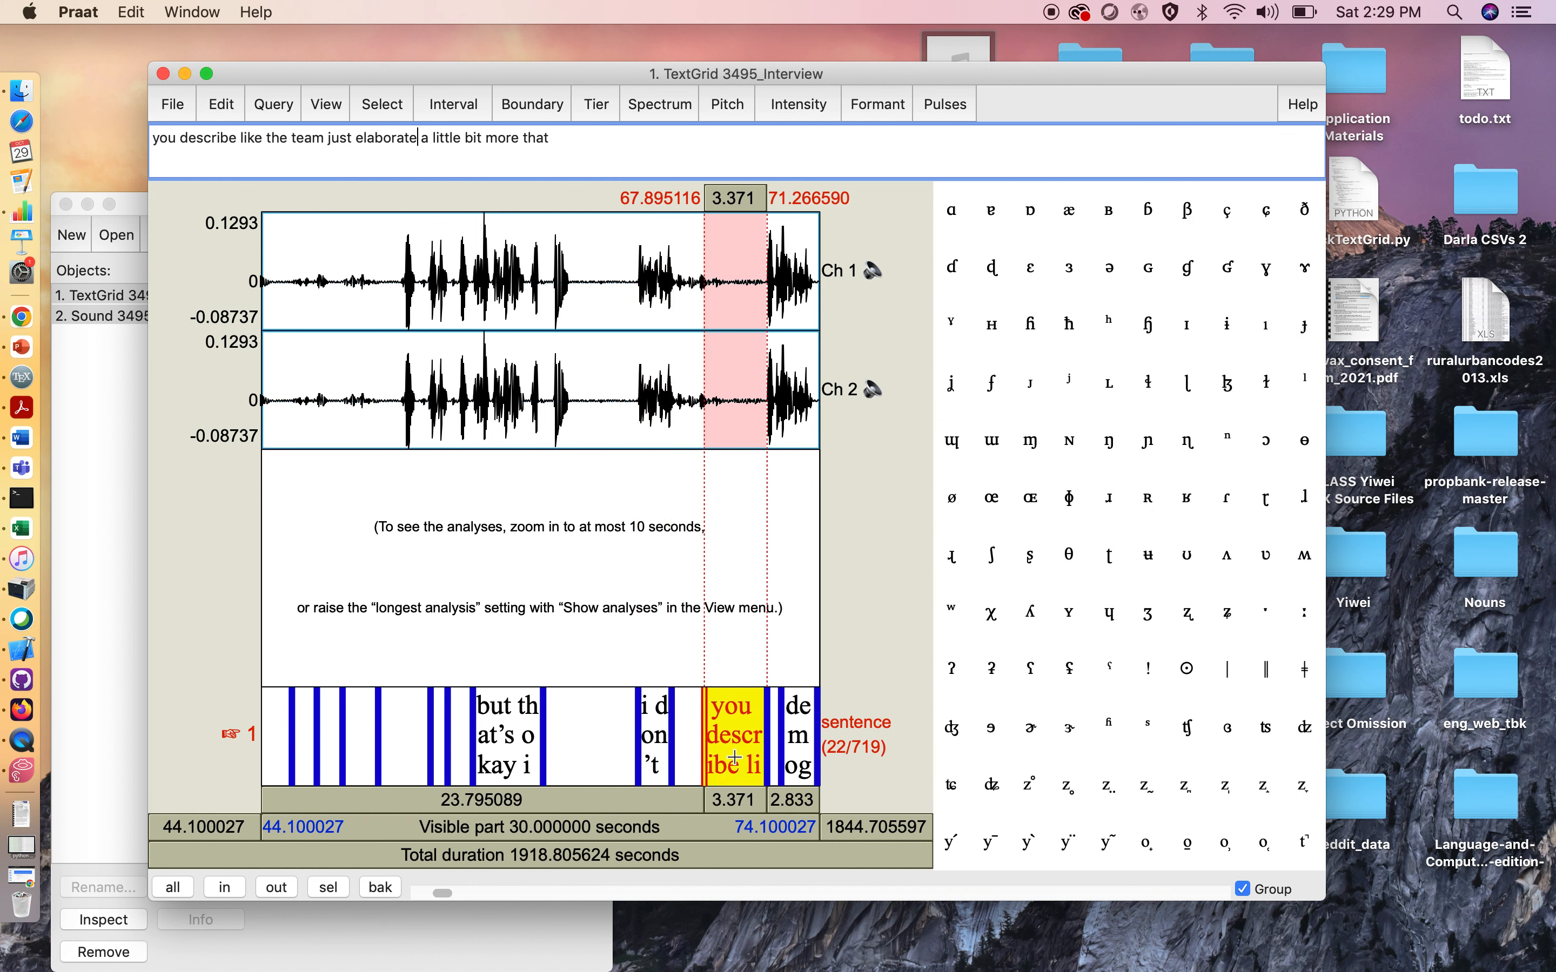
{"action": "left_click", "coordinate": [735, 800]}
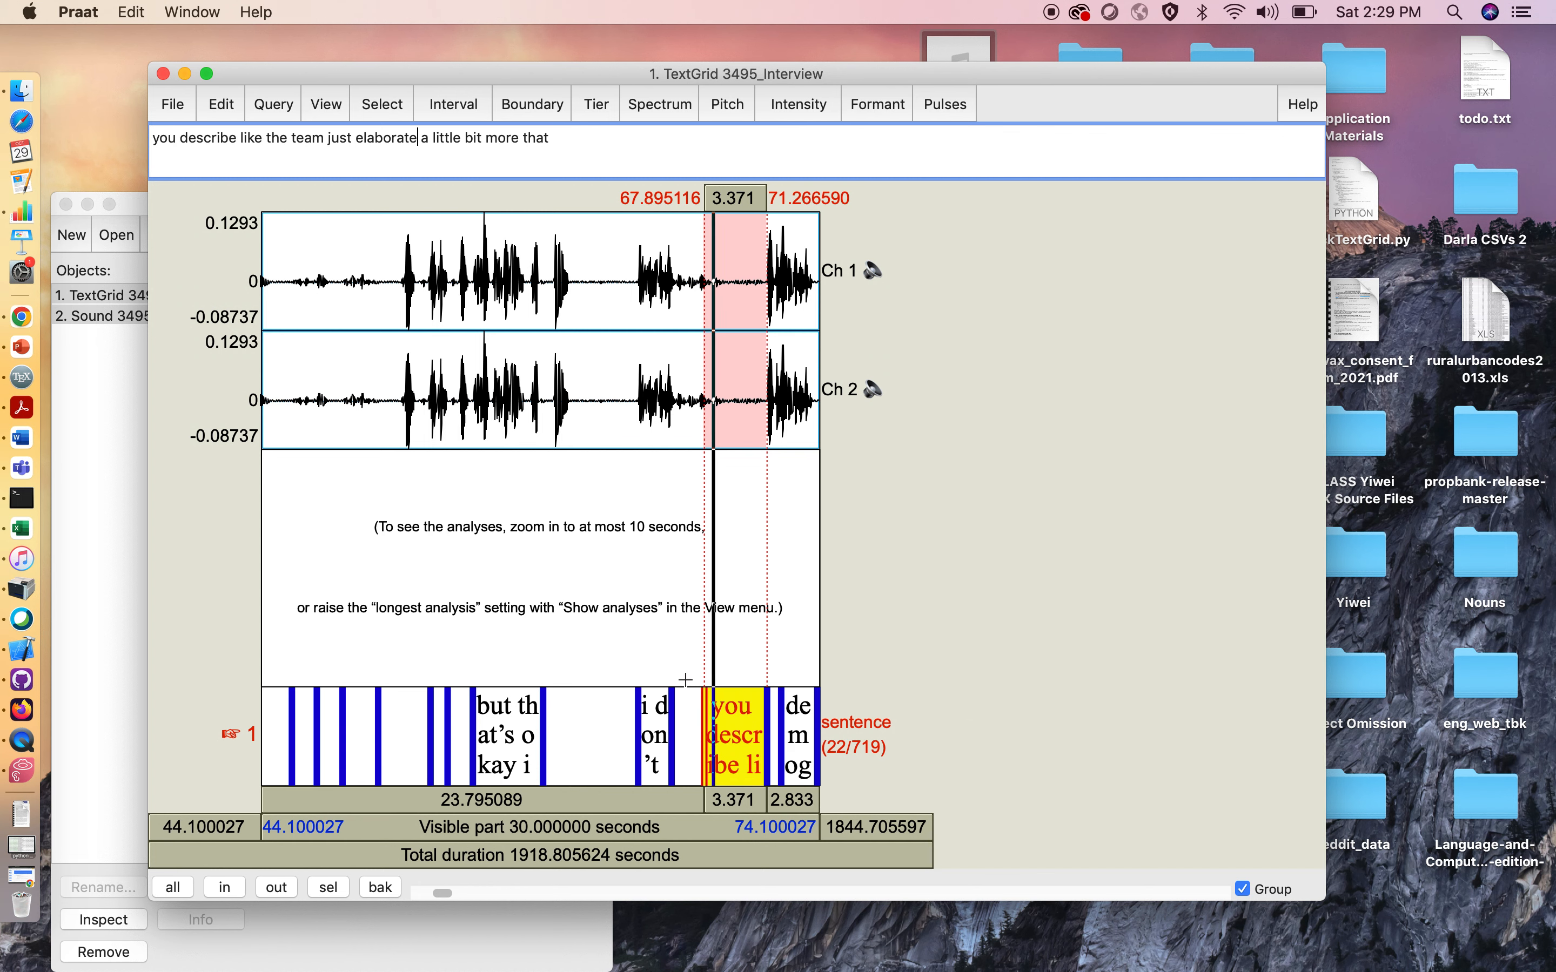
{"action": "scroll", "coordinate": [606, 649], "scroll_direction": "right", "scroll_amount": 3}
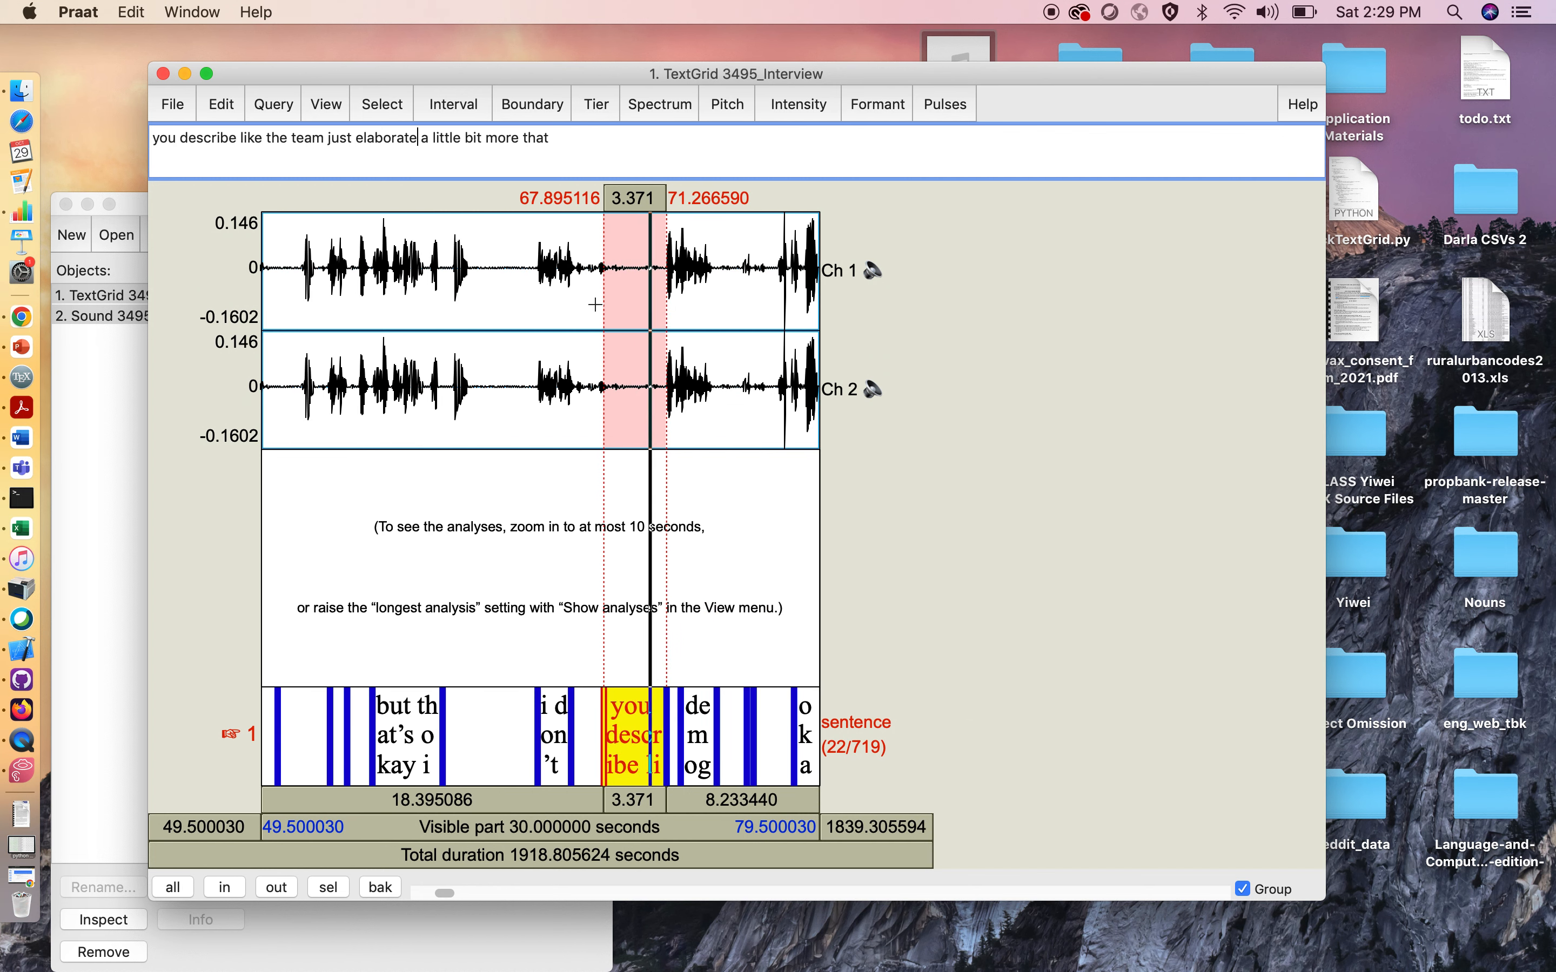
{"action": "key", "text": "BackSpace"}
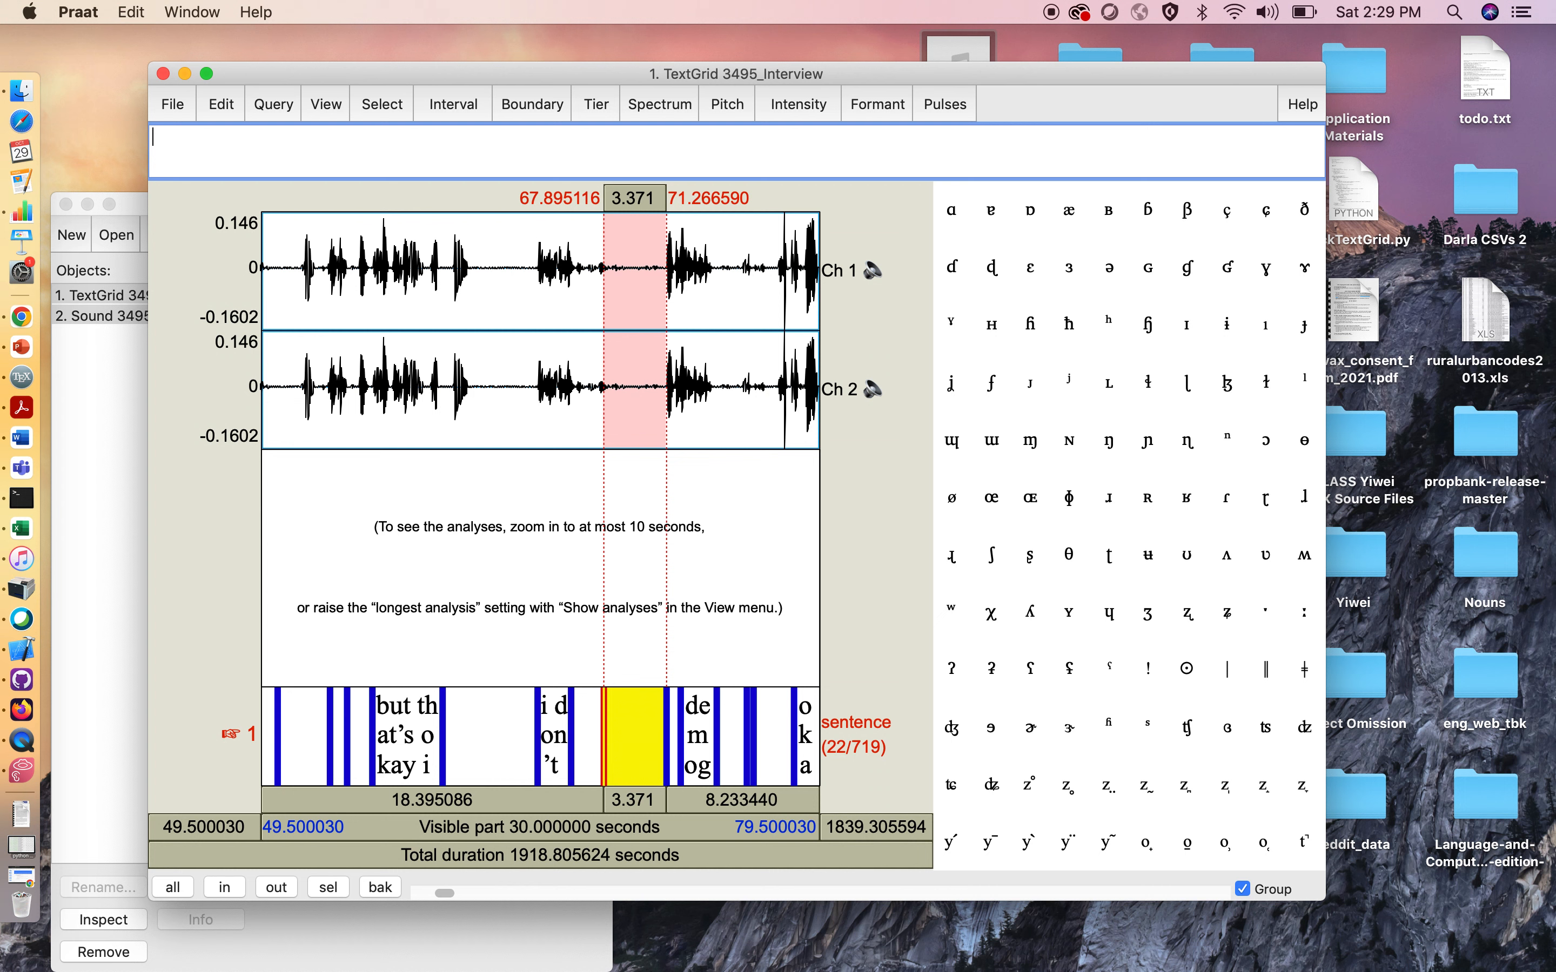
Play the "demographics or just personality wise" interval and remove its starting boundary to merge it with the empty interval before it
{"action": "left_click", "coordinate": [698, 762]}
{"action": "left_click", "coordinate": [697, 796]}
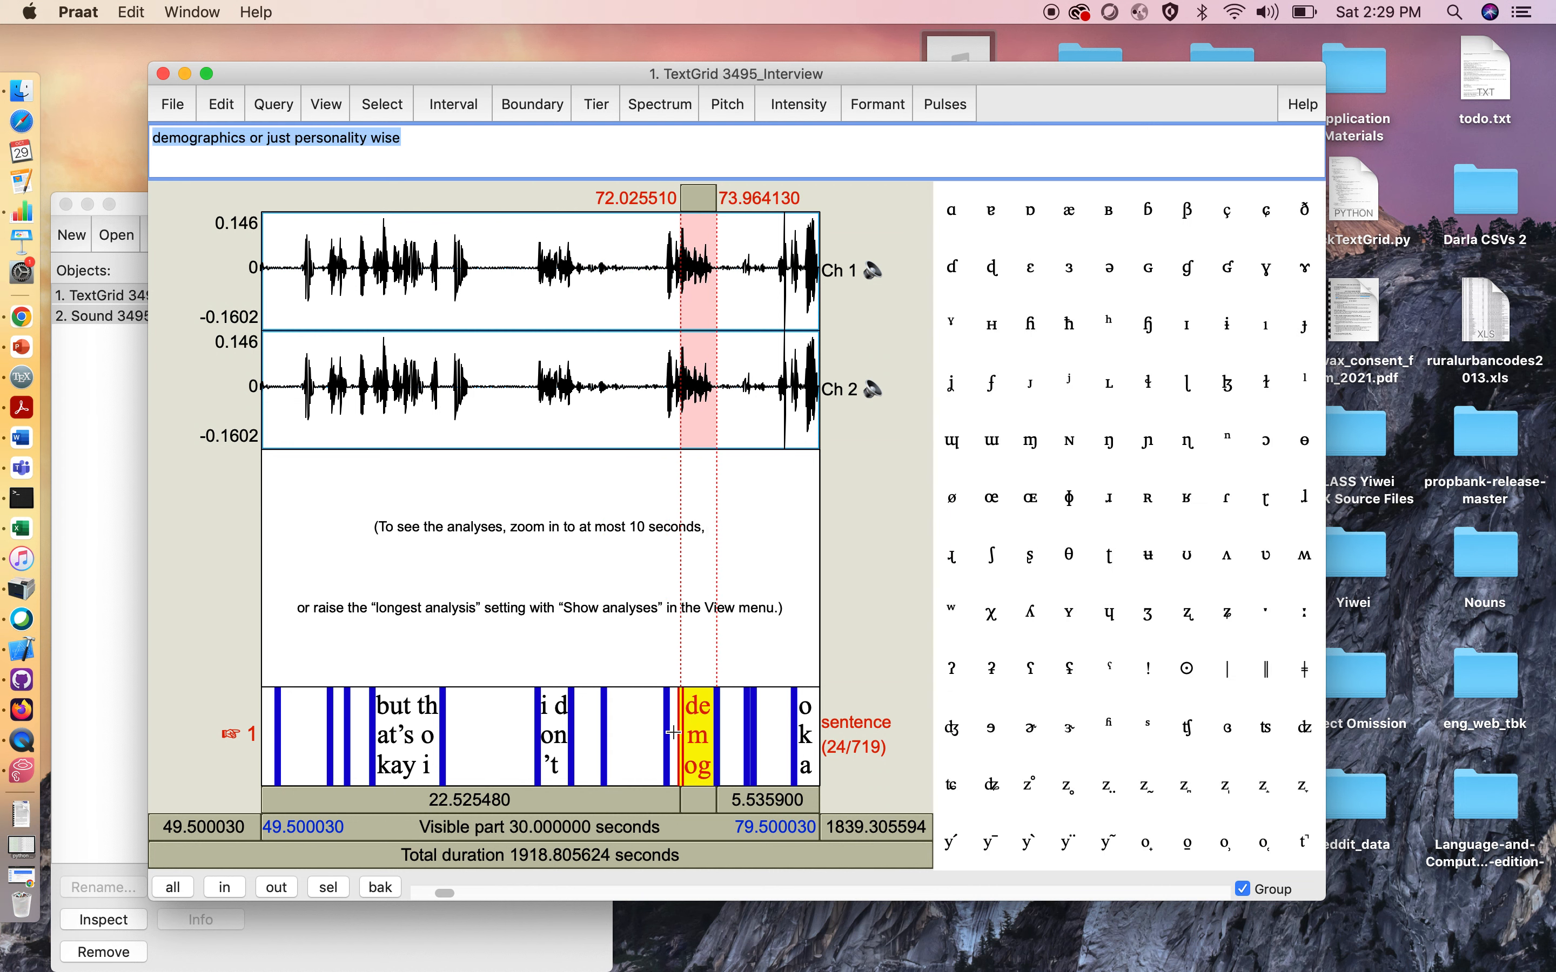
{"action": "left_click", "coordinate": [673, 733]}
{"action": "left_click", "coordinate": [680, 731]}
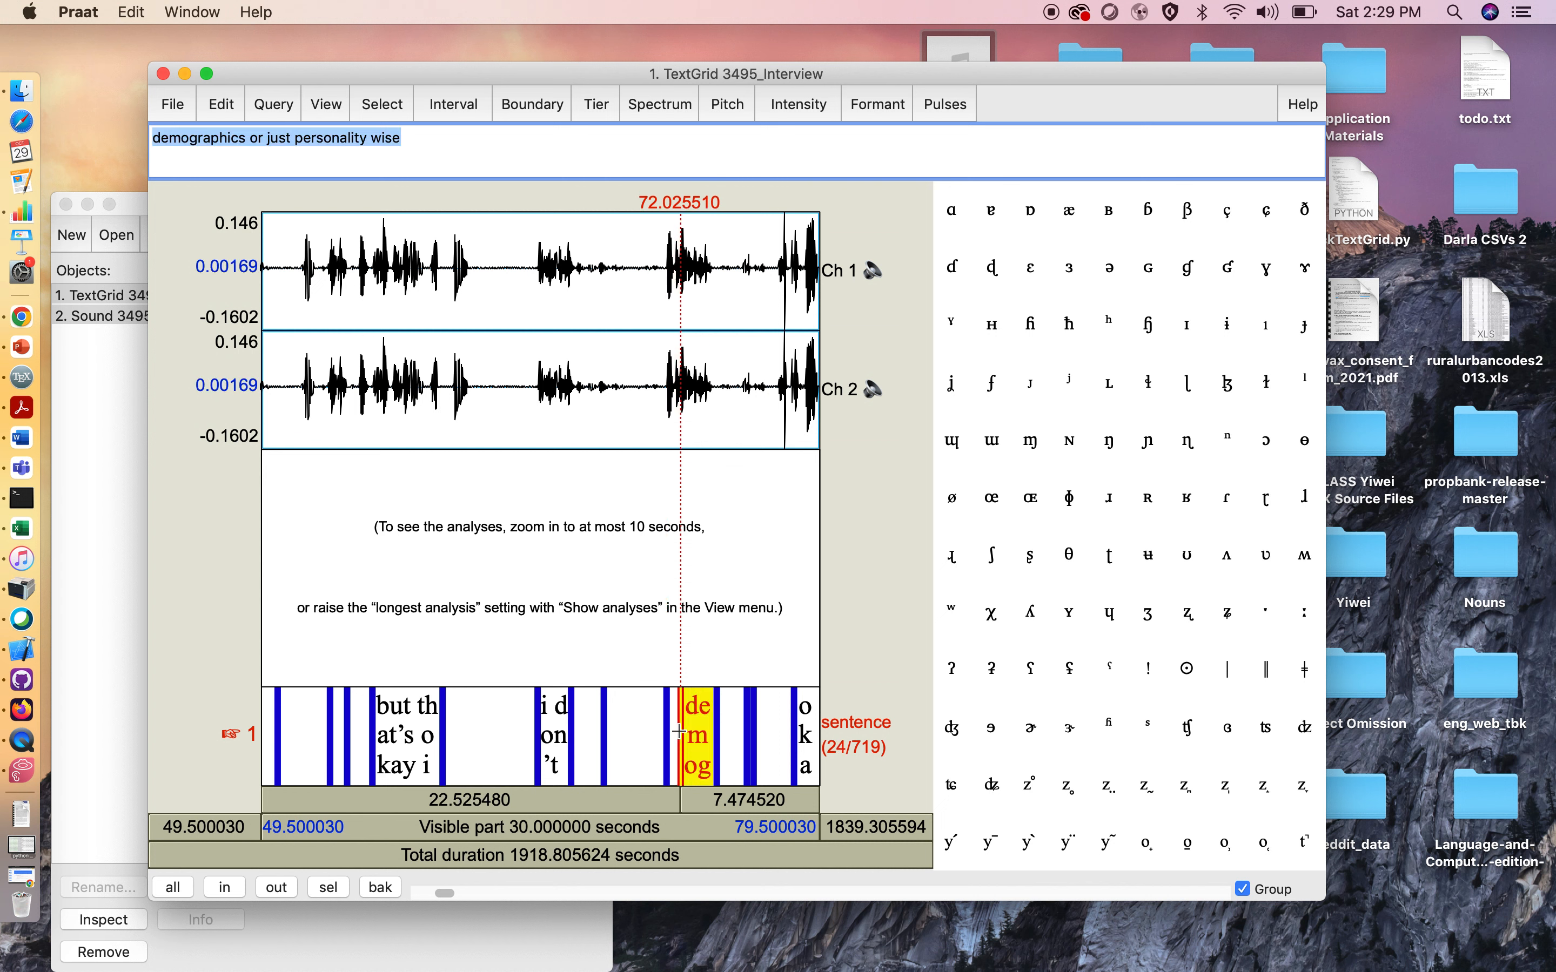
{"action": "left_click", "coordinate": [518, 104]}
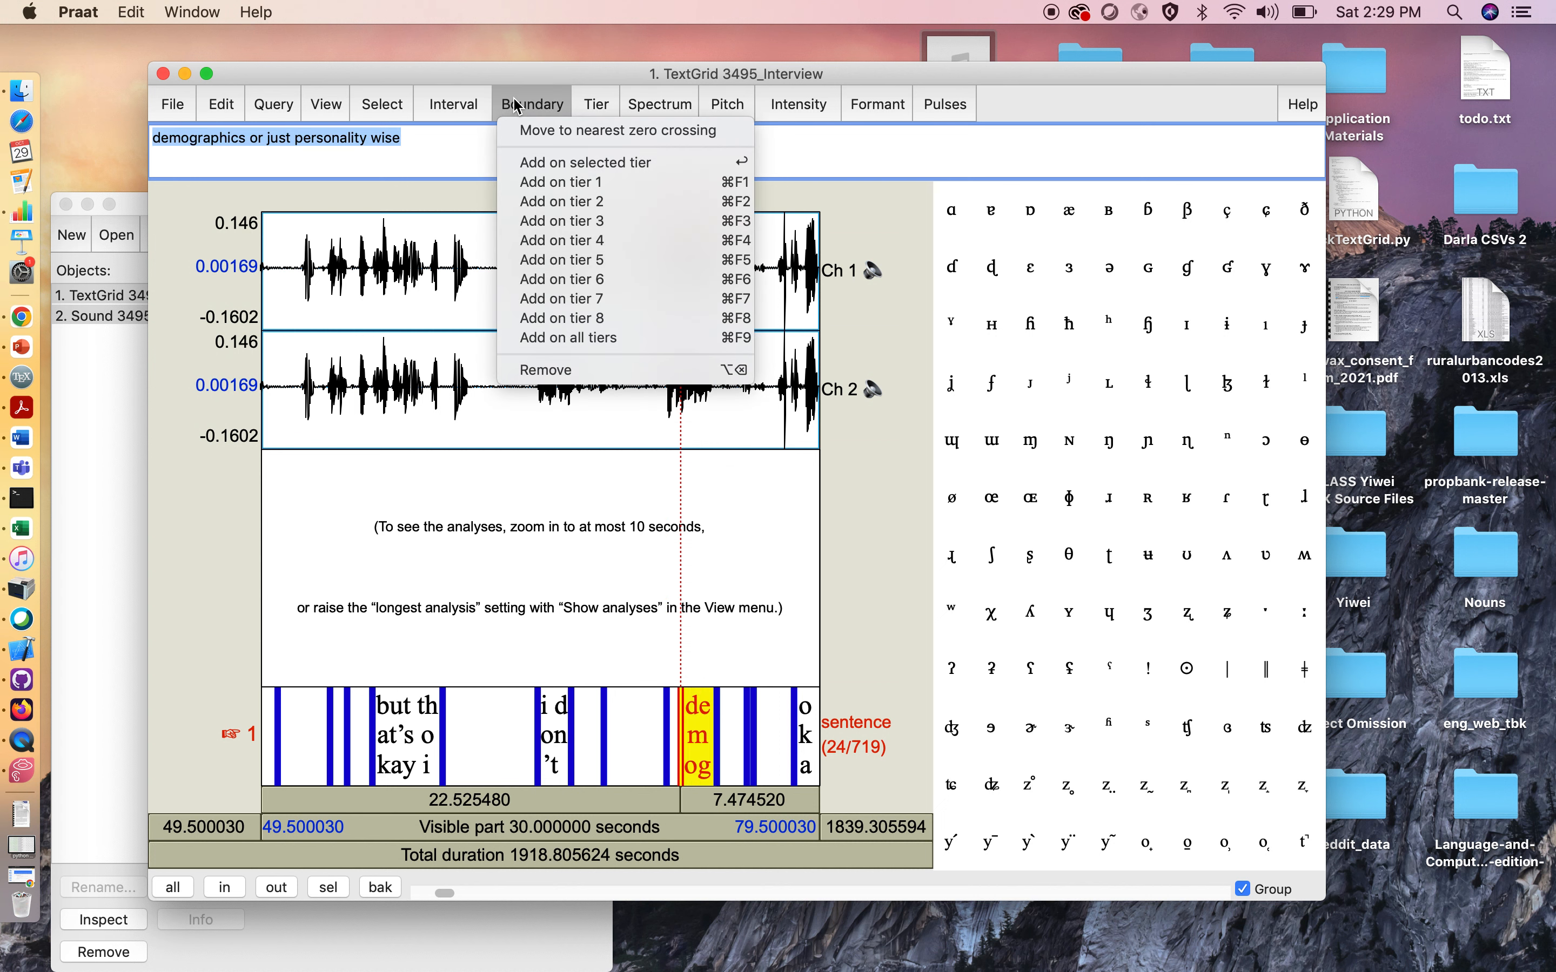
{"action": "left_click", "coordinate": [537, 371]}
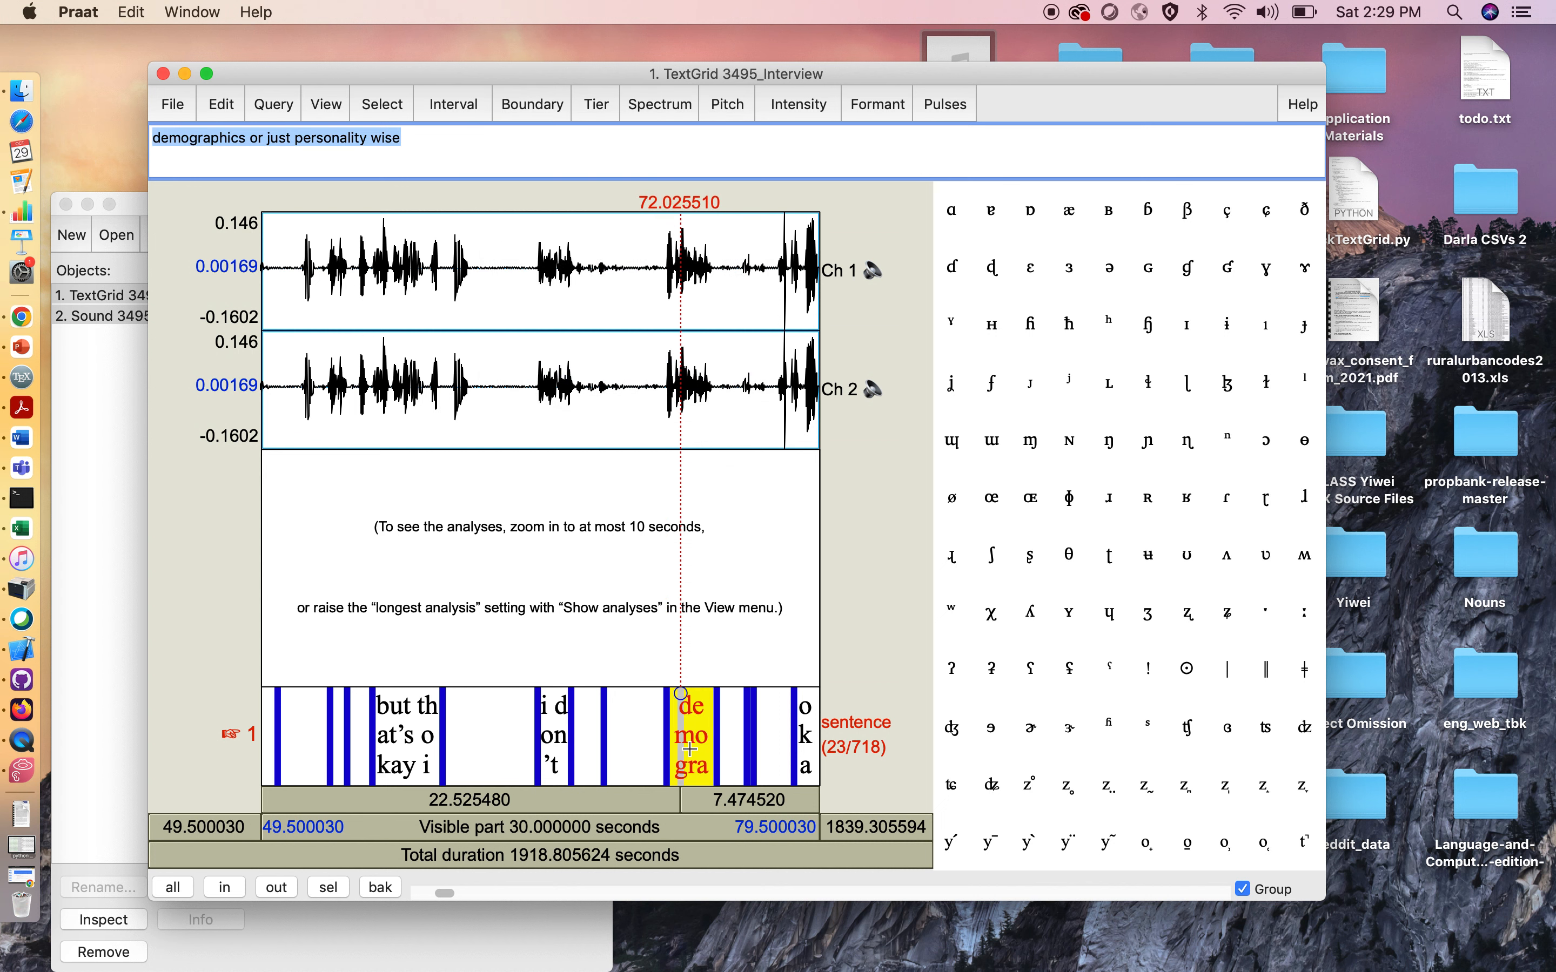
Play the merged "demographics or just personality wise" interval and add "uh" at the start of its text
{"action": "left_click", "coordinate": [650, 735]}
{"action": "left_click", "coordinate": [689, 730]}
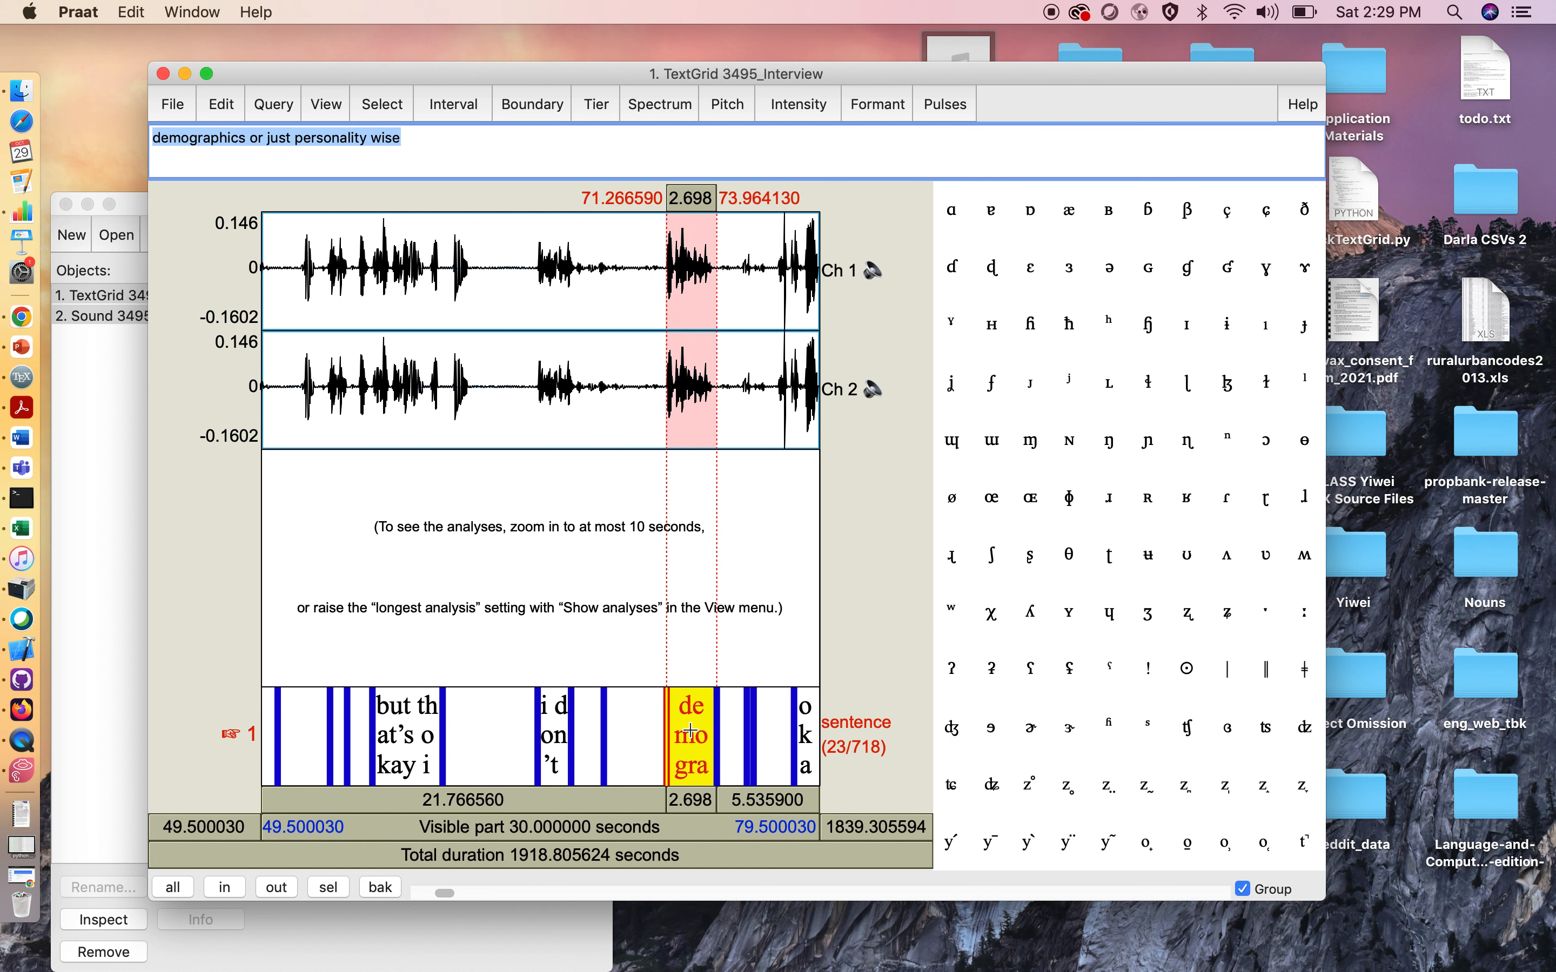
{"action": "left_click", "coordinate": [690, 800]}
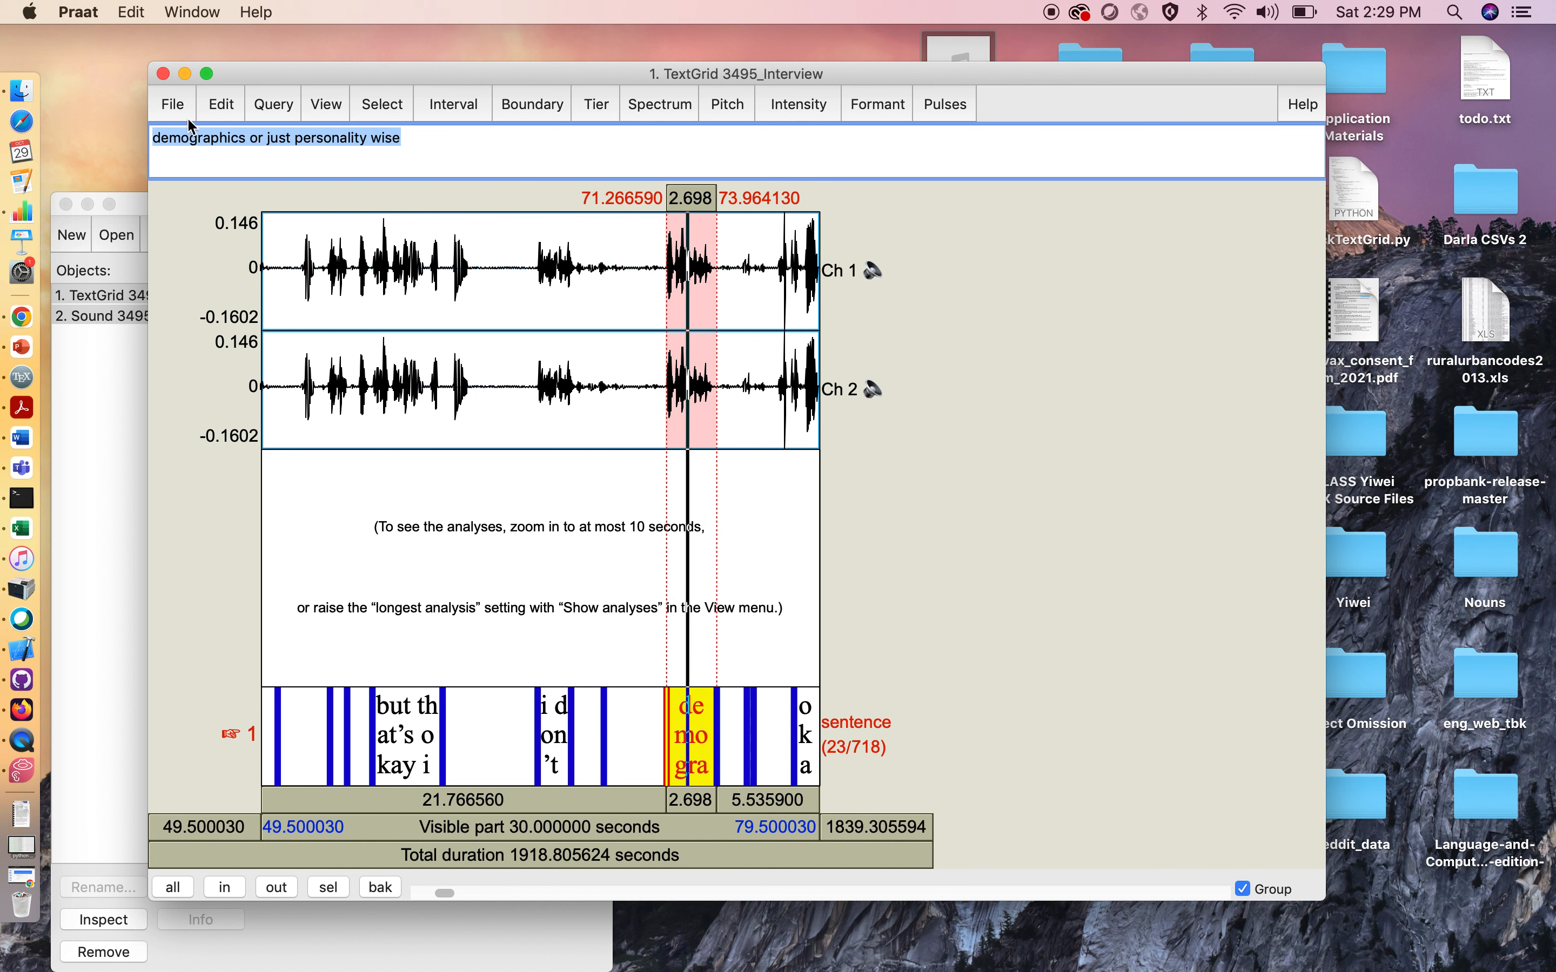
{"action": "left_click", "coordinate": [155, 138]}
{"action": "type", "text": "uh"}
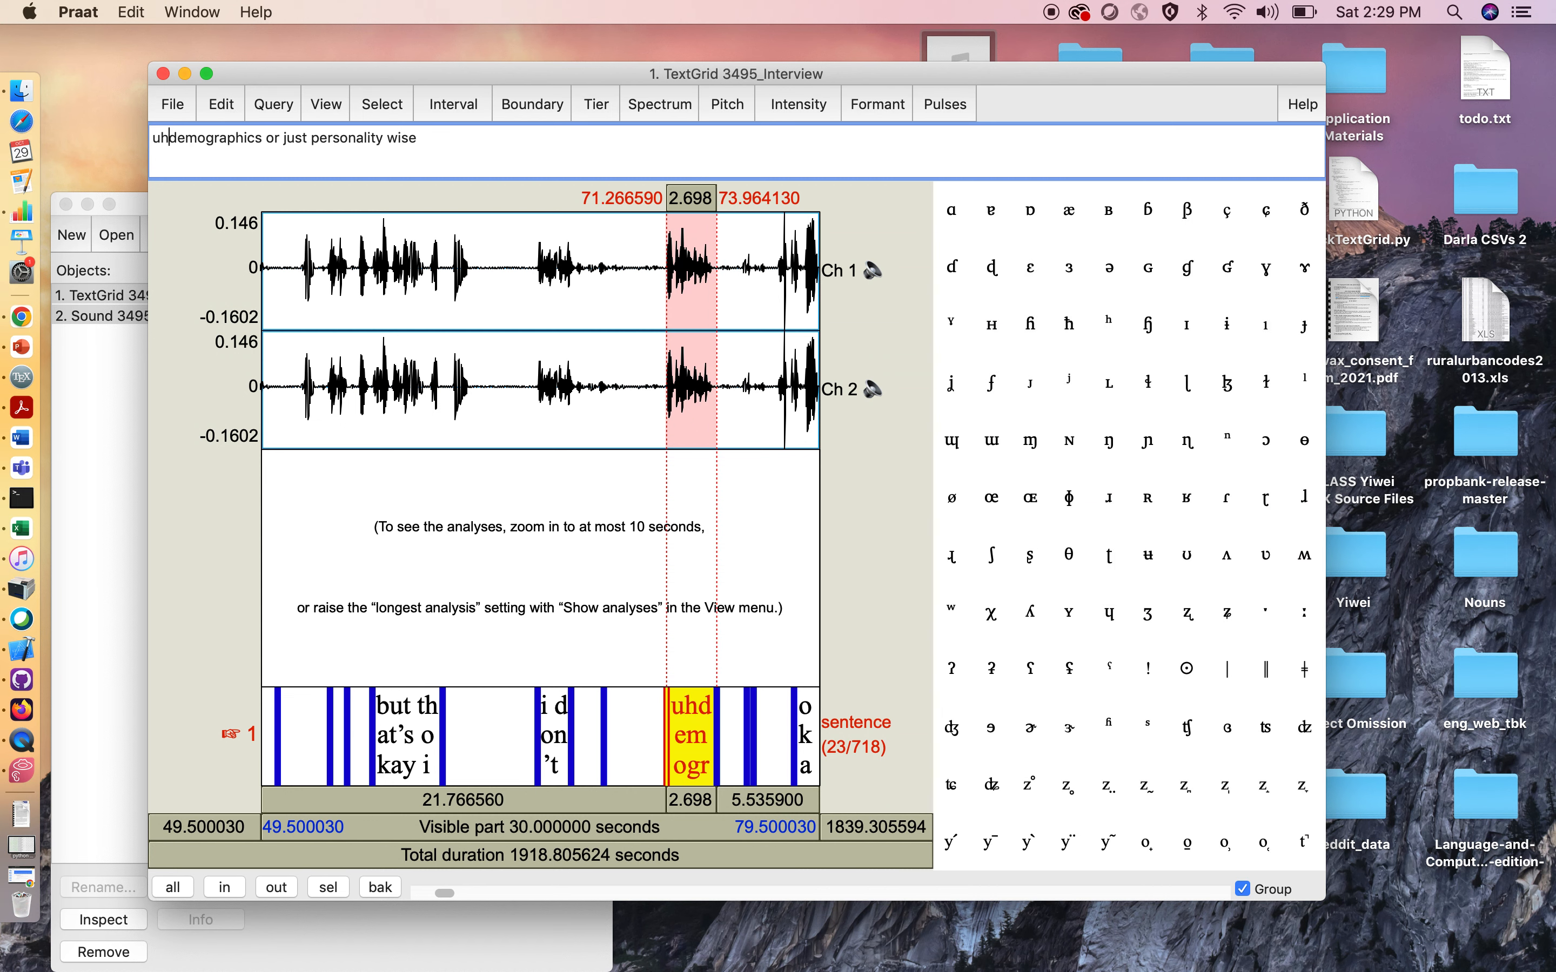
Save the TextGrid to the Desktop, replacing the existing file of the same name
{"action": "key", "text": "super+s"}
{"action": "key", "text": "Return"}
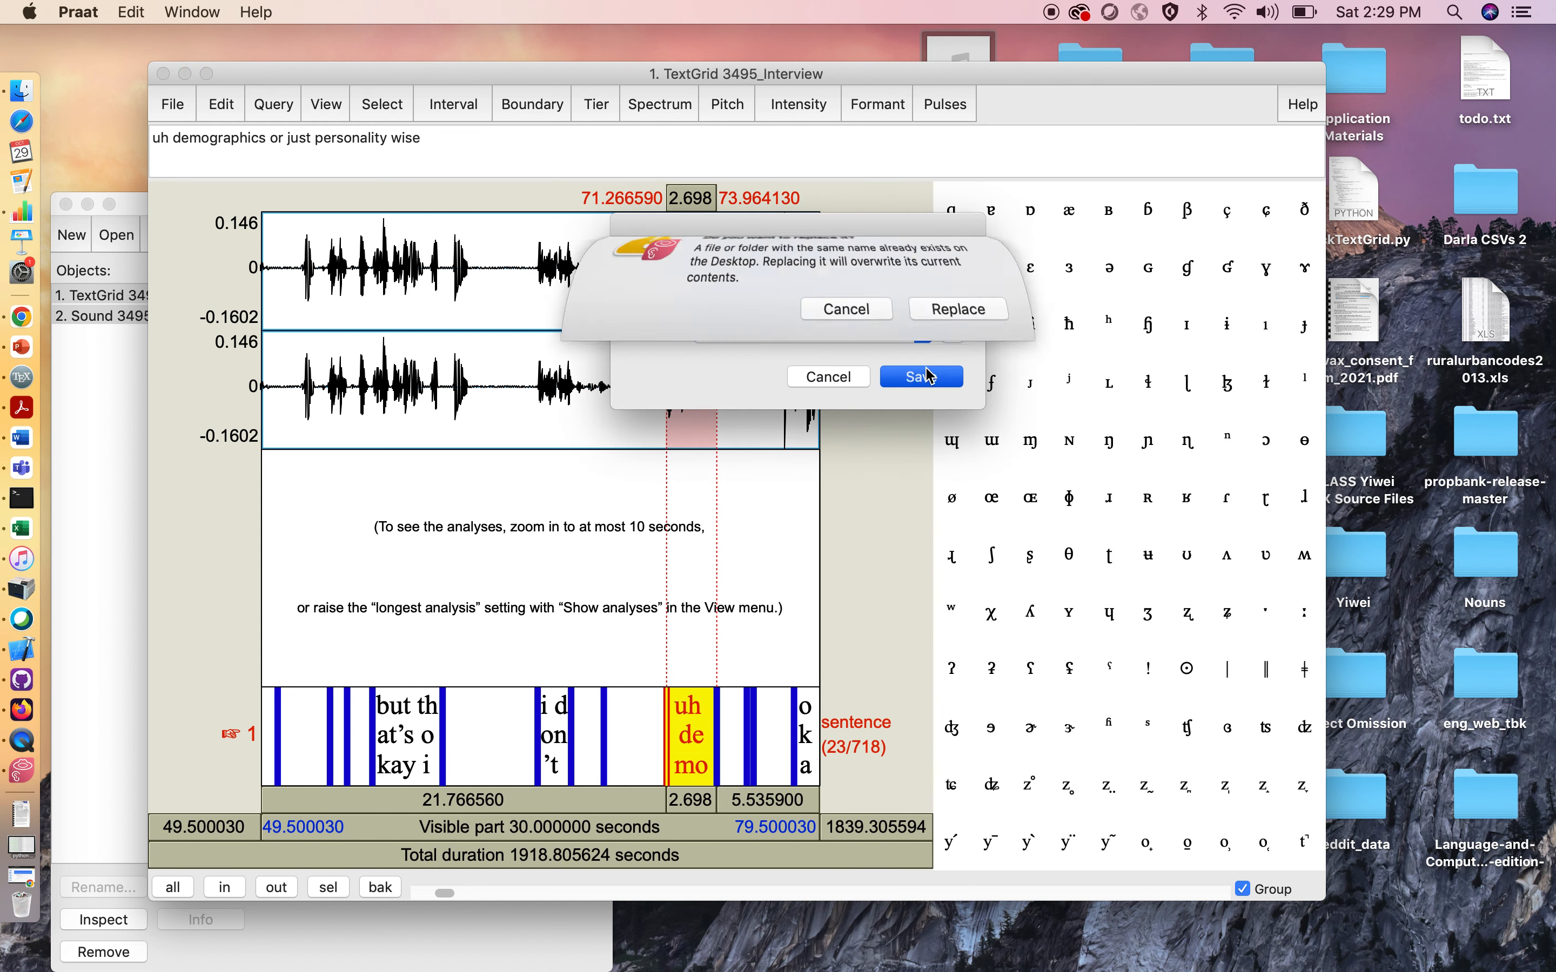
{"action": "key", "text": "Escape"}
{"action": "key", "text": "Escape"}
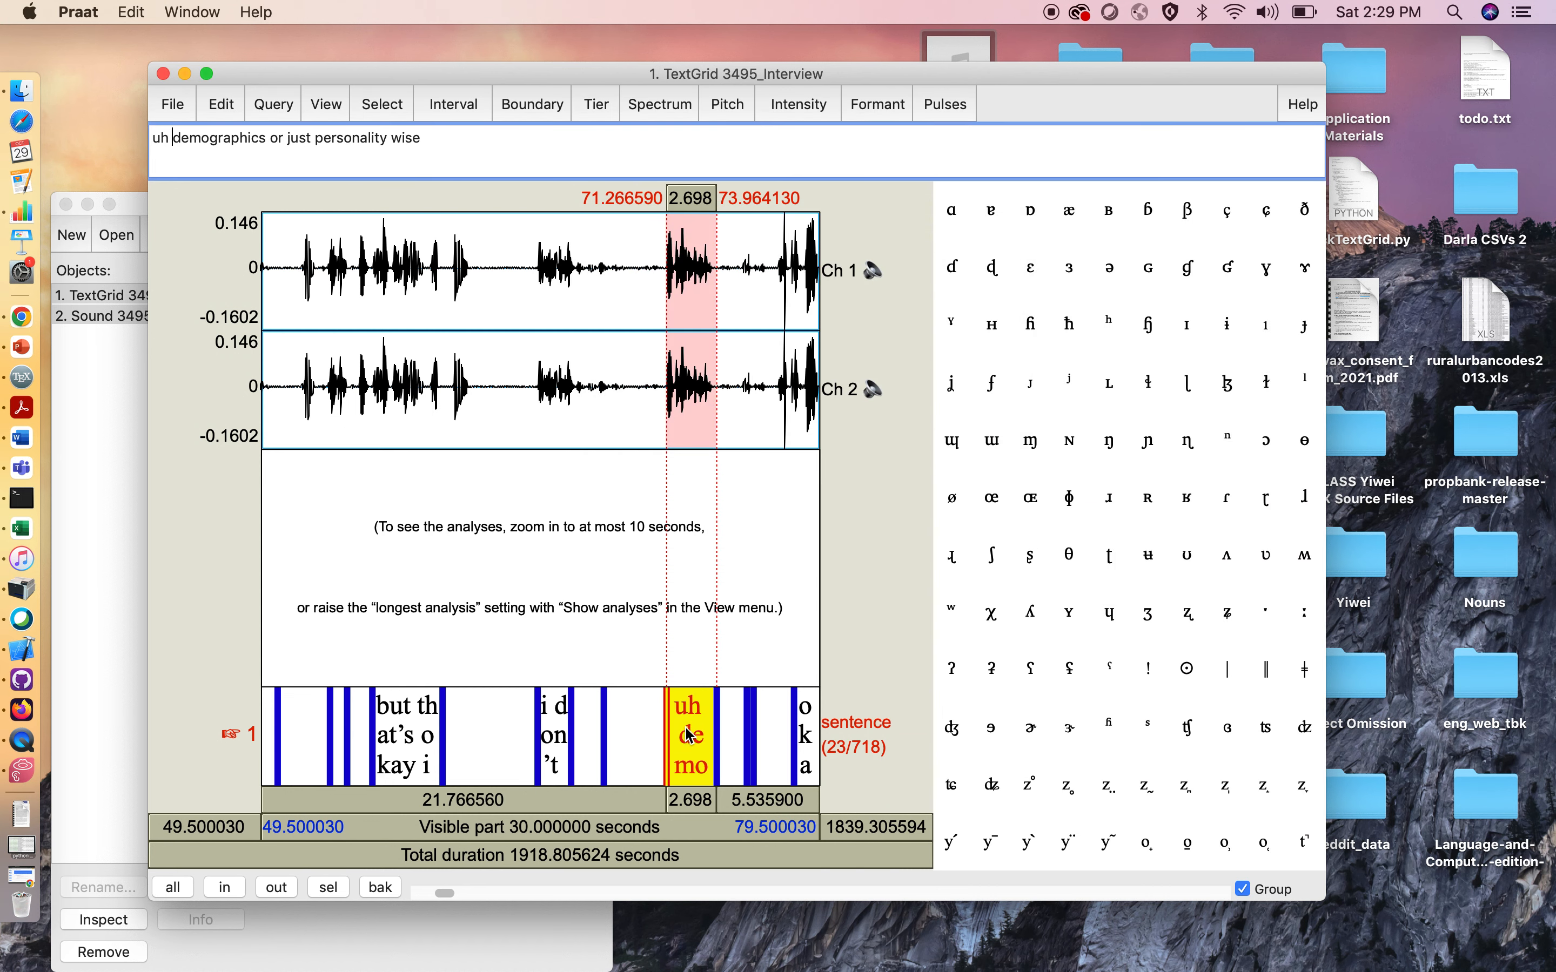
{"action": "left_click", "coordinate": [723, 721]}
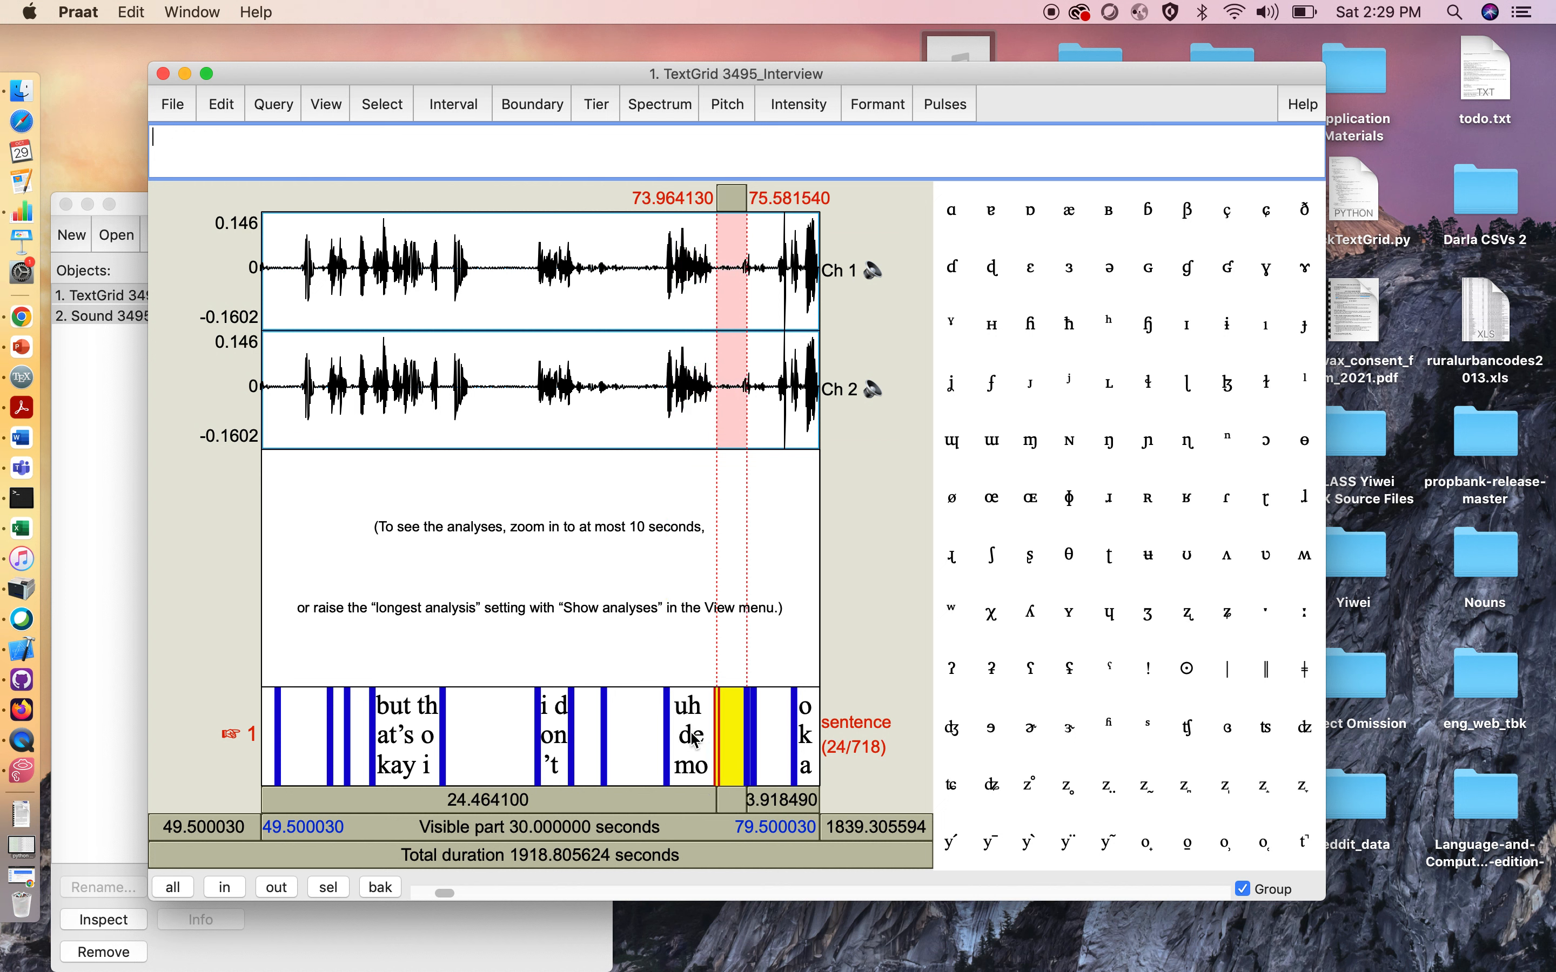
{"action": "left_click", "coordinate": [697, 706]}
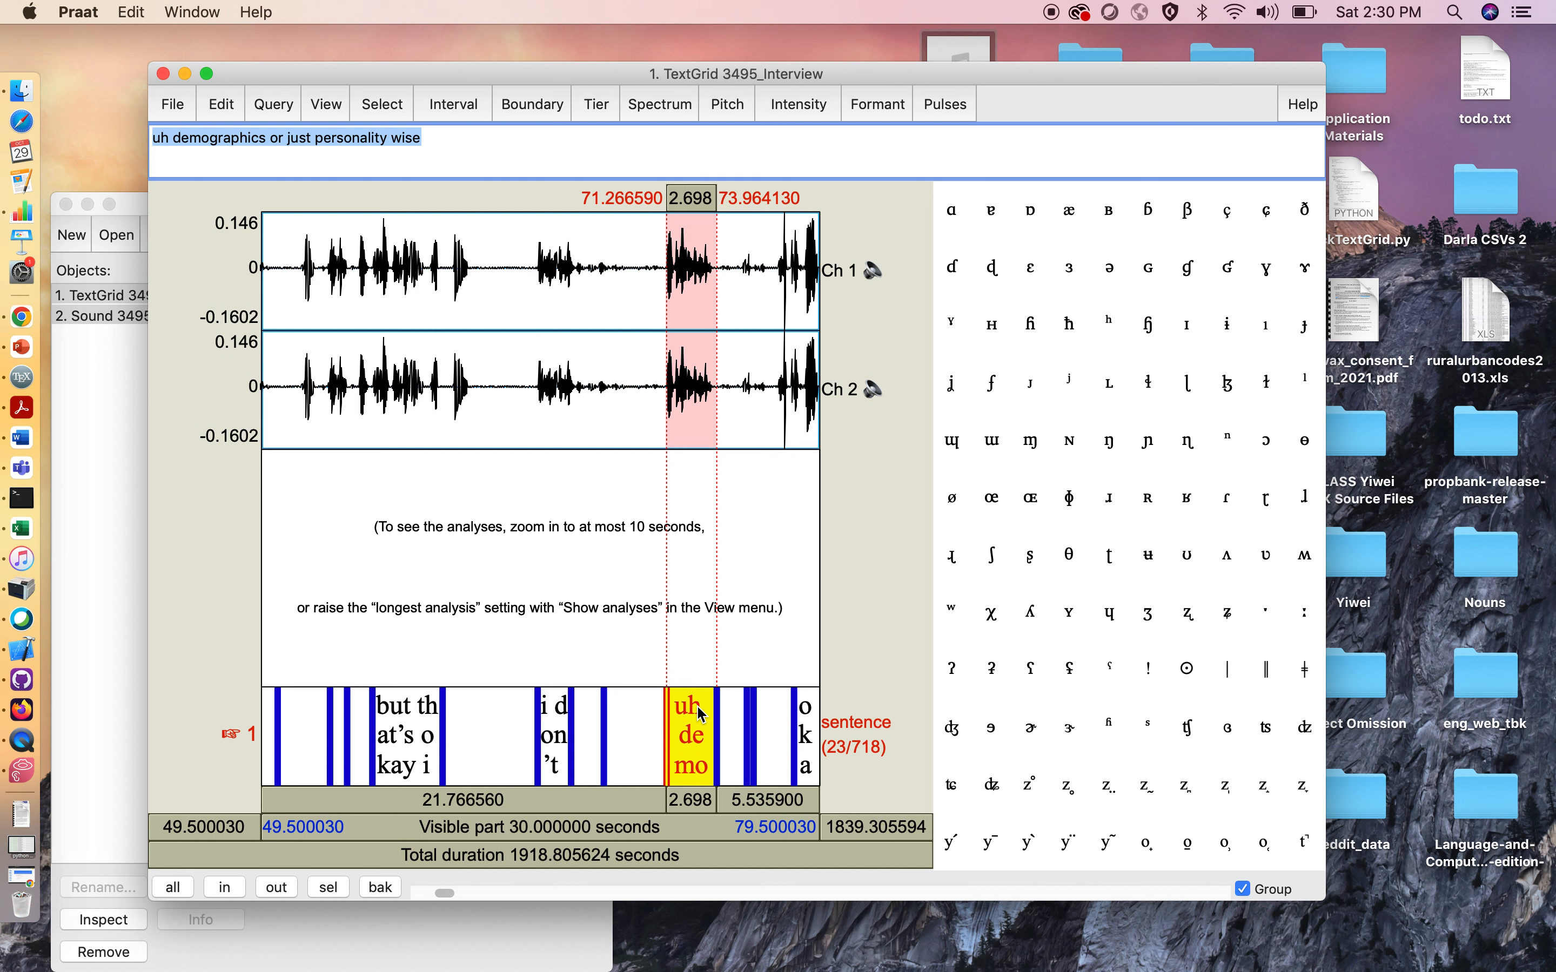
{"action": "left_click", "coordinate": [209, 142]}
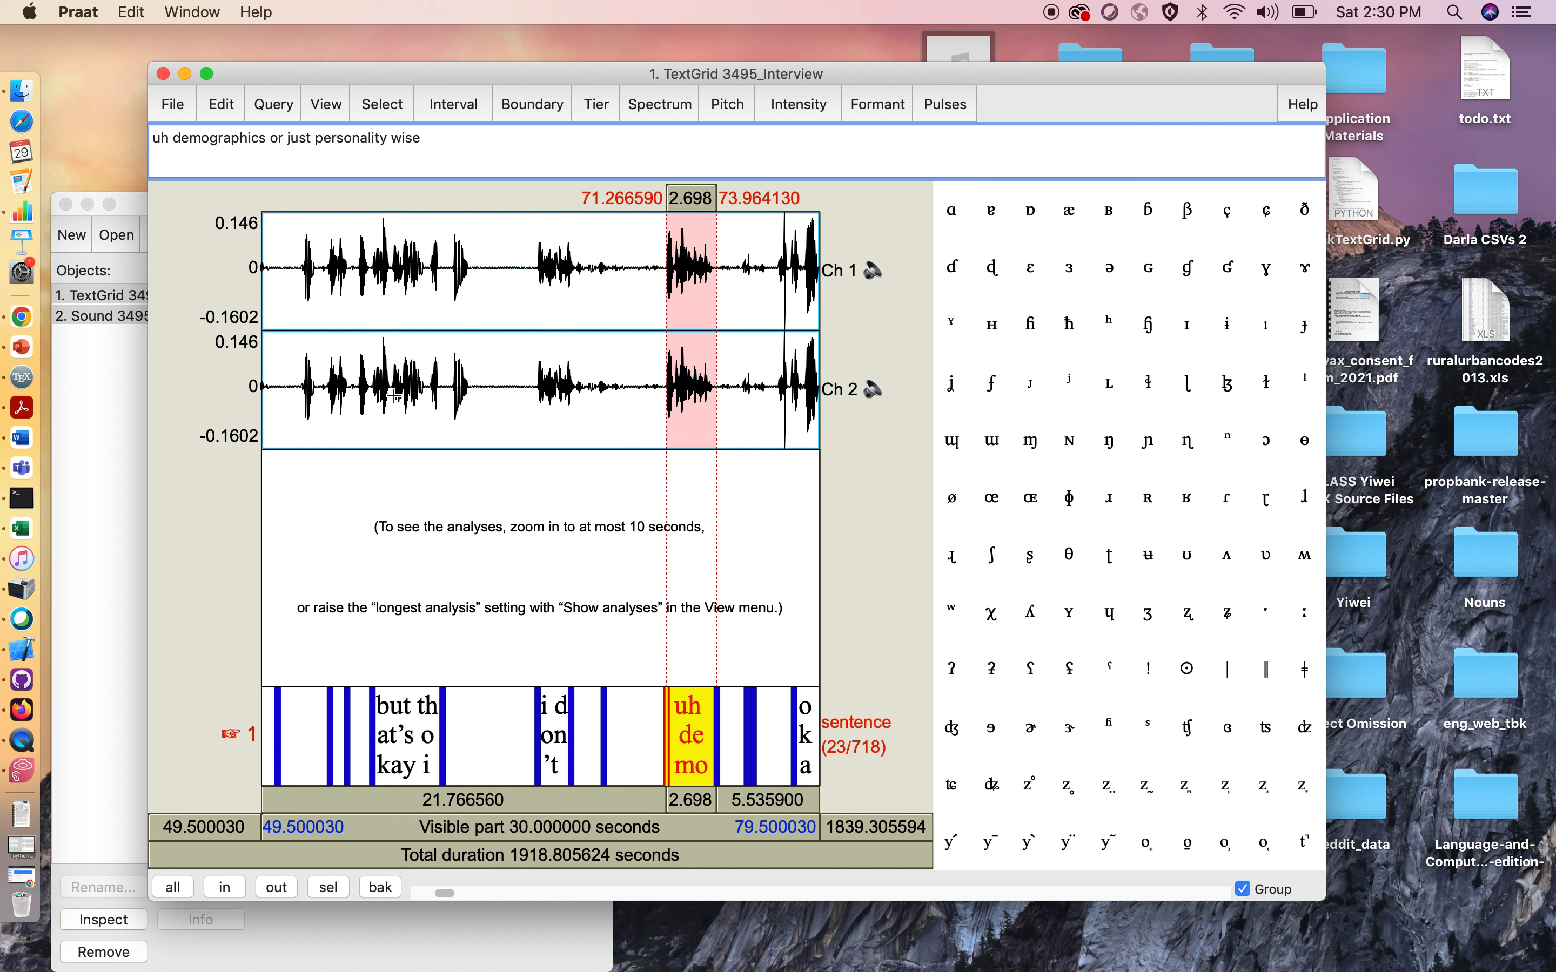
{"action": "left_click", "coordinate": [731, 750]}
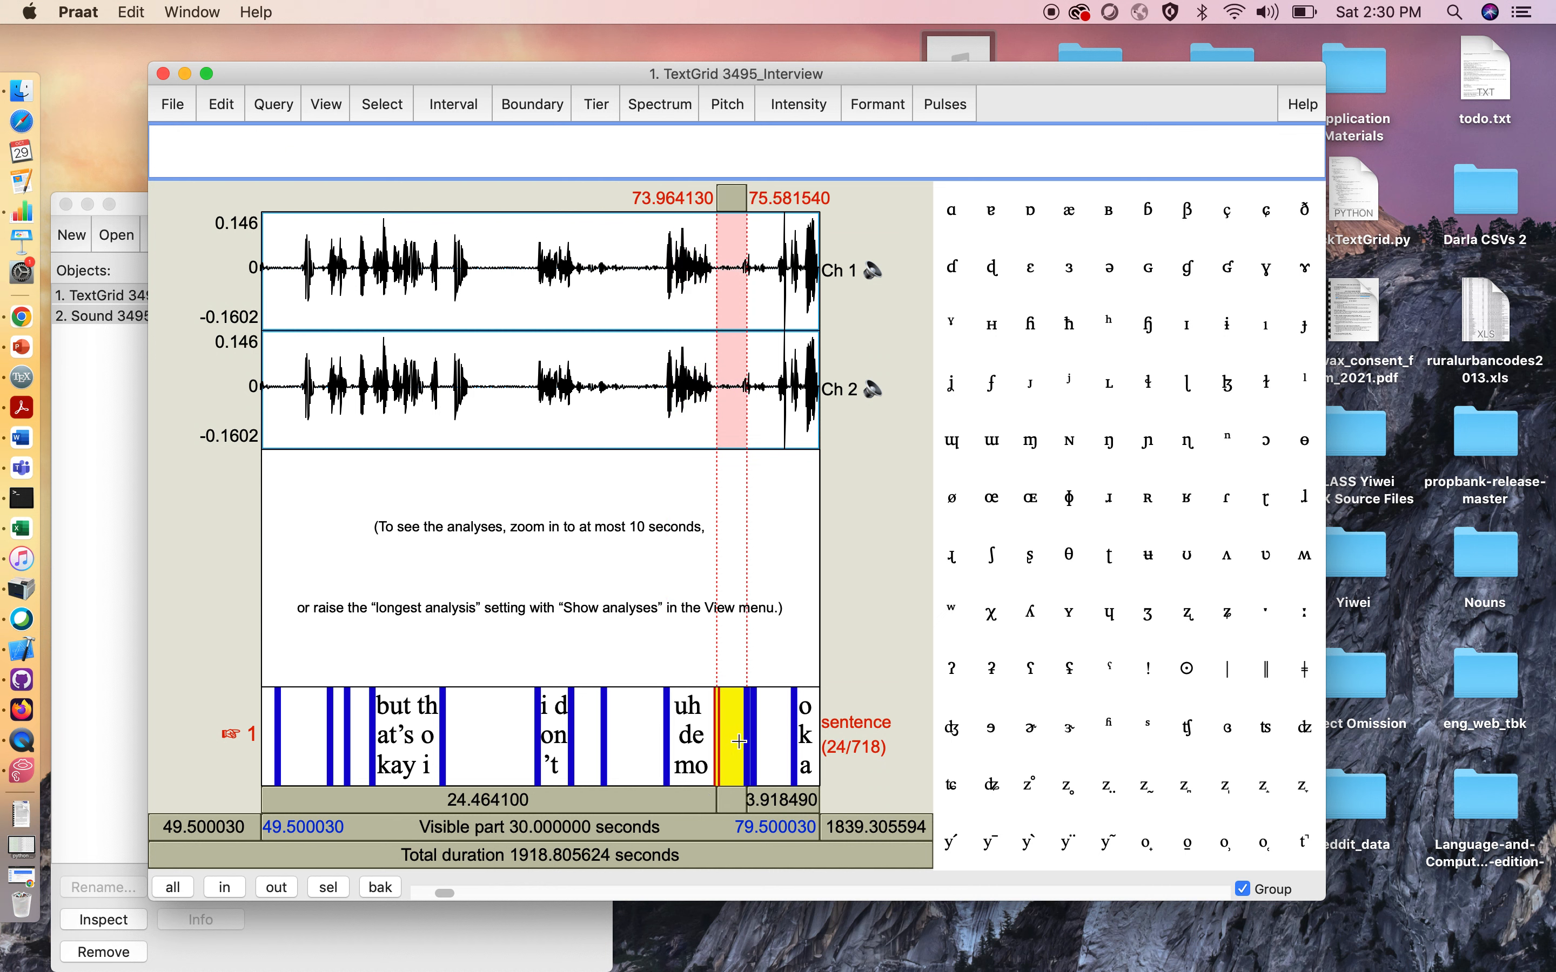
Play the "okay as a people there was" interval, adding "uh" after "okay" and "um" after "people" in its text
{"action": "scroll", "coordinate": [707, 738], "scroll_direction": "right", "scroll_amount": 5}
{"action": "left_click", "coordinate": [605, 736]}
{"action": "left_click", "coordinate": [657, 740]}
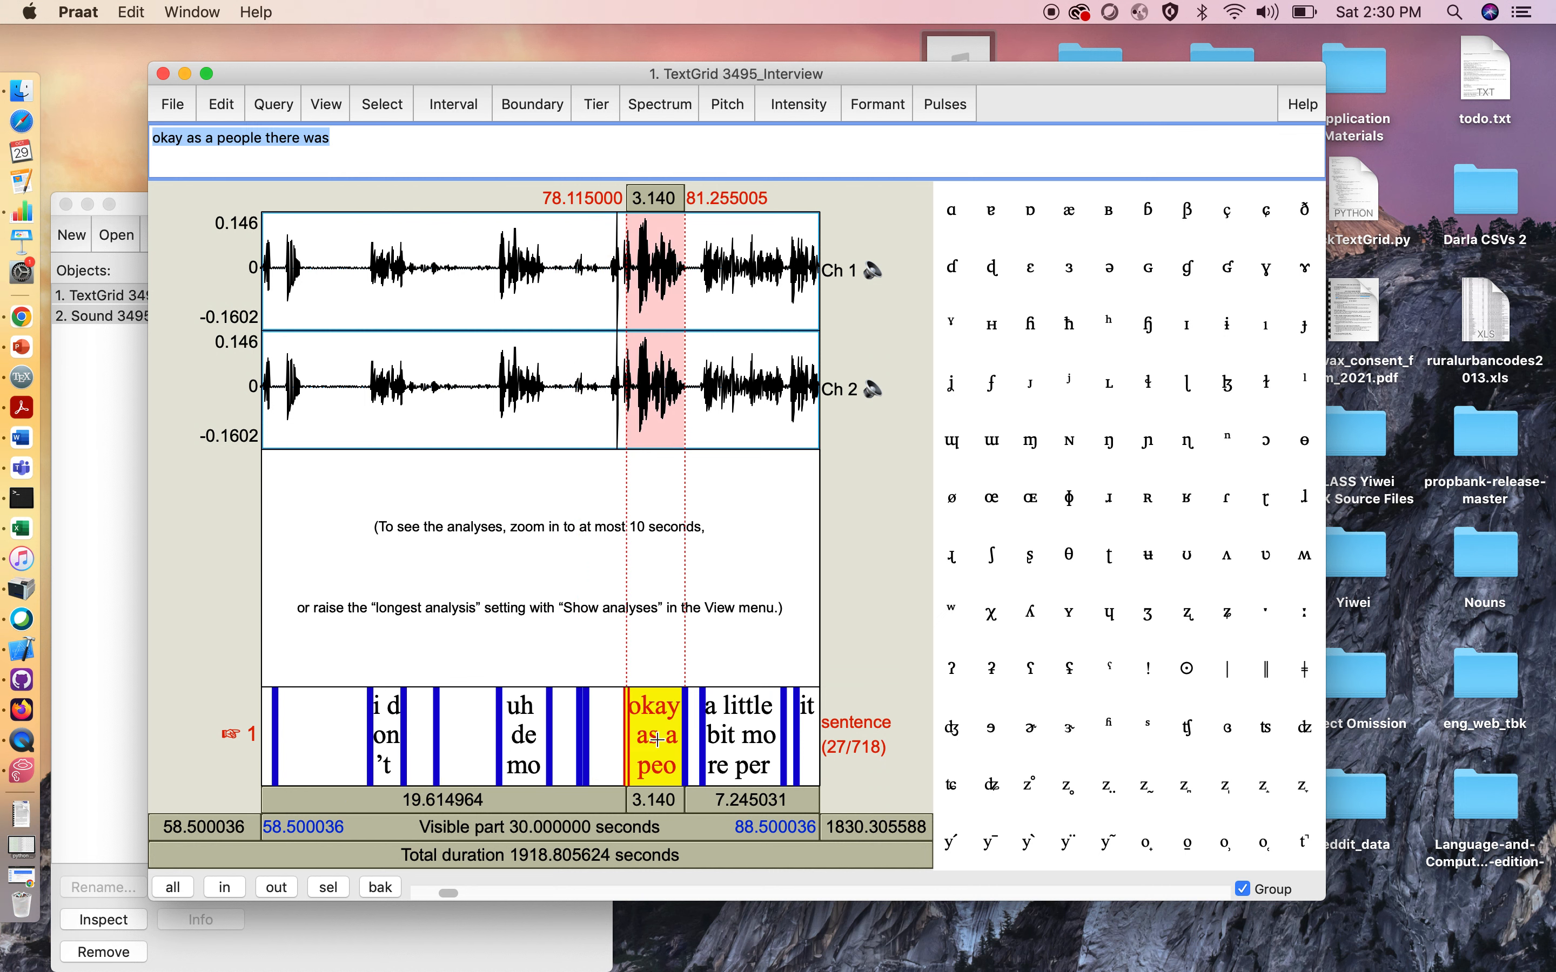
{"action": "left_click", "coordinate": [656, 801]}
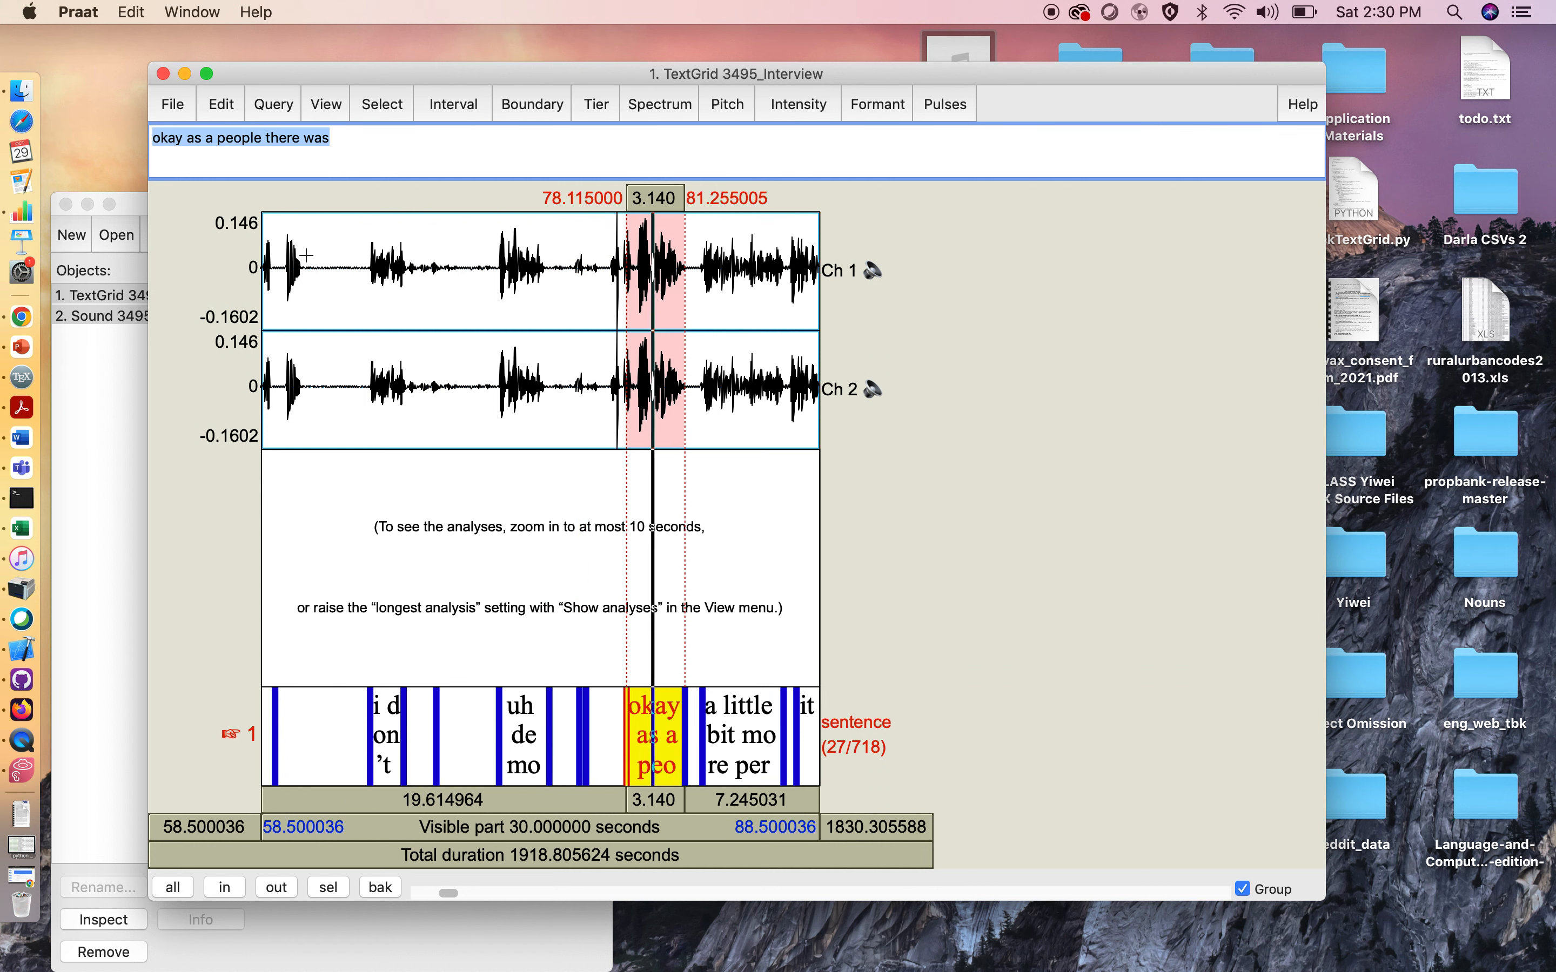
{"action": "left_click", "coordinate": [206, 138]}
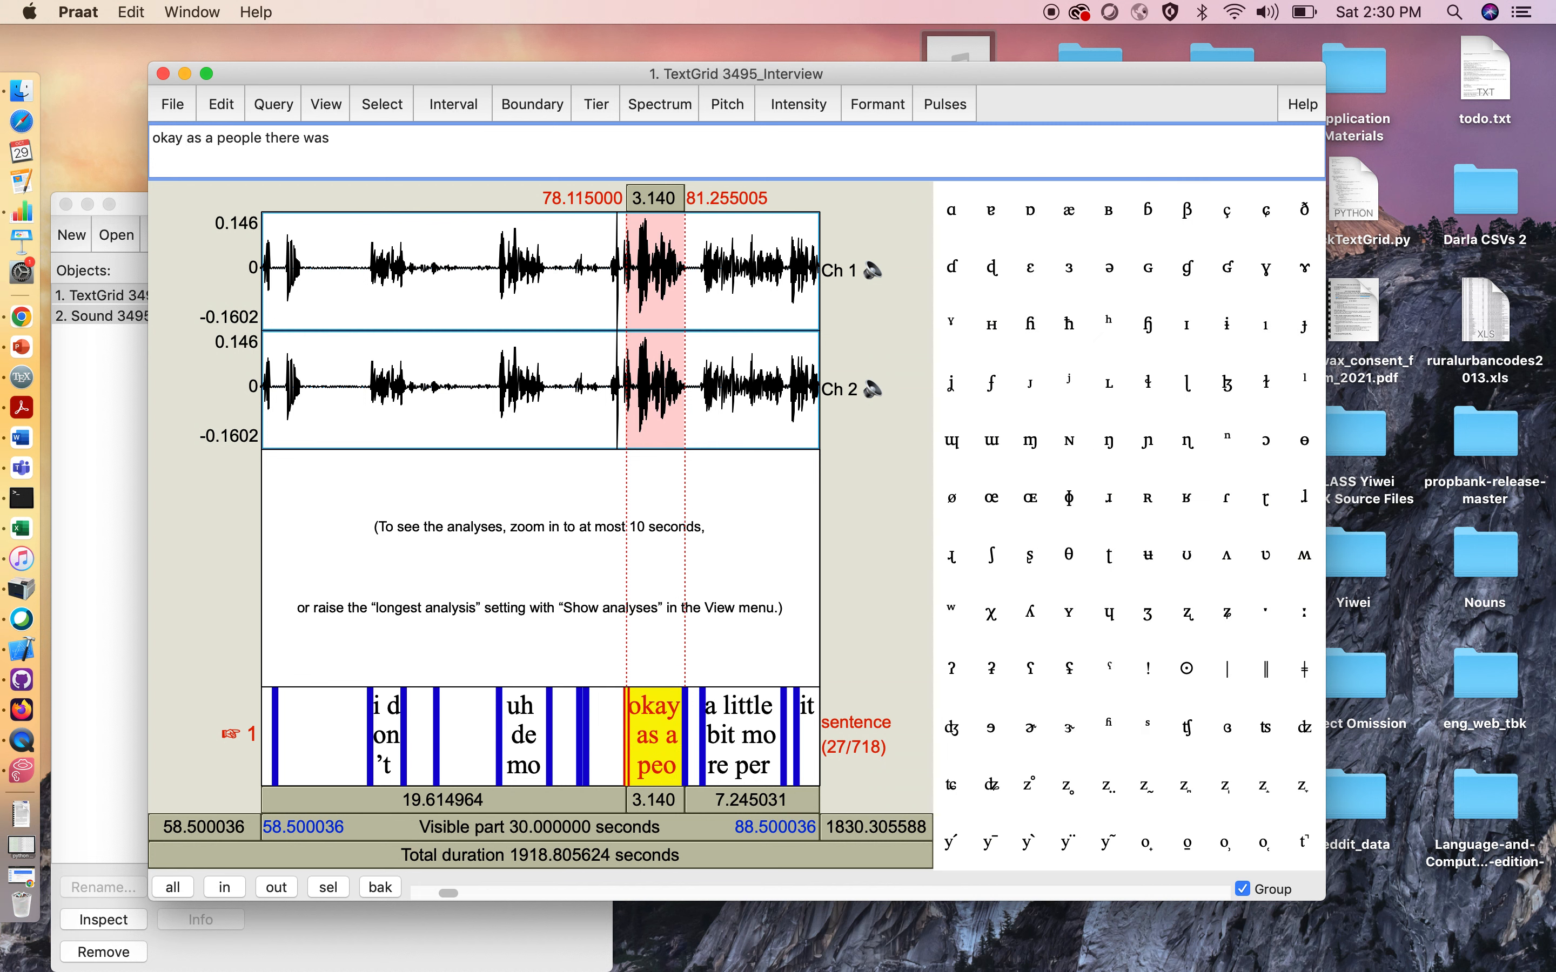
{"action": "type", "text": "uh"}
{"action": "left_click", "coordinate": [667, 803]}
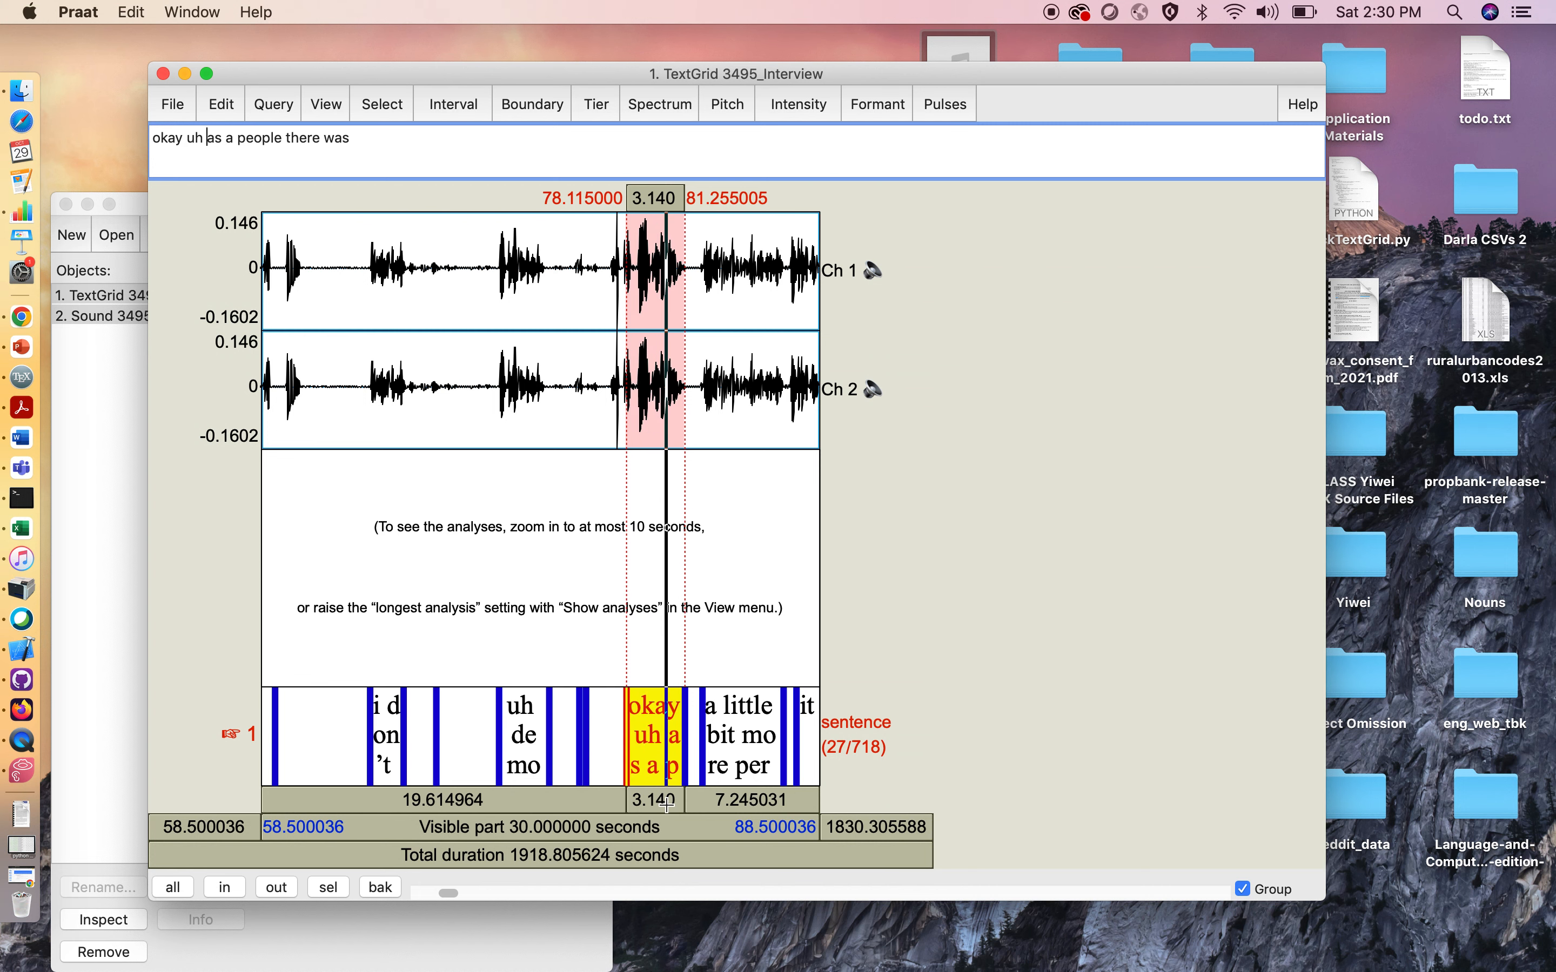
{"action": "left_click", "coordinate": [304, 138]}
{"action": "type", "text": "um"}
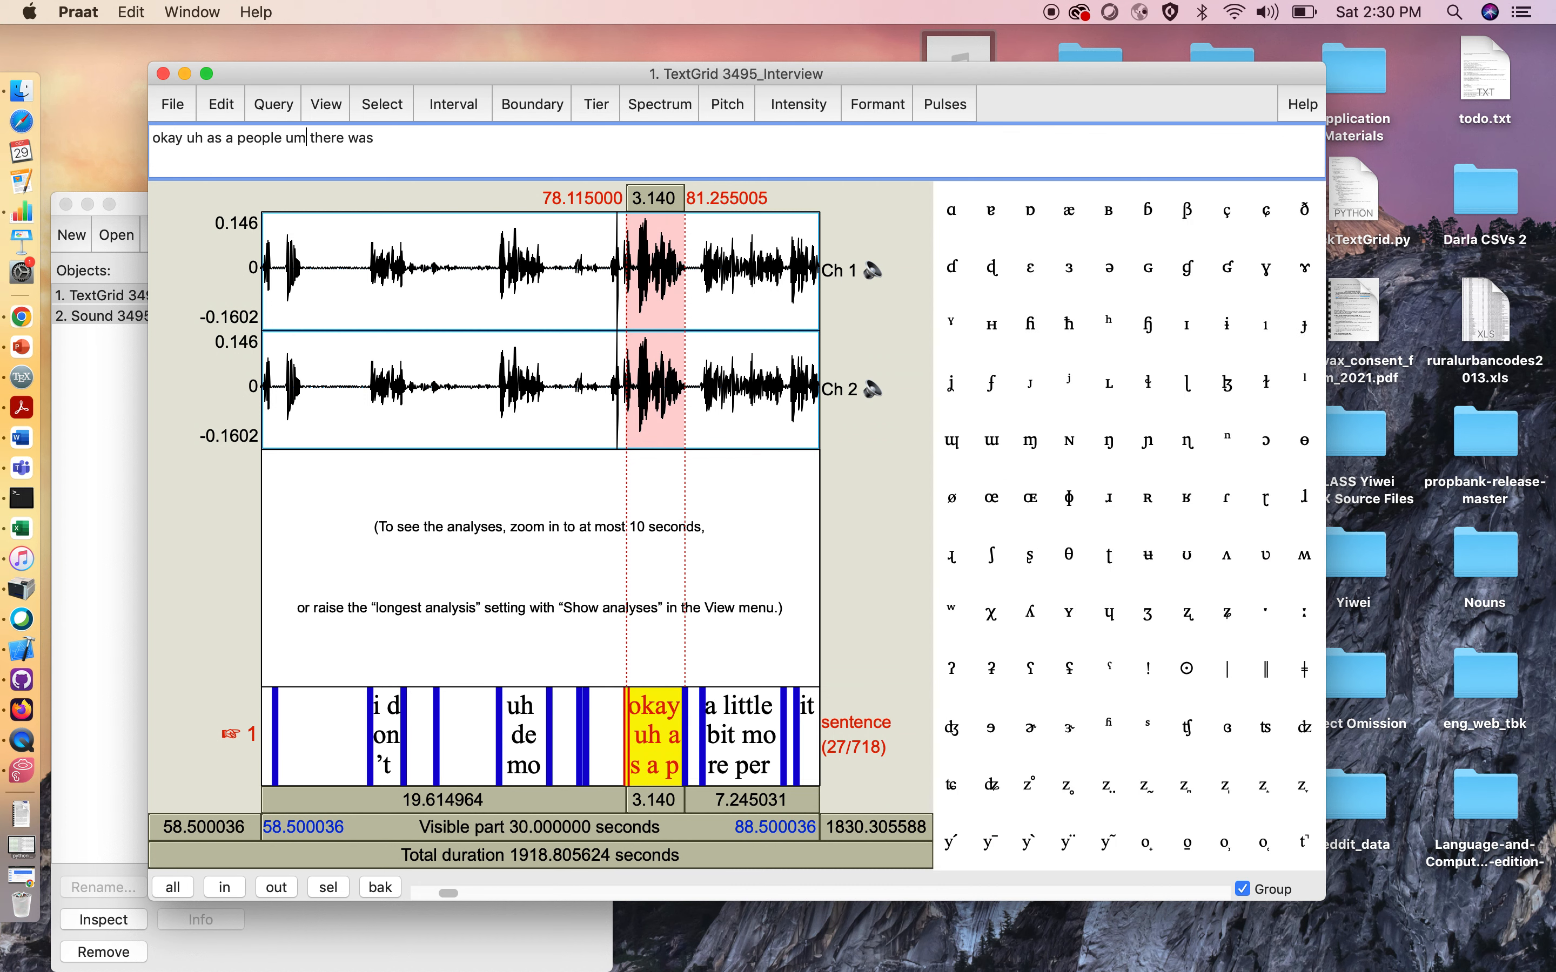
Save the corrected annotations as 3495_Interview.TextGrid on the Desktop, overwriting the existing file
{"action": "key", "text": "super+s"}
{"action": "left_click", "coordinate": [927, 376]}
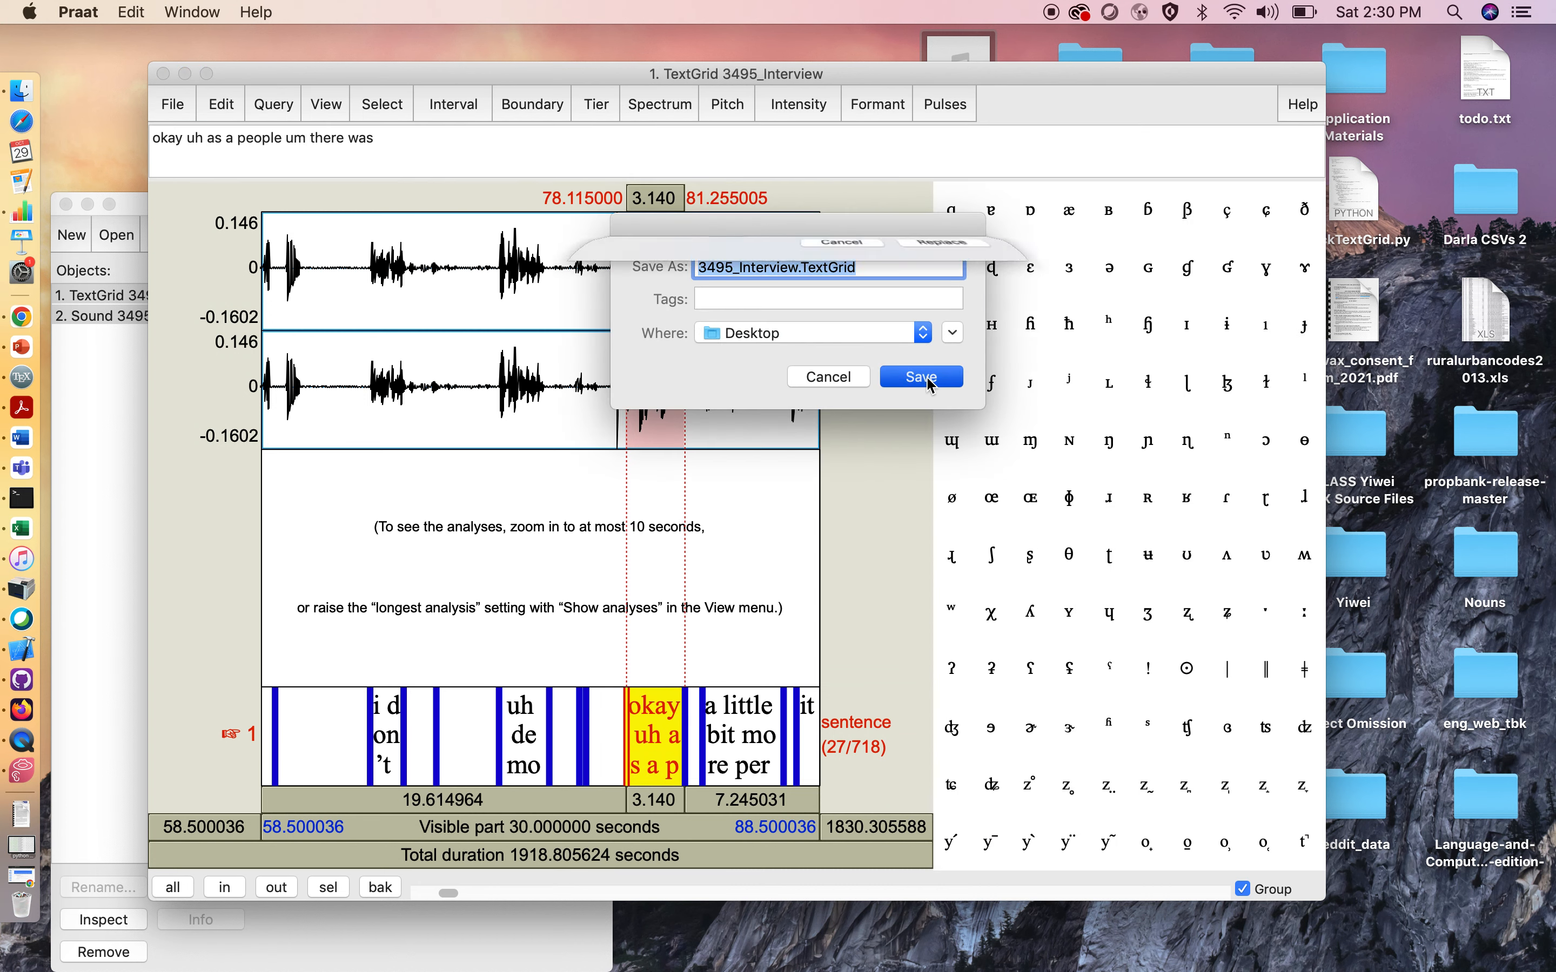
{"action": "left_click", "coordinate": [954, 368]}
Play the "a little bit more uppity" interval, add "uh" after "at times", replace "count" with "kind of", and play it back
{"action": "left_click", "coordinate": [729, 811]}
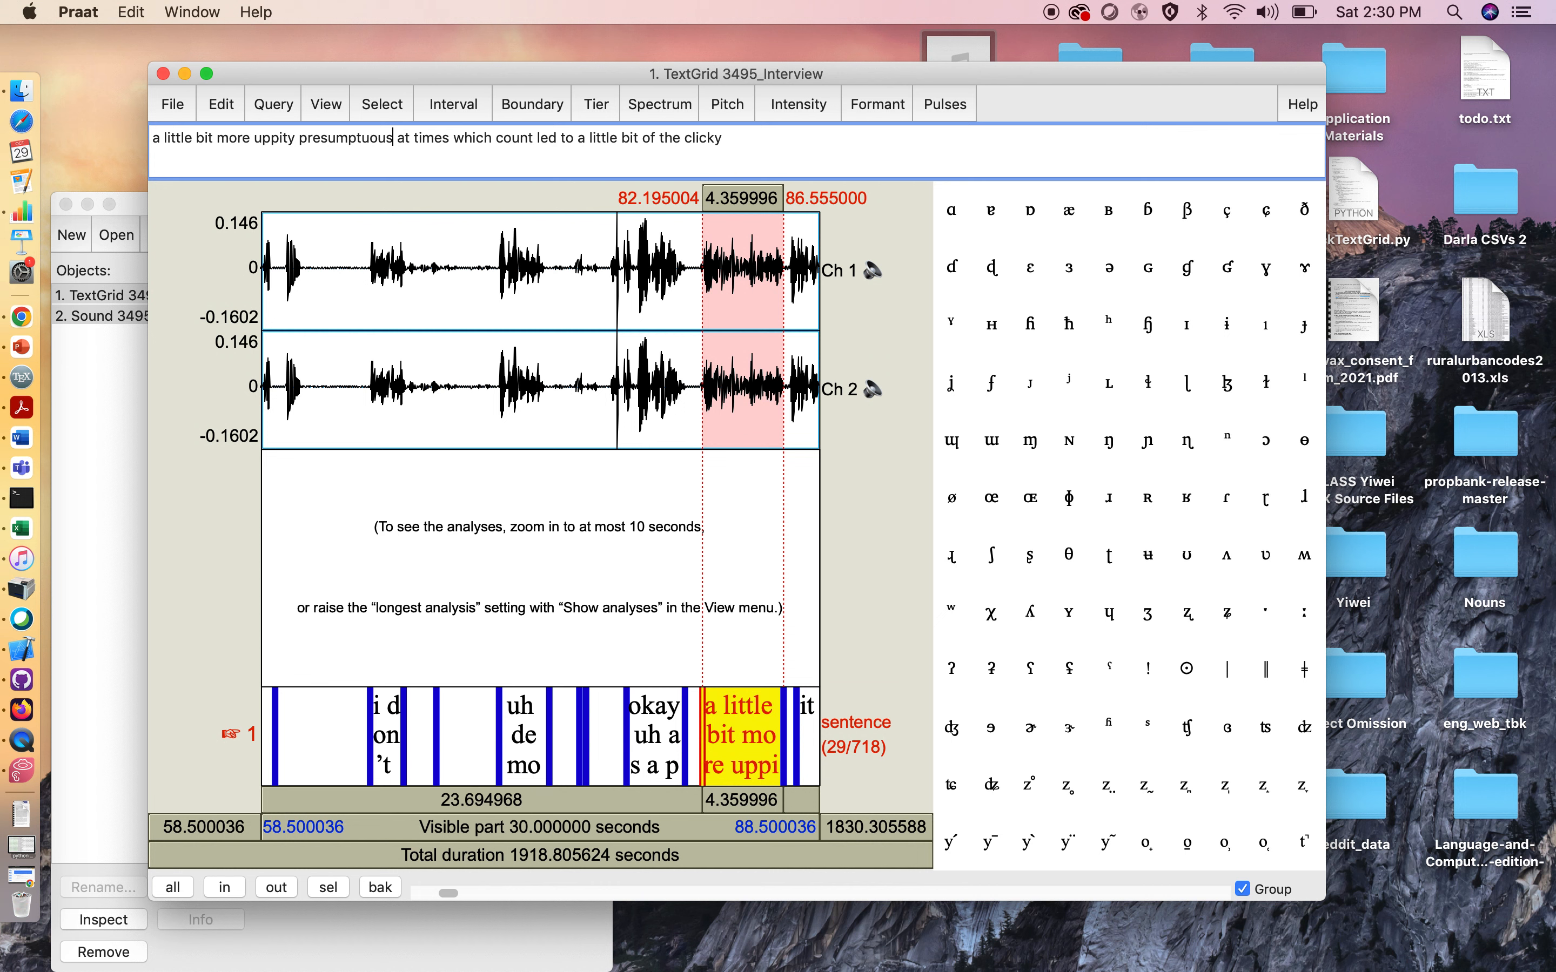
{"action": "left_click", "coordinate": [729, 799]}
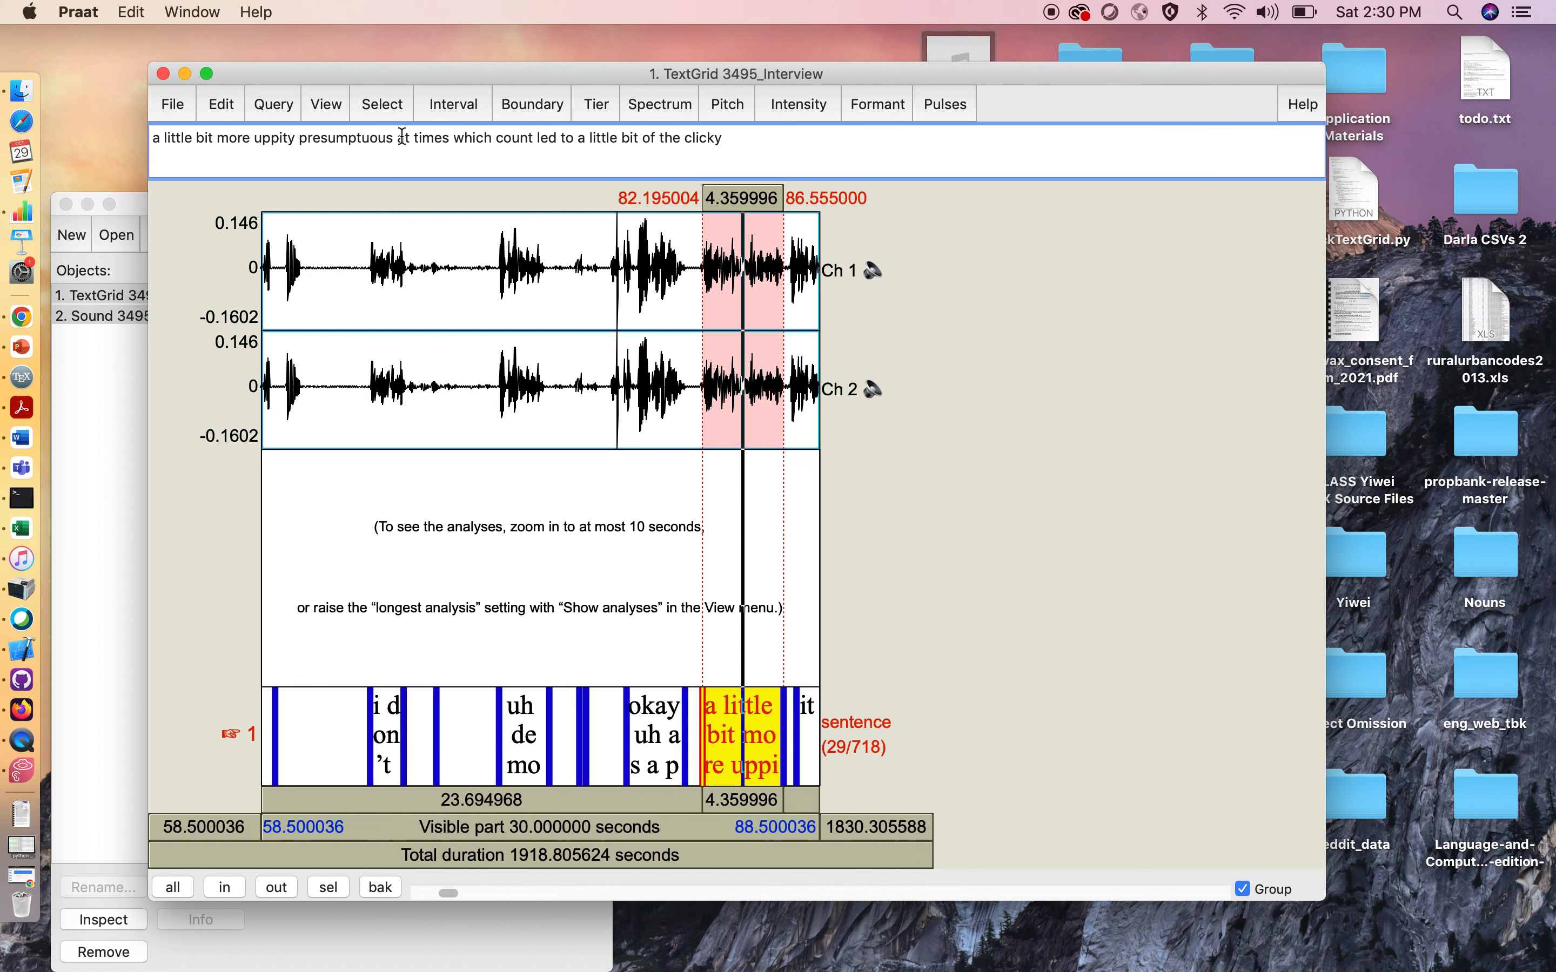
{"action": "left_click", "coordinate": [456, 138]}
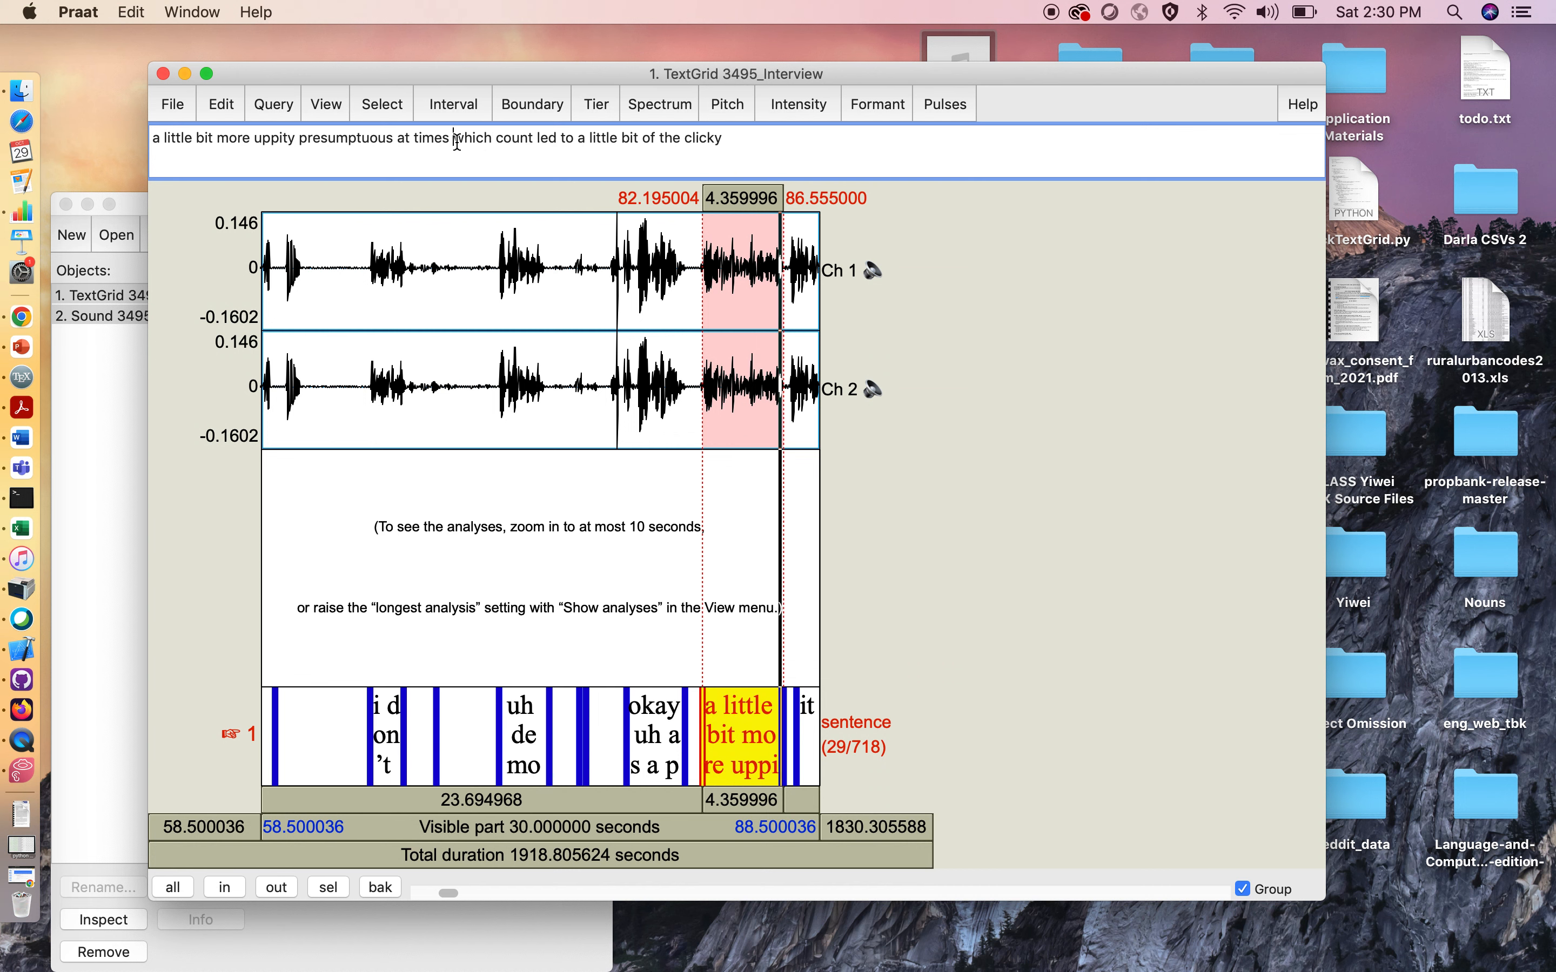
{"action": "type", "text": "uh"}
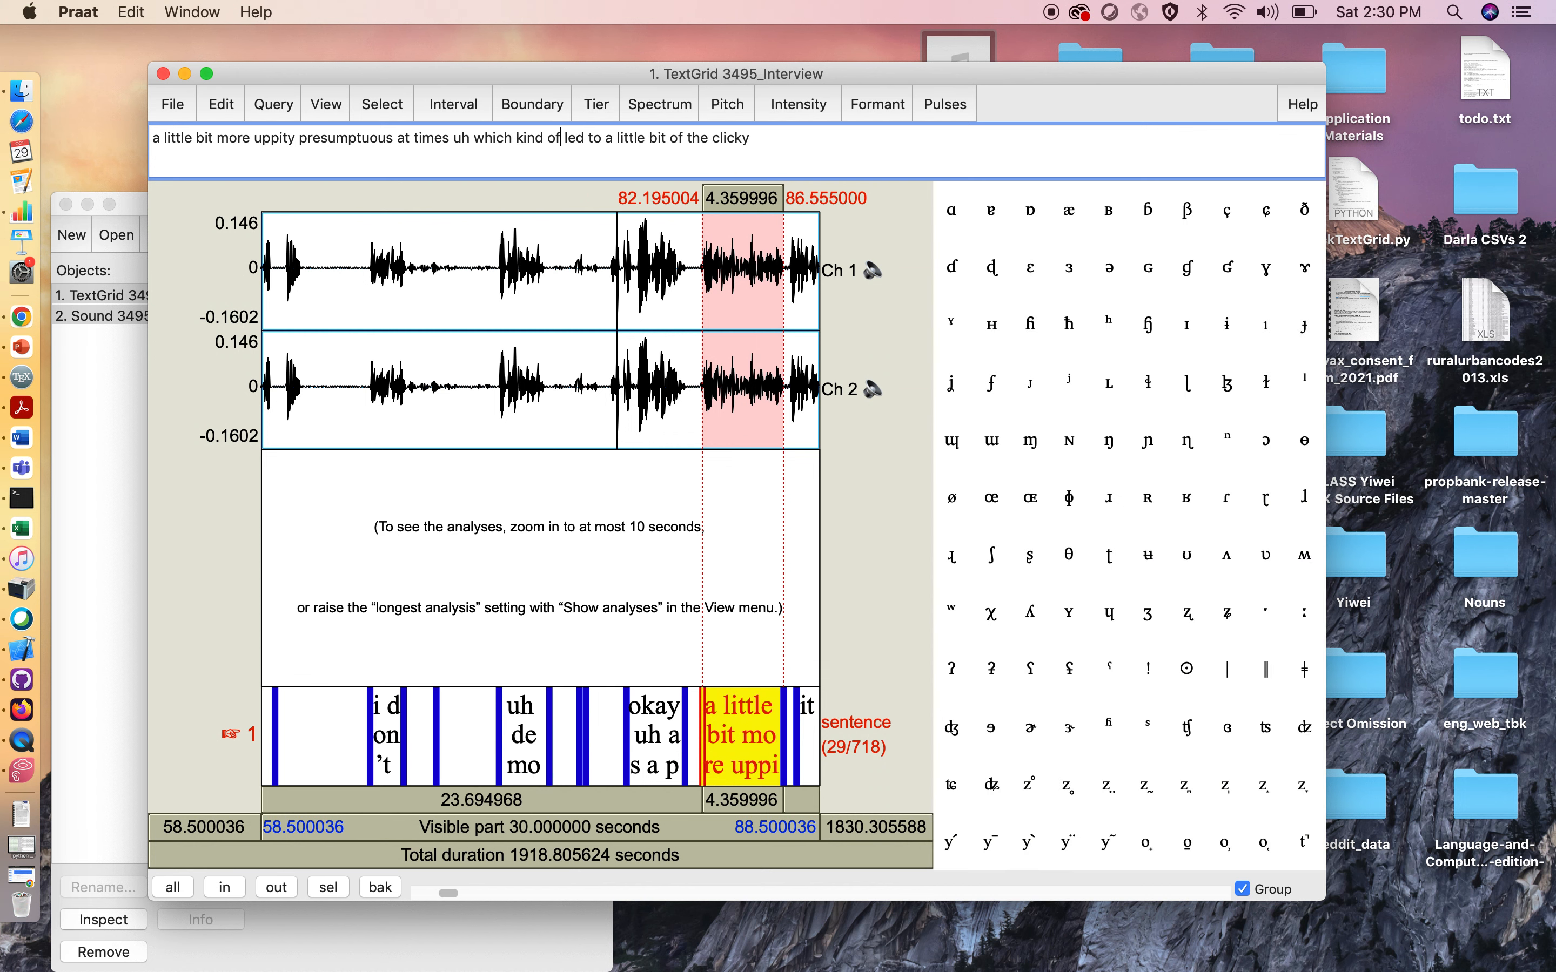
{"action": "left_click", "coordinate": [736, 812]}
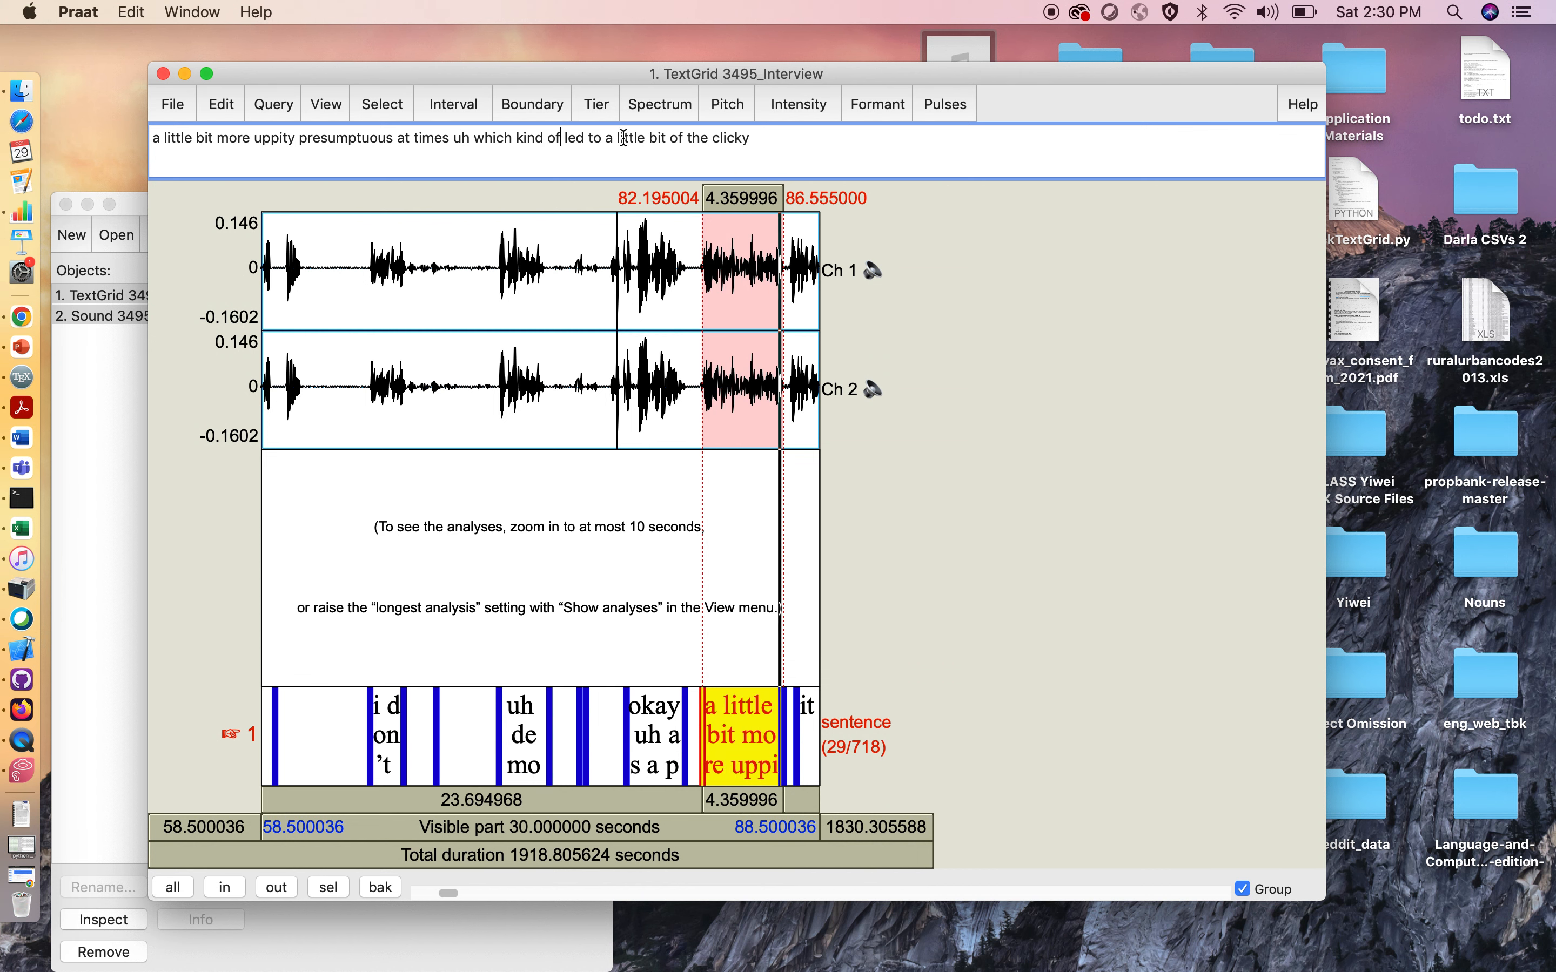
Play the "it was a charter public school" interval to check its transcription
{"action": "scroll", "coordinate": [655, 472], "scroll_direction": "right", "scroll_amount": 3}
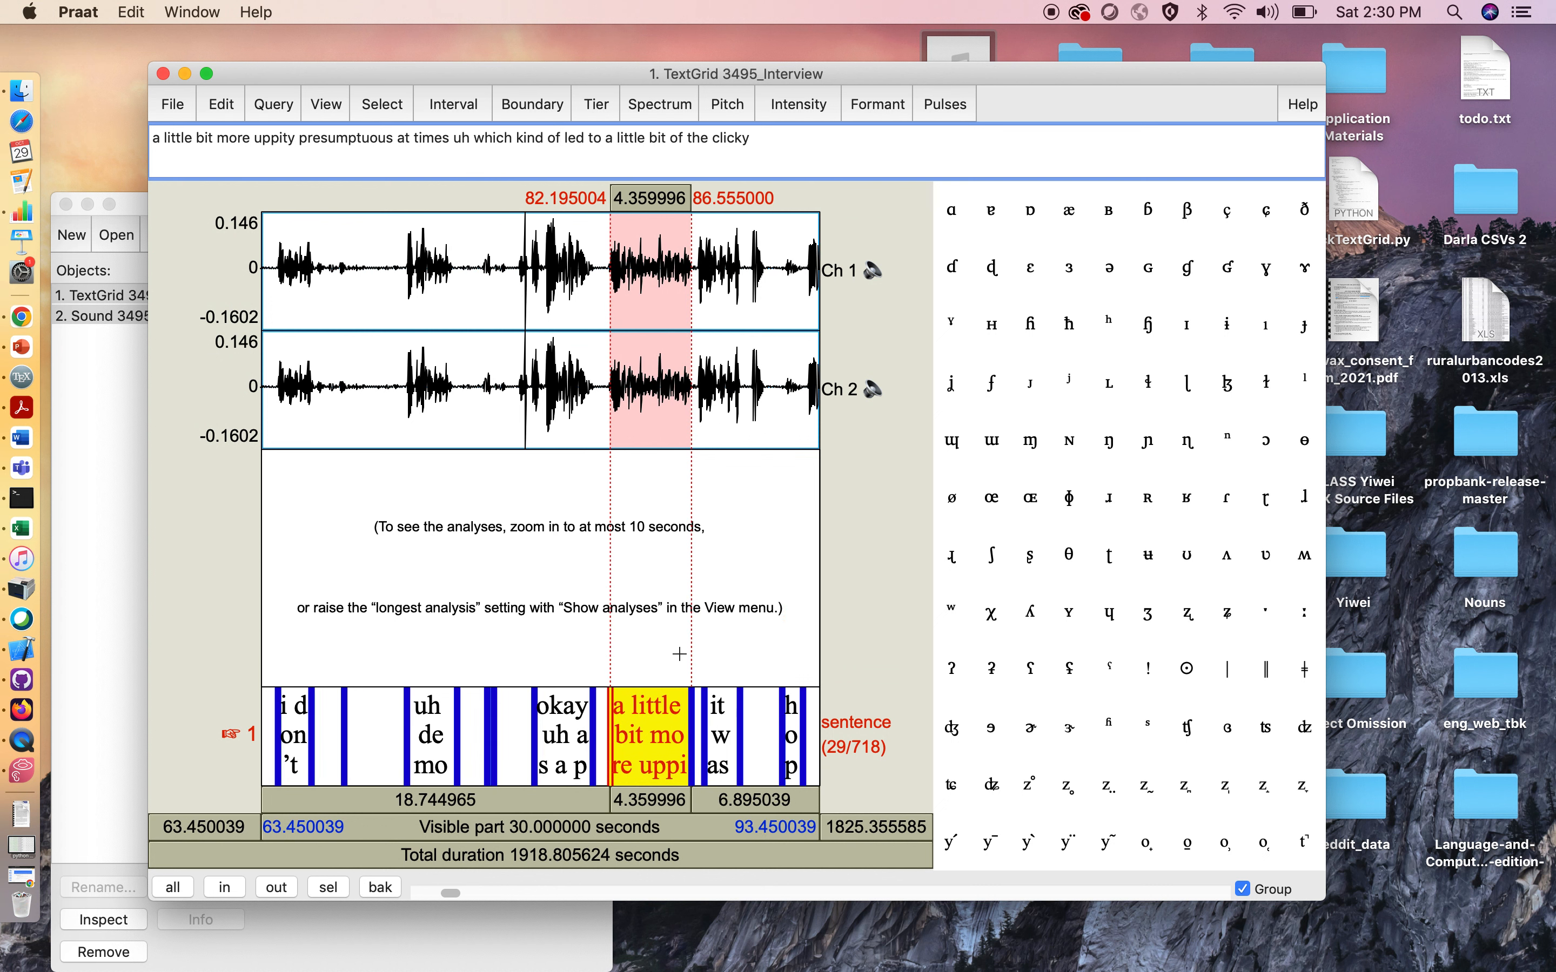
{"action": "left_click", "coordinate": [714, 720]}
{"action": "key", "text": "Tab"}
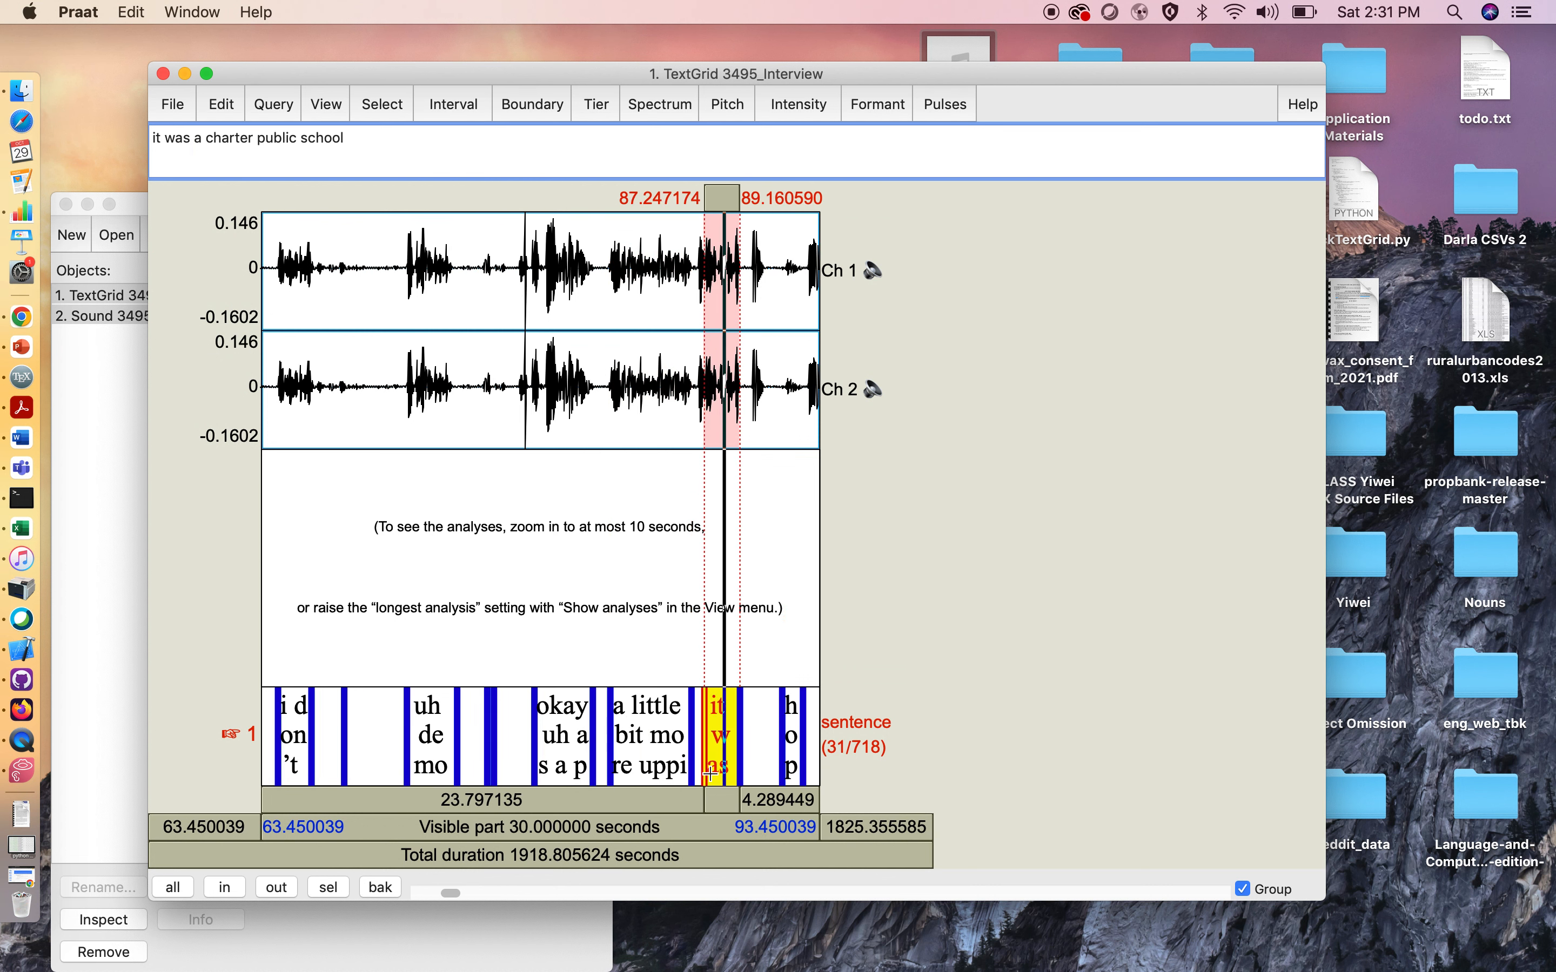
Play the "hopefully that command here" interval and clear its text
{"action": "scroll", "coordinate": [669, 694], "scroll_direction": "right", "scroll_amount": 2}
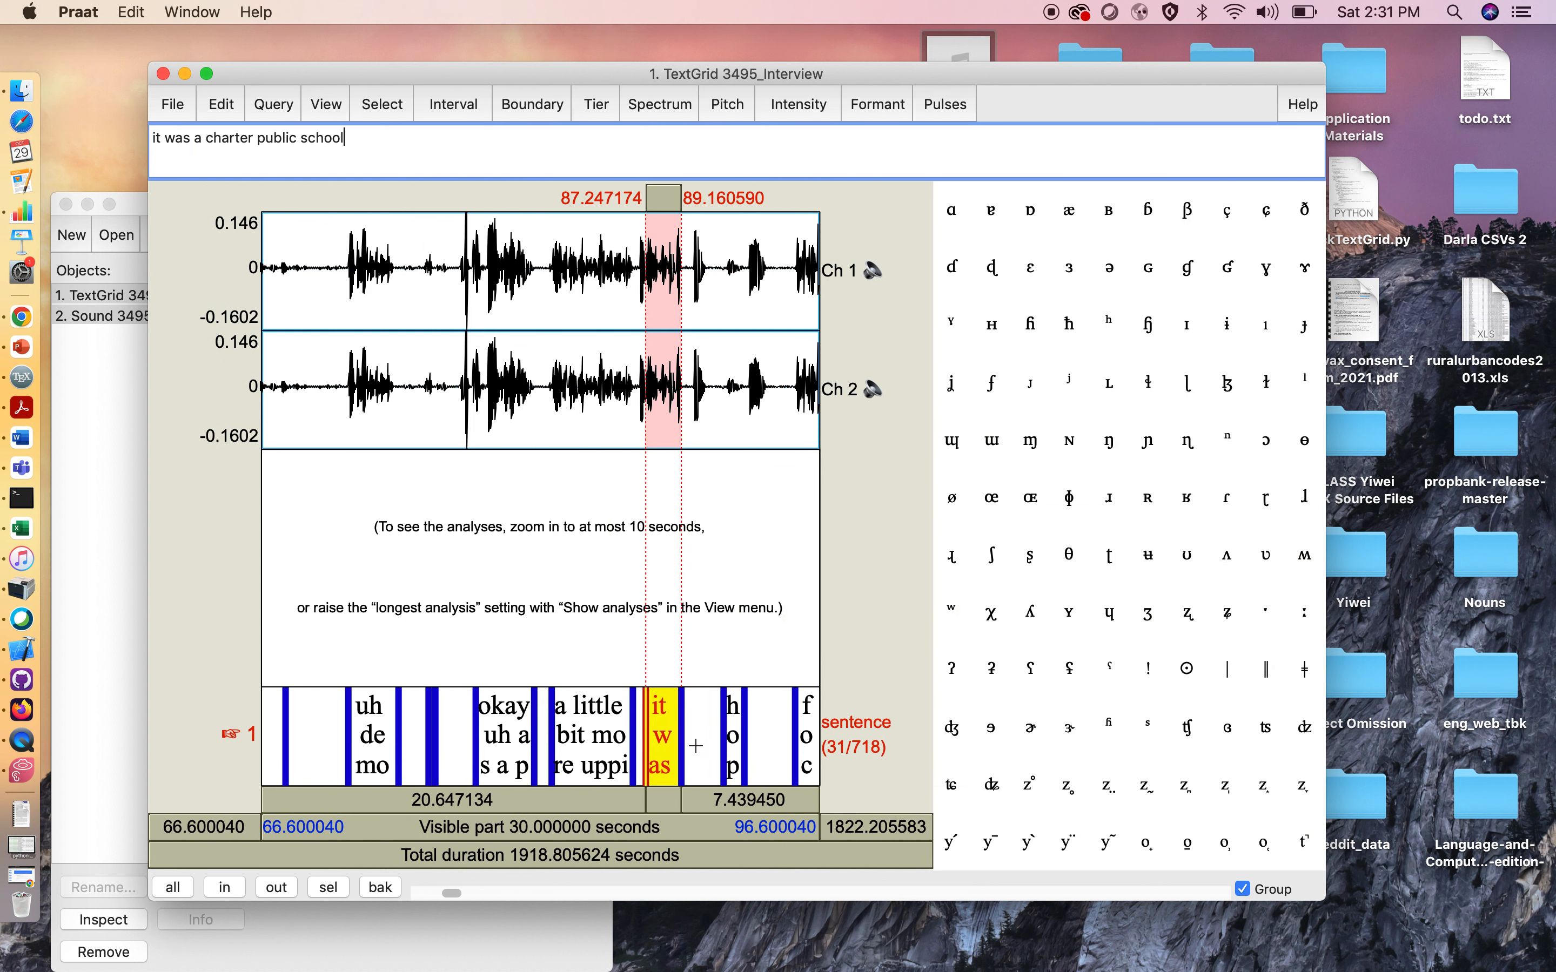
{"action": "left_click", "coordinate": [696, 745]}
{"action": "scroll", "coordinate": [675, 740], "scroll_direction": "right", "scroll_amount": 2}
{"action": "left_click", "coordinate": [681, 759]}
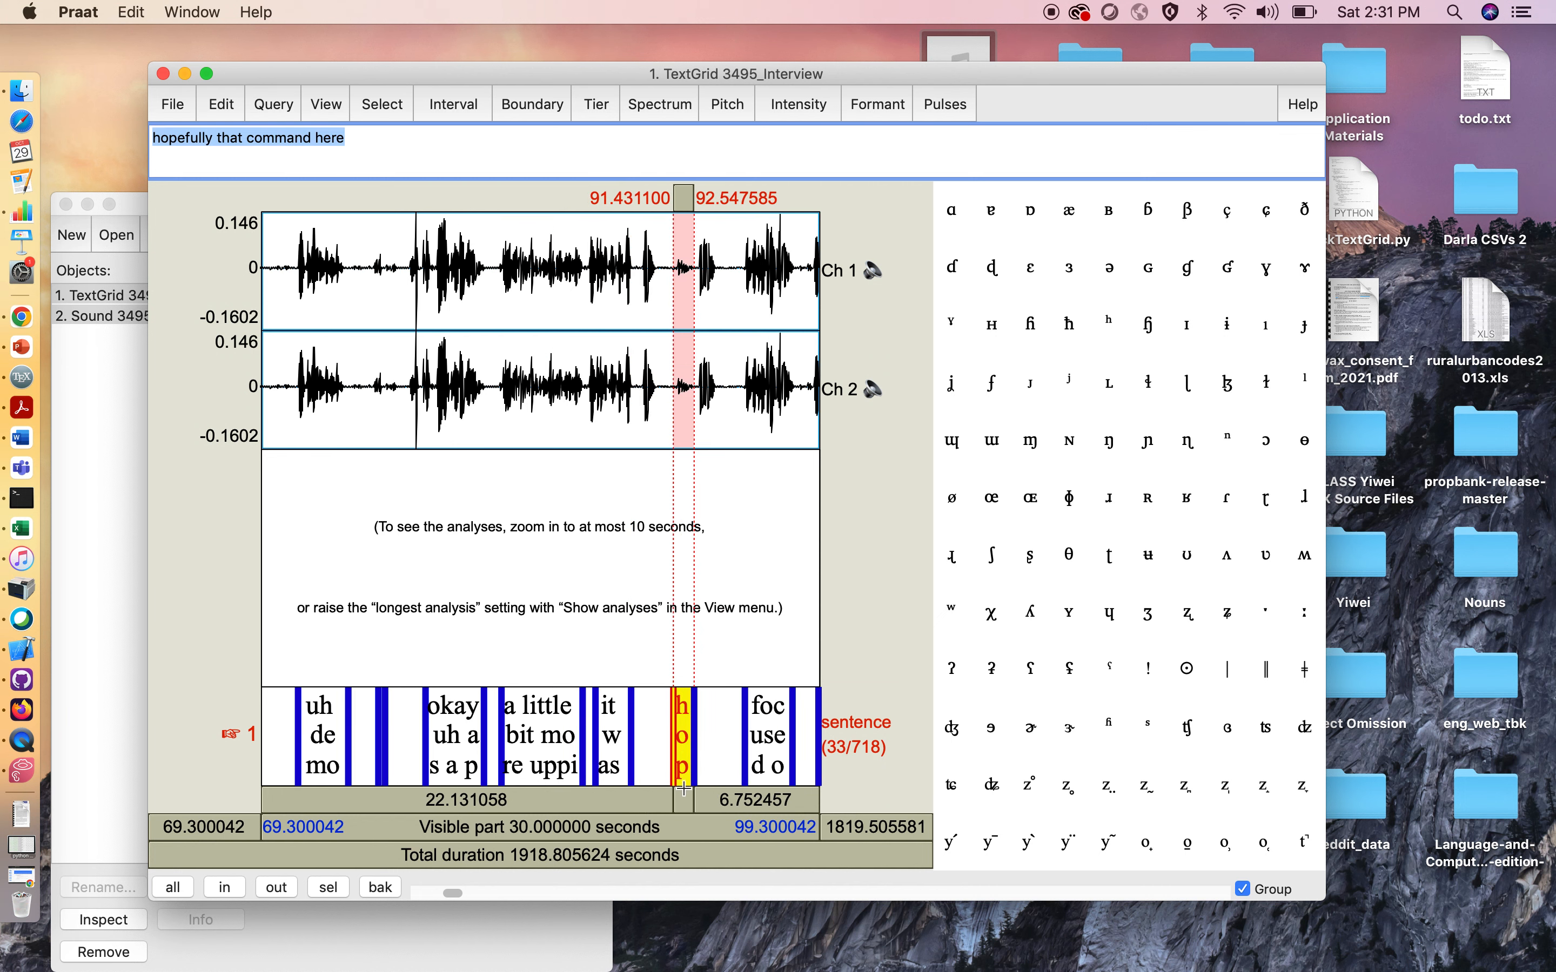
{"action": "key", "text": "Tab"}
{"action": "left_click", "coordinate": [684, 793]}
{"action": "left_click", "coordinate": [686, 802]}
Play the "focused on particularly football and academics" interval, move its end boundary to about 98.08 s, and play it back
{"action": "left_click", "coordinate": [718, 716]}
{"action": "left_click", "coordinate": [759, 732]}
{"action": "scroll", "coordinate": [758, 733], "scroll_direction": "right", "scroll_amount": 3}
{"action": "left_click", "coordinate": [687, 805]}
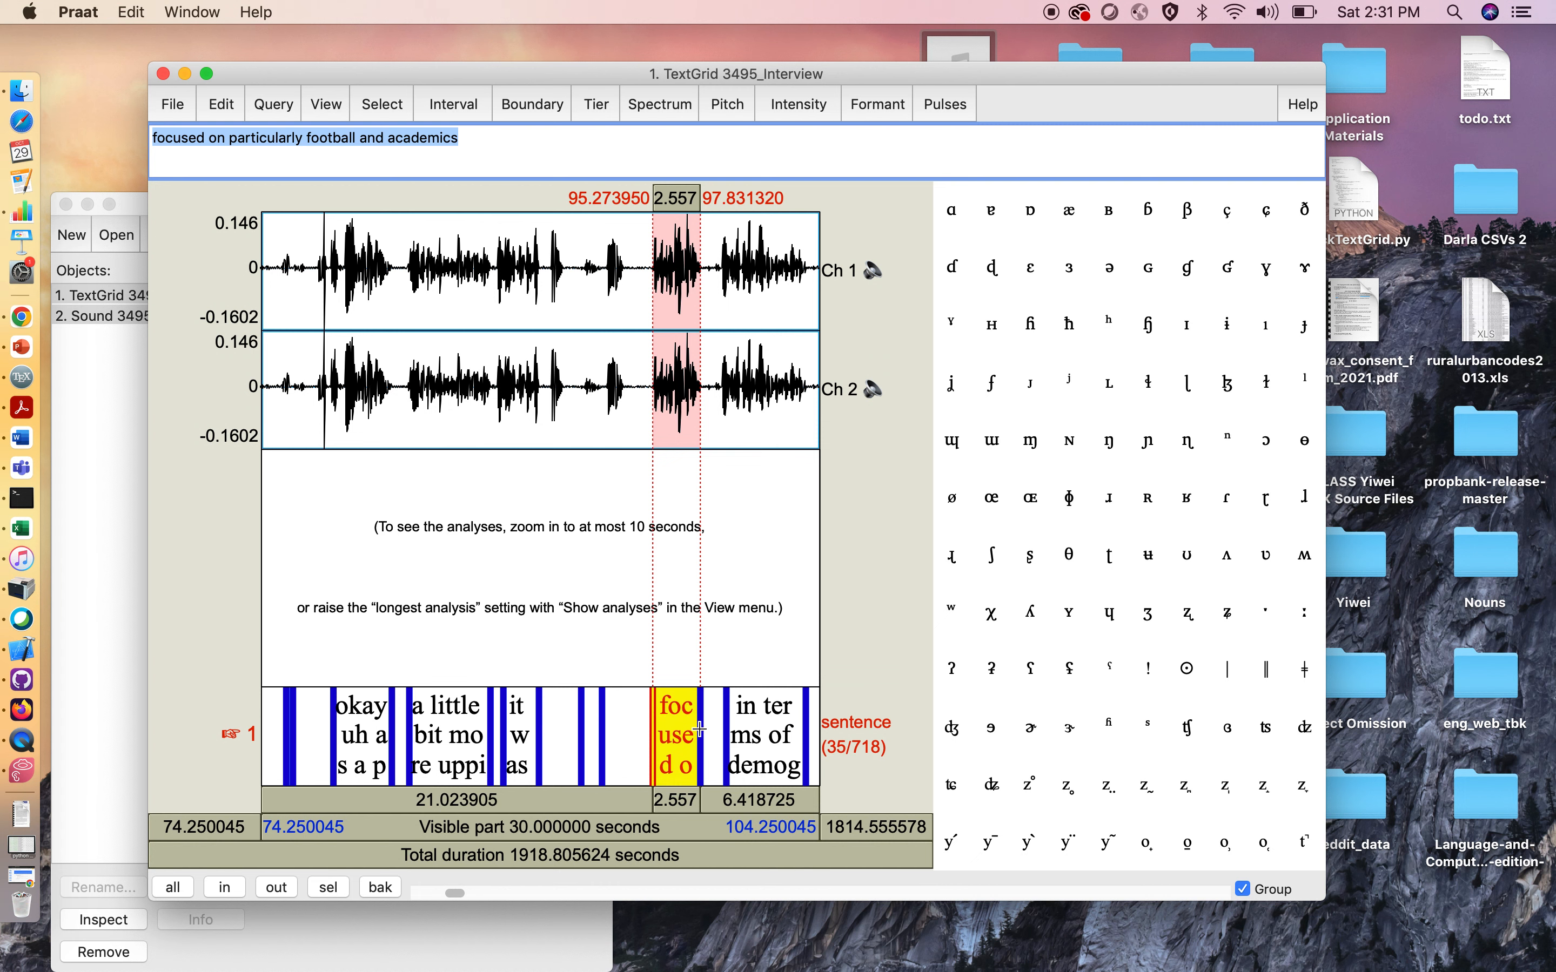
{"action": "left_click", "coordinate": [715, 727]}
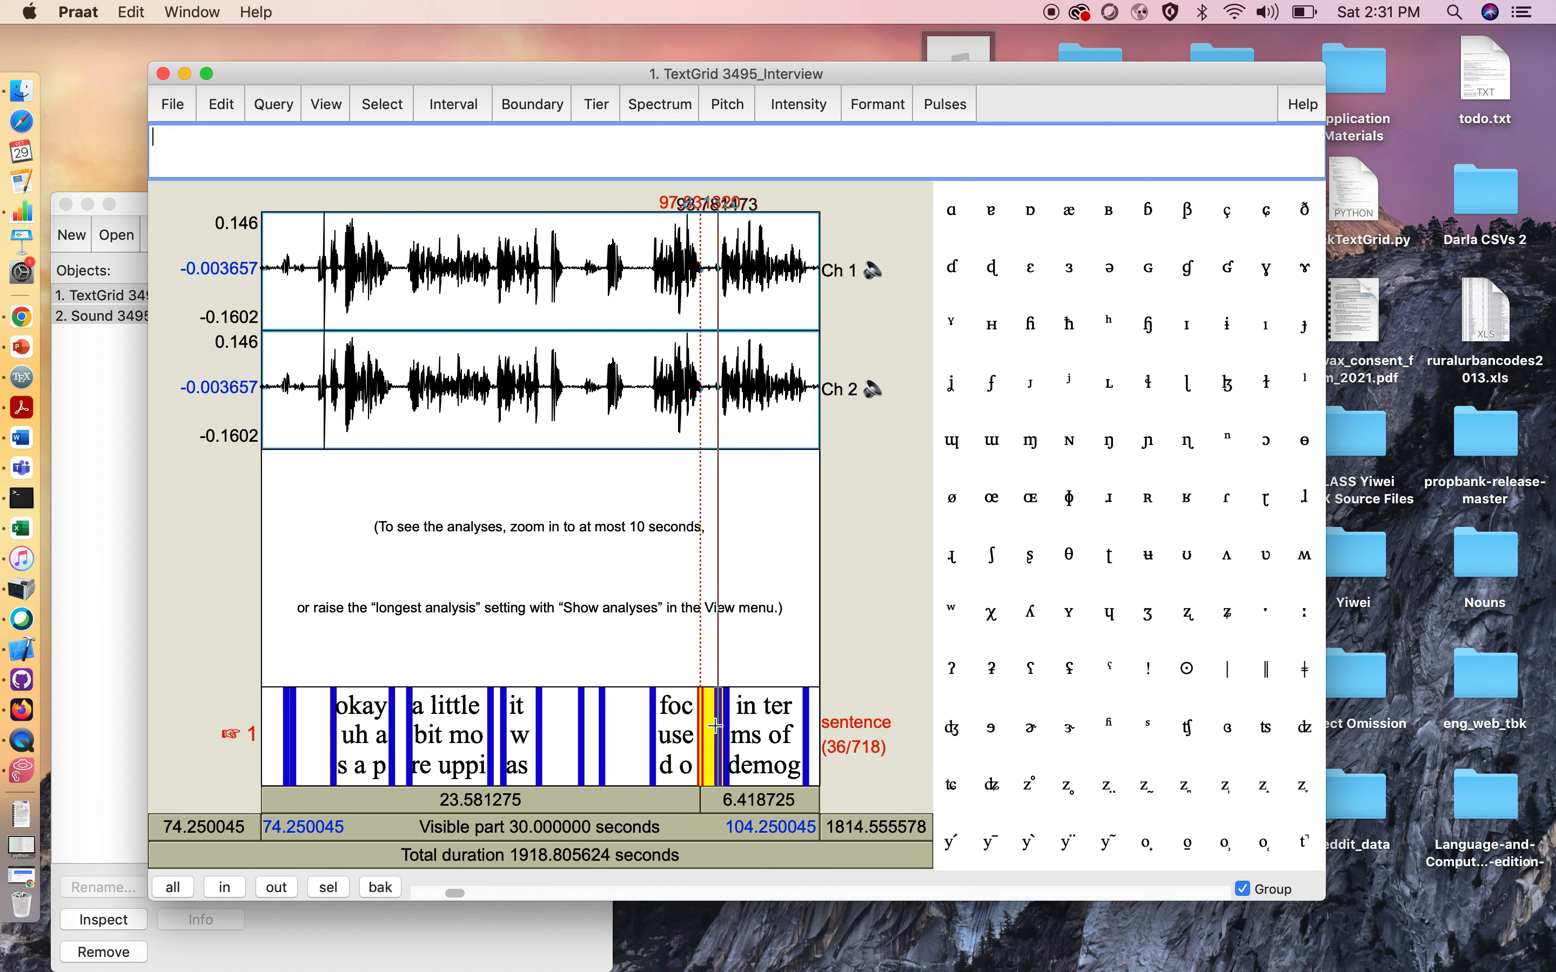
{"action": "left_click", "coordinate": [681, 735]}
{"action": "left_click", "coordinate": [680, 800]}
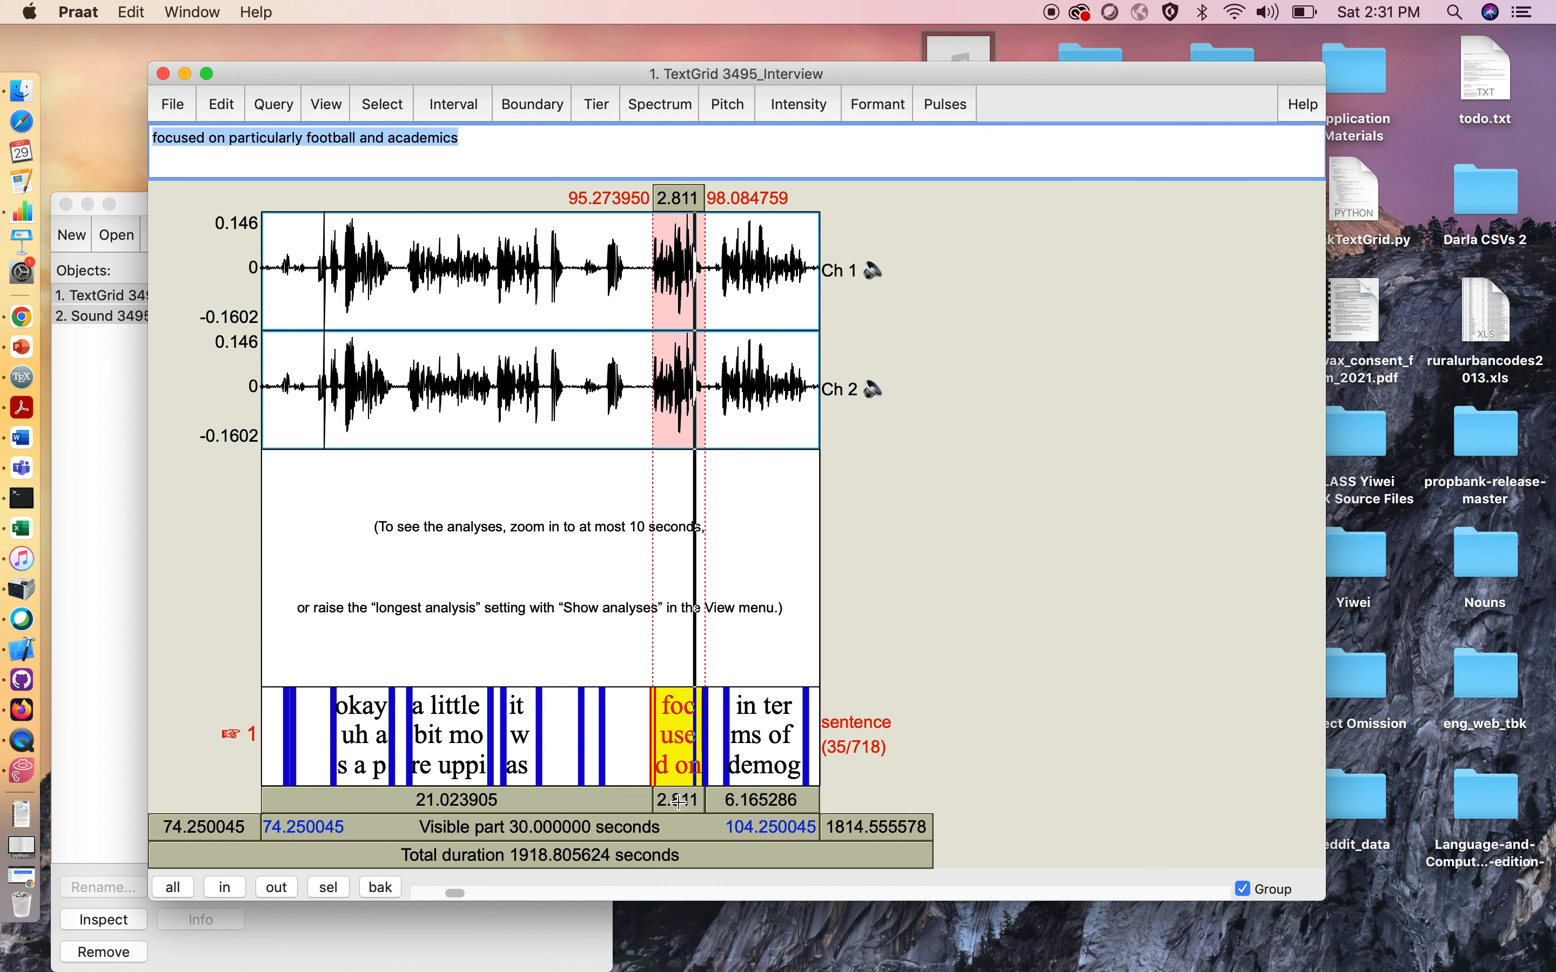
Play the "in terms of demographic" interval, add "um" at the start, and replace "where" with "were" before "hispanic"
{"action": "left_click", "coordinate": [768, 765]}
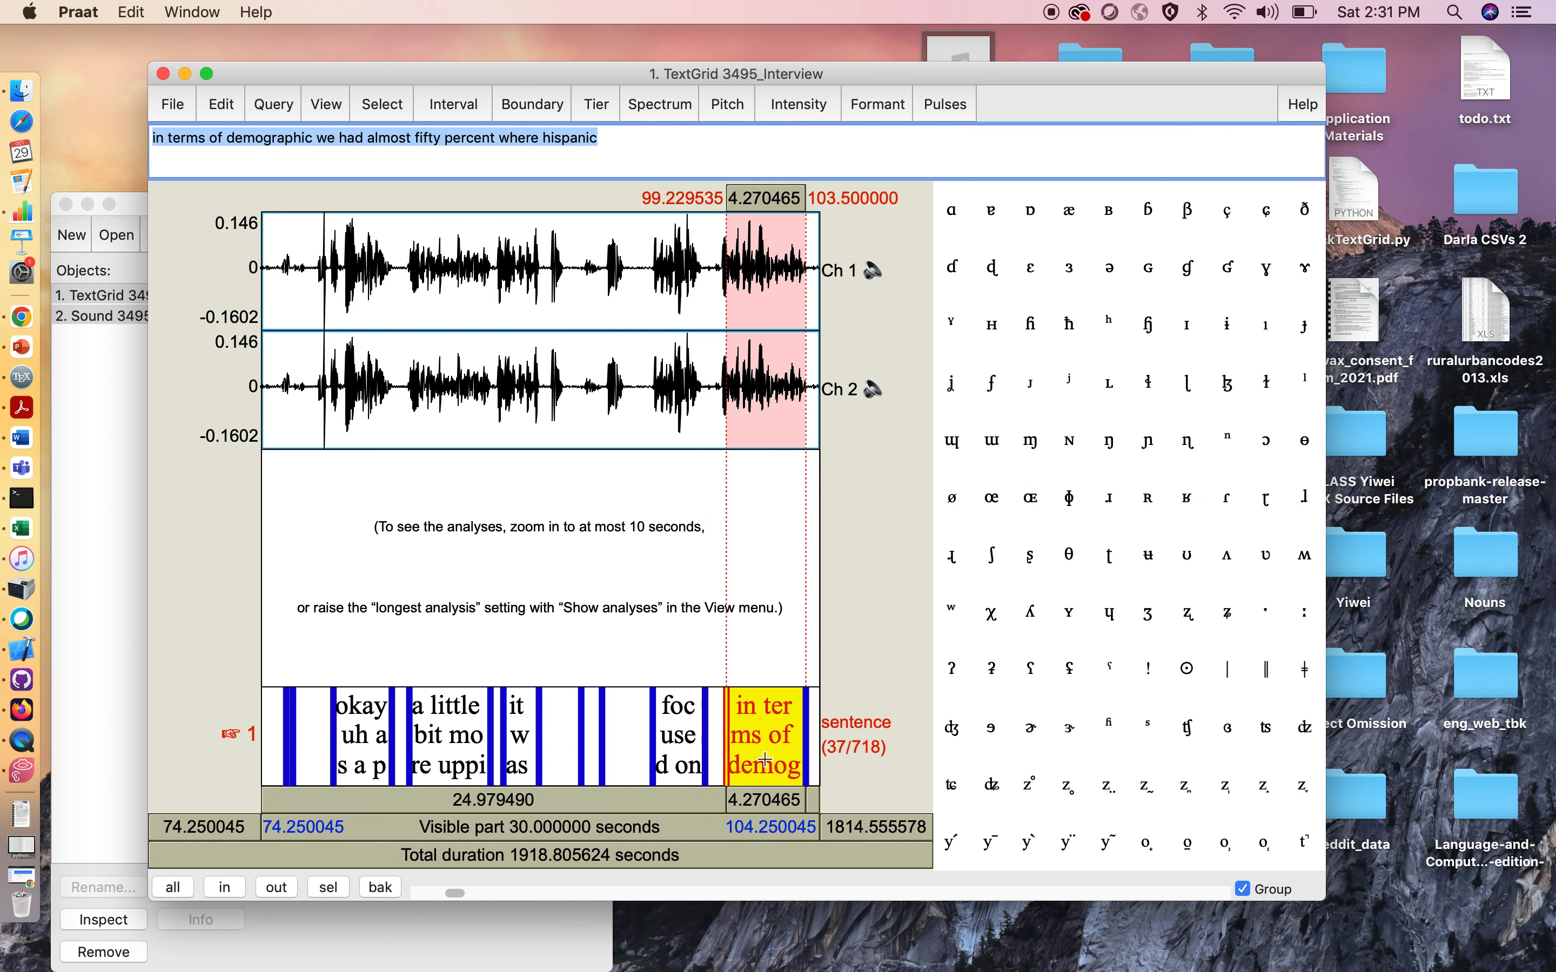
{"action": "scroll", "coordinate": [707, 791], "scroll_direction": "right", "scroll_amount": 3}
{"action": "left_click", "coordinate": [642, 797]}
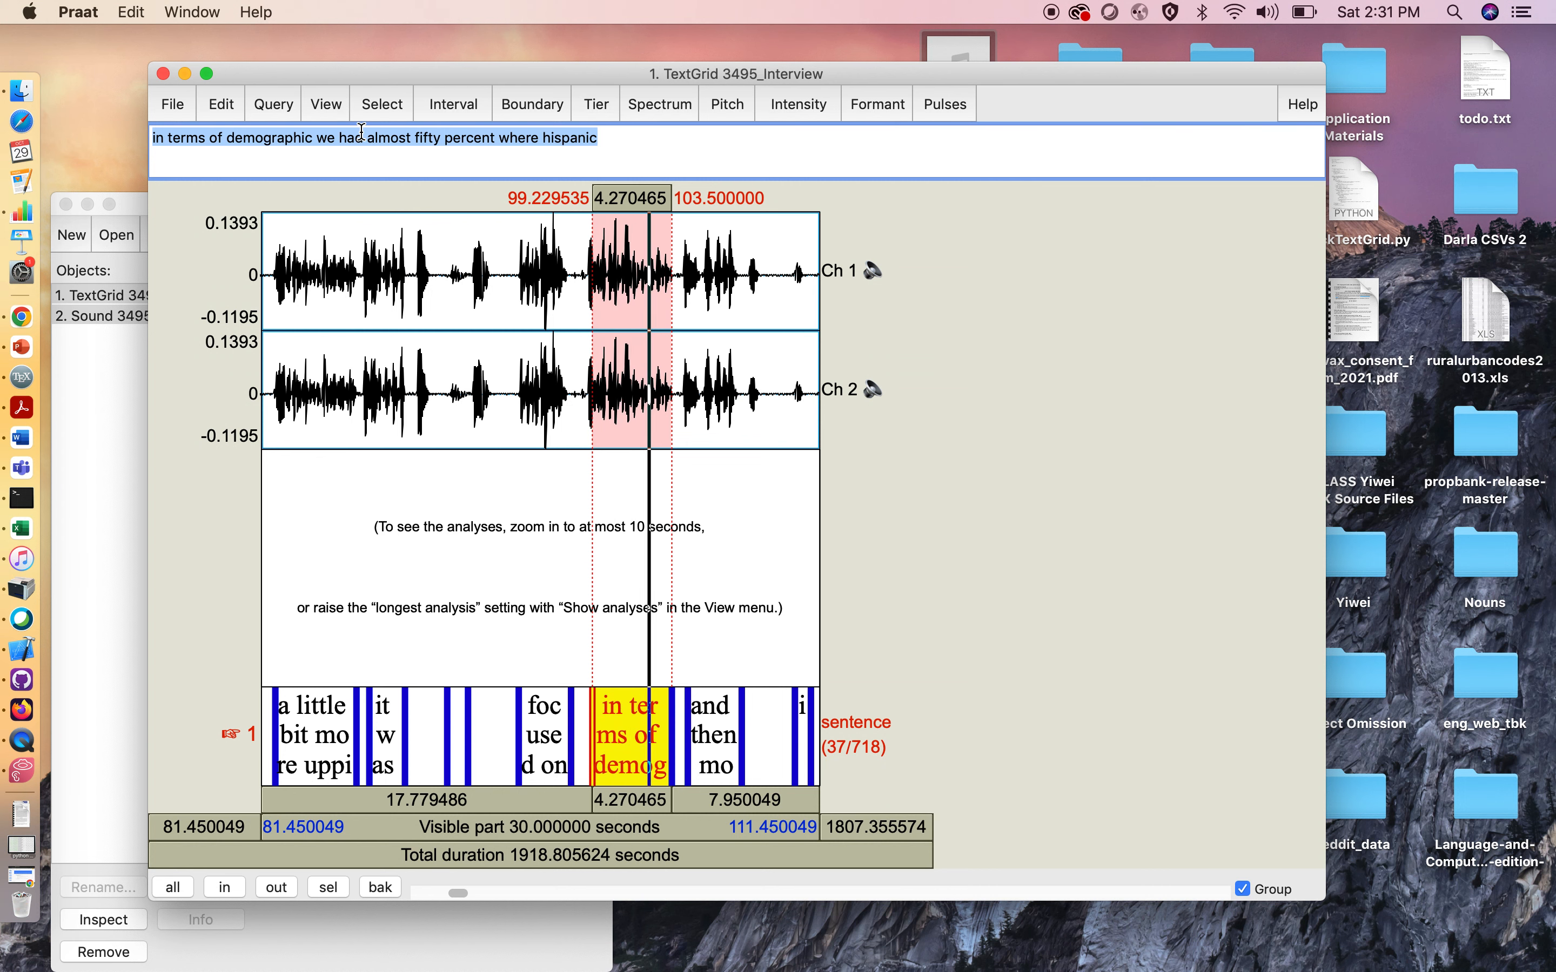
{"action": "left_click", "coordinate": [604, 811]}
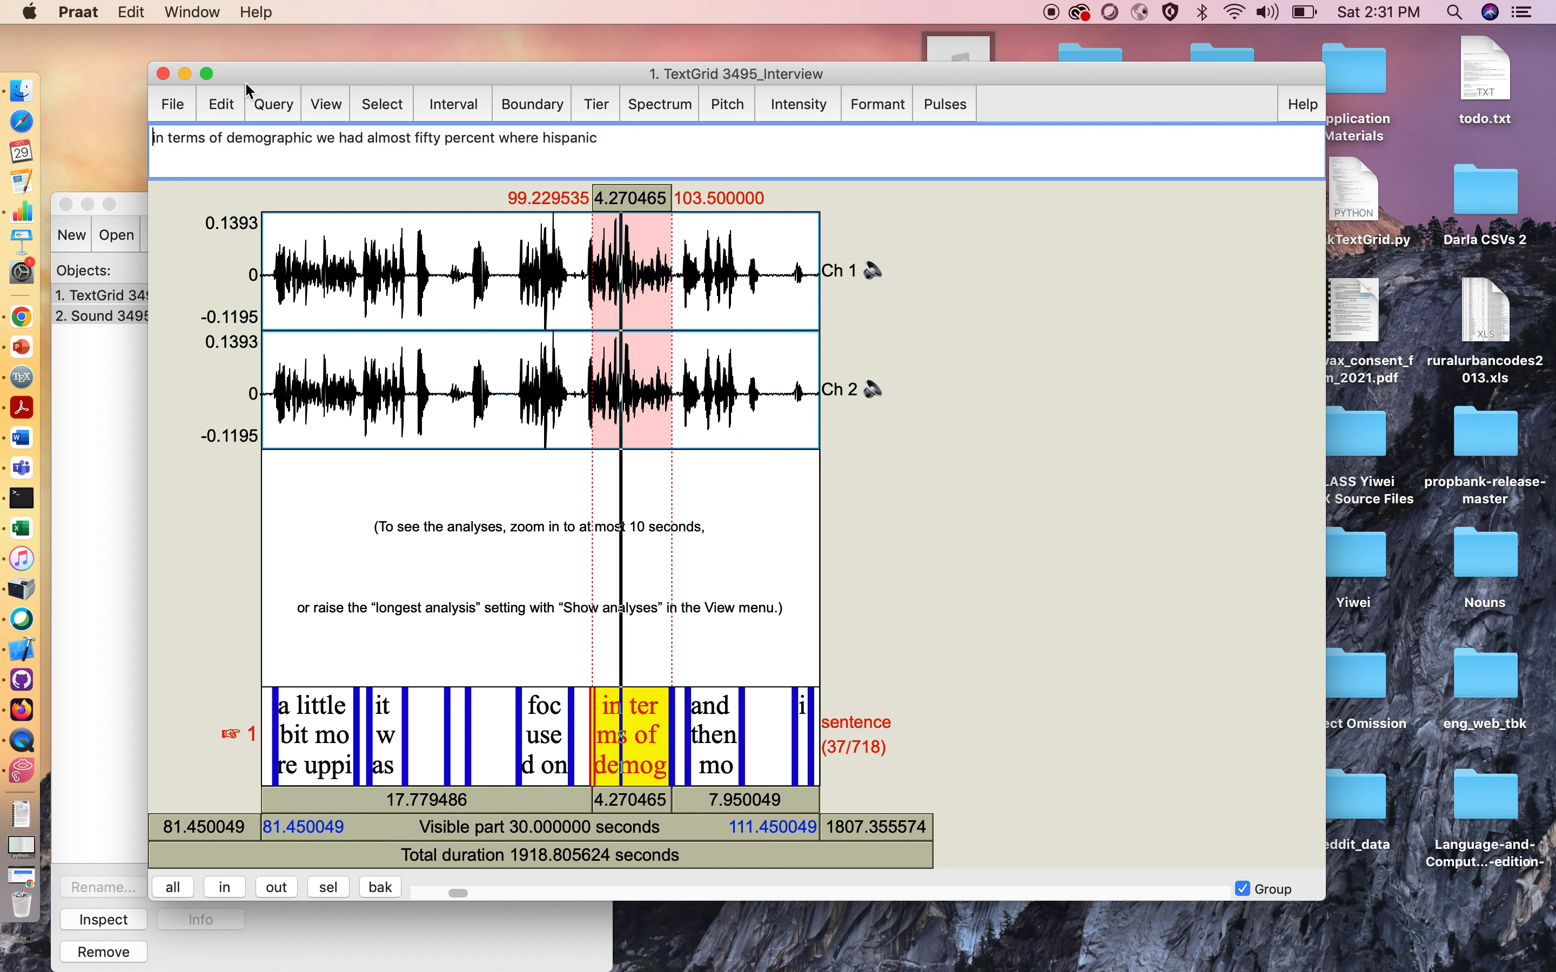
{"action": "type", "text": "um"}
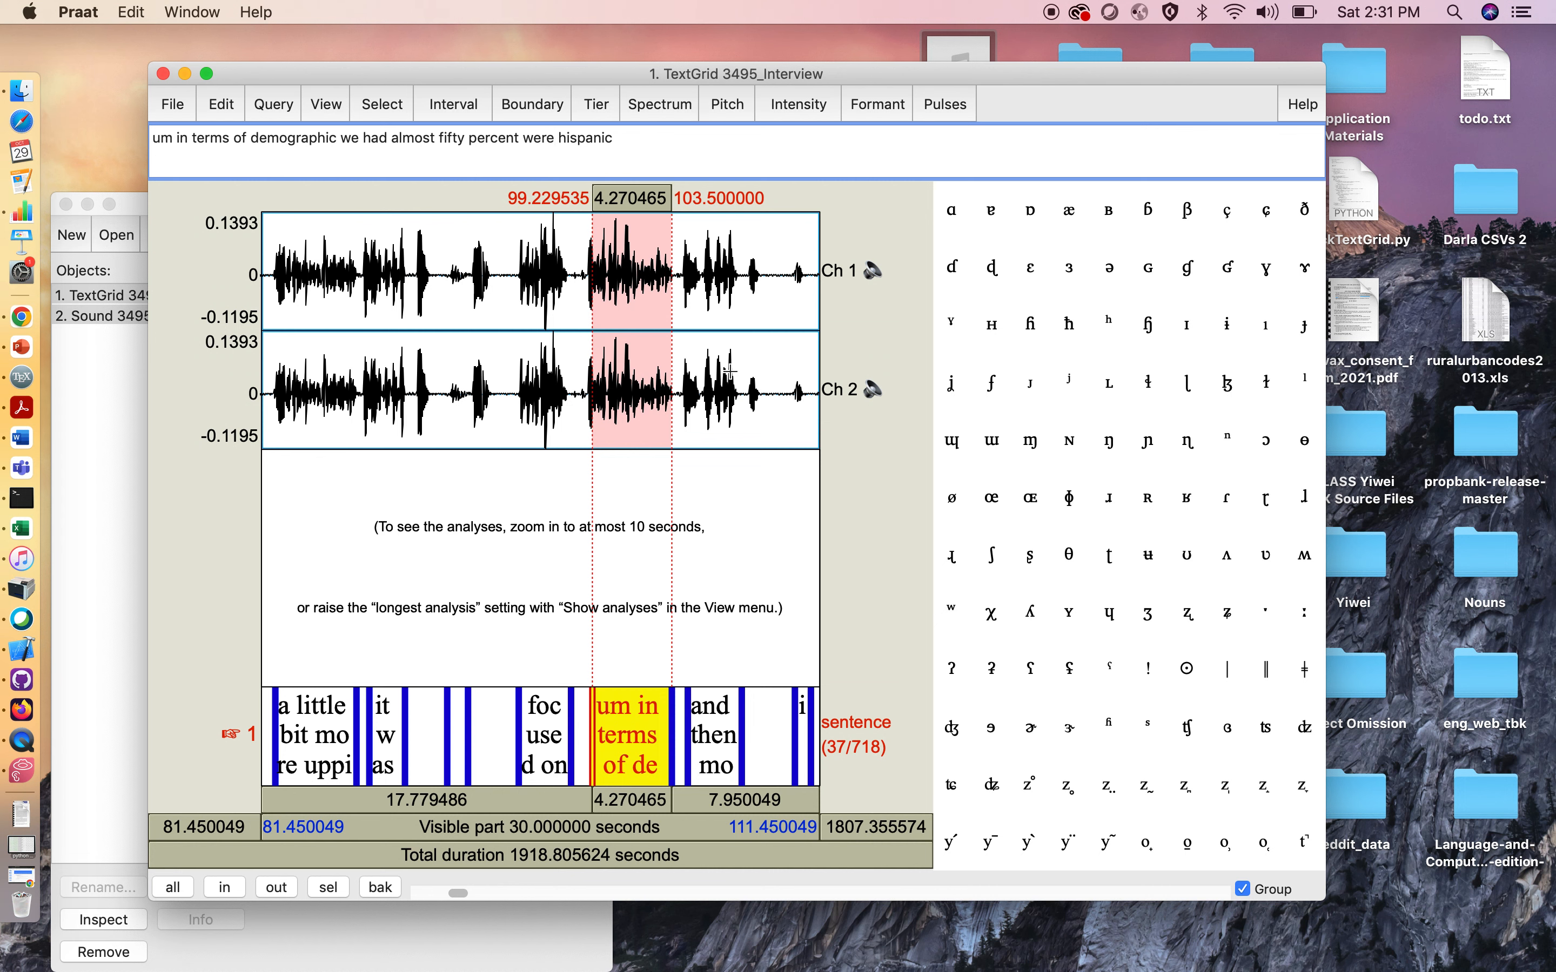
Play the "and then most of the rest were white" interval, adding "uh" after "most of" and "um" at the start
{"action": "left_click", "coordinate": [720, 757]}
{"action": "left_click", "coordinate": [717, 799]}
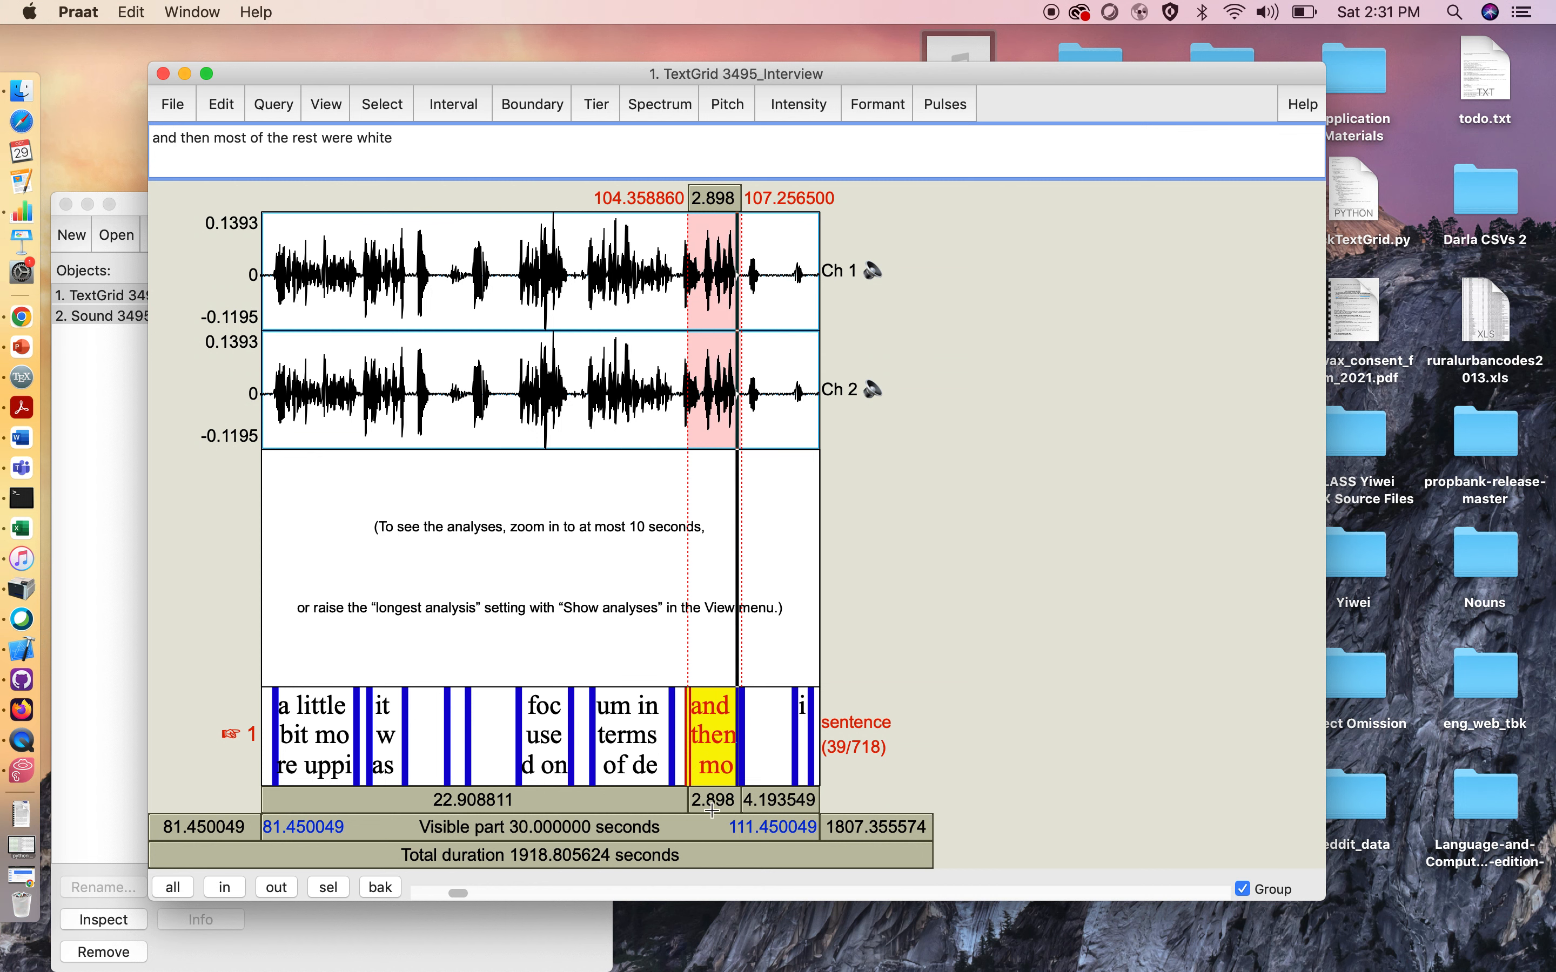
{"action": "left_click", "coordinate": [720, 811]}
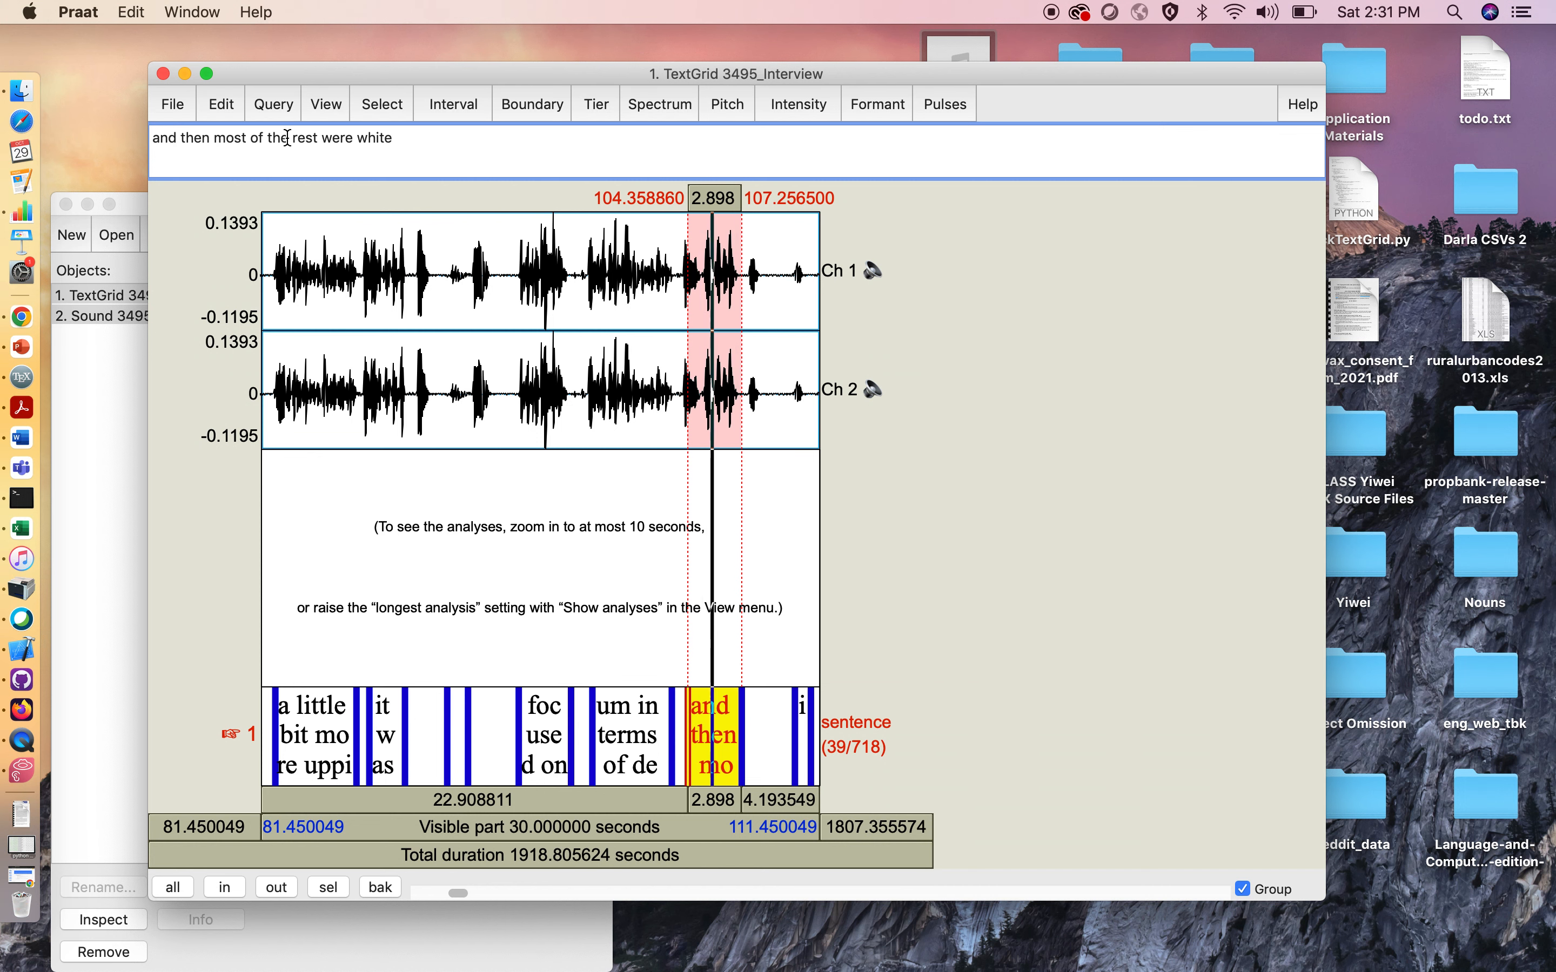
{"action": "left_click", "coordinate": [713, 786]}
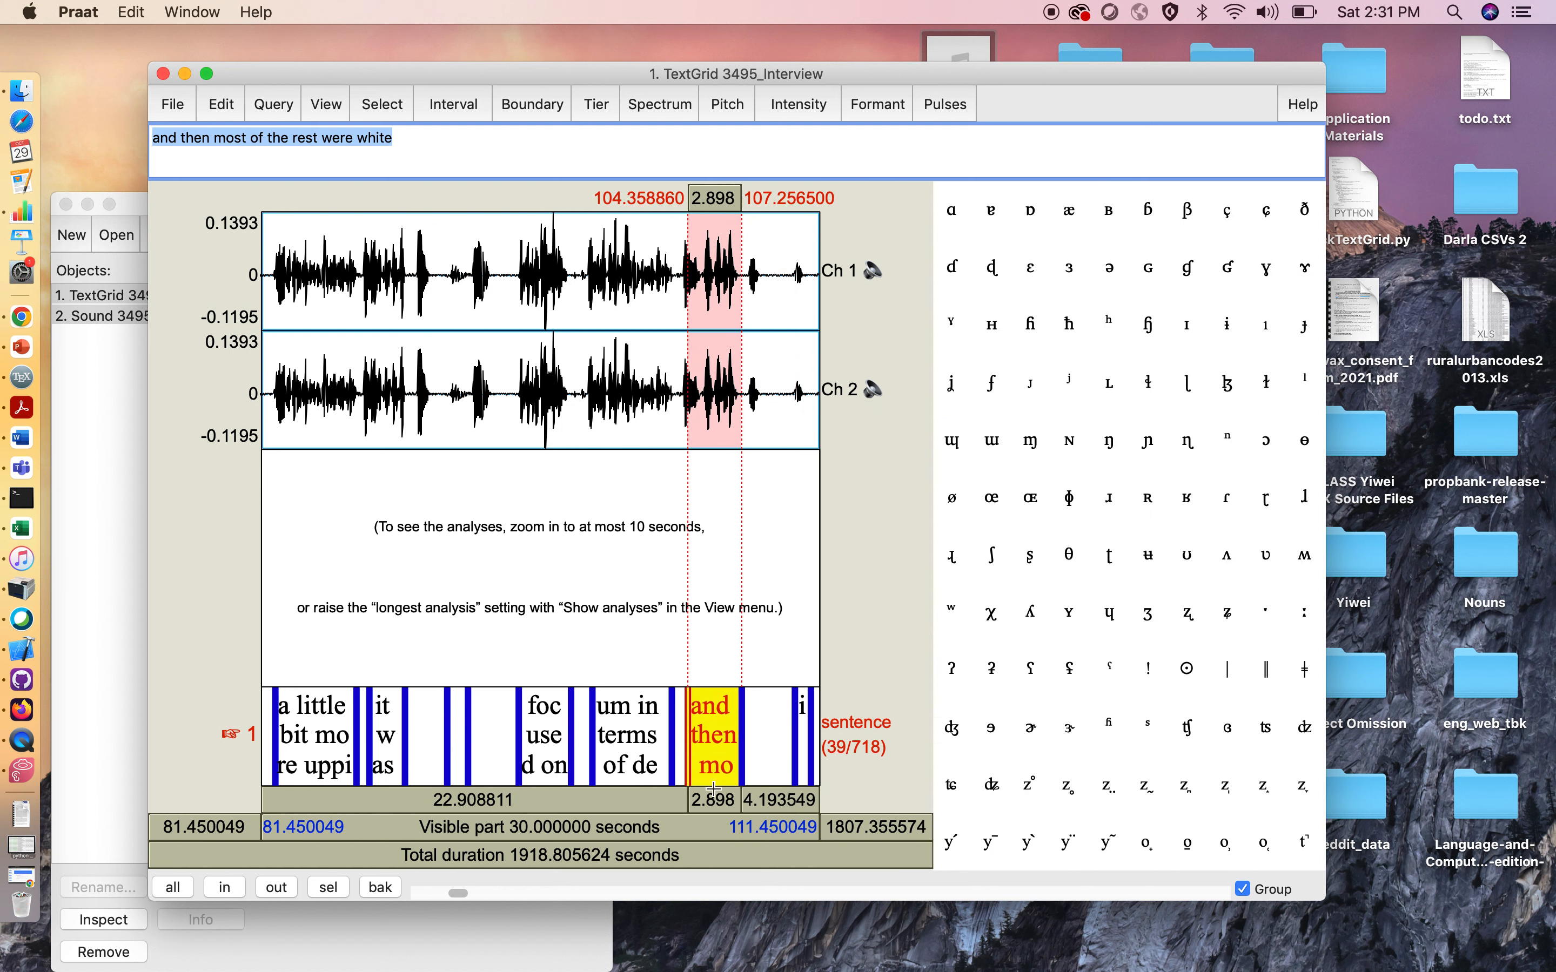
{"action": "left_click", "coordinate": [706, 799]}
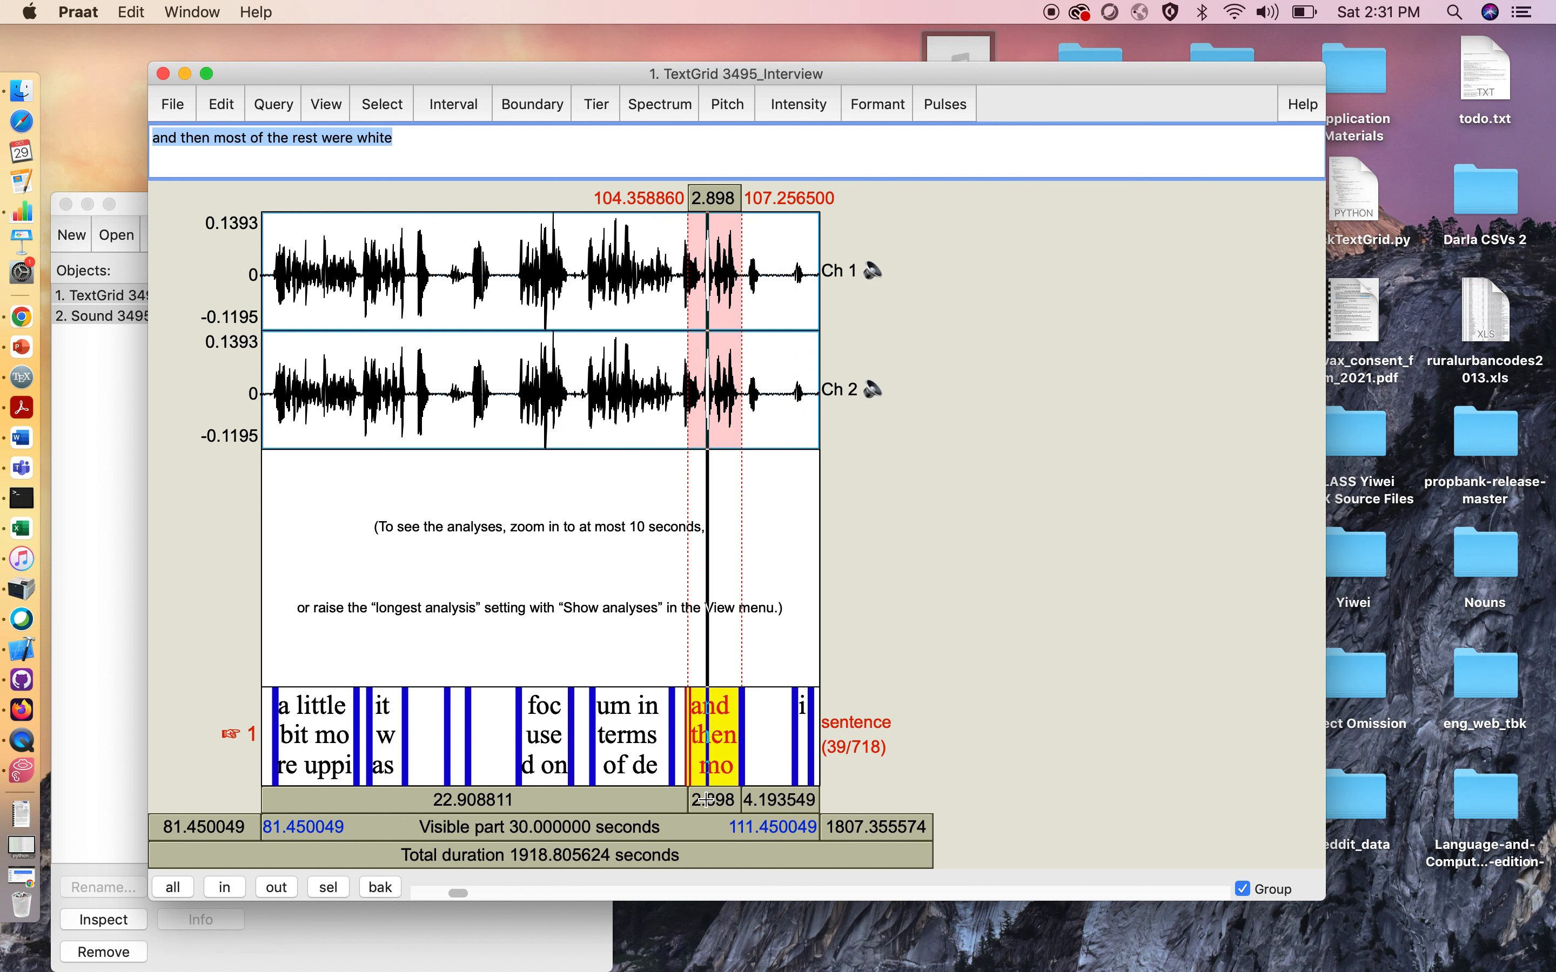
{"action": "left_click", "coordinate": [268, 138]}
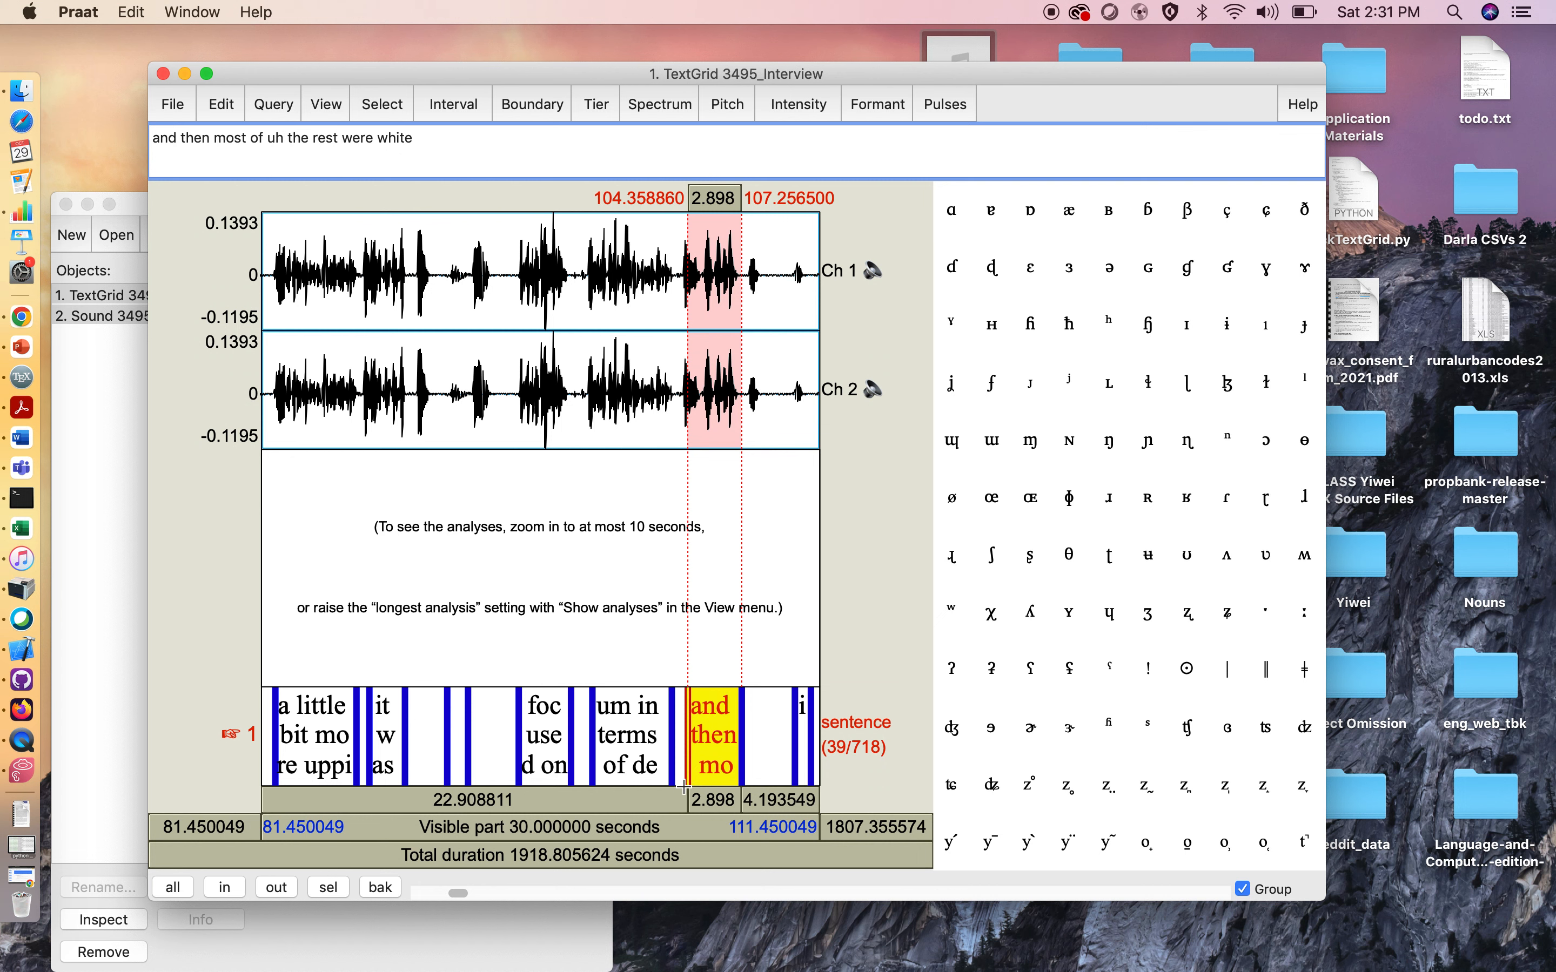
{"action": "left_click", "coordinate": [701, 800]}
{"action": "left_click", "coordinate": [153, 138]}
{"action": "type", "text": "um"}
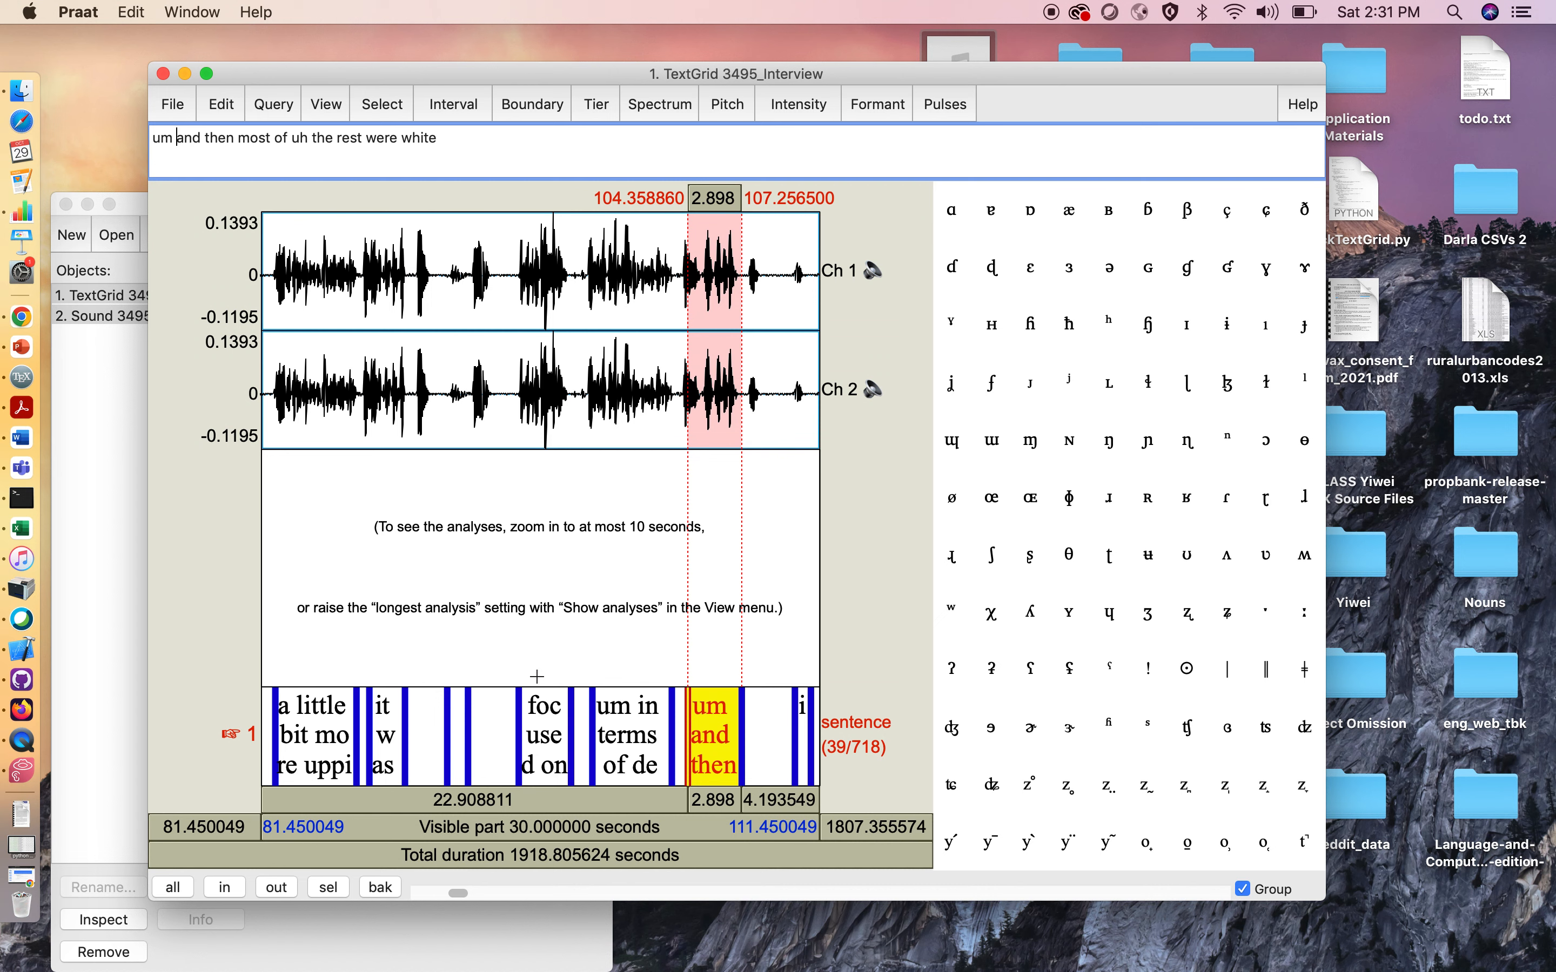
Play the "i know" and "so did you hang out with up" intervals and clear the text of both
{"action": "scroll", "coordinate": [668, 737], "scroll_direction": "right", "scroll_amount": 3}
{"action": "left_click", "coordinate": [677, 744]}
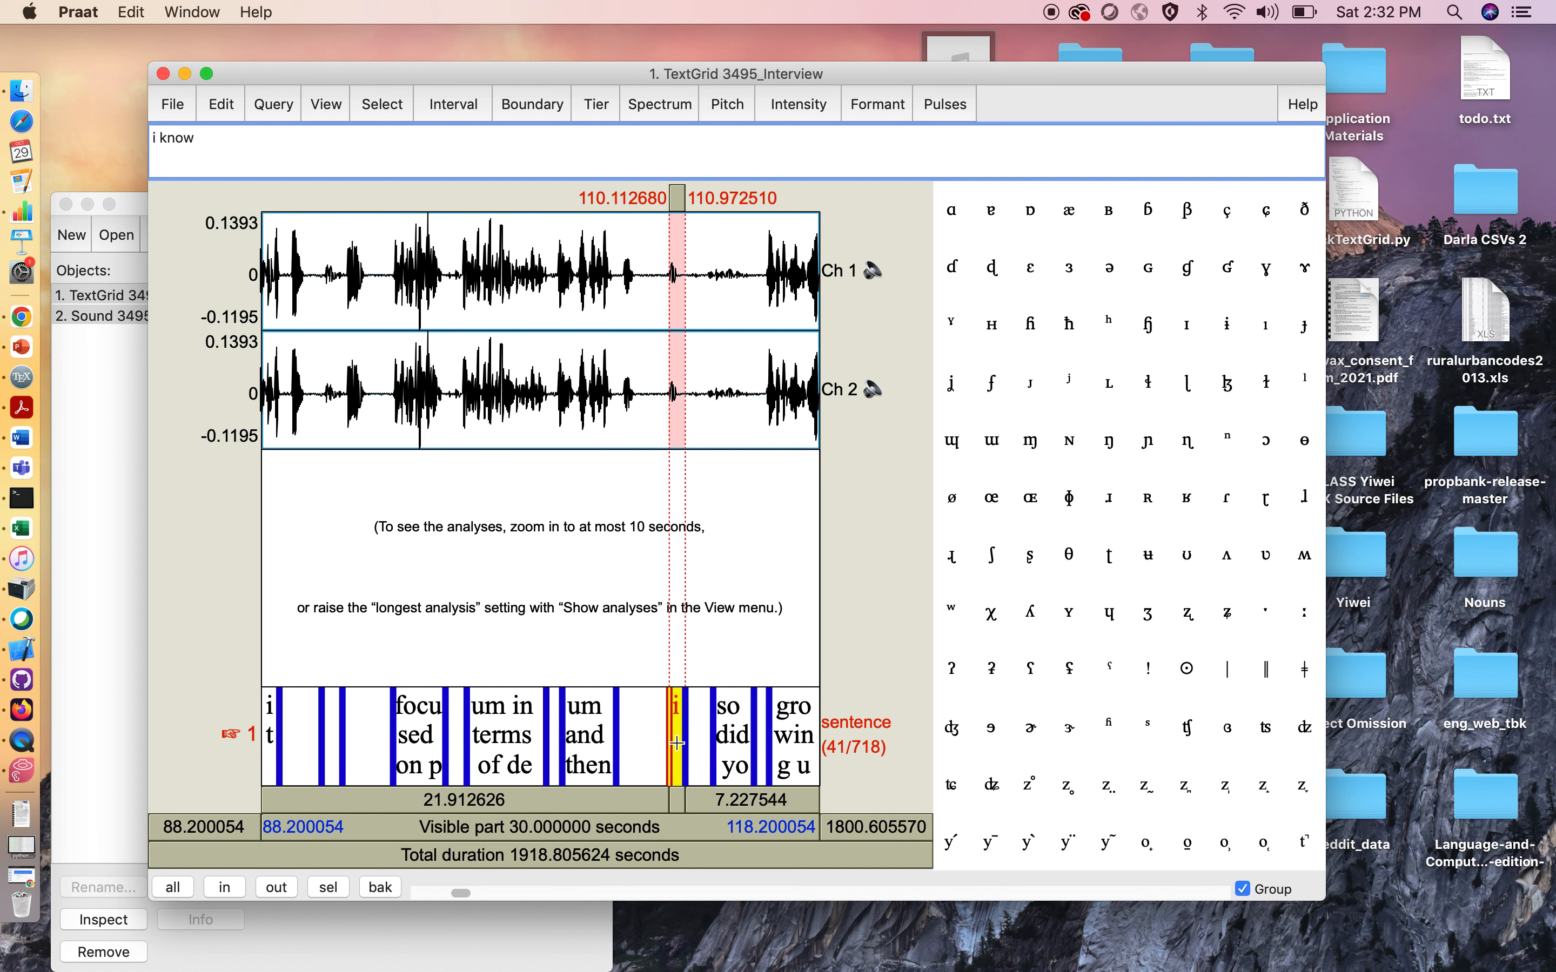
{"action": "left_click", "coordinate": [680, 803]}
{"action": "left_click", "coordinate": [673, 799]}
{"action": "left_click", "coordinate": [725, 751]}
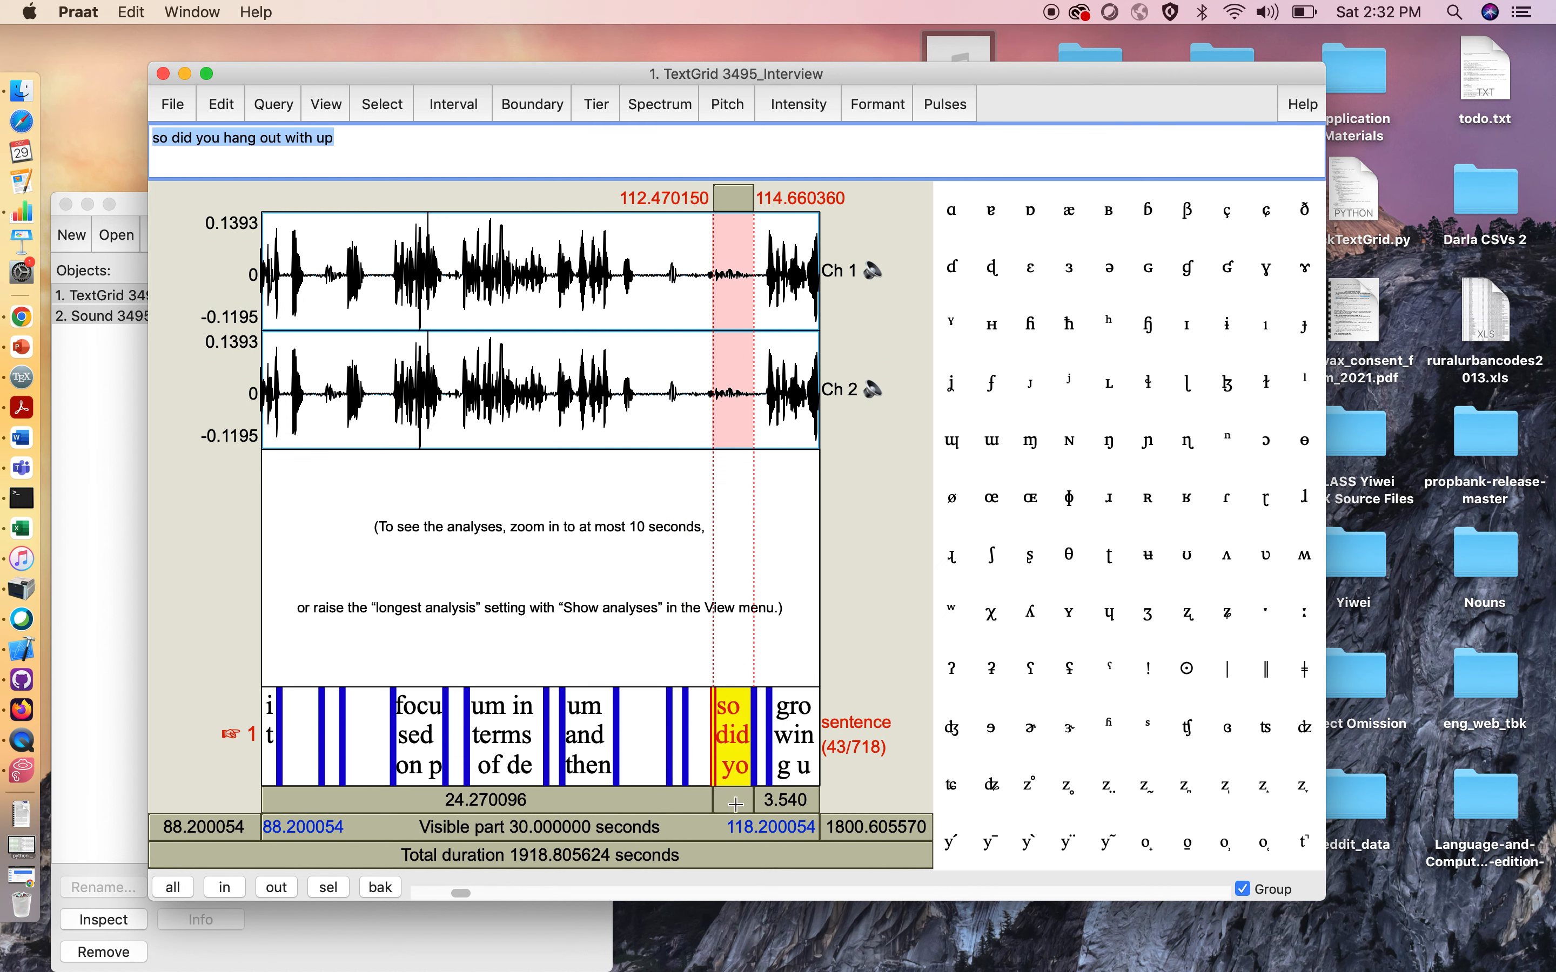
{"action": "key", "text": "Tab"}
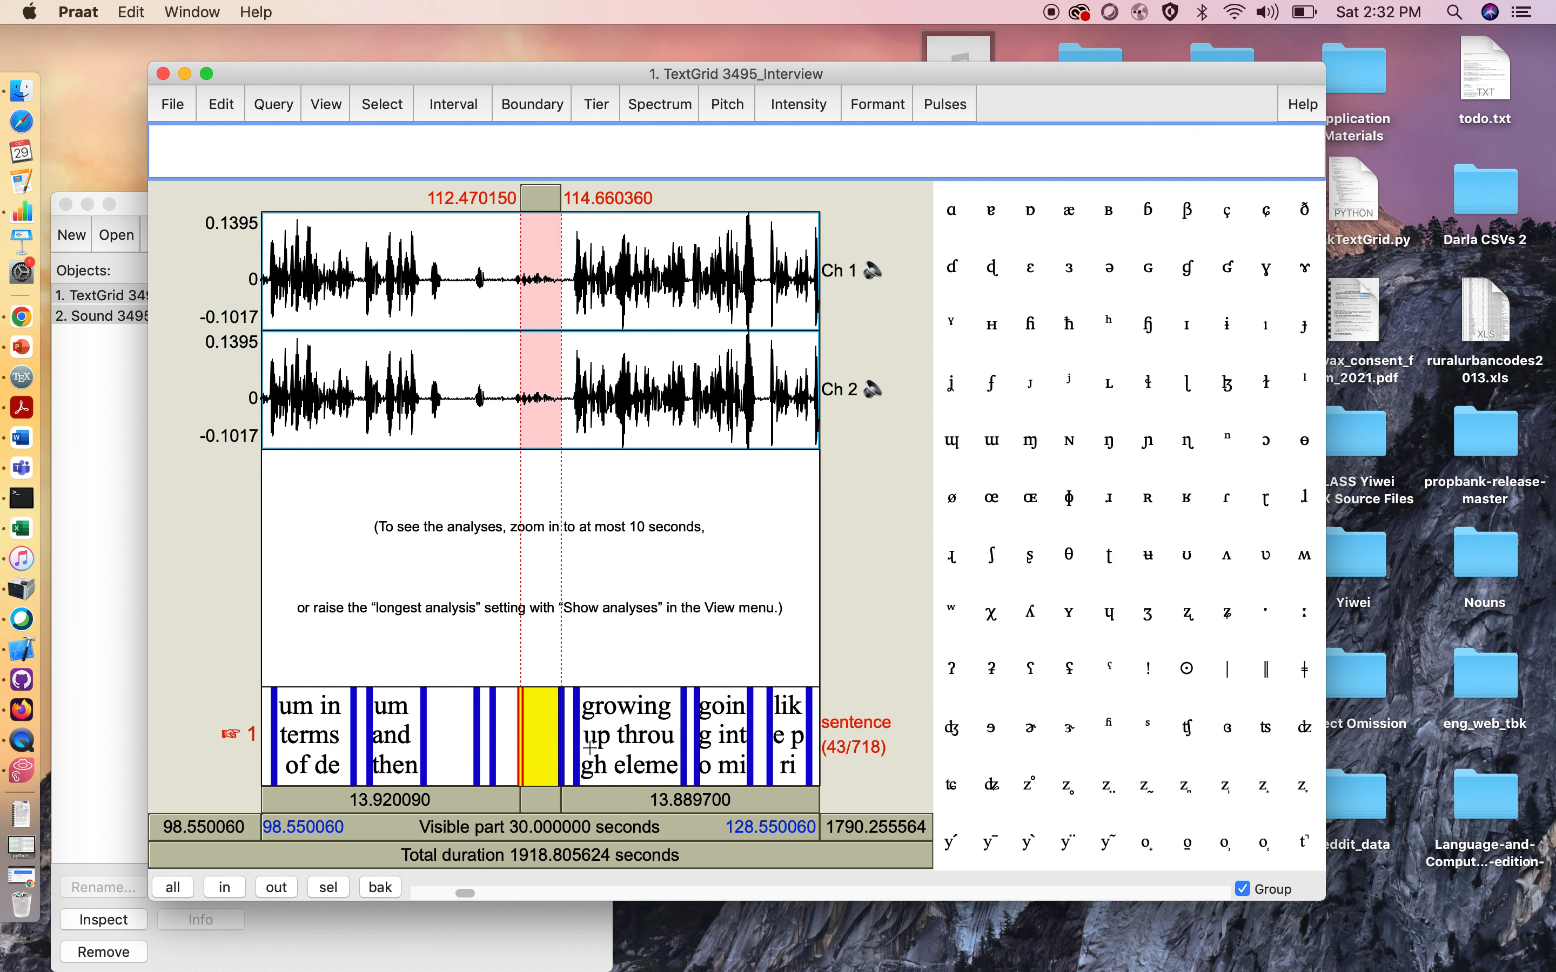
Play the "growing up through elementary school" interval and replace "i'm too cast" with "then two kind of"
{"action": "left_click", "coordinate": [625, 747]}
{"action": "key", "text": "Tab"}
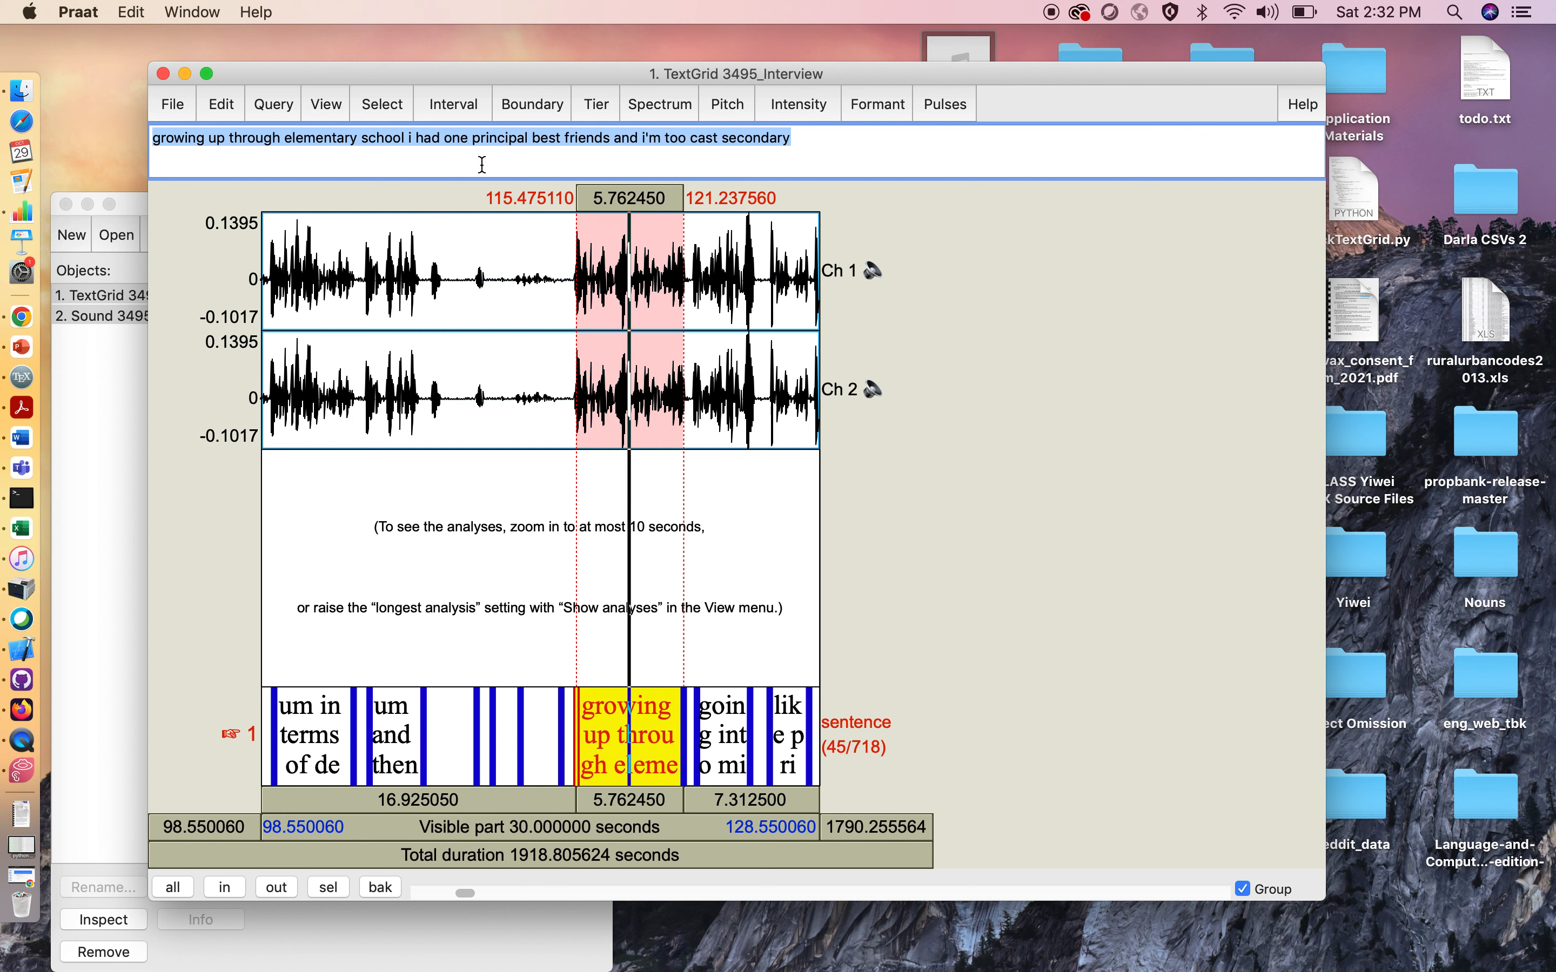
{"action": "left_click", "coordinate": [648, 139]}
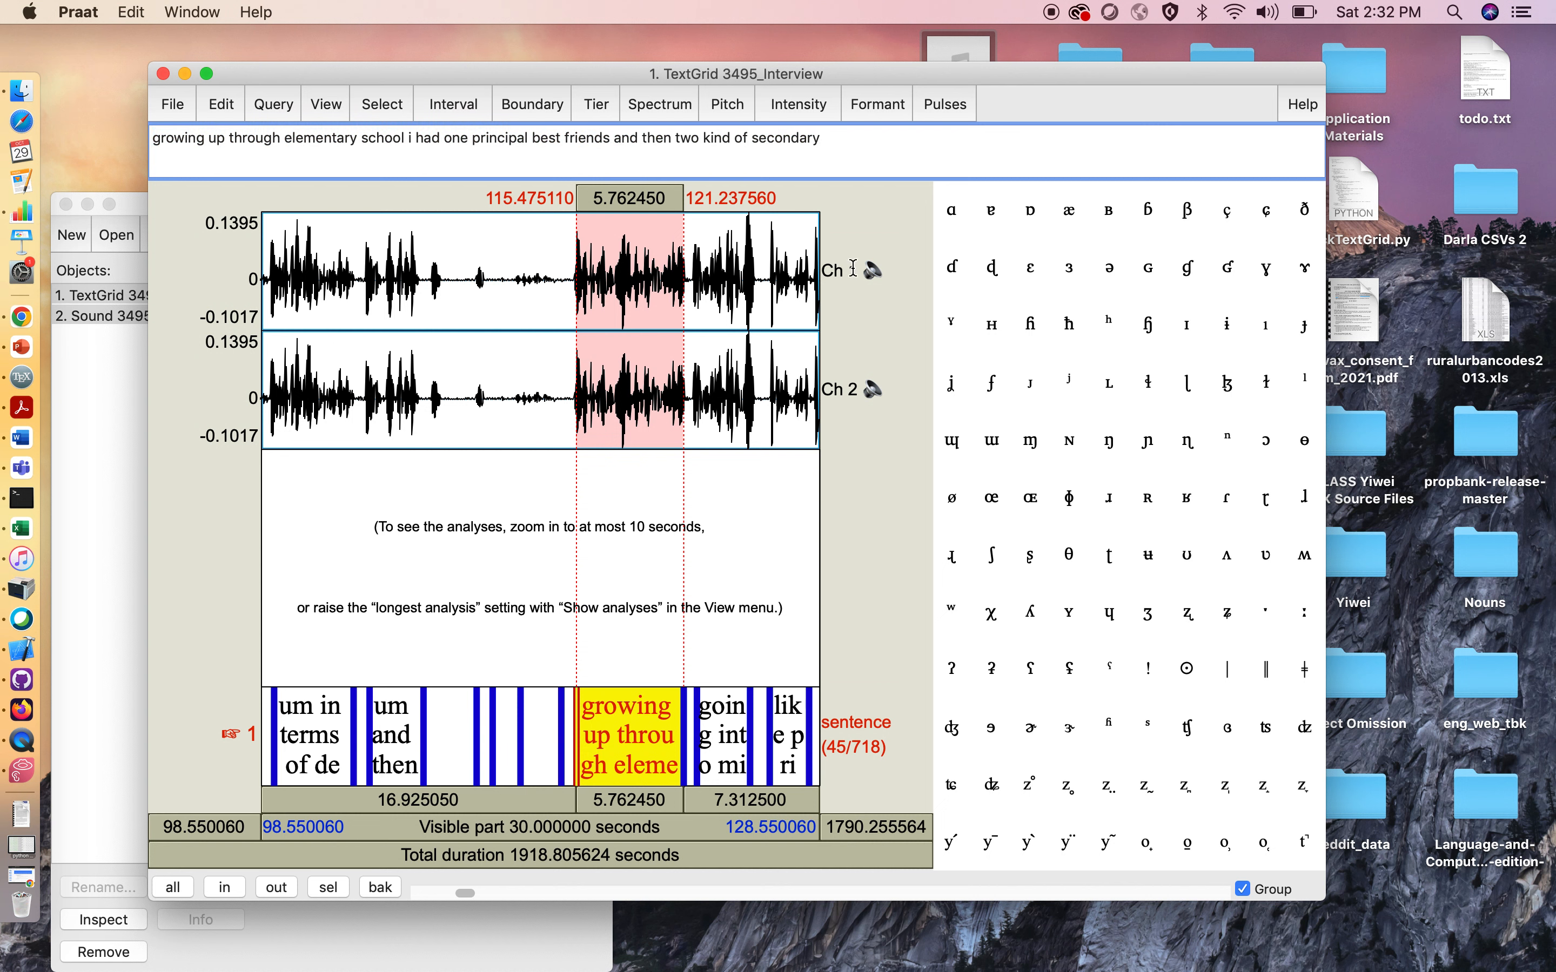
Save the TextGrid as 3495_Interview.TextGrid on the Desktop, replacing the existing file
{"action": "key", "text": "super+s"}
{"action": "left_click", "coordinate": [908, 376]}
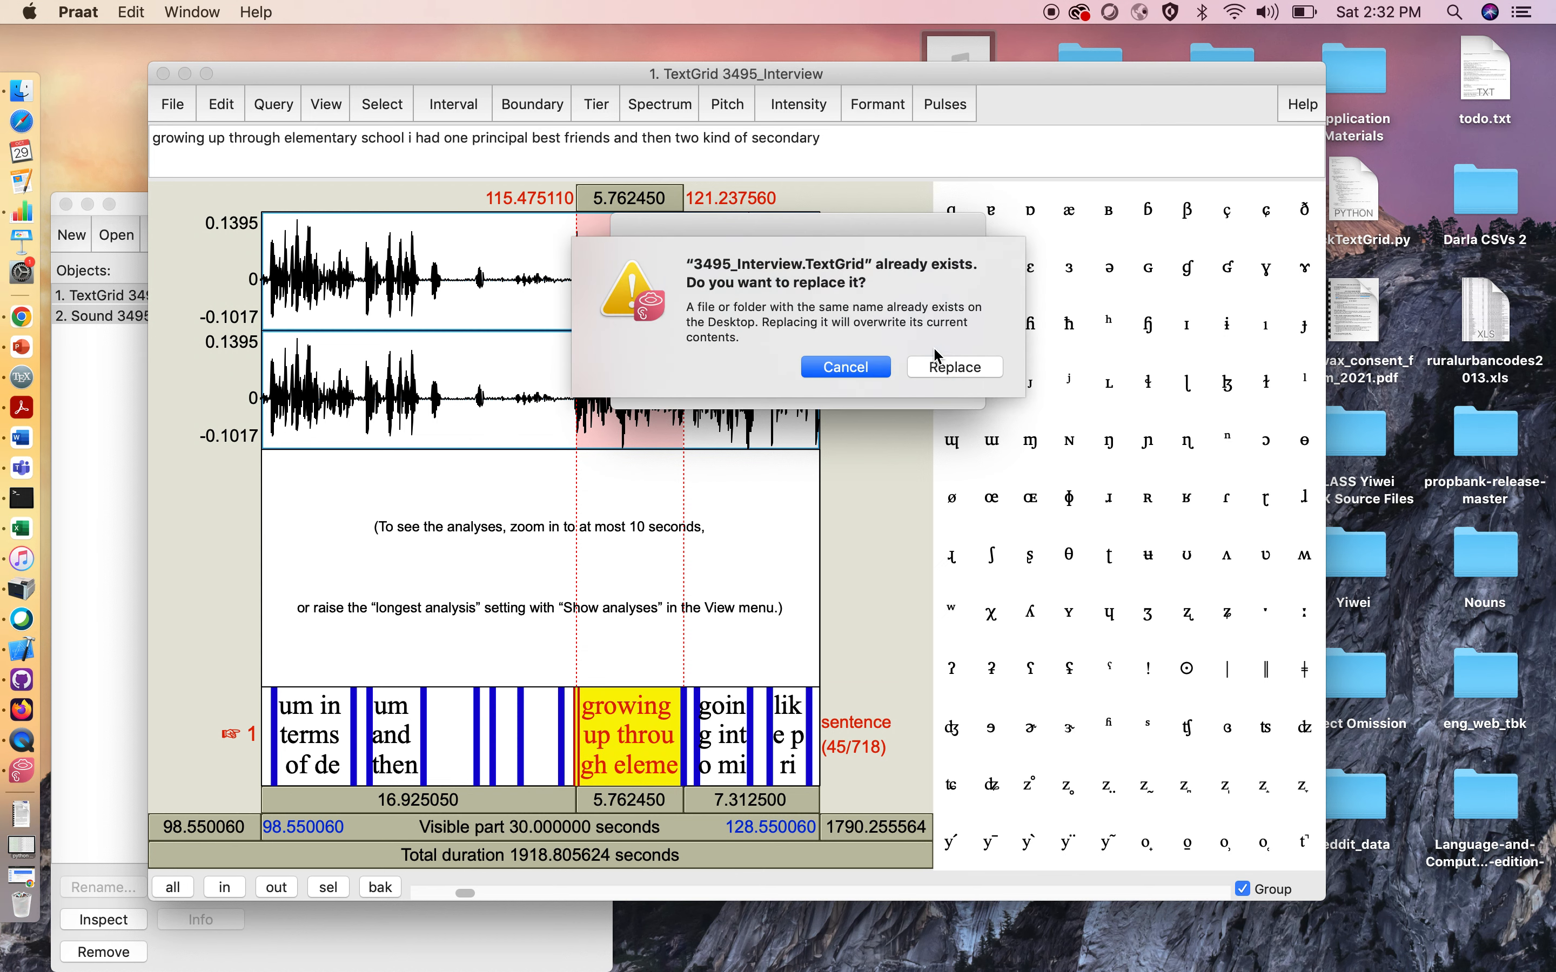
{"action": "left_click", "coordinate": [932, 376]}
Play the "going into middle school my principal best friend" interval and add "uh" at the end of its text
{"action": "left_click", "coordinate": [725, 808]}
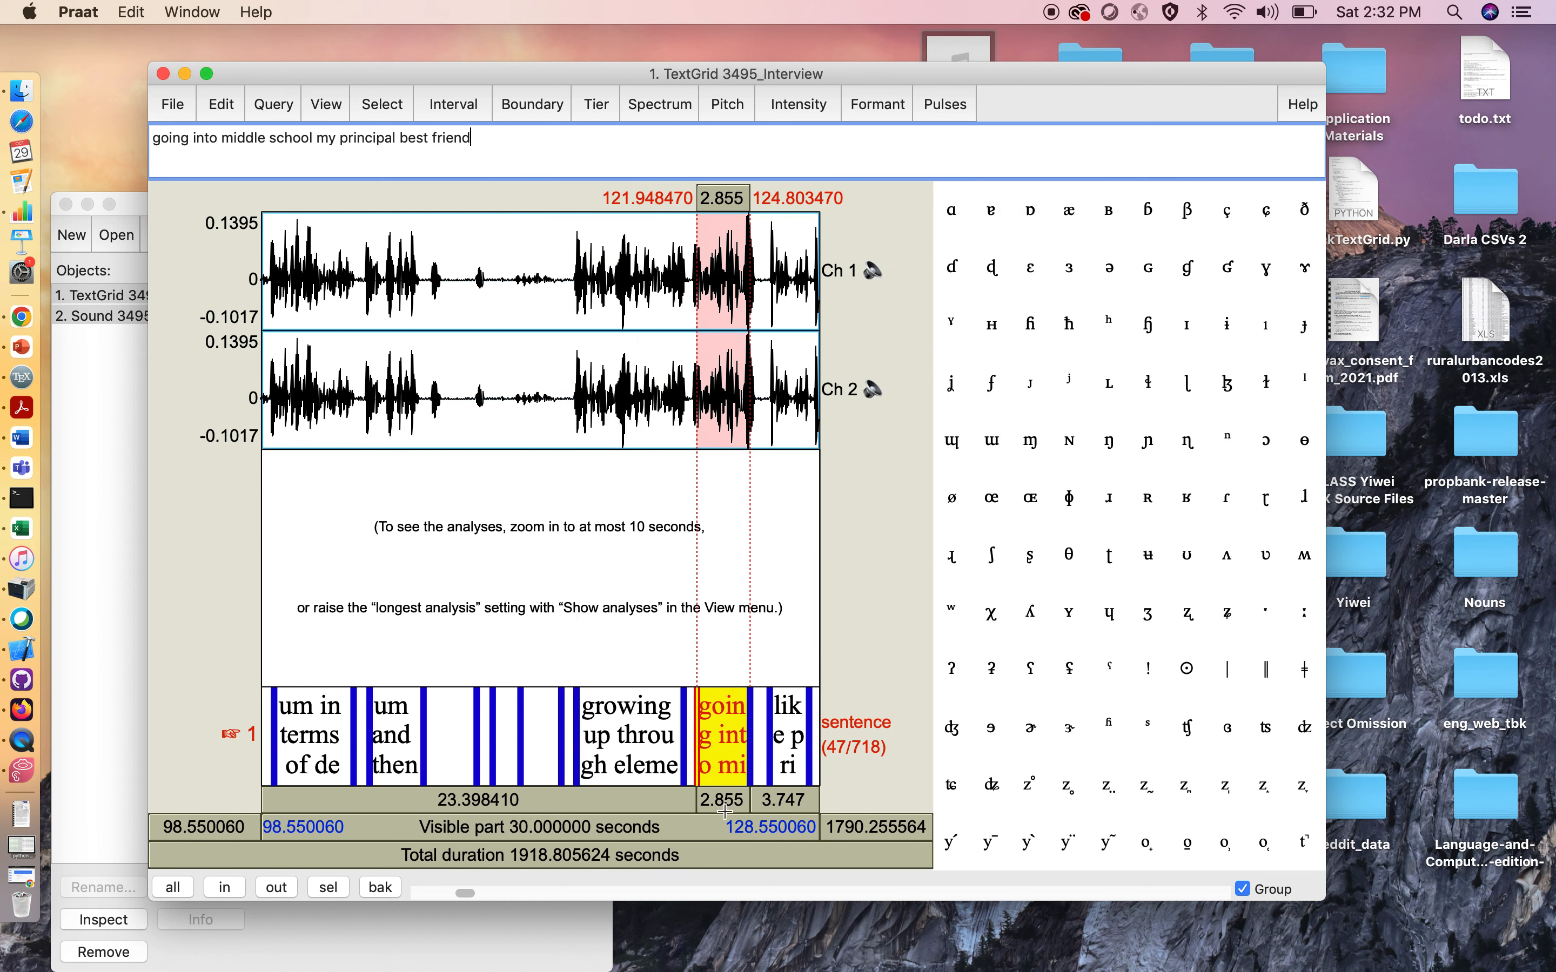
{"action": "left_click", "coordinate": [725, 809]}
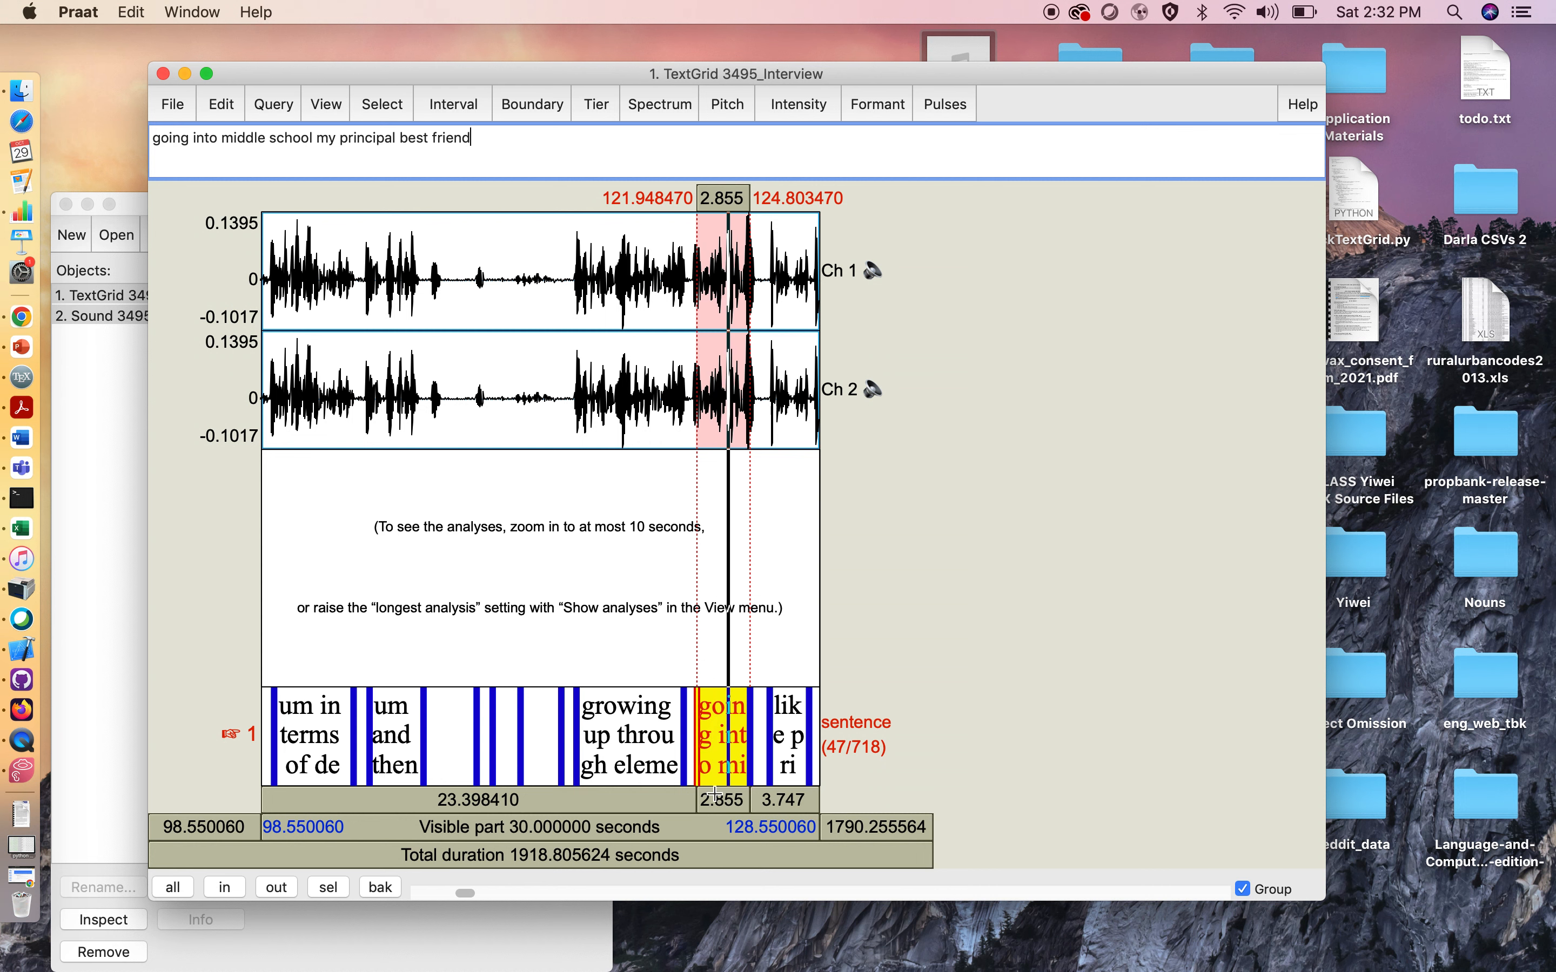
{"action": "left_click", "coordinate": [716, 797]}
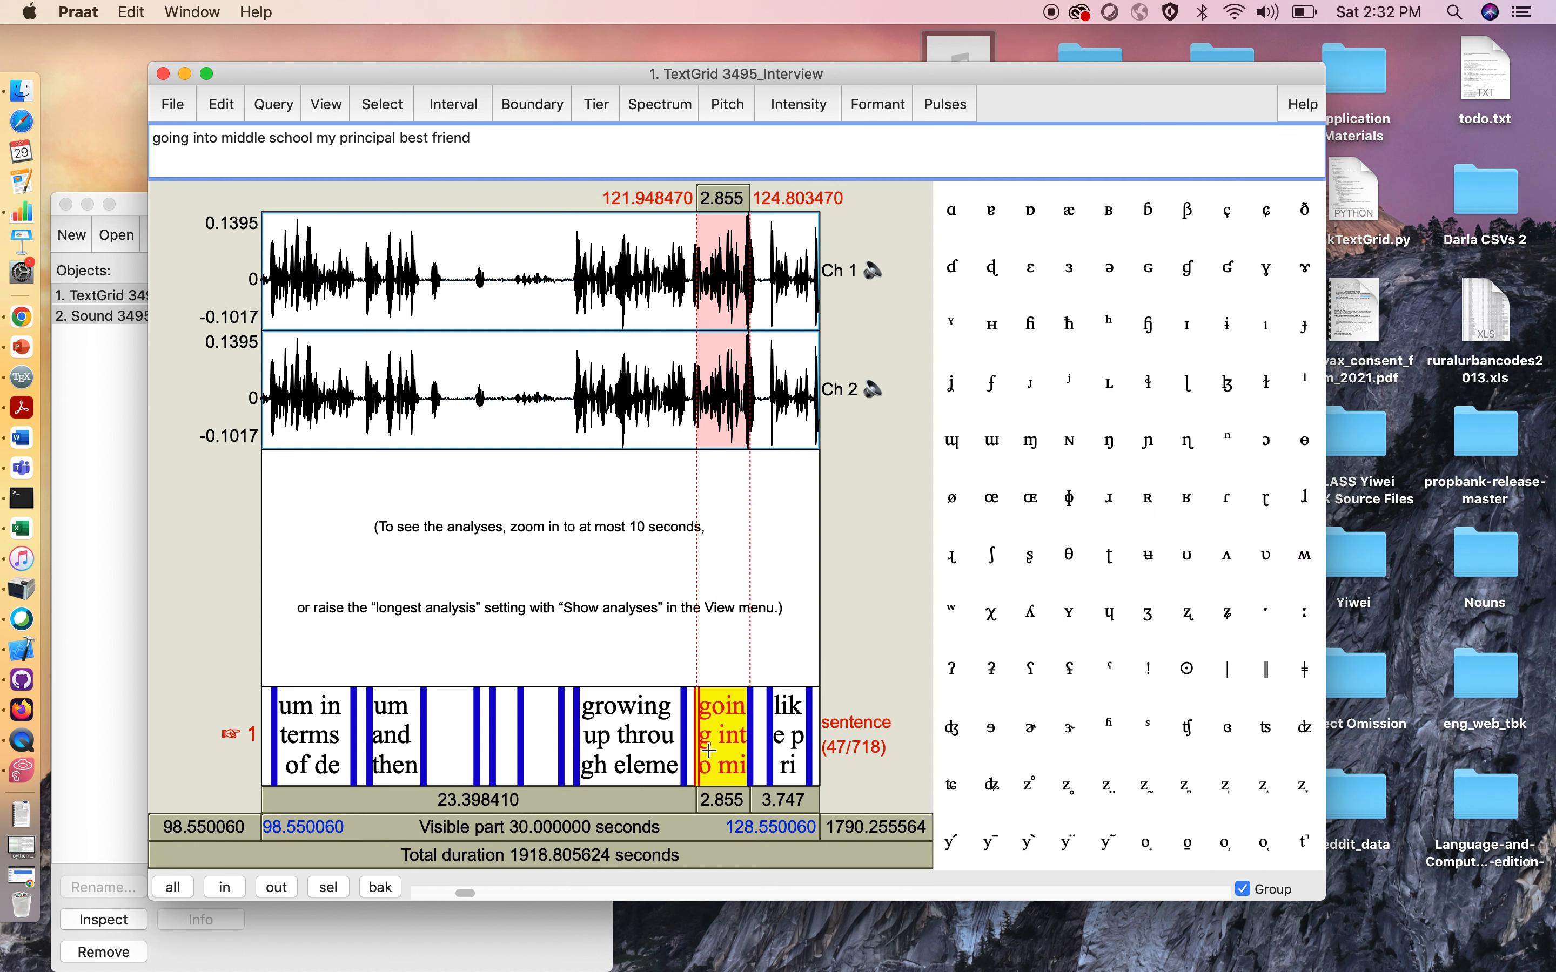
Play the "like primary best friend that's what i'm trying to say" interval to check its transcription
{"action": "scroll", "coordinate": [663, 743], "scroll_direction": "right", "scroll_amount": 5}
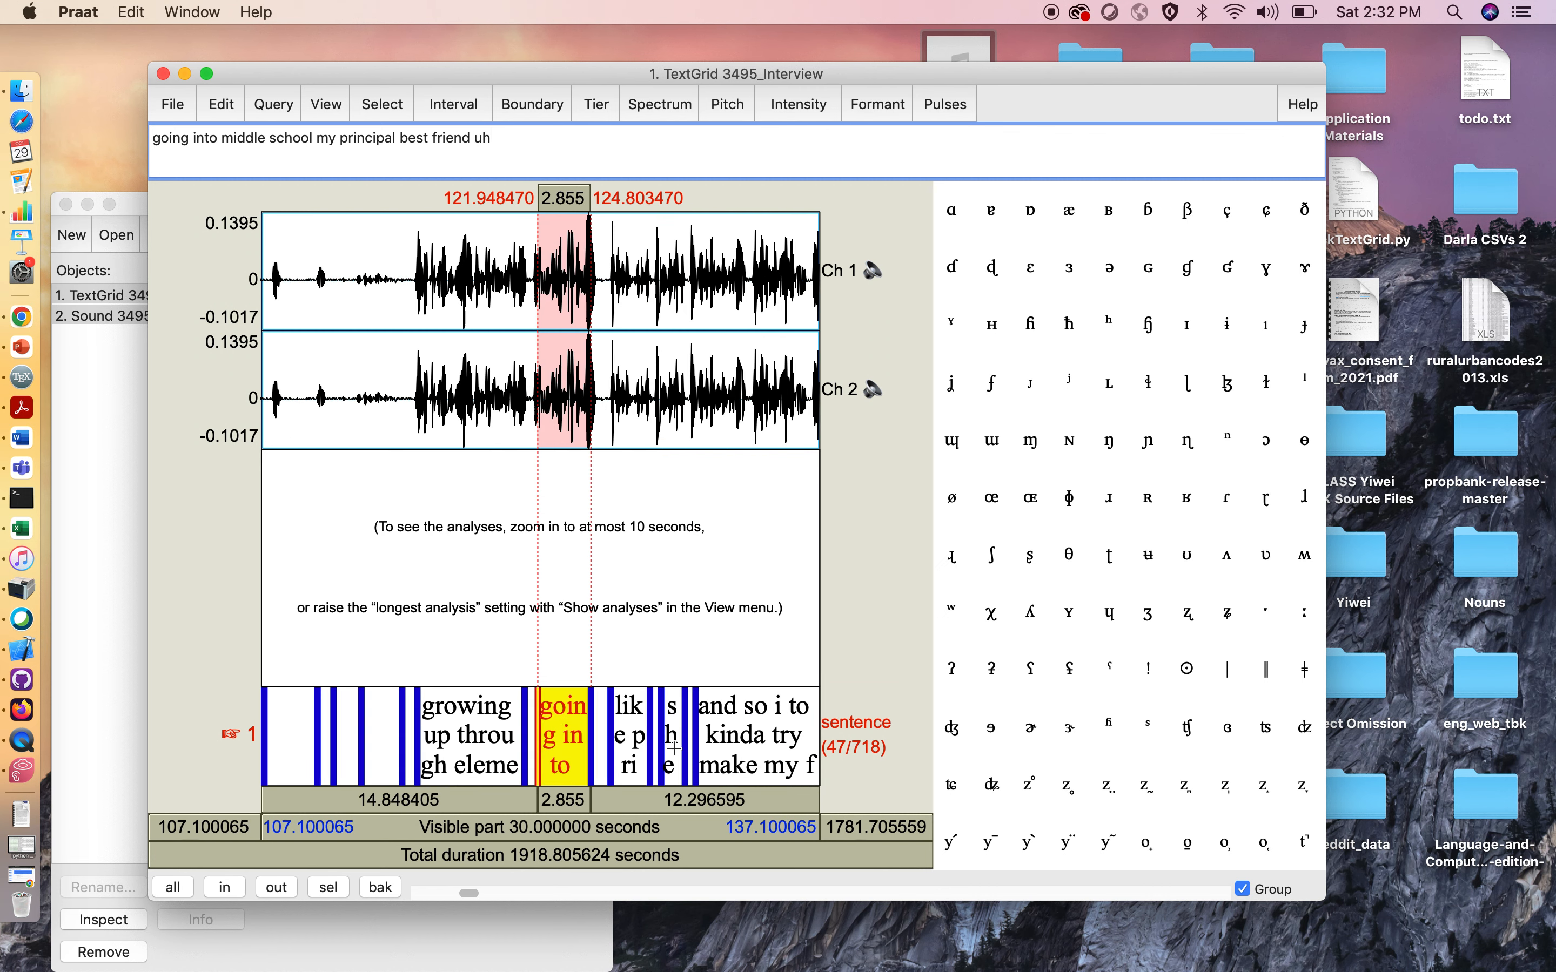
{"action": "left_click", "coordinate": [623, 756]}
{"action": "left_click", "coordinate": [629, 800]}
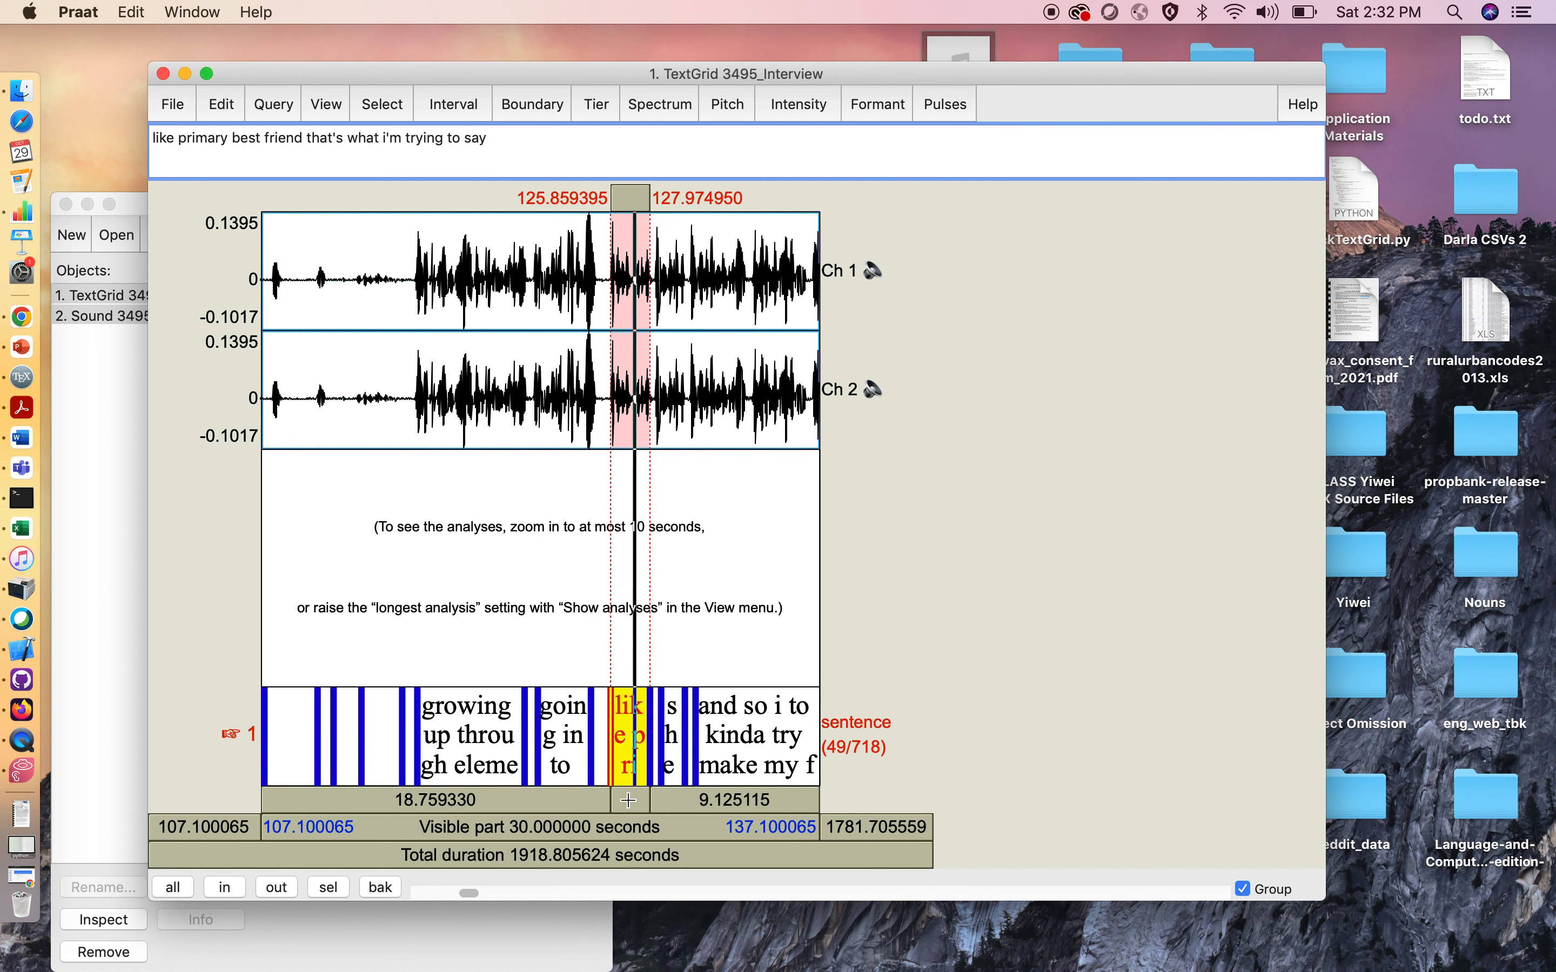
Play the "she decided to homeschool school" interval repeatedly and delete the extra "school" from its text
{"action": "left_click", "coordinate": [673, 756]}
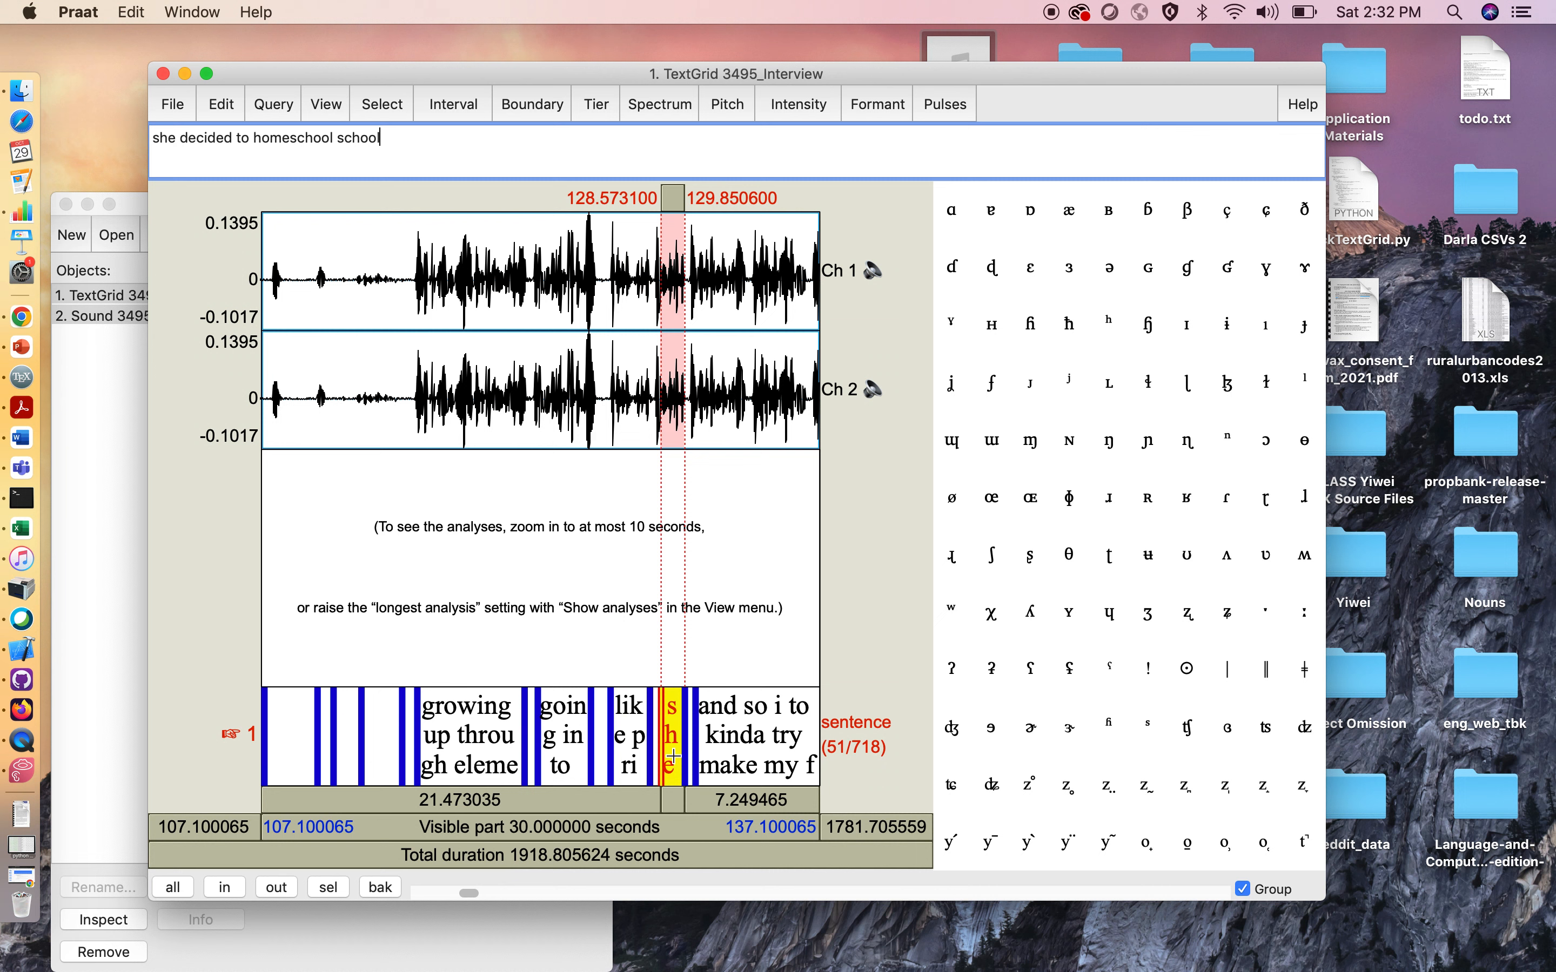
{"action": "left_click", "coordinate": [674, 807]}
{"action": "left_click", "coordinate": [674, 797]}
{"action": "left_click", "coordinate": [674, 811]}
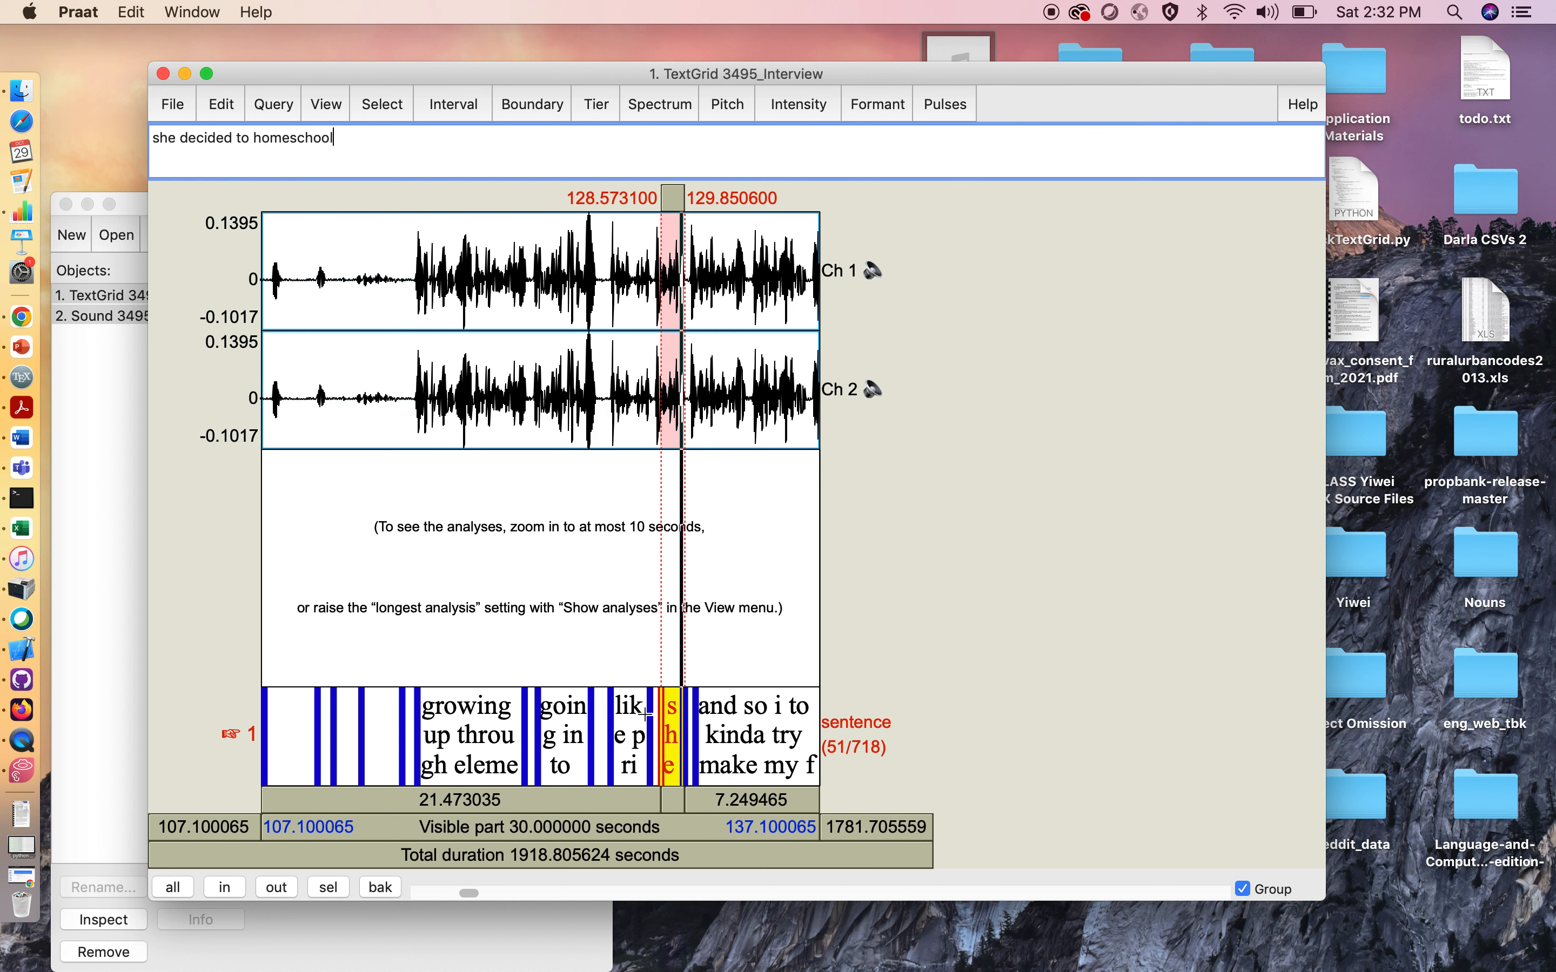
Play the "and so i to kinda try make my friends" interval and add "um" at the start of its text
{"action": "scroll", "coordinate": [620, 658], "scroll_direction": "right", "scroll_amount": 4}
{"action": "left_click", "coordinate": [648, 750]}
{"action": "scroll", "coordinate": [647, 750], "scroll_direction": "right", "scroll_amount": 6}
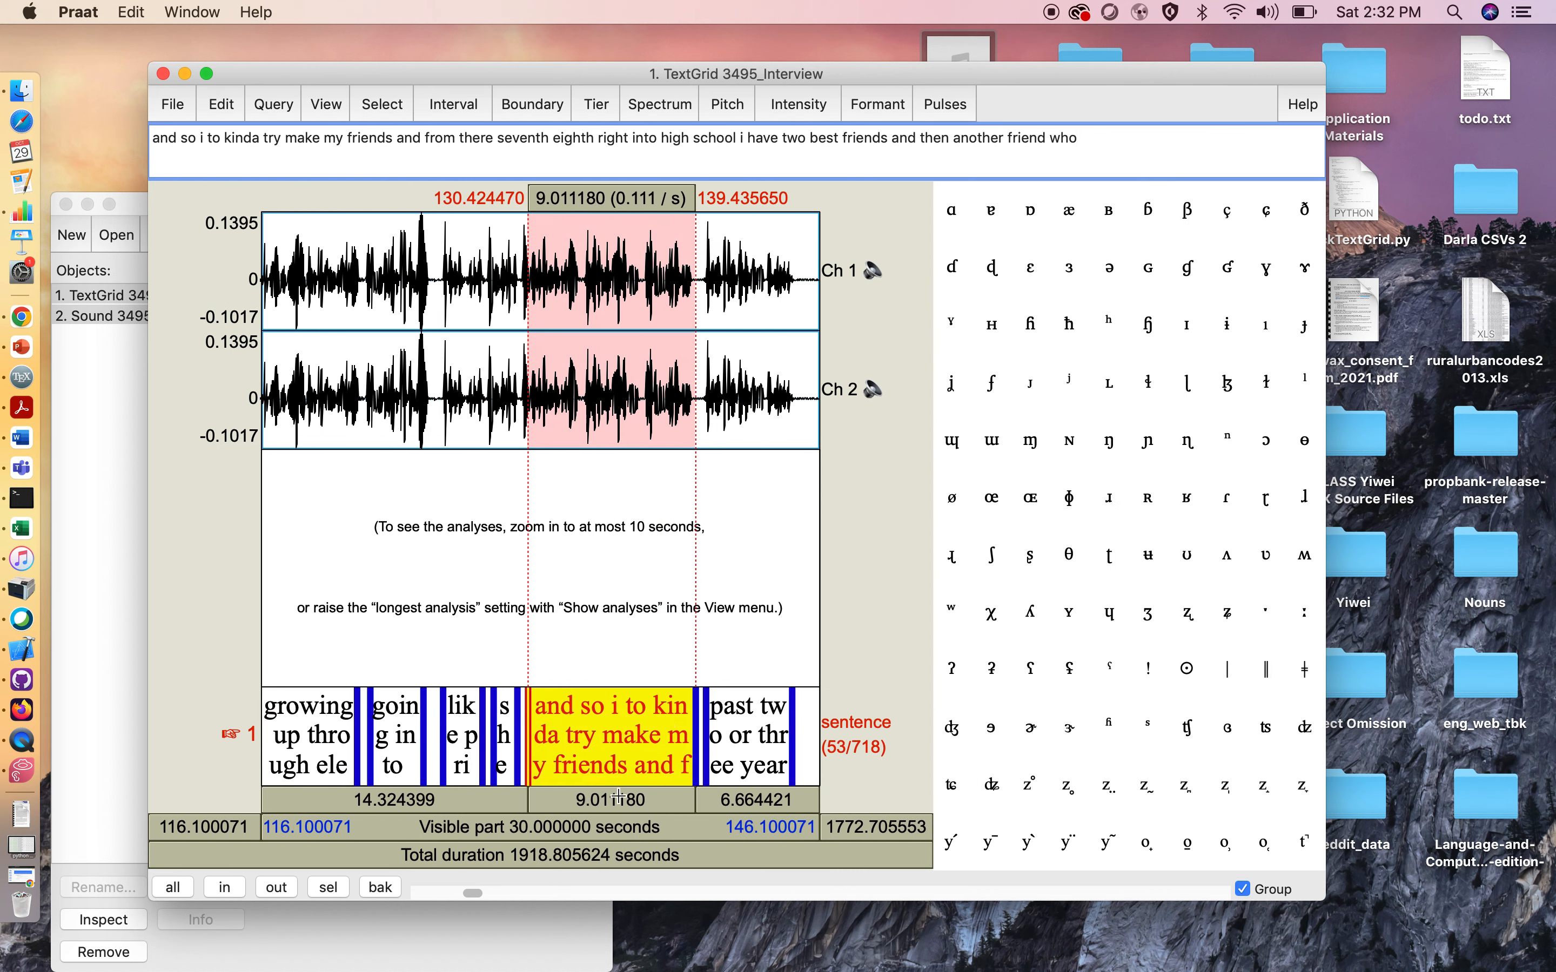
{"action": "left_click", "coordinate": [616, 800]}
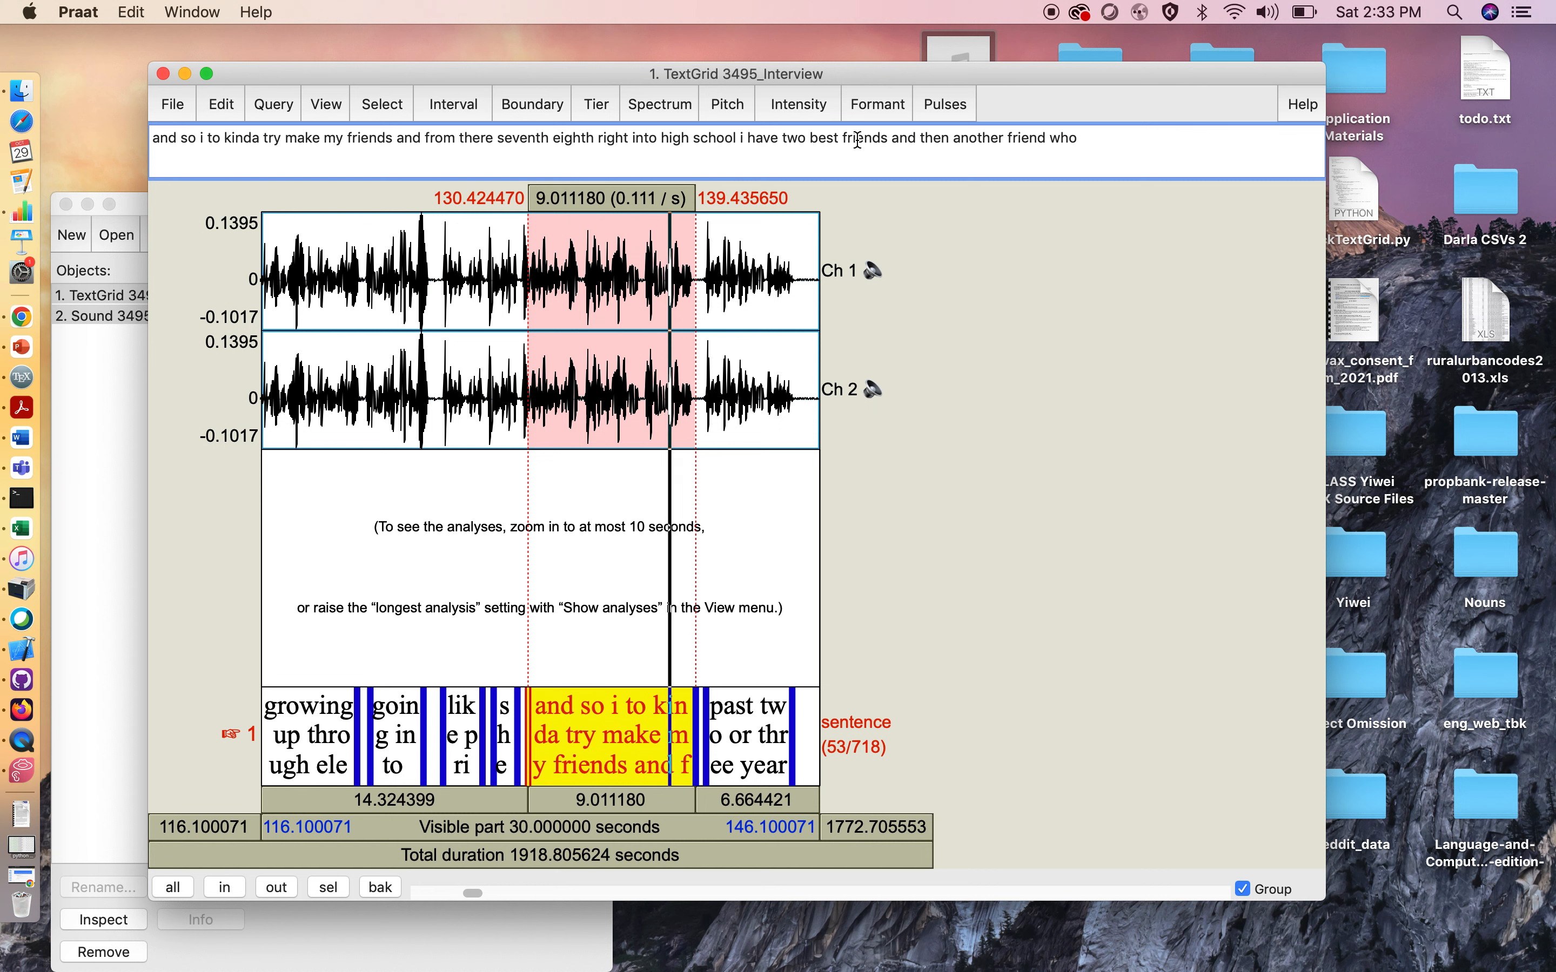
{"action": "left_click", "coordinate": [578, 807]}
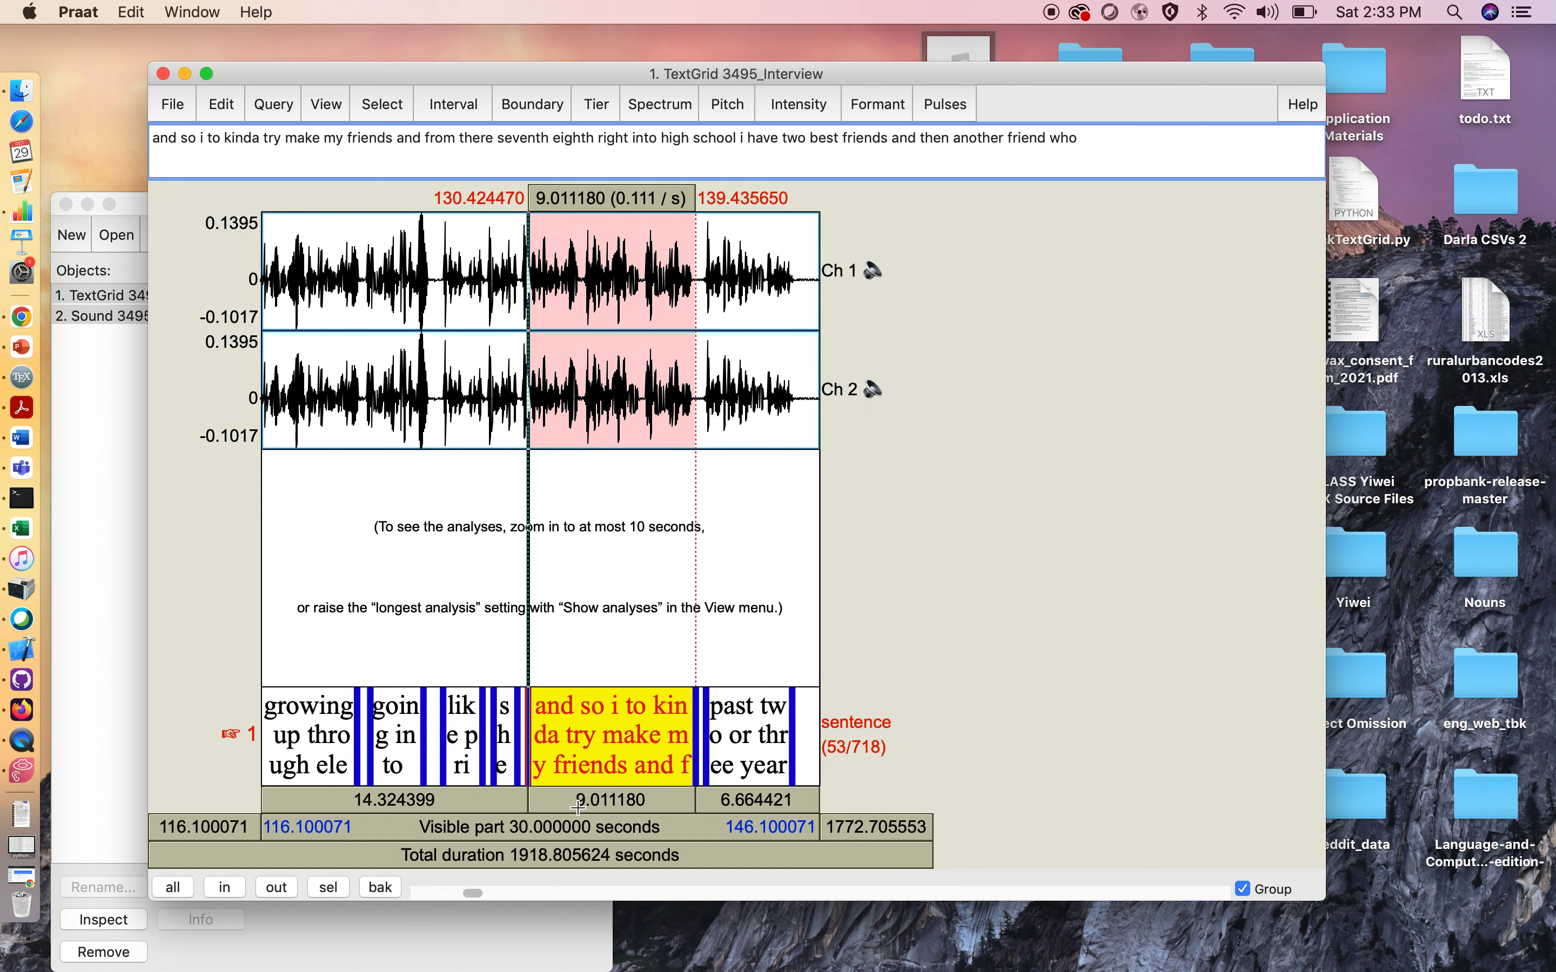
{"action": "left_click", "coordinate": [154, 137]}
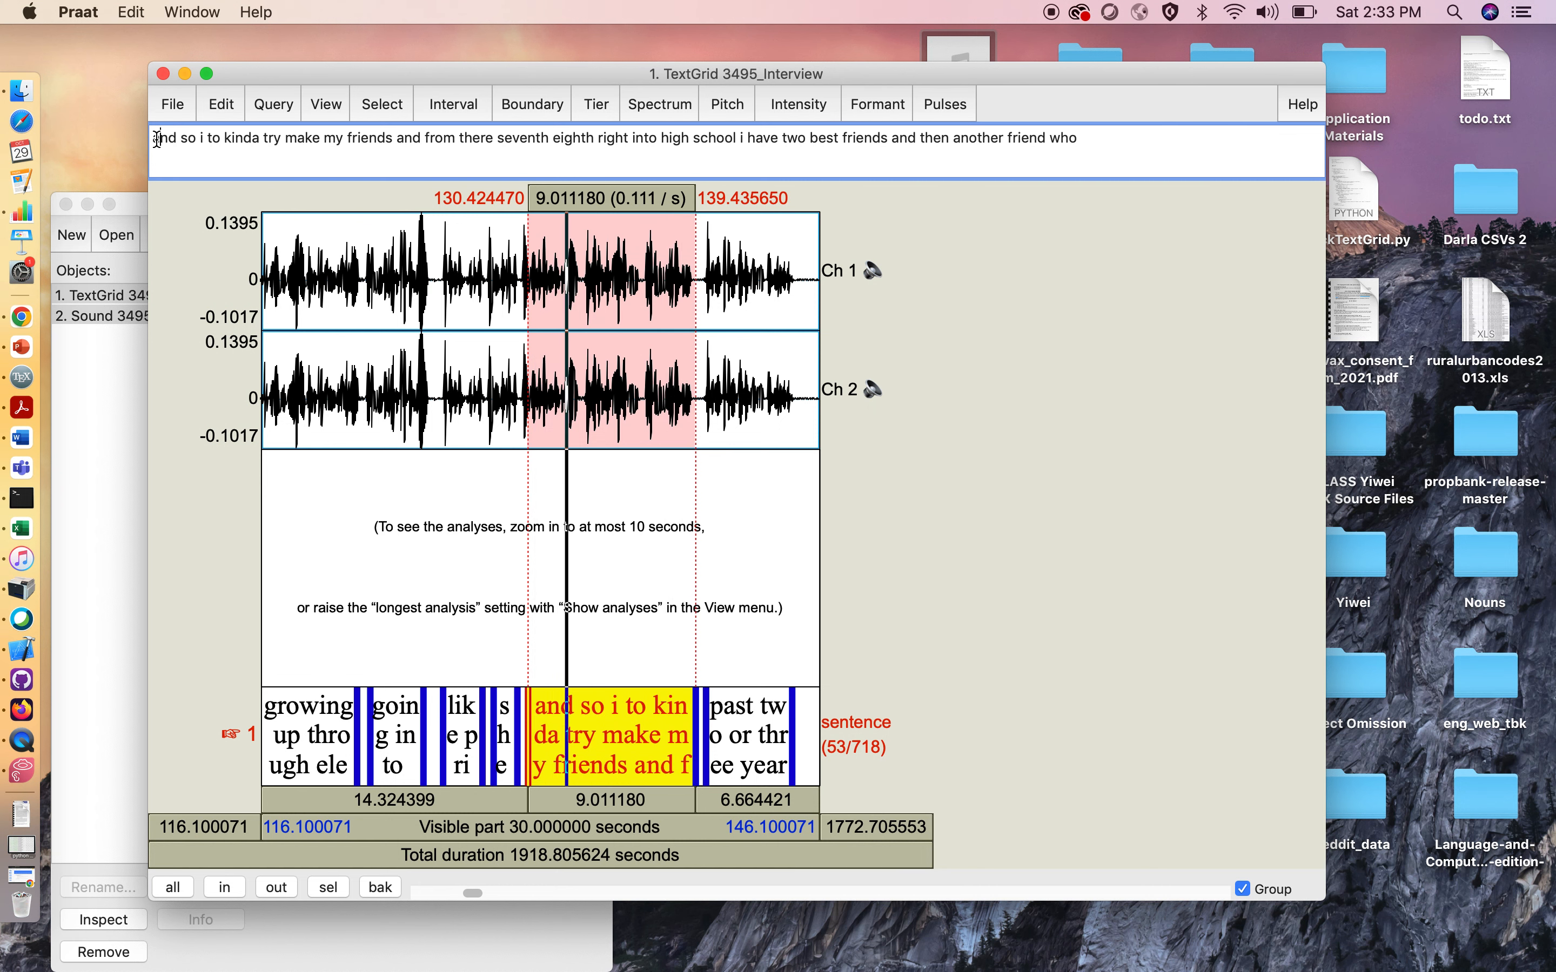
{"action": "type", "text": "um"}
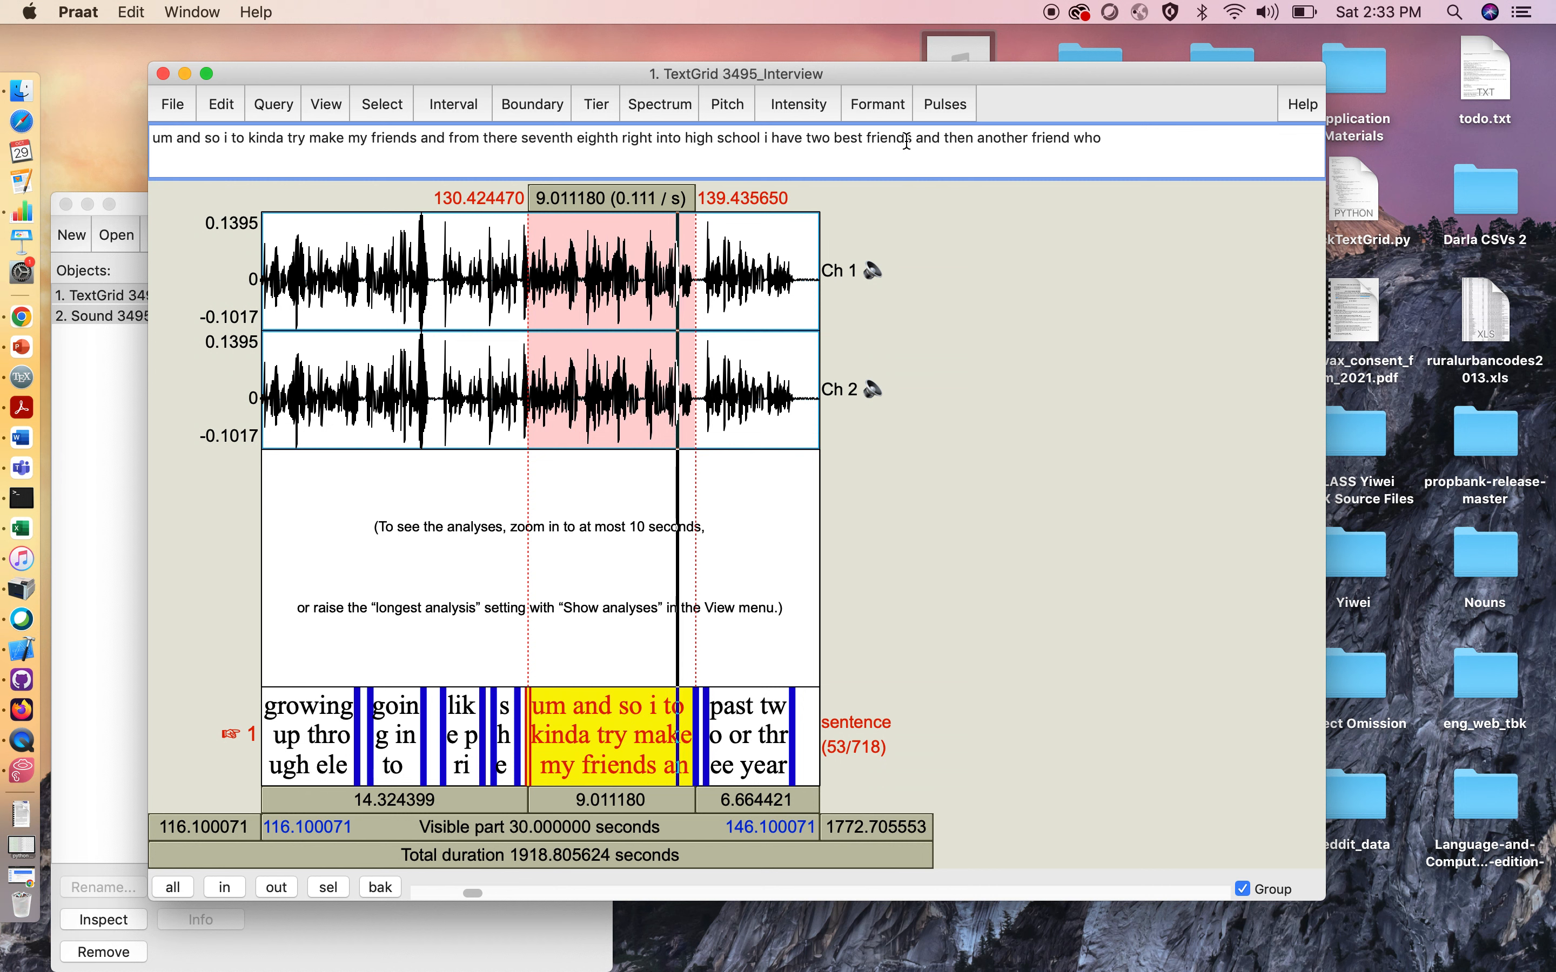
Play the "past two or three years i've kinda started to get to know more" interval to check its transcription
{"action": "left_click", "coordinate": [743, 749]}
{"action": "left_click", "coordinate": [731, 807]}
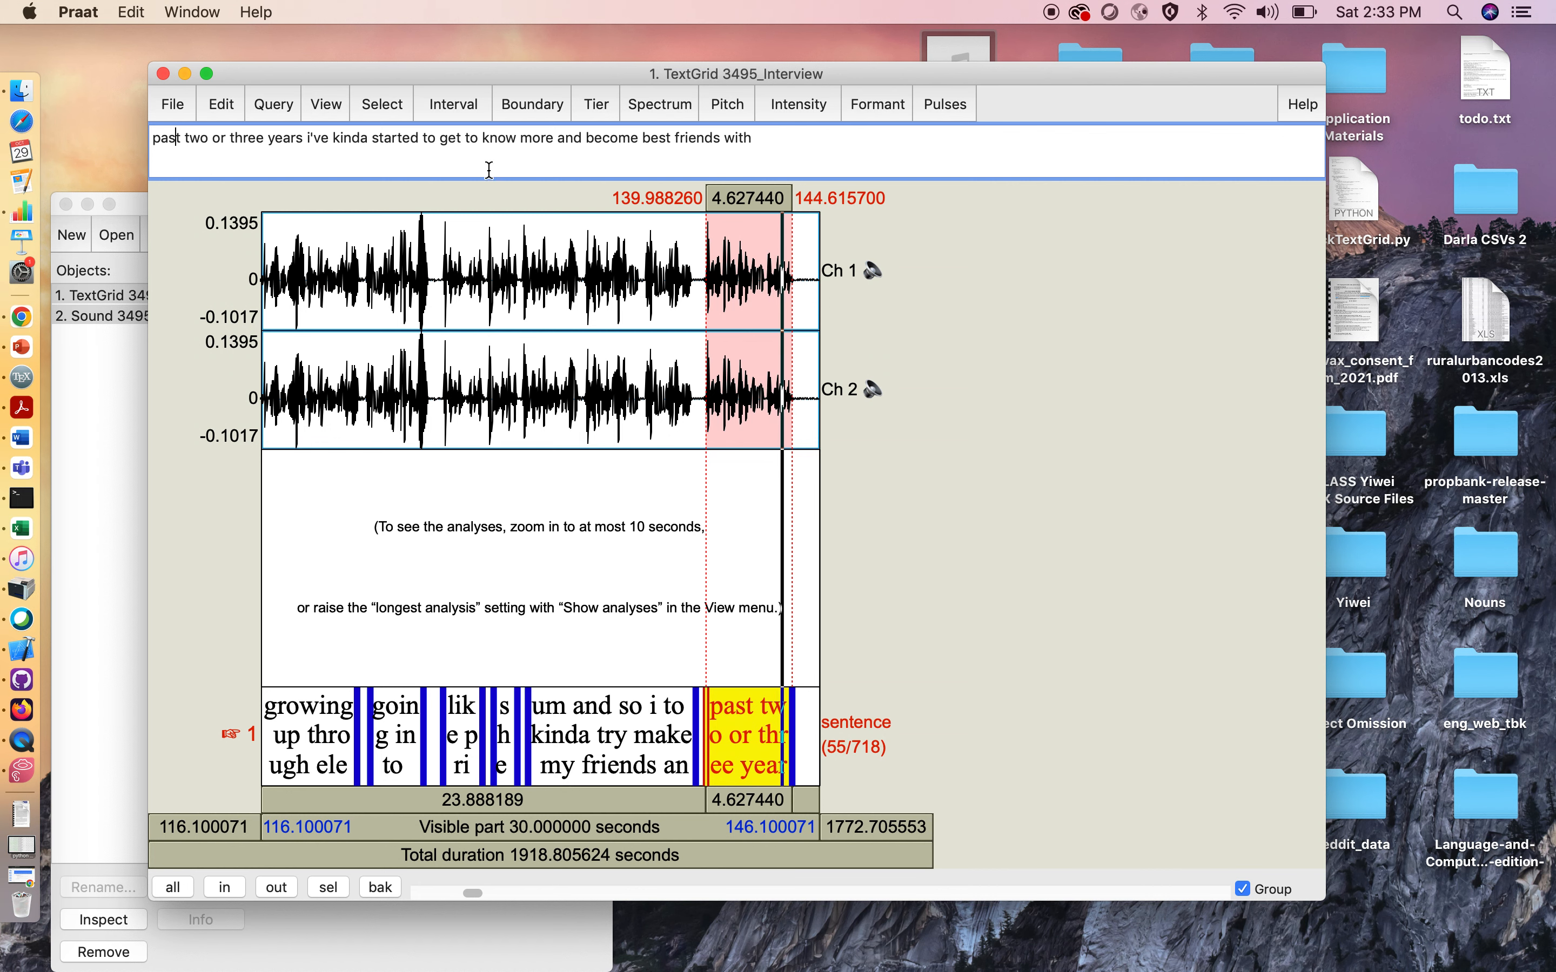
Play the interviewer's "where did you go" interval, clear its text, and check the intervals around it
{"action": "scroll", "coordinate": [558, 519], "scroll_direction": "right", "scroll_amount": 5}
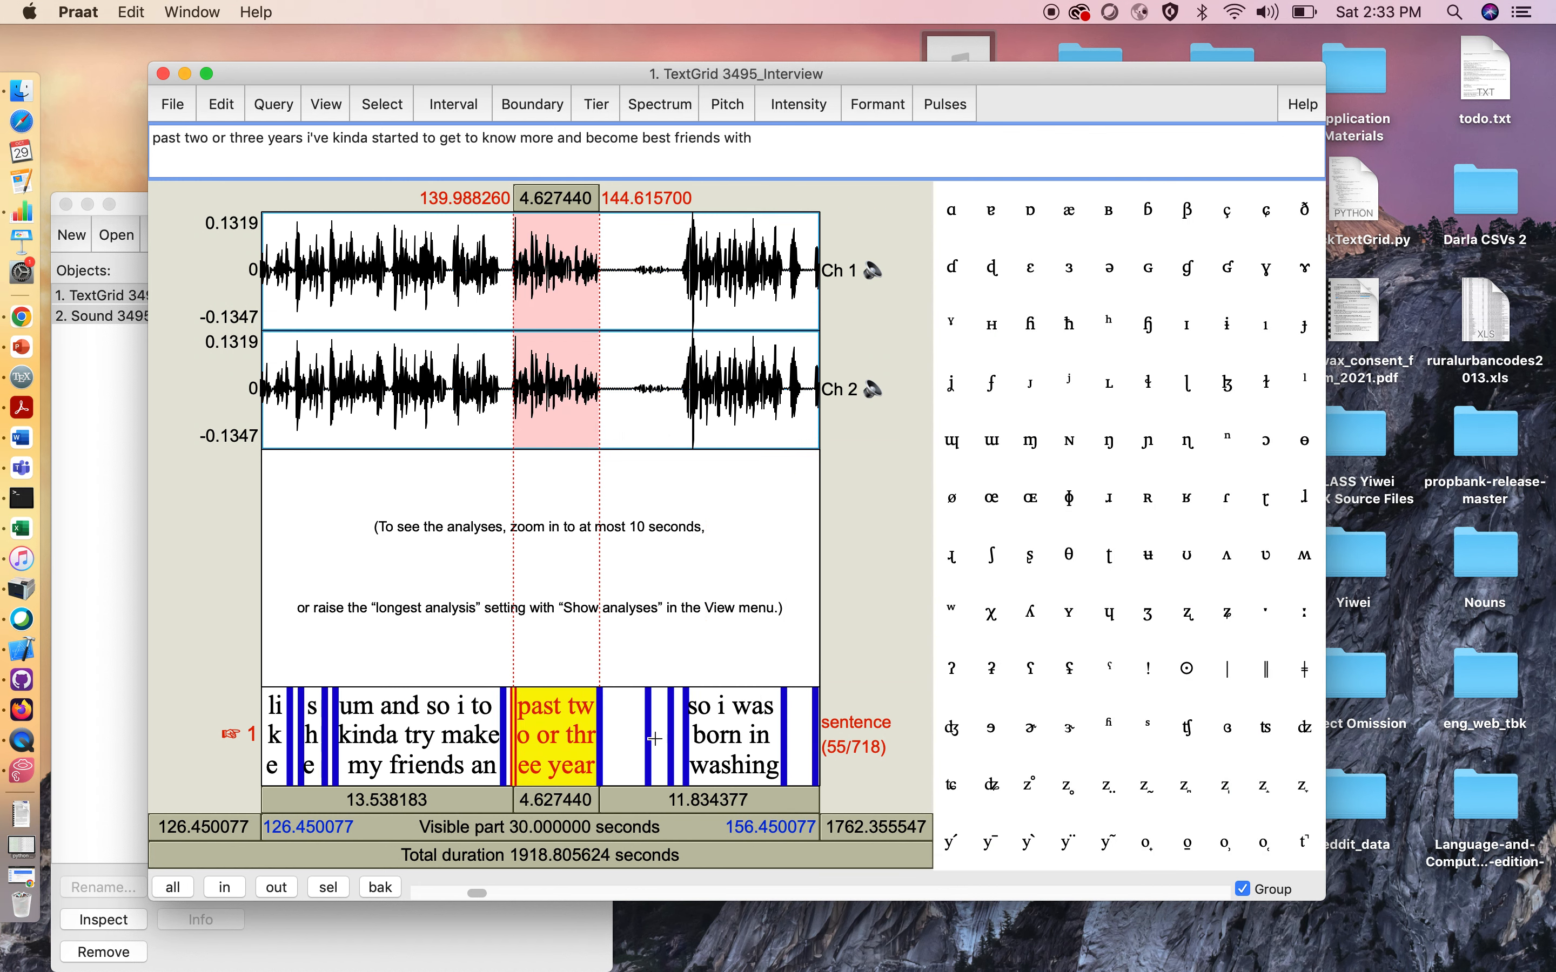
{"action": "left_click", "coordinate": [656, 740]}
{"action": "left_click", "coordinate": [659, 799]}
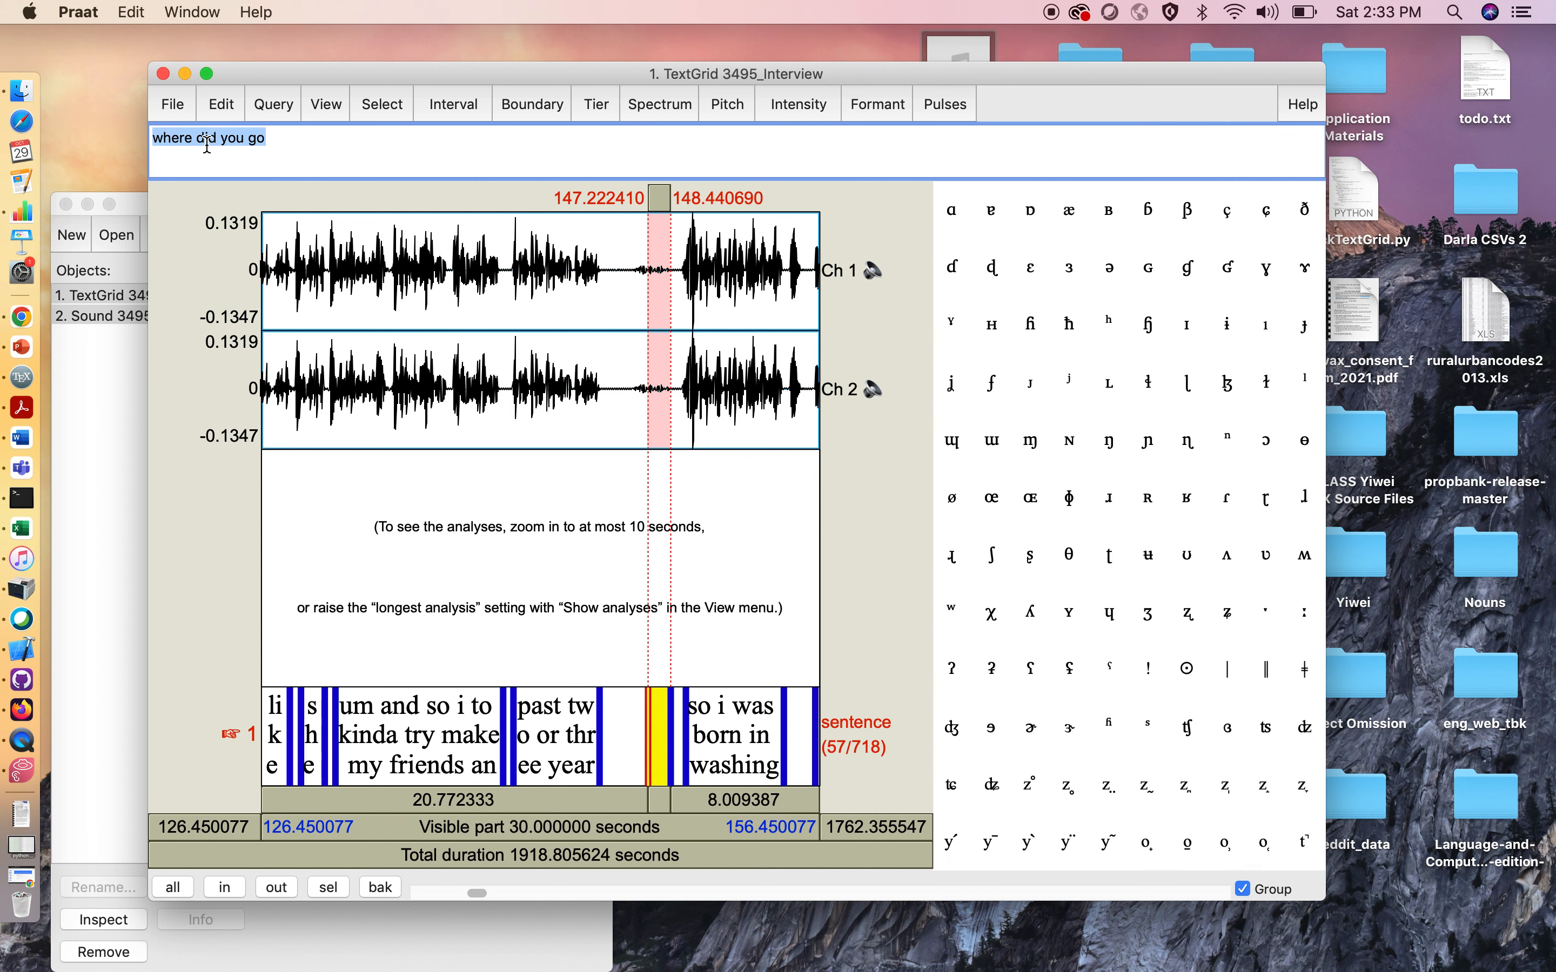
{"action": "left_click", "coordinate": [633, 747]}
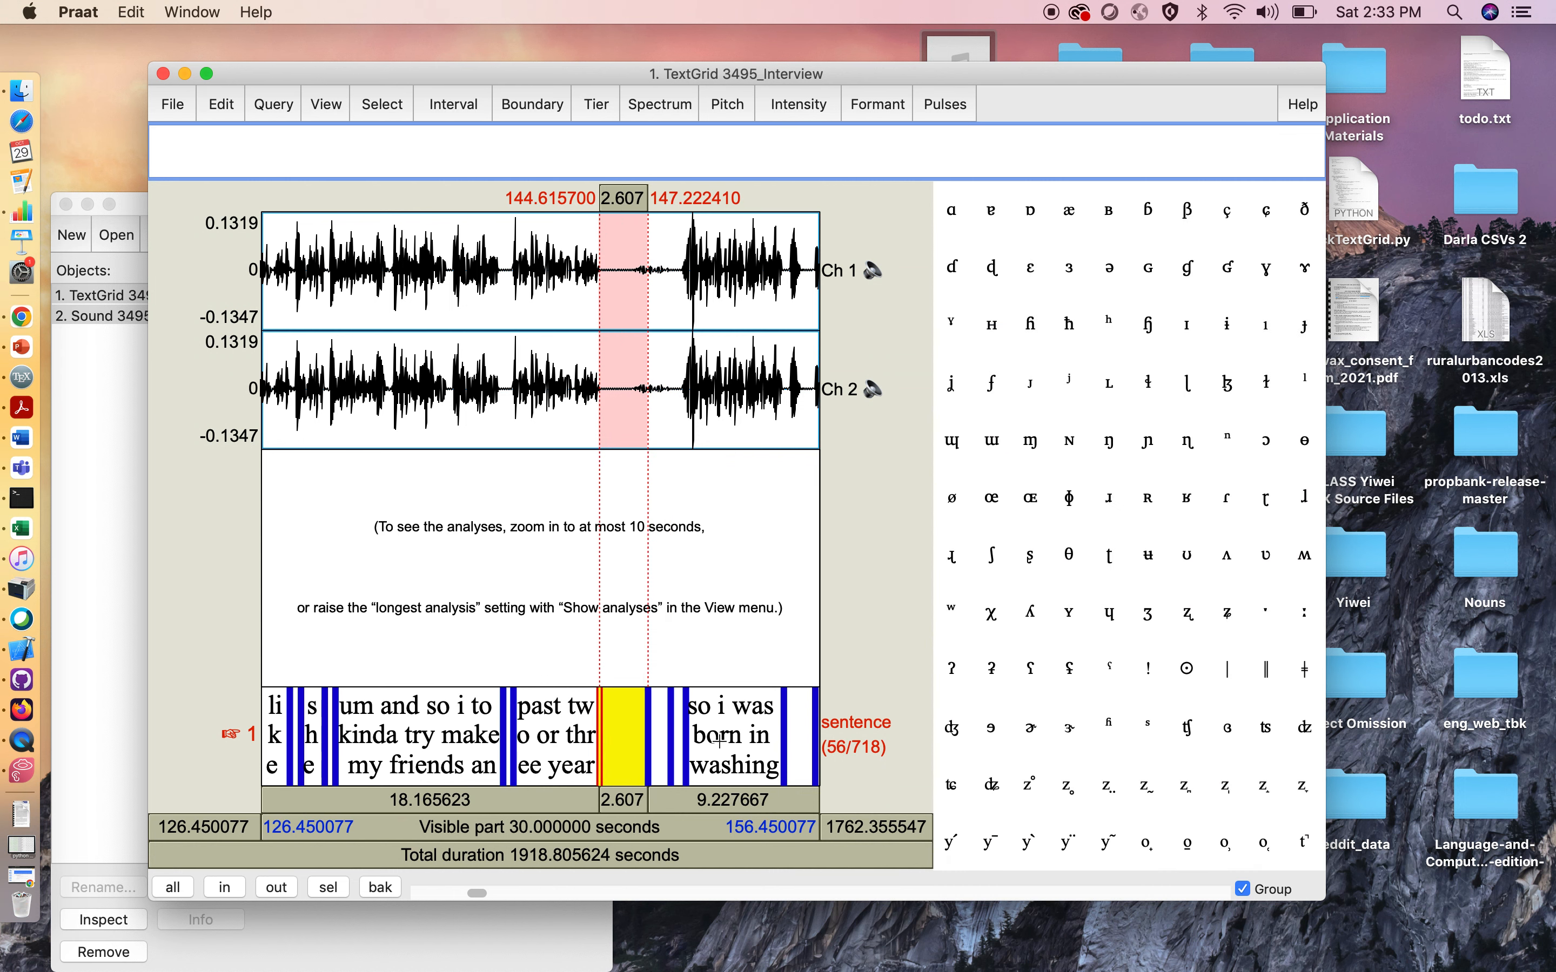
{"action": "left_click", "coordinate": [720, 742]}
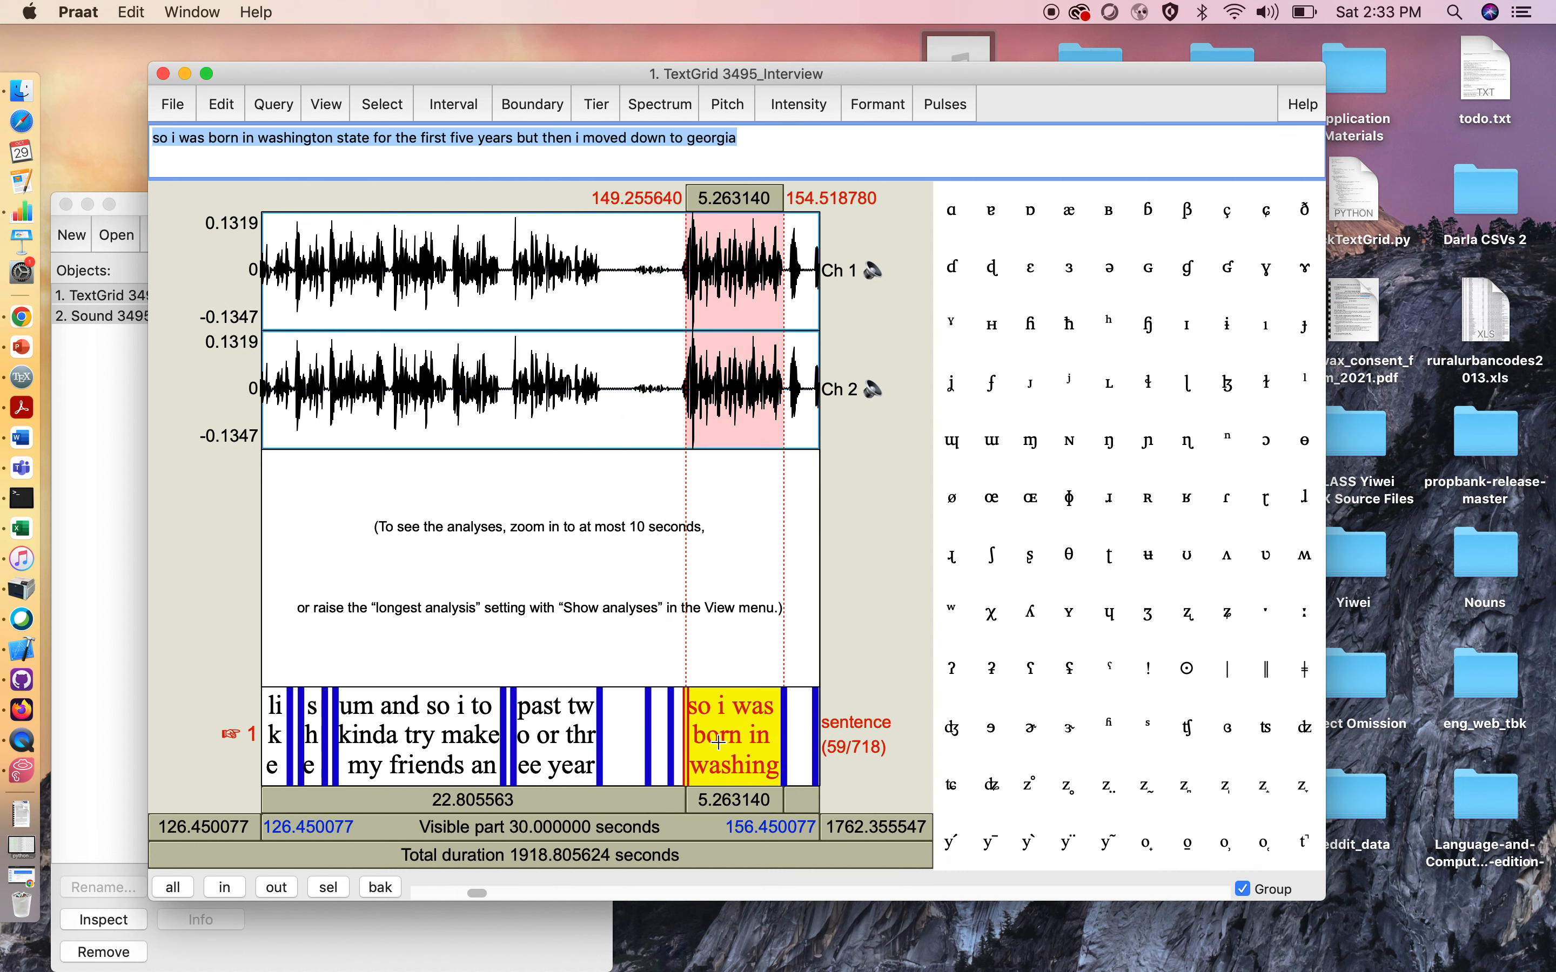
Save the corrected TextGrid to the Desktop as 3495_Interview.TextGrid, replacing the existing file
{"action": "left_click", "coordinate": [641, 736]}
{"action": "key", "text": "super+s"}
{"action": "left_click", "coordinate": [936, 373]}
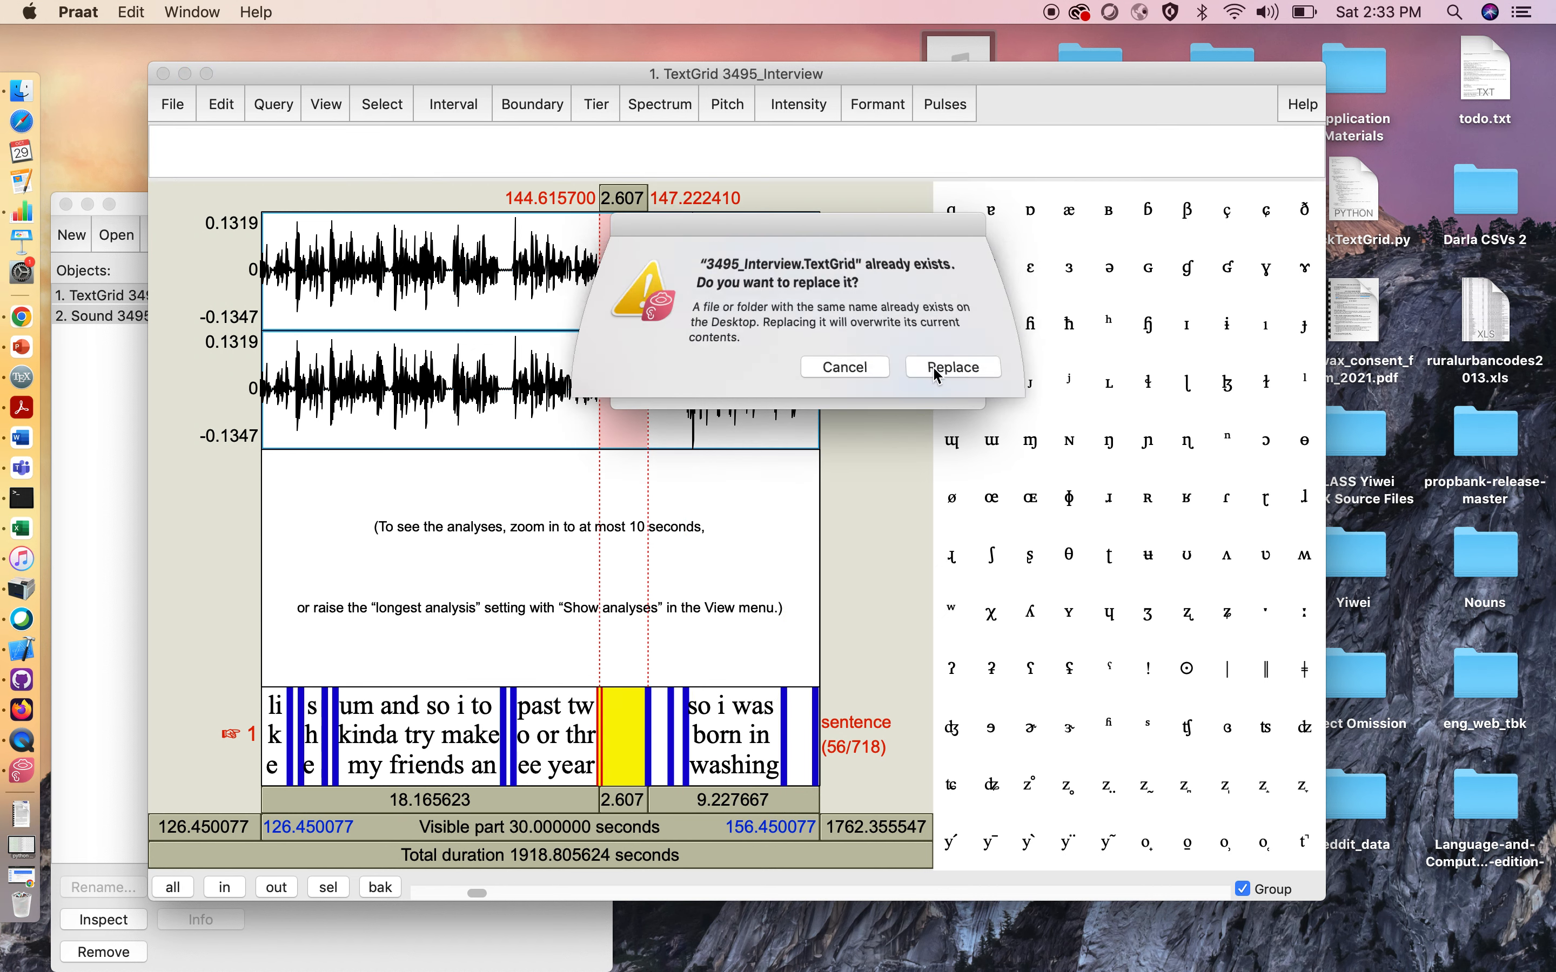
{"action": "left_click", "coordinate": [937, 371]}
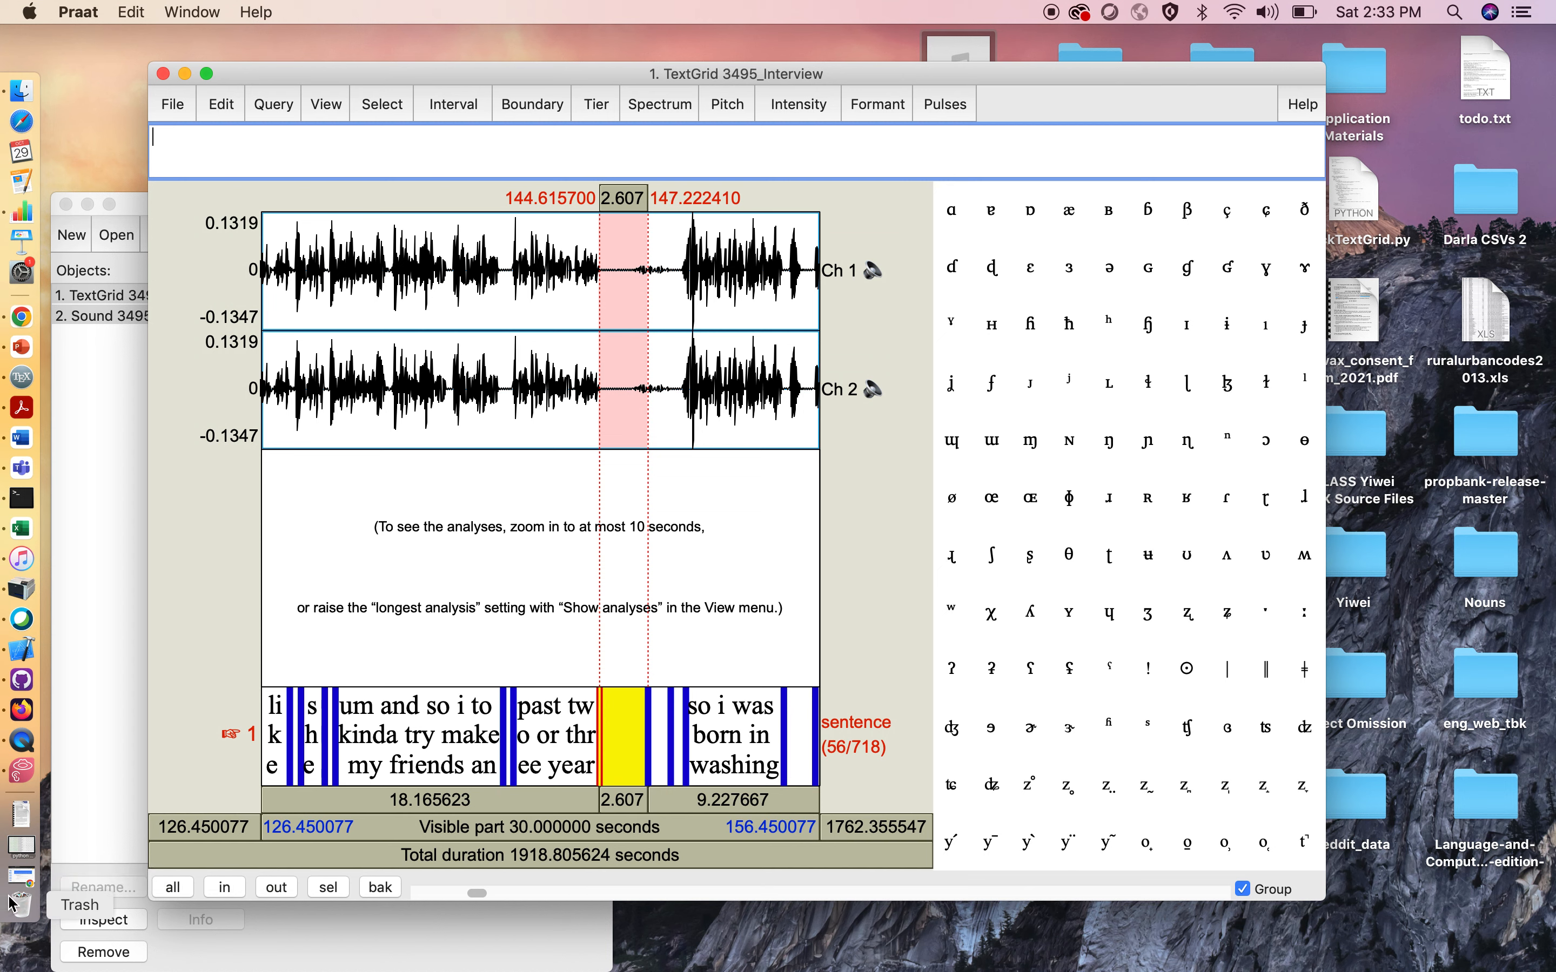
Switch to the socio_data_video presentation in Chrome and review the editing guidelines on the "Video 2: Create human-corrected gold TextGrid" slide
{"action": "left_click", "coordinate": [22, 876]}
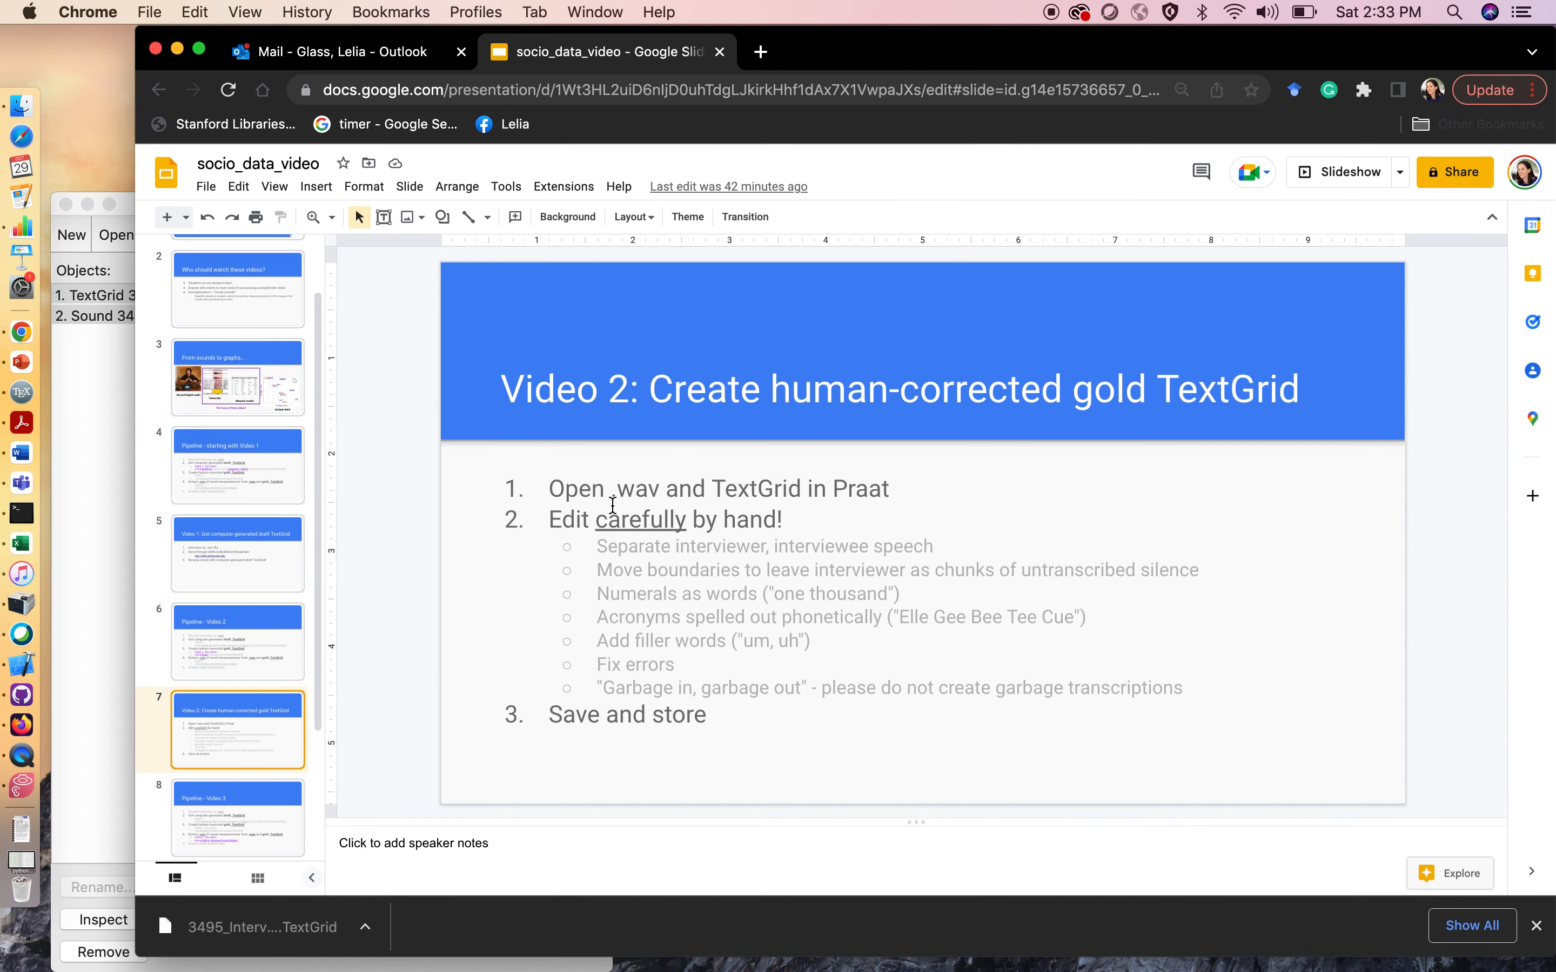
{"action": "left_click", "coordinate": [649, 571]}
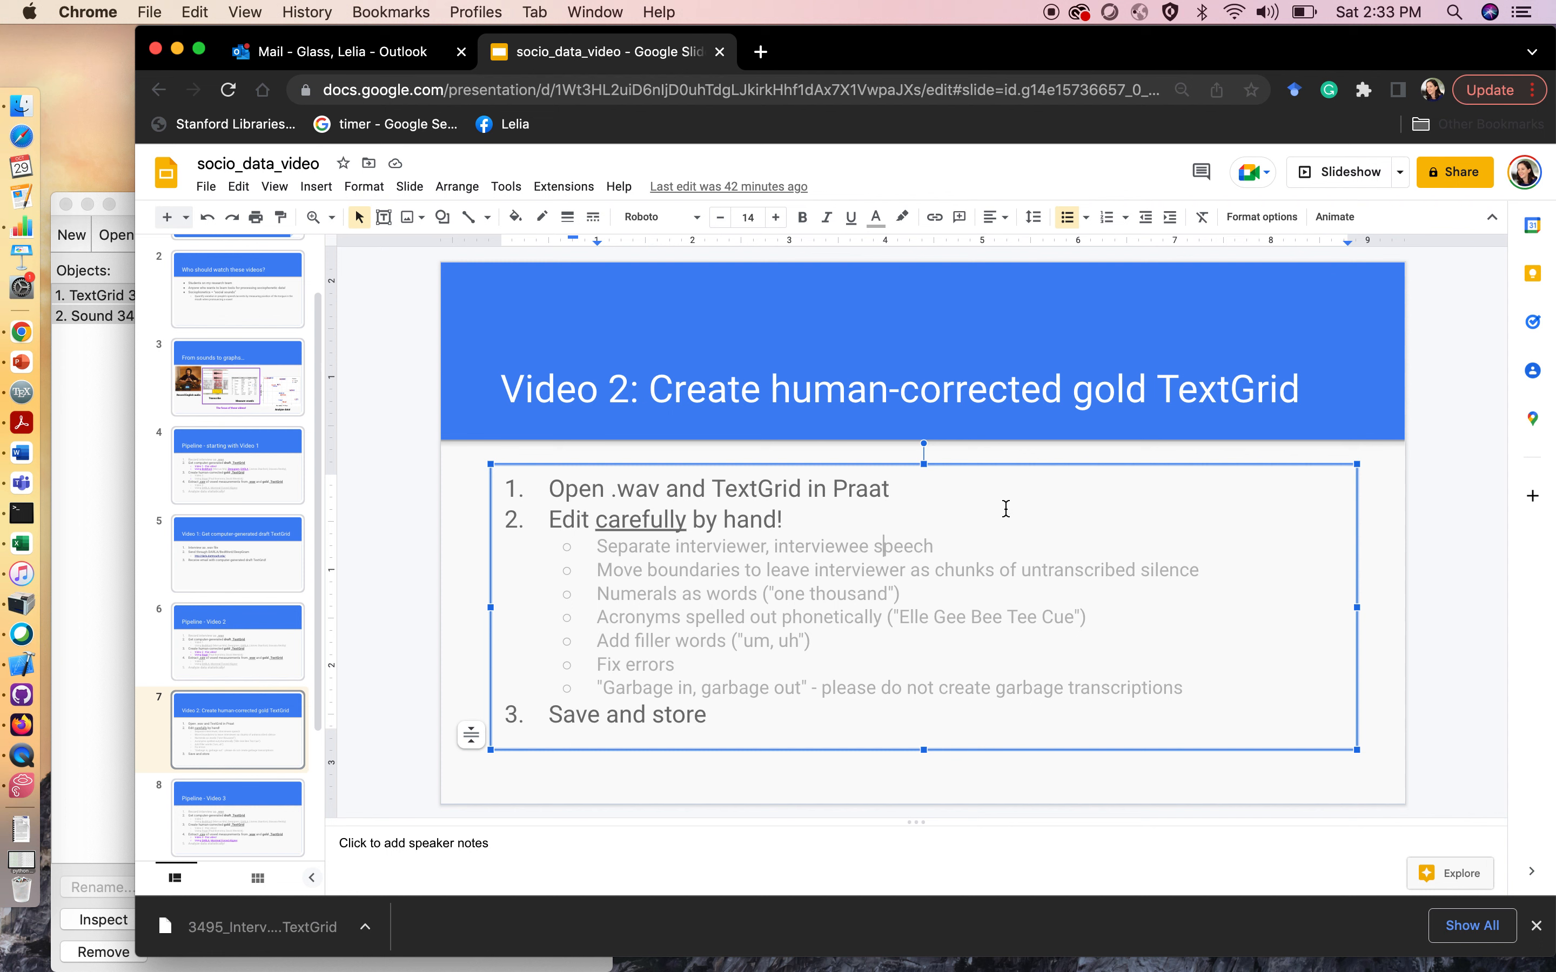